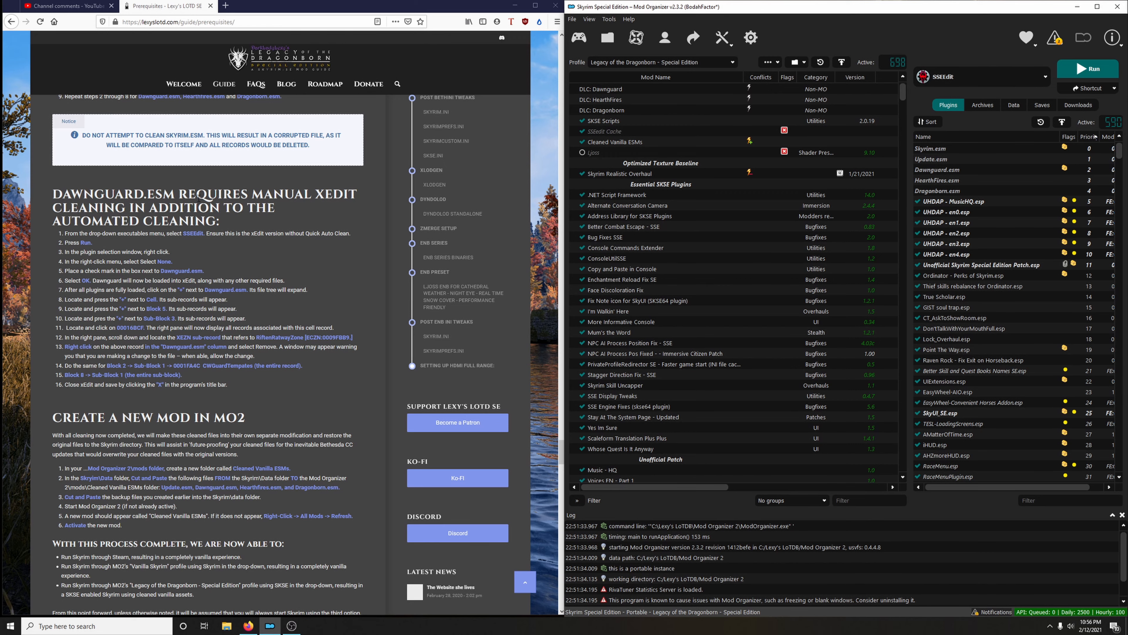
Copy Dawnguard.esm from the Data folder of the Skyrim Special Edition Steam installation and close the folder window
click(515, 5)
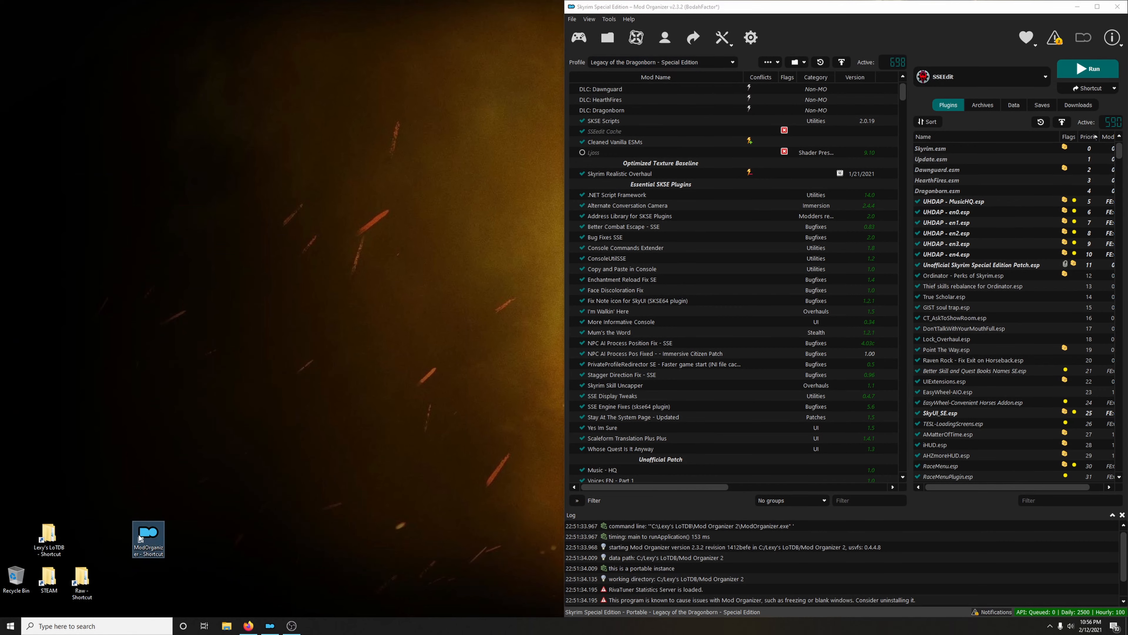
double_click(49, 577)
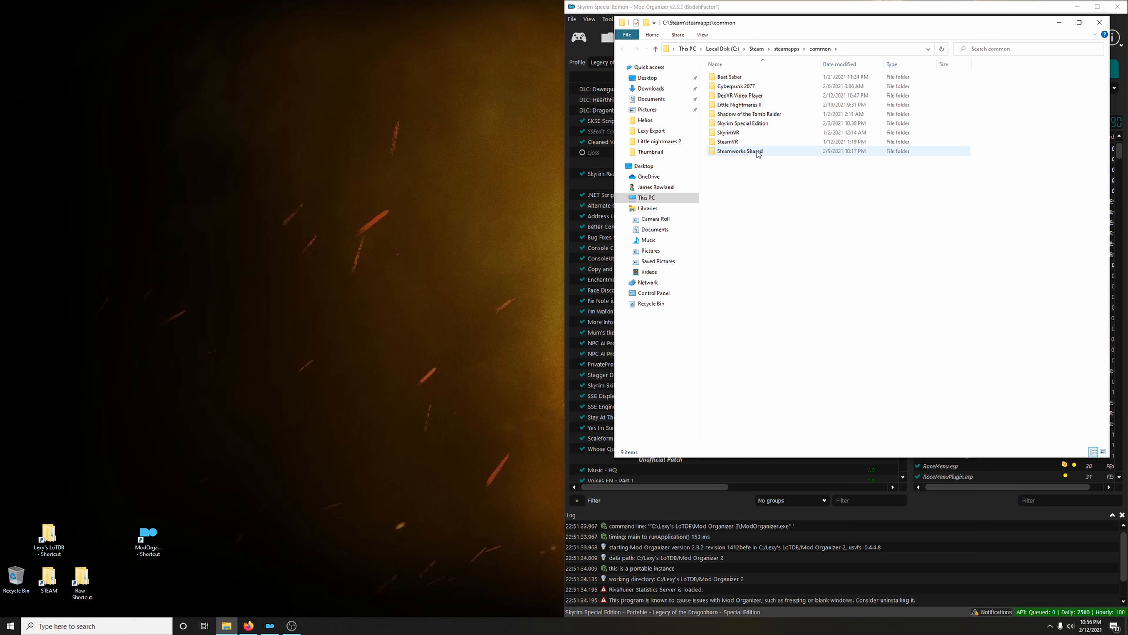
double_click(741, 124)
double_click(730, 86)
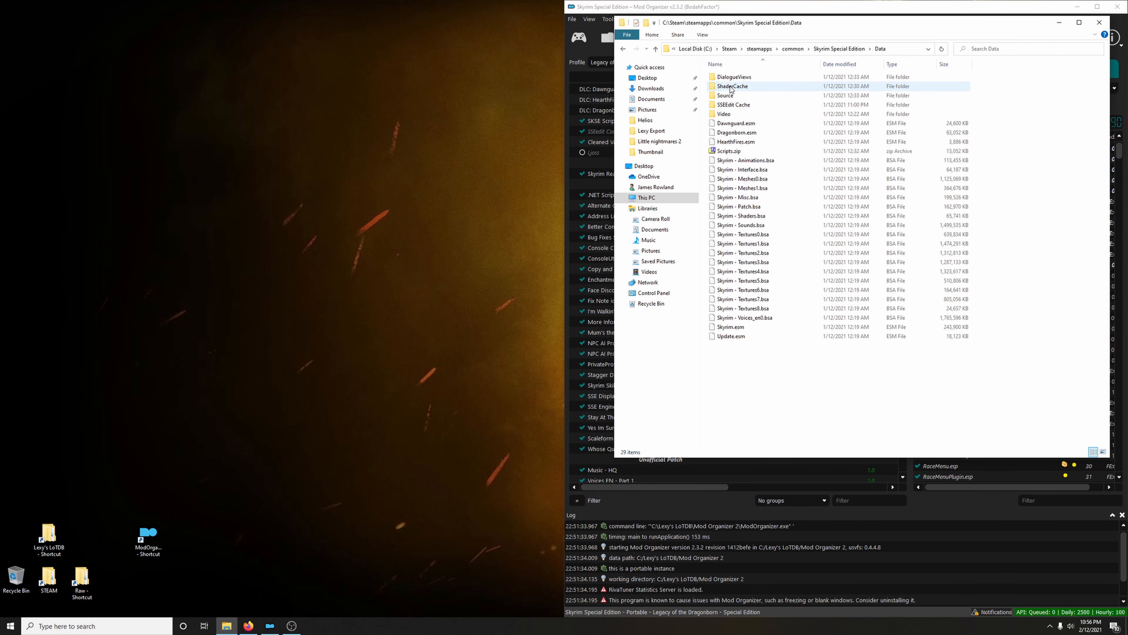
click(749, 127)
right_click(750, 129)
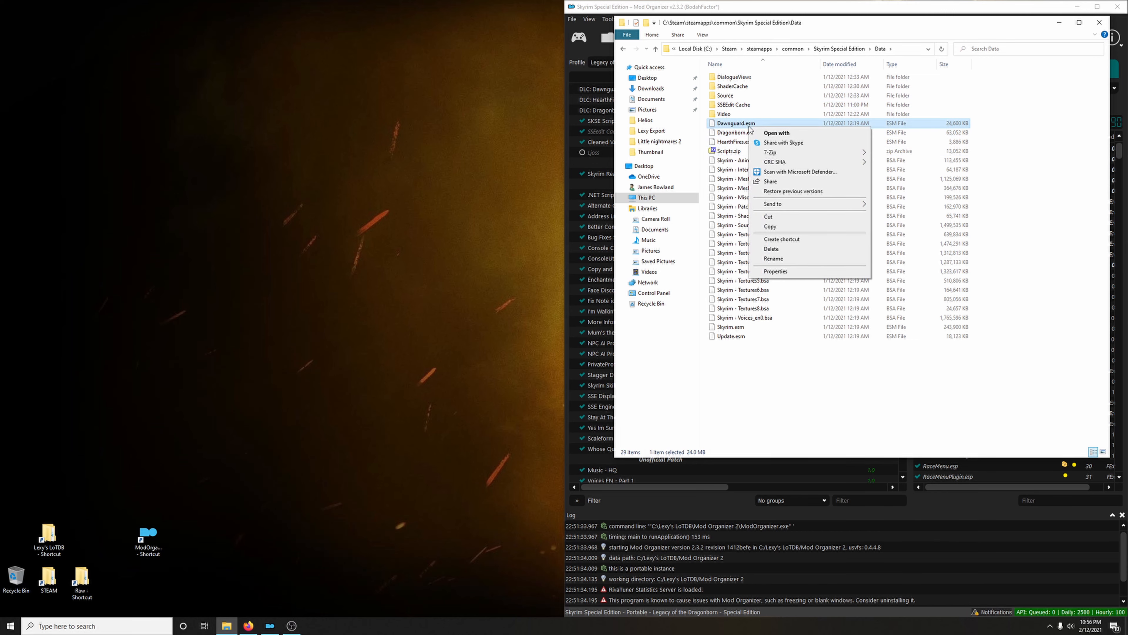
click(764, 224)
click(1099, 22)
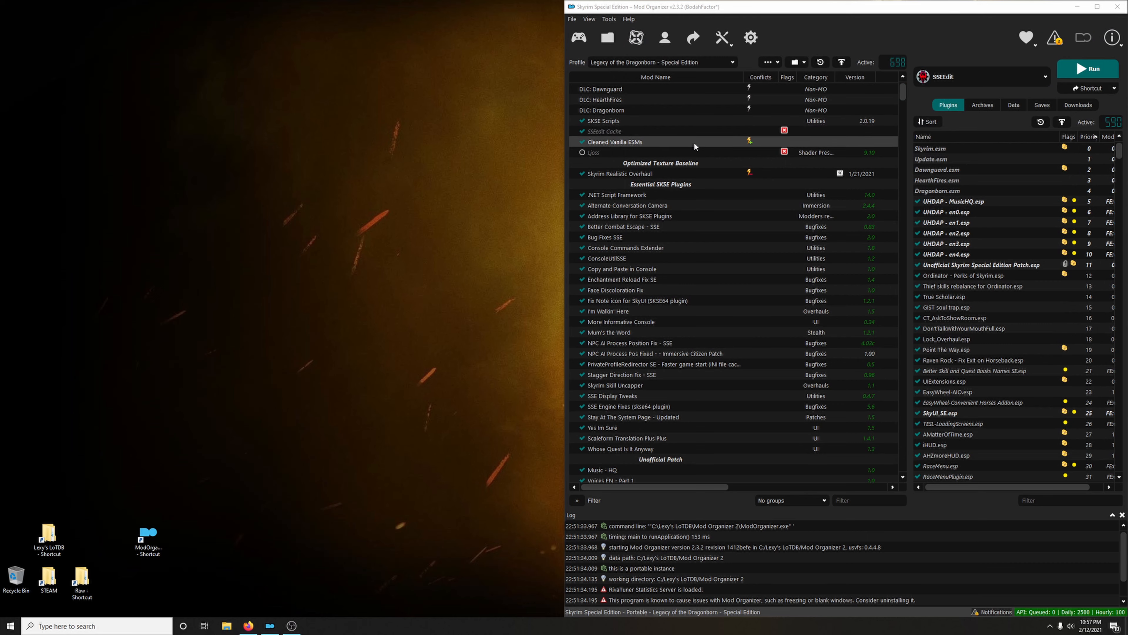
Paste the copied Dawnguard.esm into the Cleaned Vanilla ESMs mod folder, replacing the existing file, and close the folder window
right_click(619, 141)
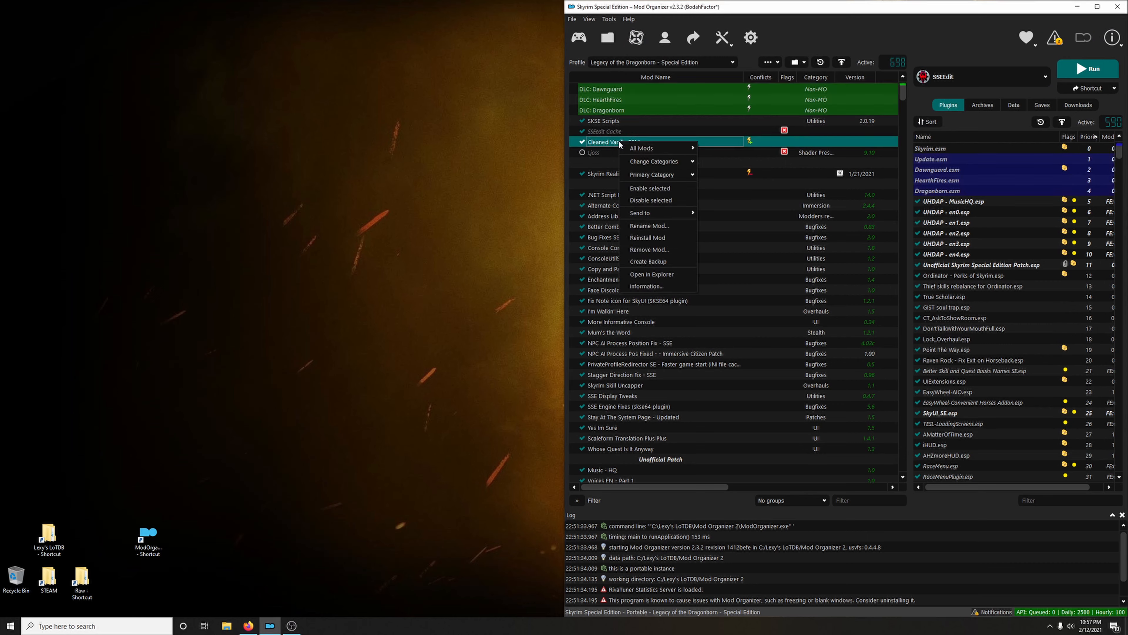
click(651, 274)
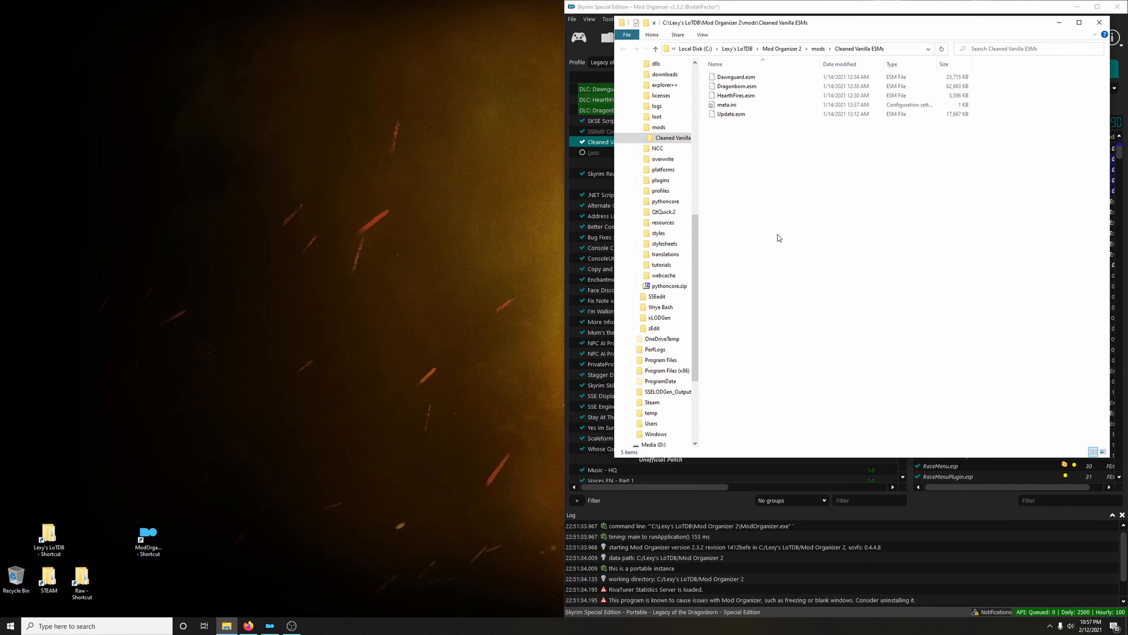
right_click(778, 238)
click(804, 295)
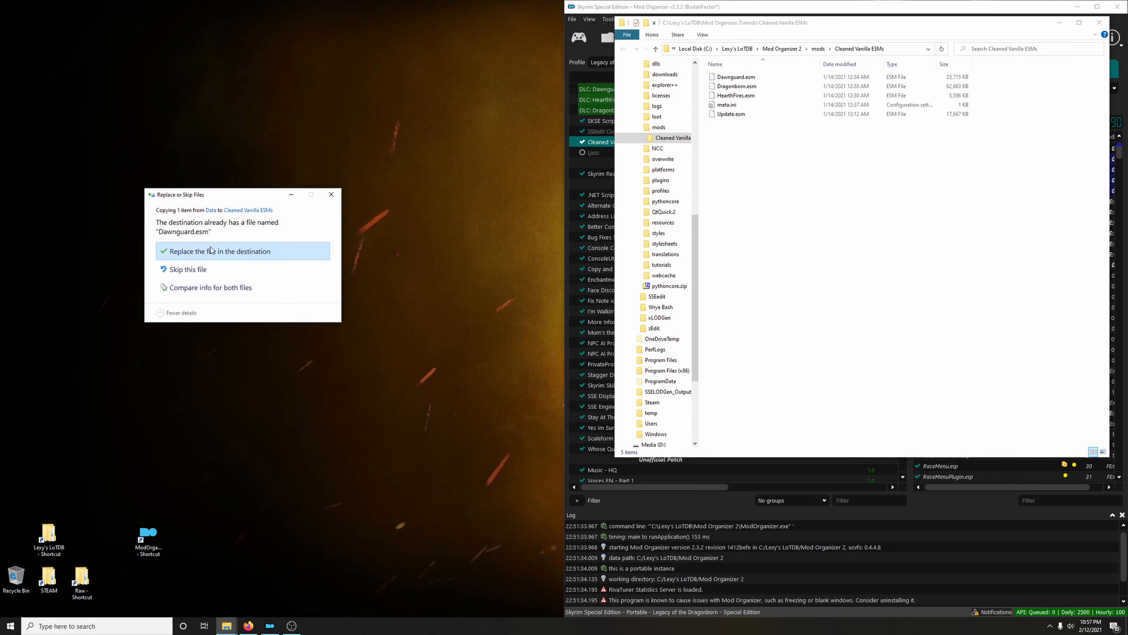
click(211, 250)
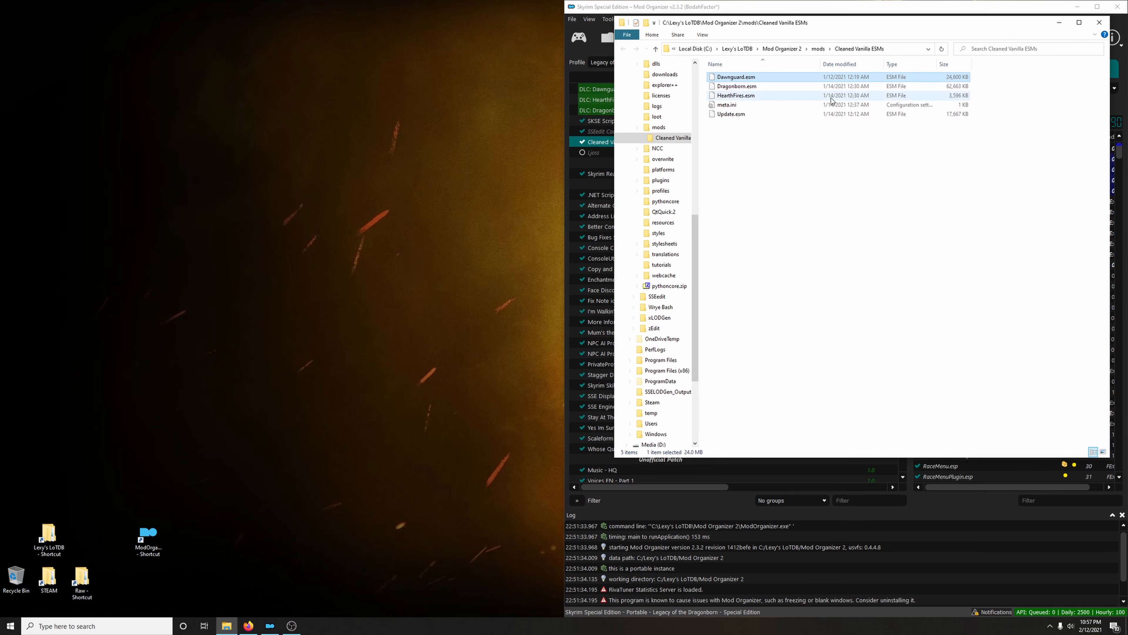
click(1100, 22)
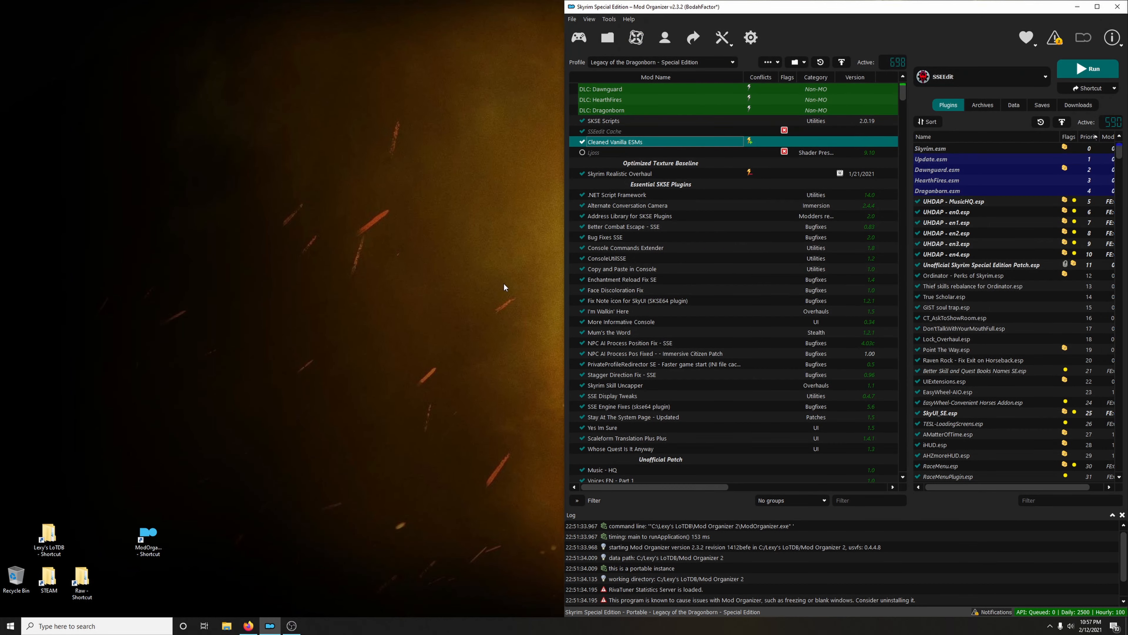
Bring back the guide page in Firefox, and launch SSEEditQuickAutoClean through Mod Organizer
click(248, 625)
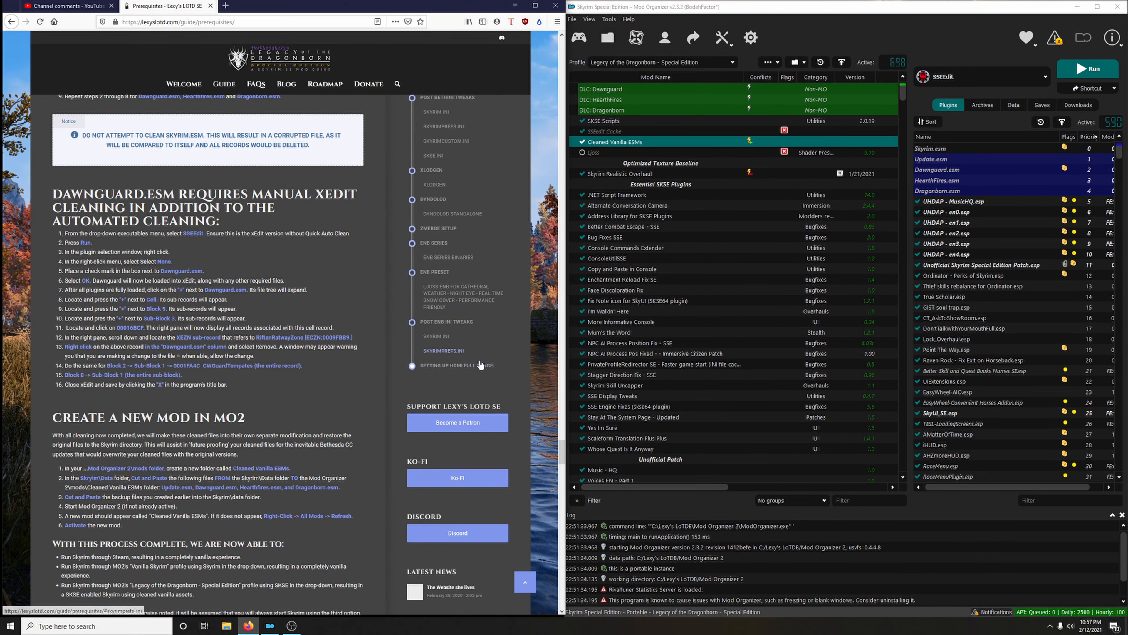
scroll(426, 351, up, 1)
click(994, 83)
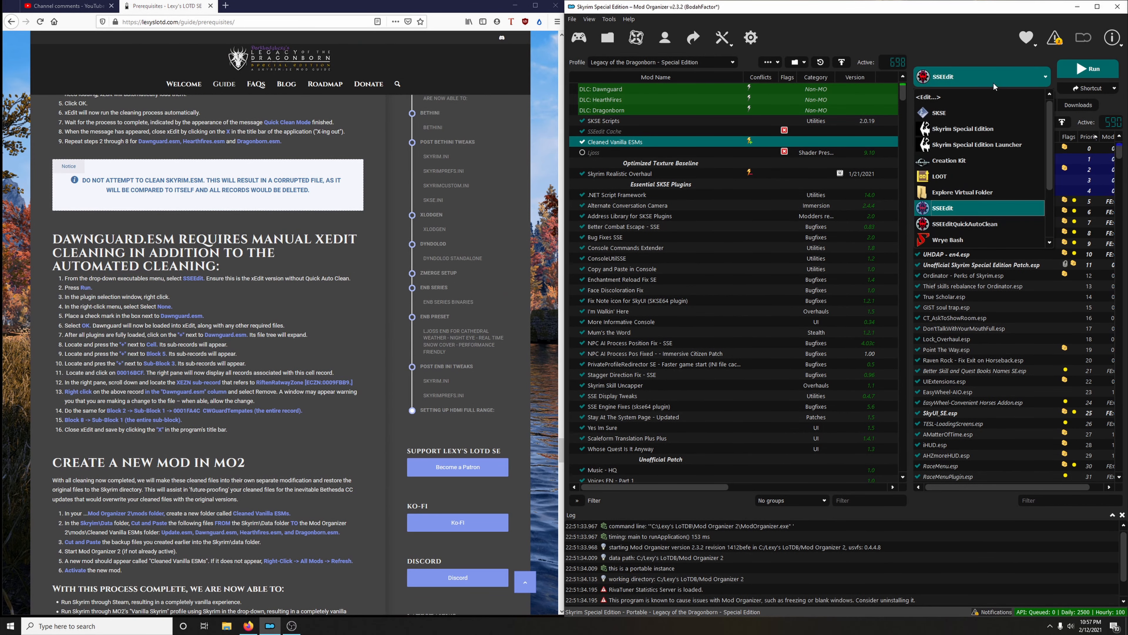
click(979, 226)
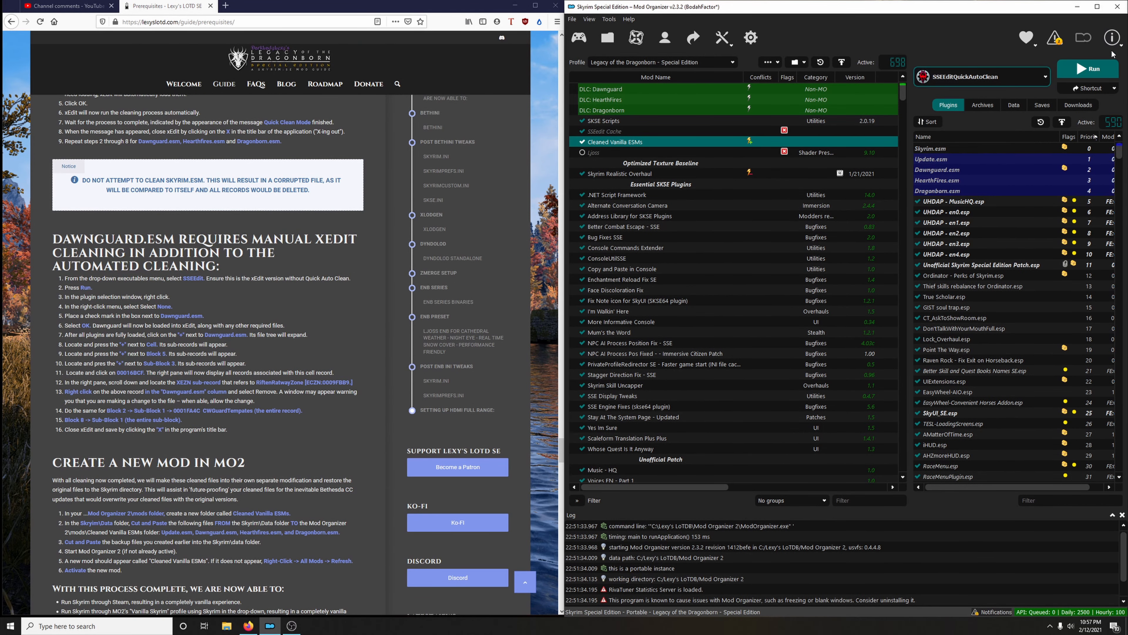
click(1090, 70)
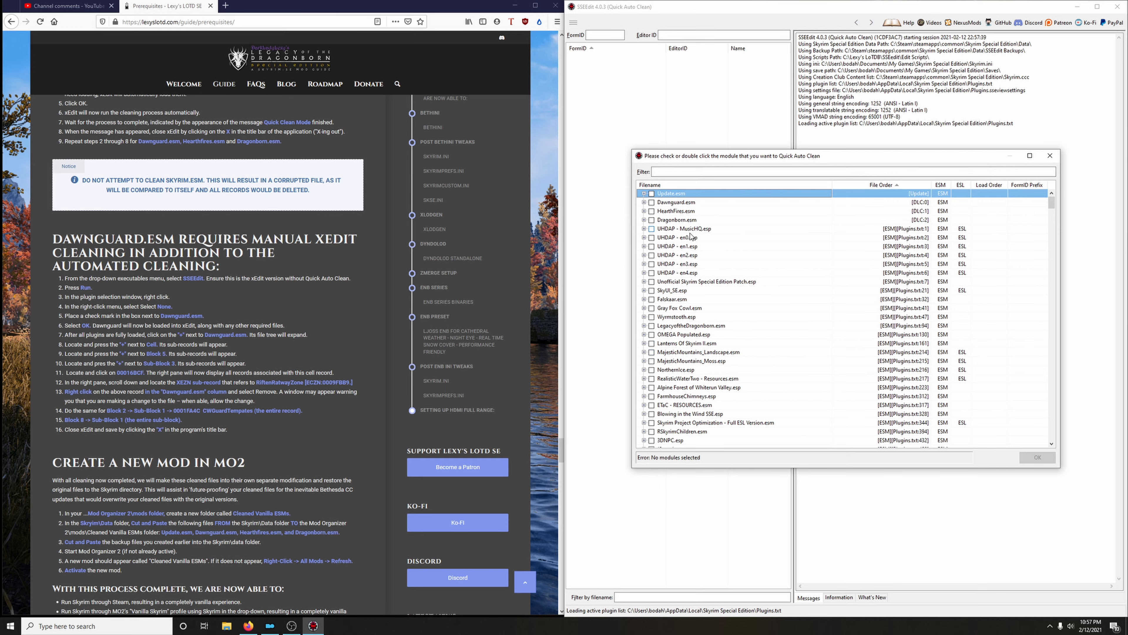
Run Quick Auto Clean on Dawnguard.esm and close SSEEdit once the cleaning has finished
click(651, 203)
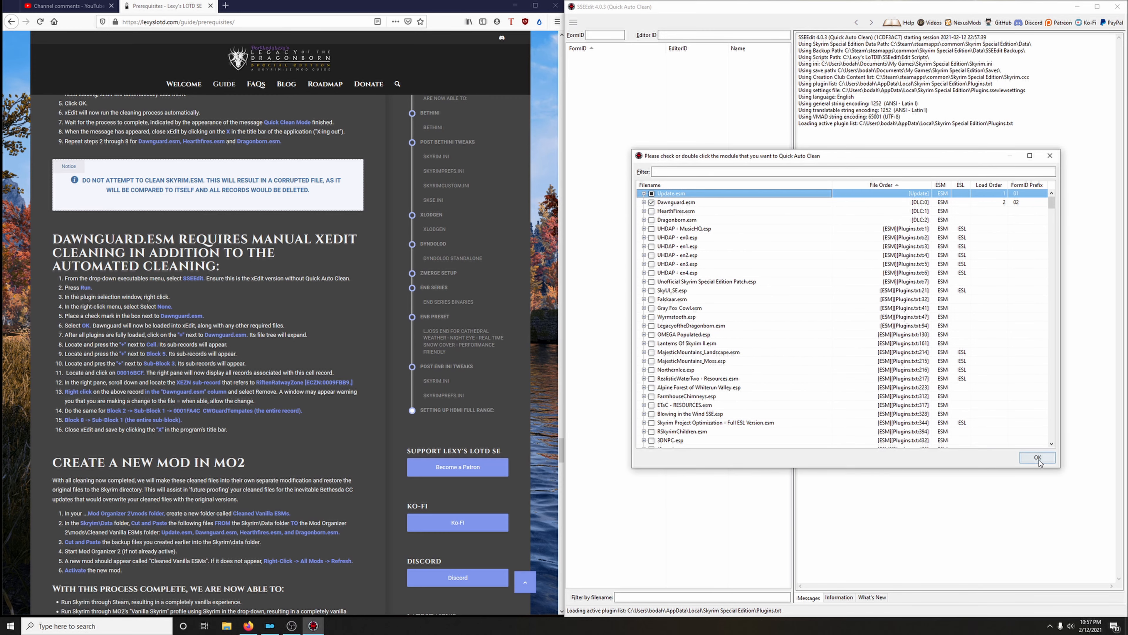
click(1038, 458)
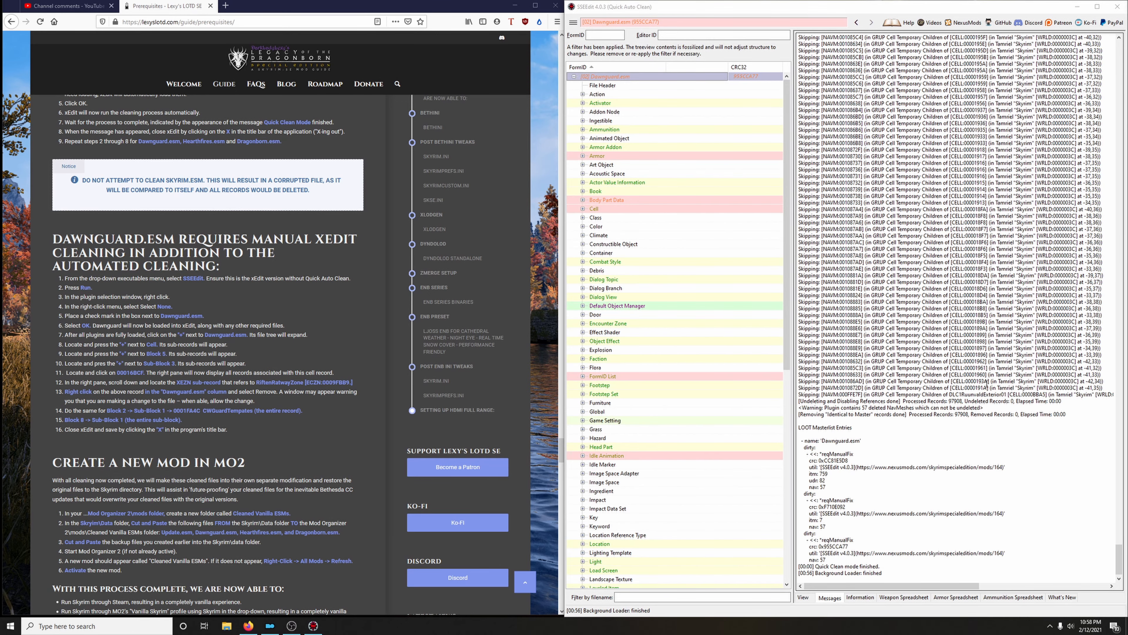
click(1120, 7)
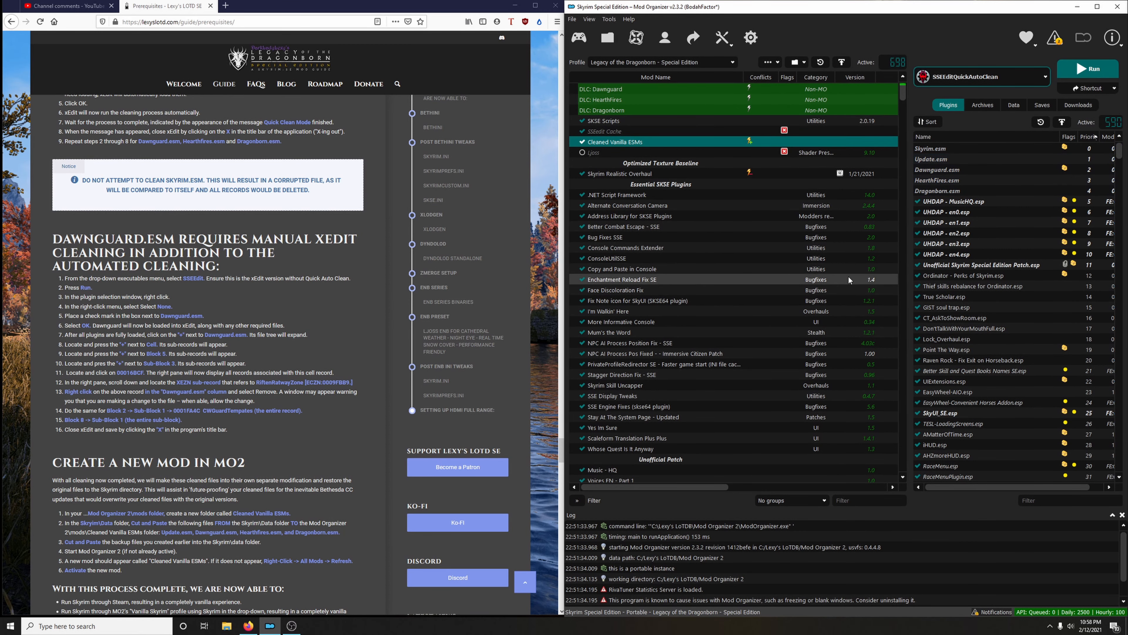
Launch the standard SSEEdit executable, without Quick Auto Clean, through Mod Organizer
click(1000, 78)
click(980, 211)
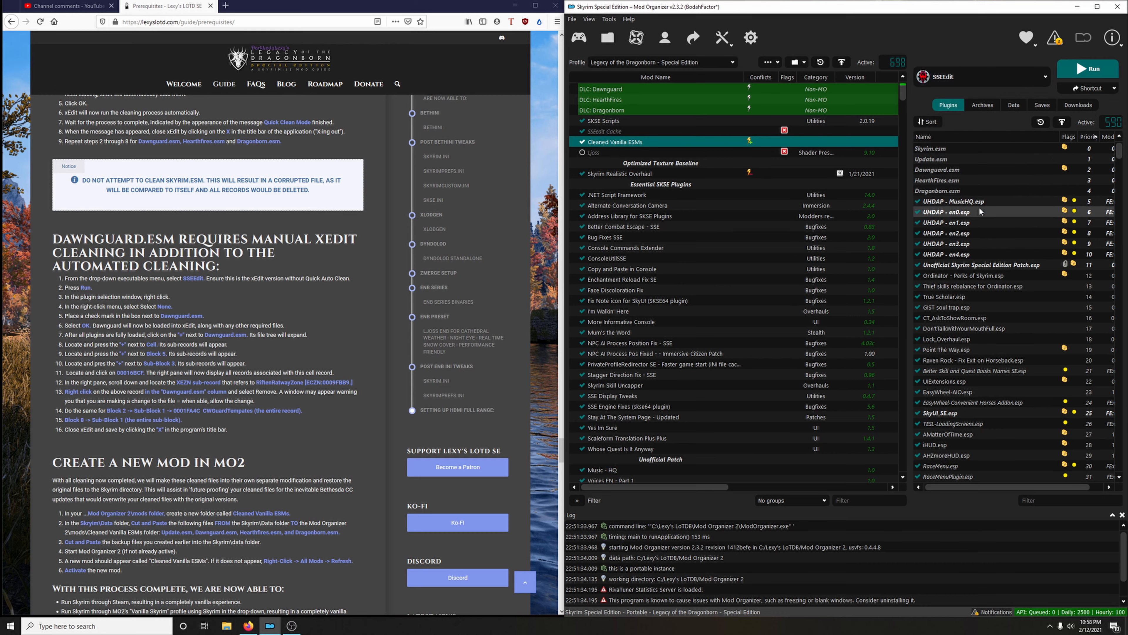
click(1077, 71)
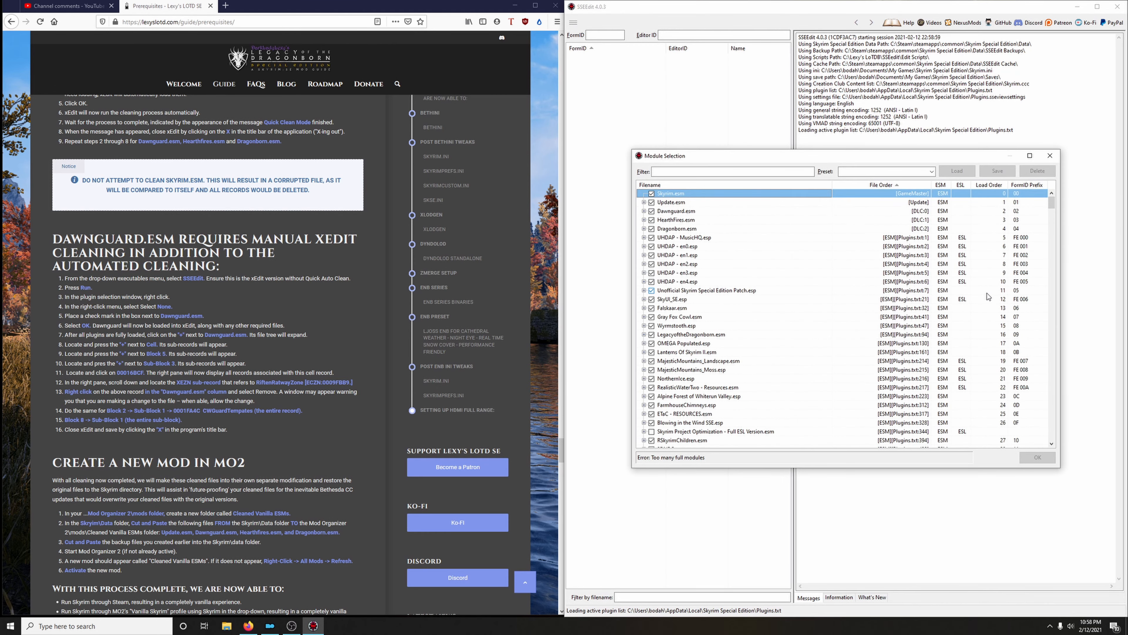
Deselect all modules and load only Dawnguard.esm in SSEEdit
right_click(784, 325)
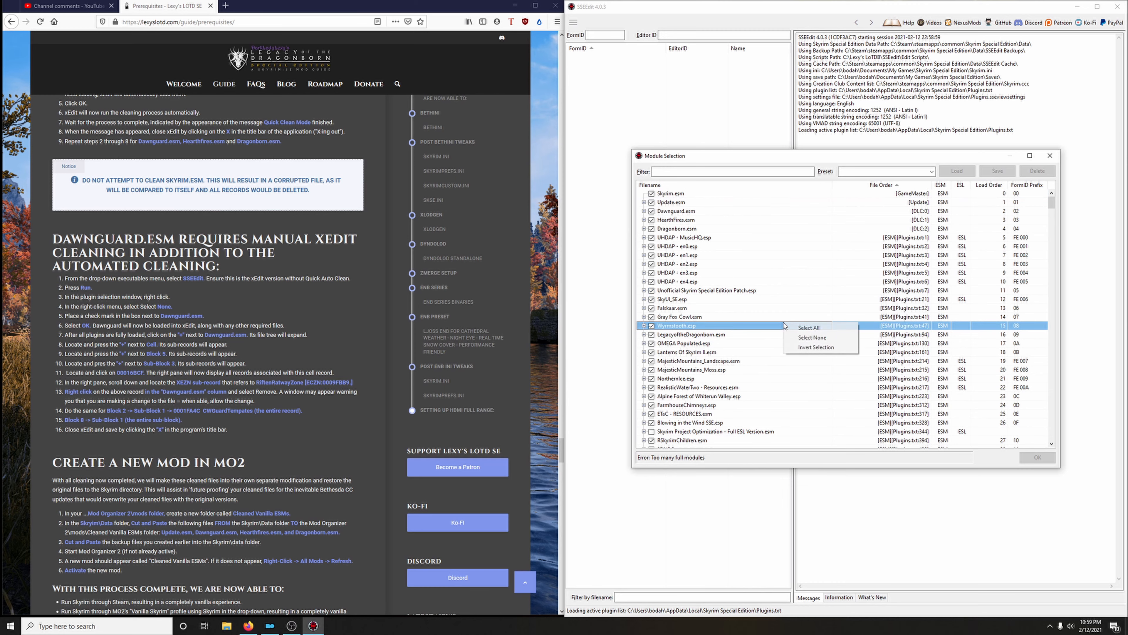
click(803, 338)
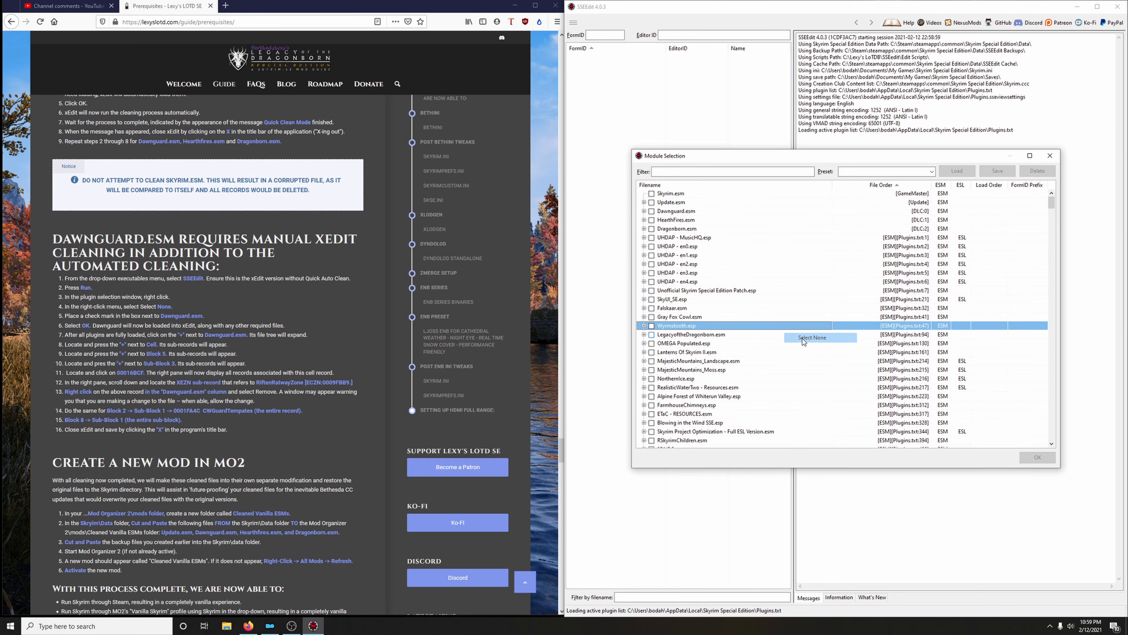
click(652, 211)
click(1037, 457)
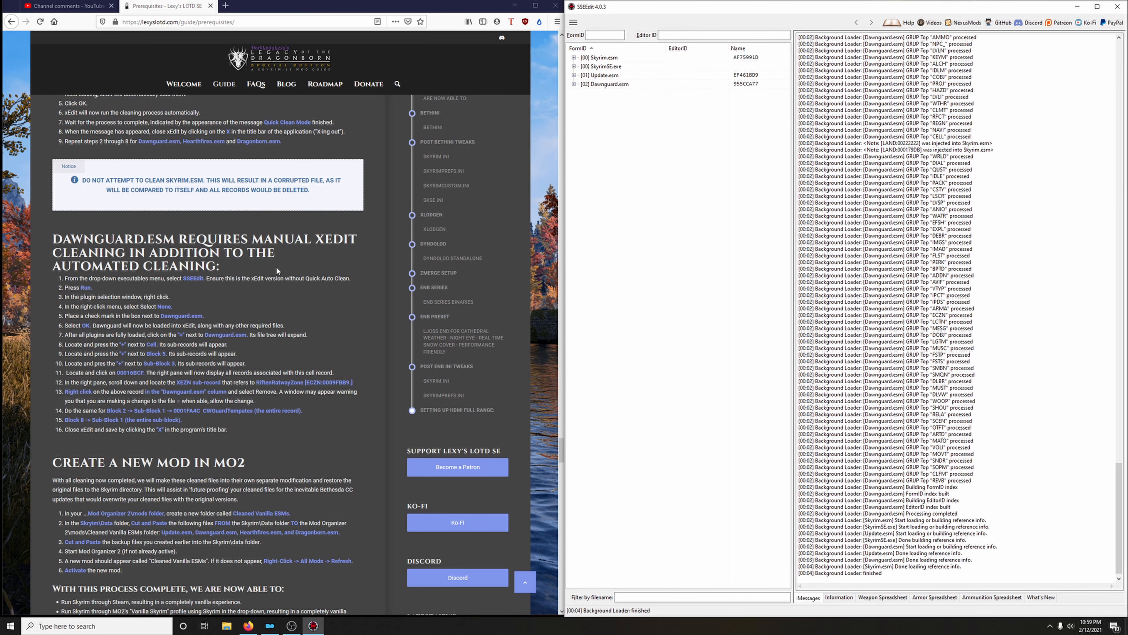
Open cell record 00016BCF in Dawnguard.esm under Cell, Block 5, Sub-Block 3
scroll(158, 276, down, 3)
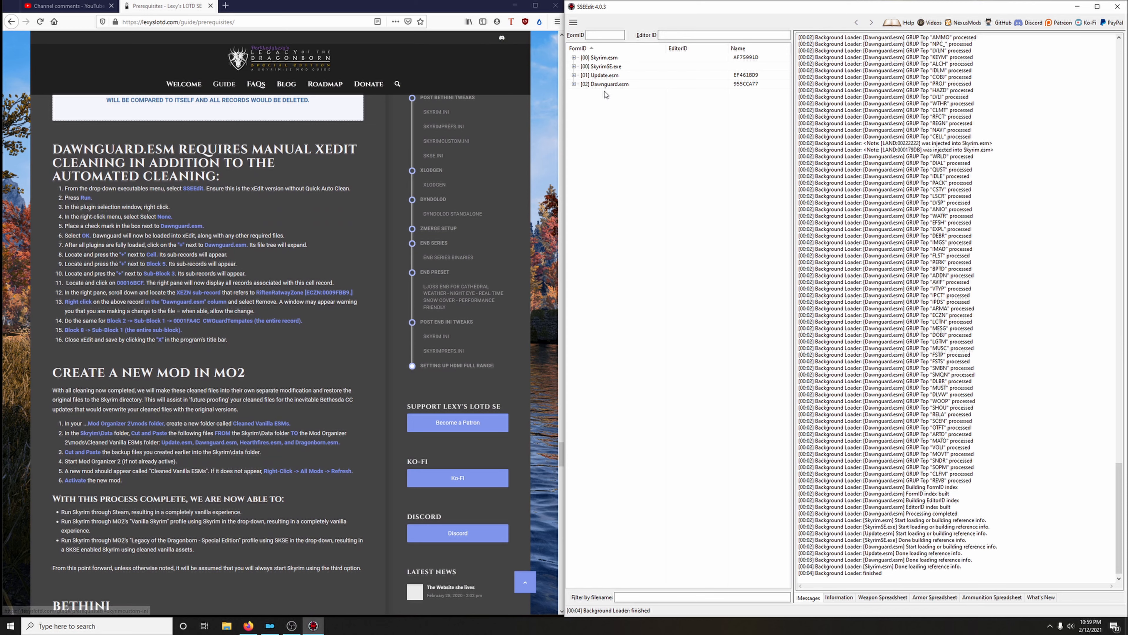
click(574, 84)
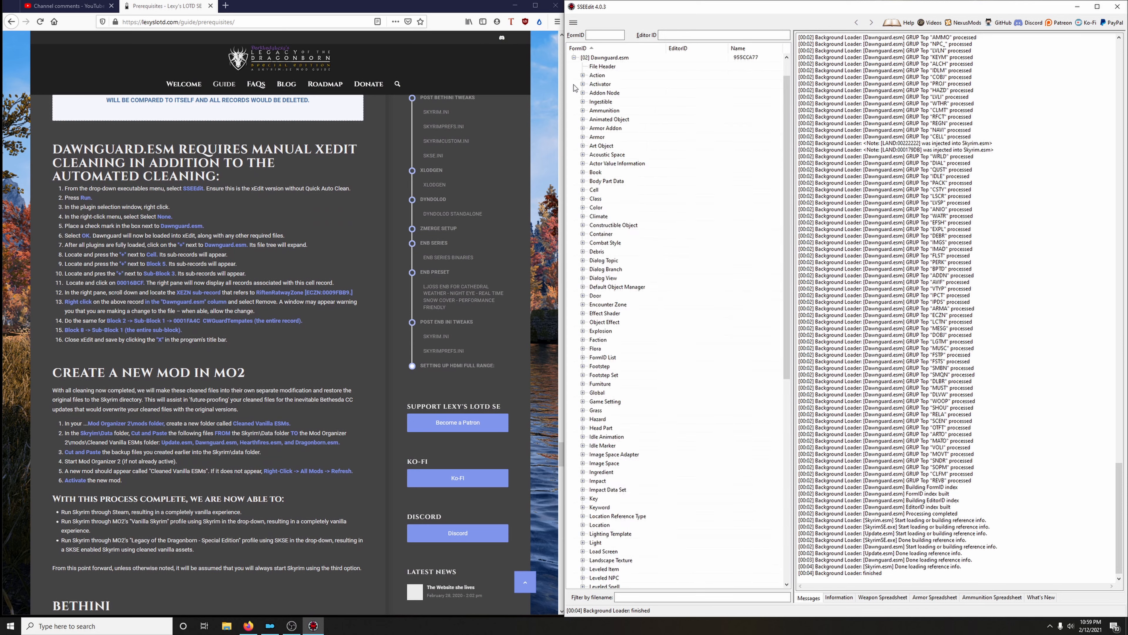
click(582, 190)
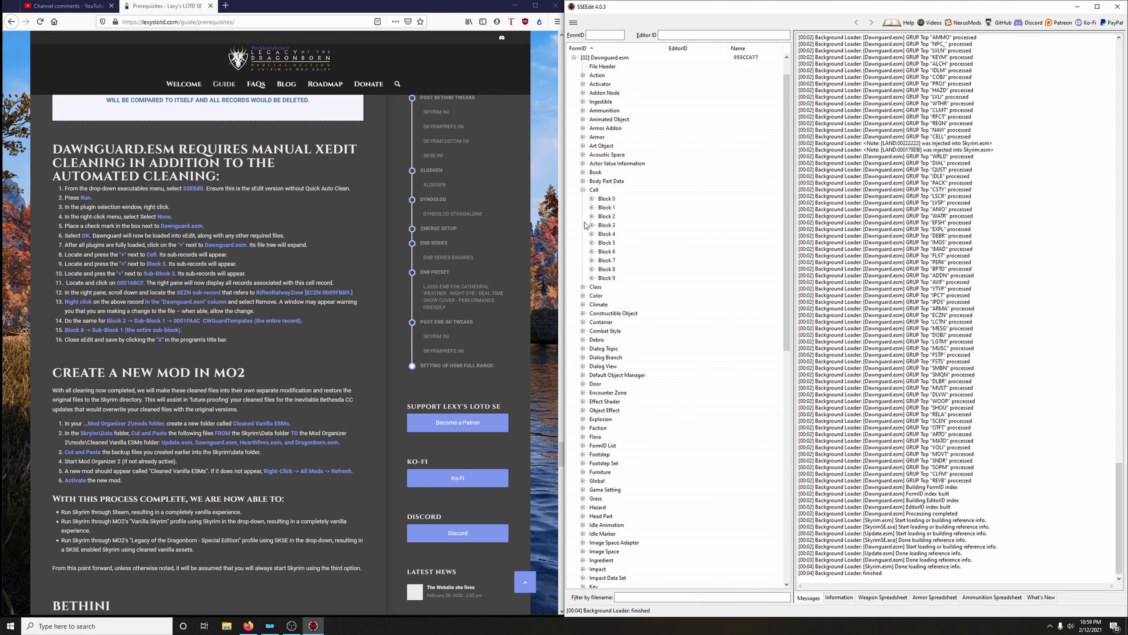
click(592, 243)
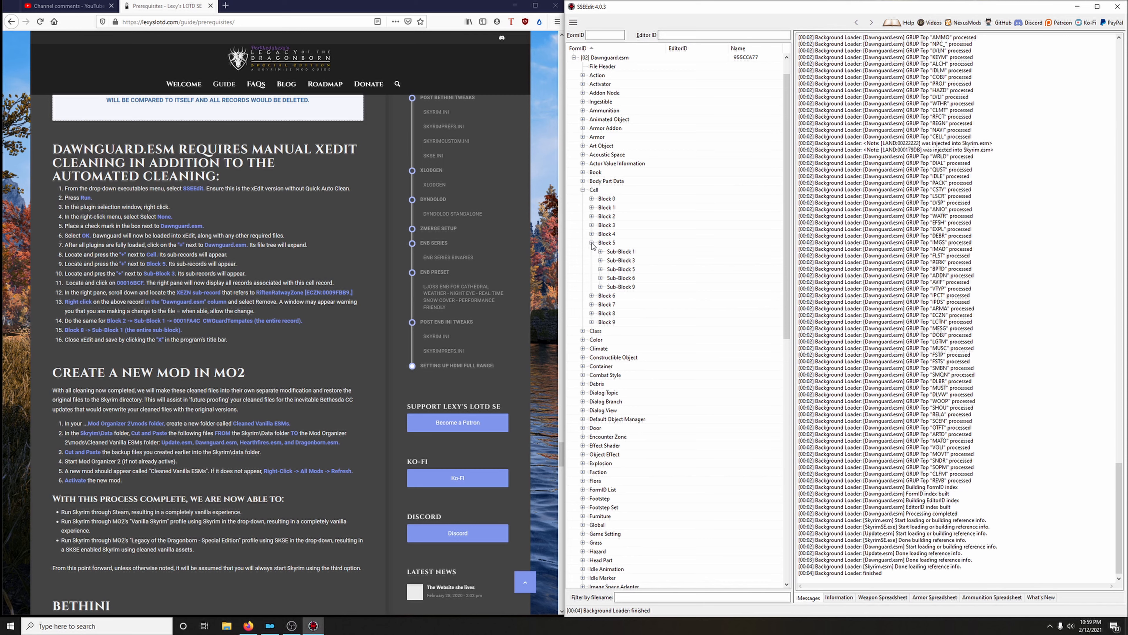
click(601, 260)
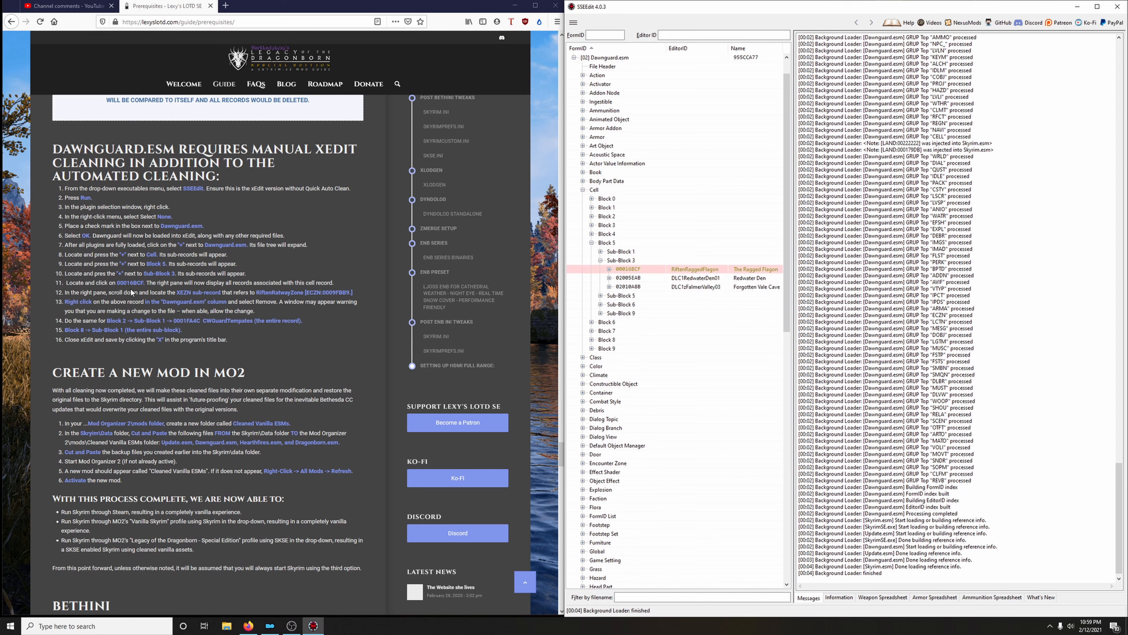
click(633, 270)
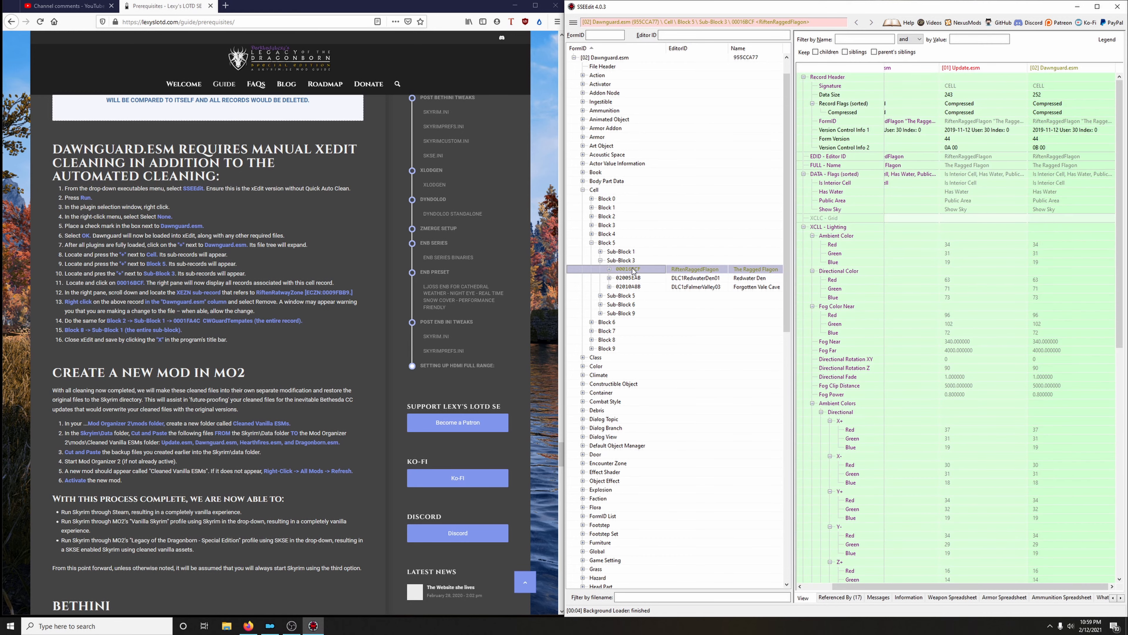
Remove the XEZN - Encounter Zone sub-record from the Dawnguard.esm column of cell 00016BCF and accept editing the module
scroll(982, 346, down, 14)
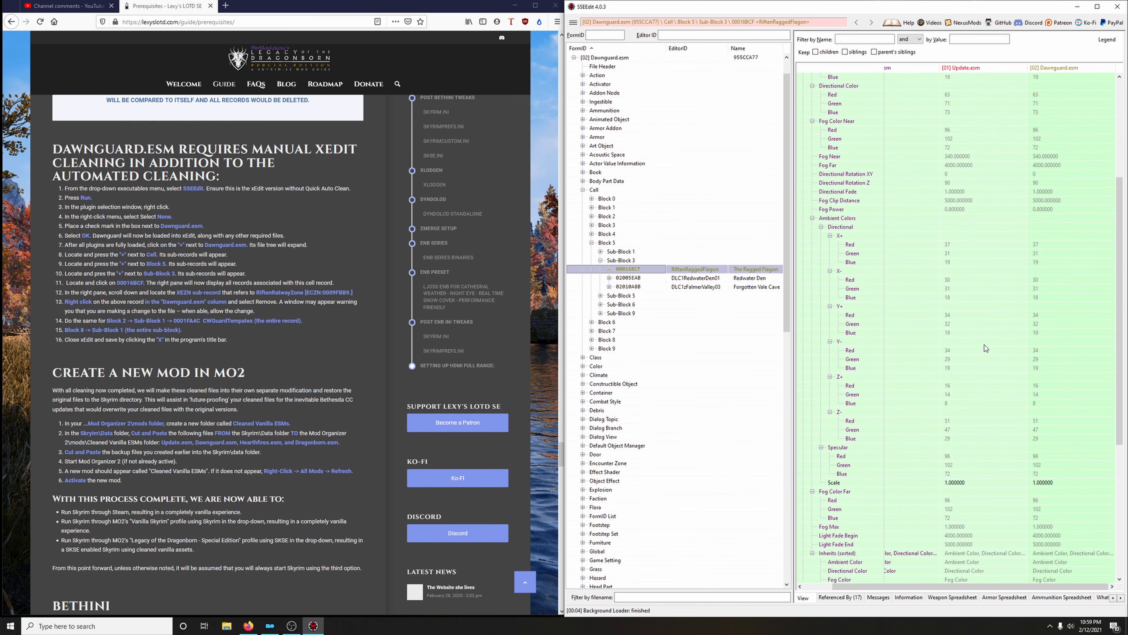
scroll(987, 346, down, 2)
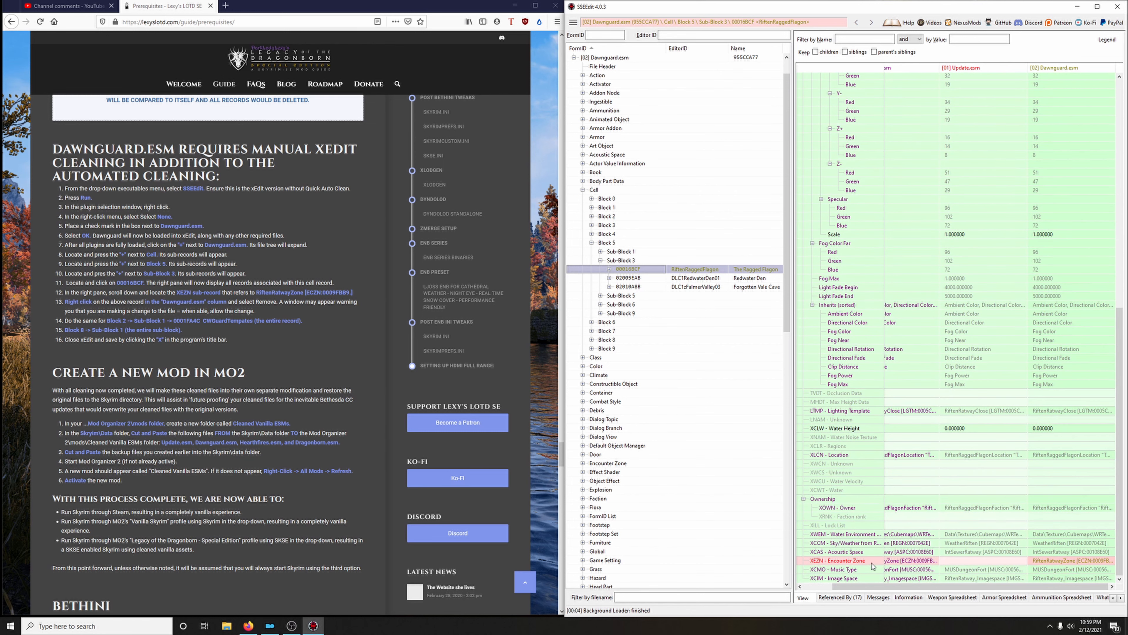
scroll(872, 563, left, 2)
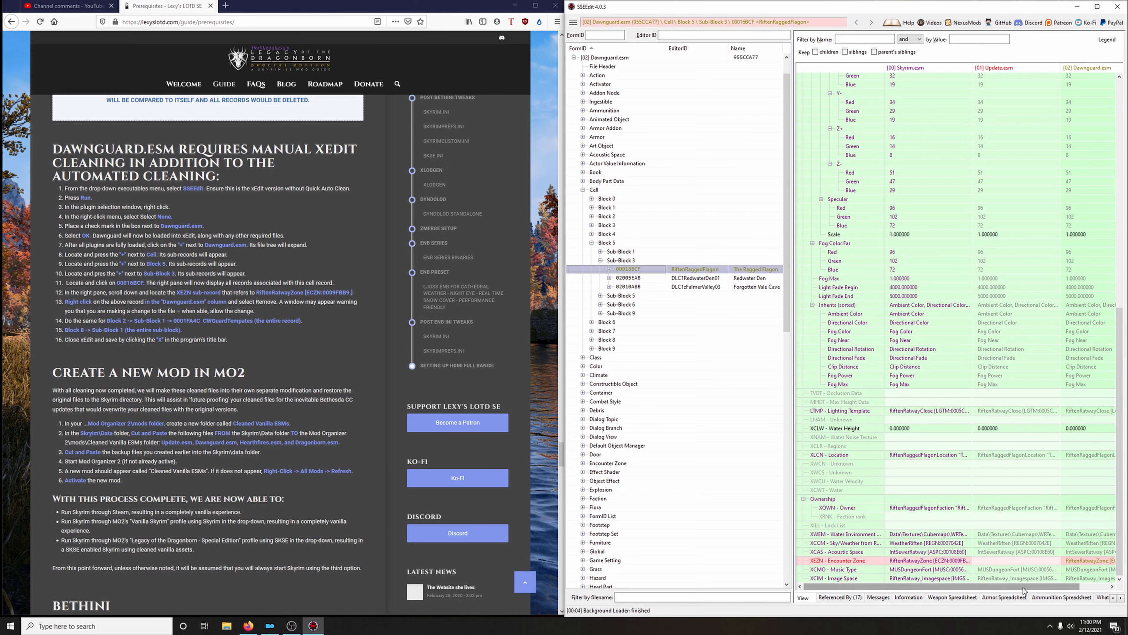
drag(1023, 587, 1097, 585)
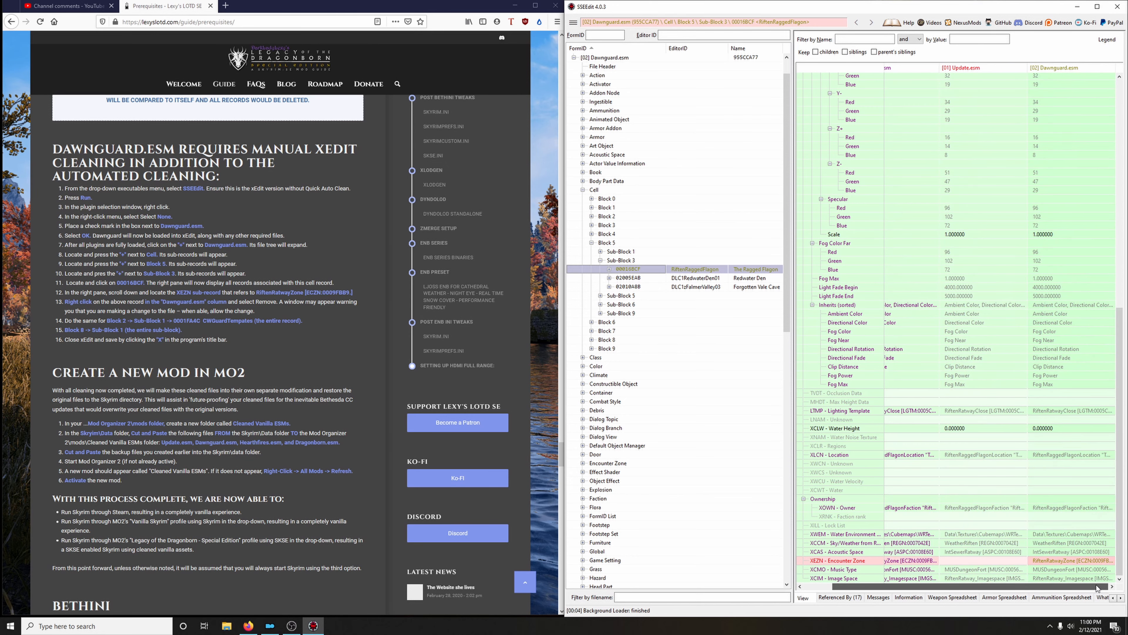
right_click(1056, 563)
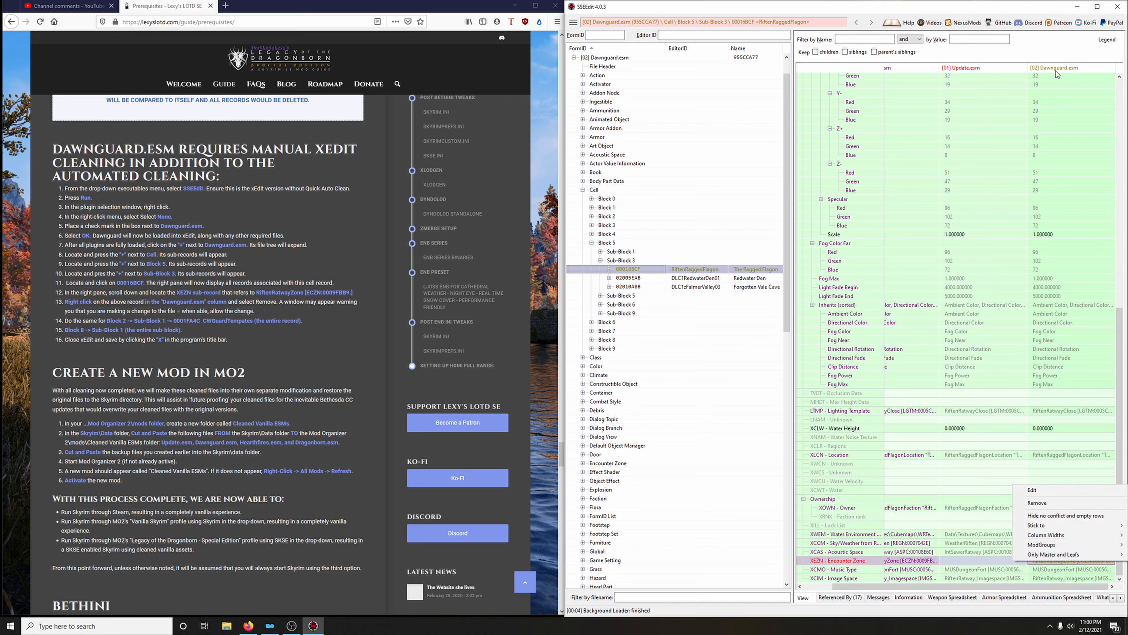
click(1092, 385)
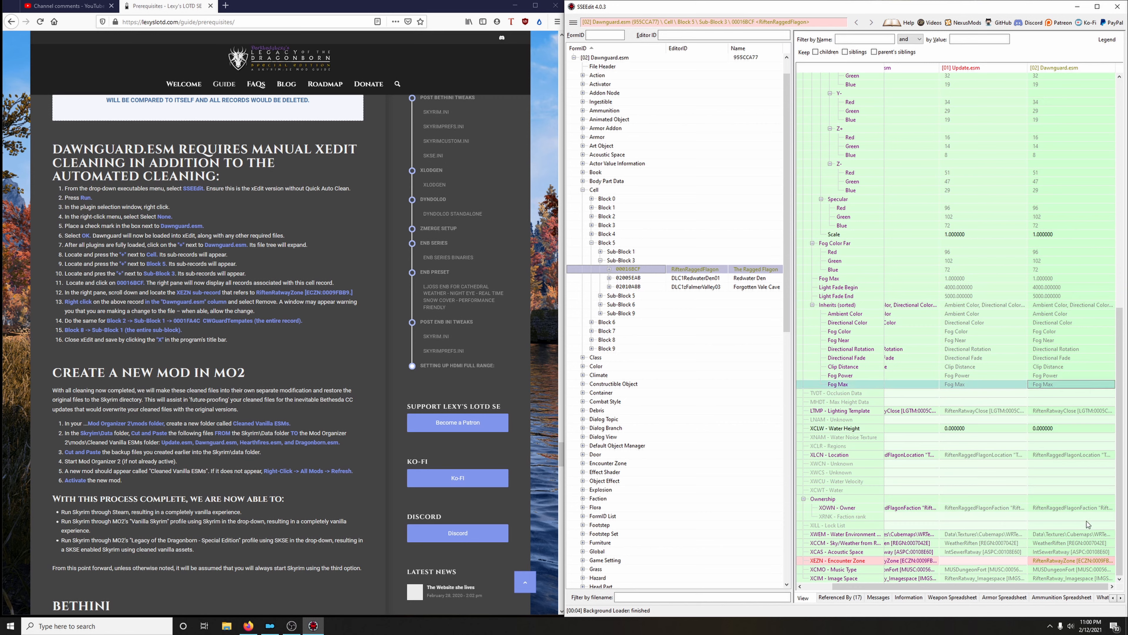
right_click(1047, 559)
click(1047, 498)
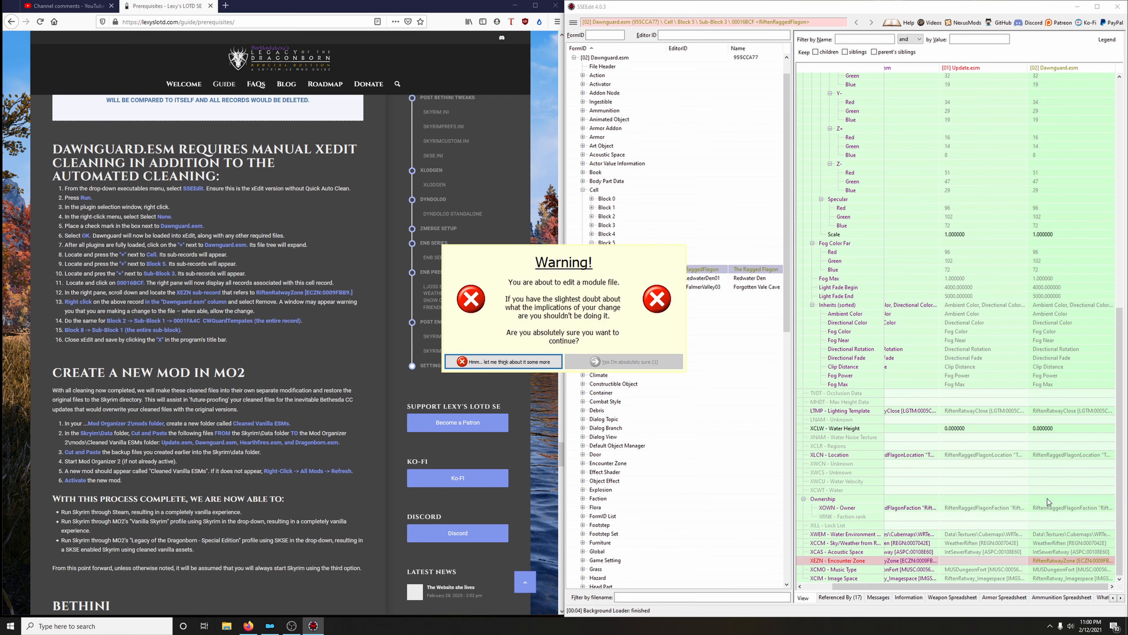
click(643, 363)
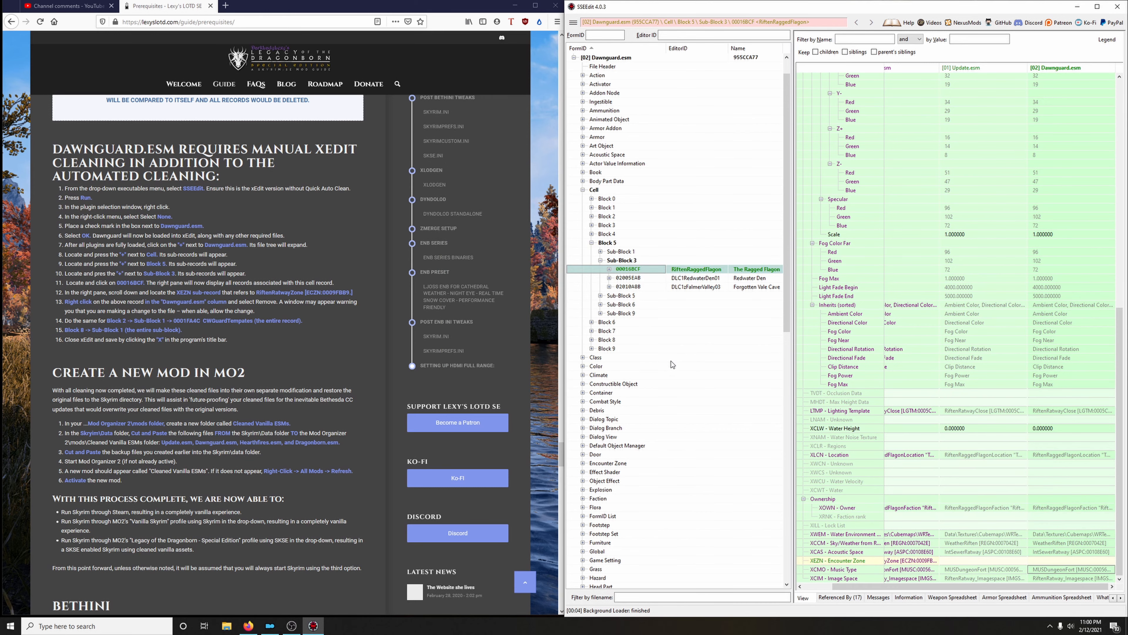
Permanently remove the entire record 0001FA4C CWGuardTemplates from Dawnguard.esm under Cell, Block 2, Sub-Block 1
scroll(674, 367, up, 1)
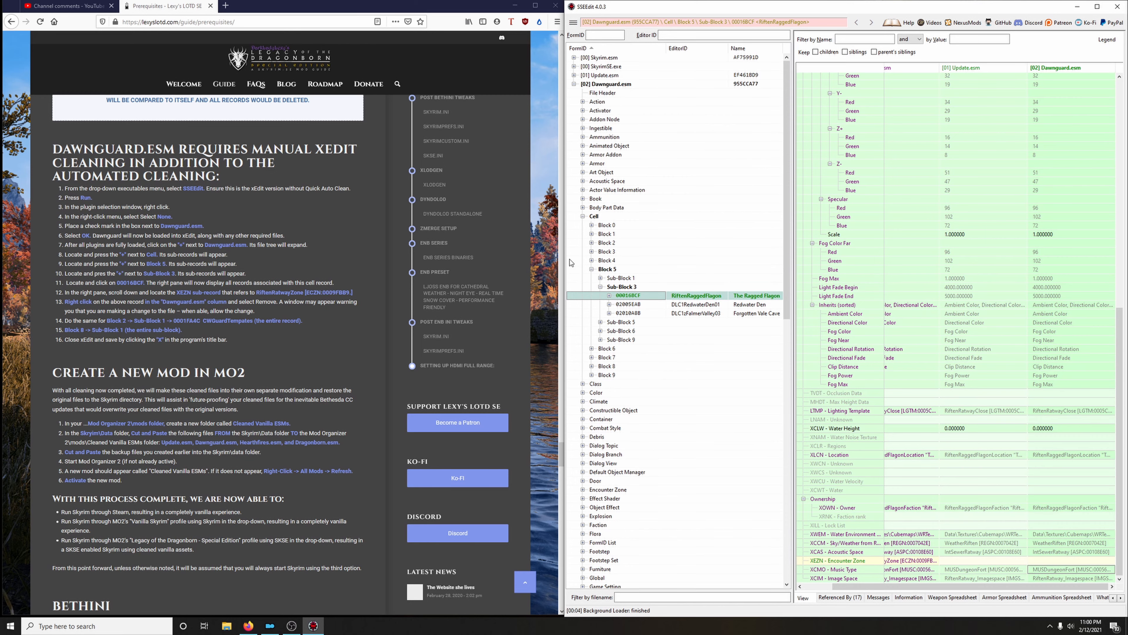
click(592, 270)
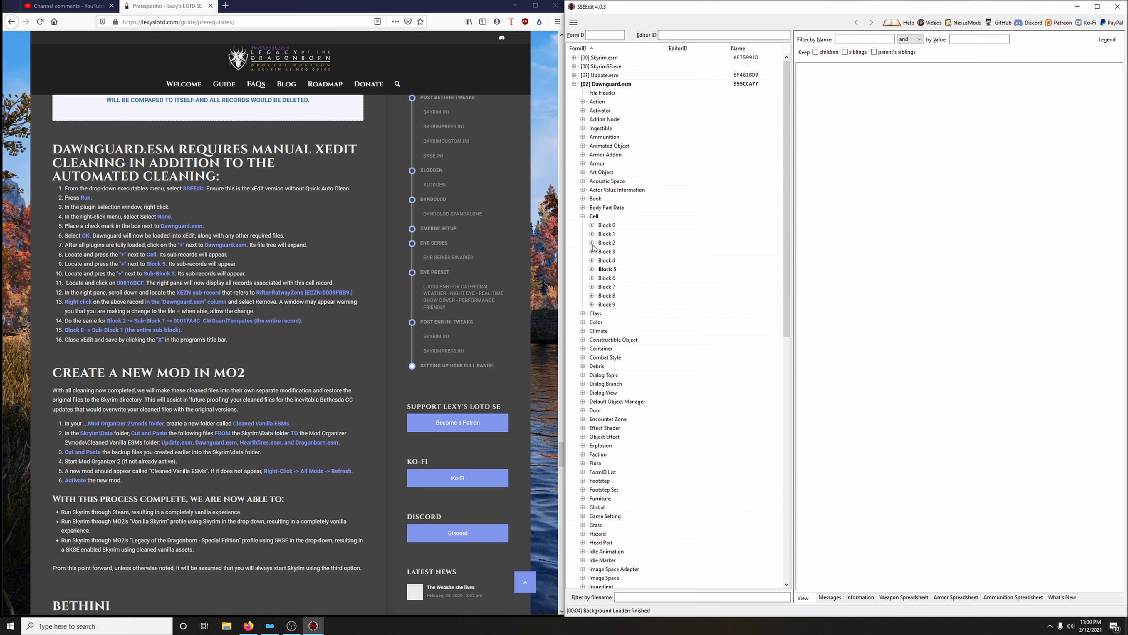
click(592, 243)
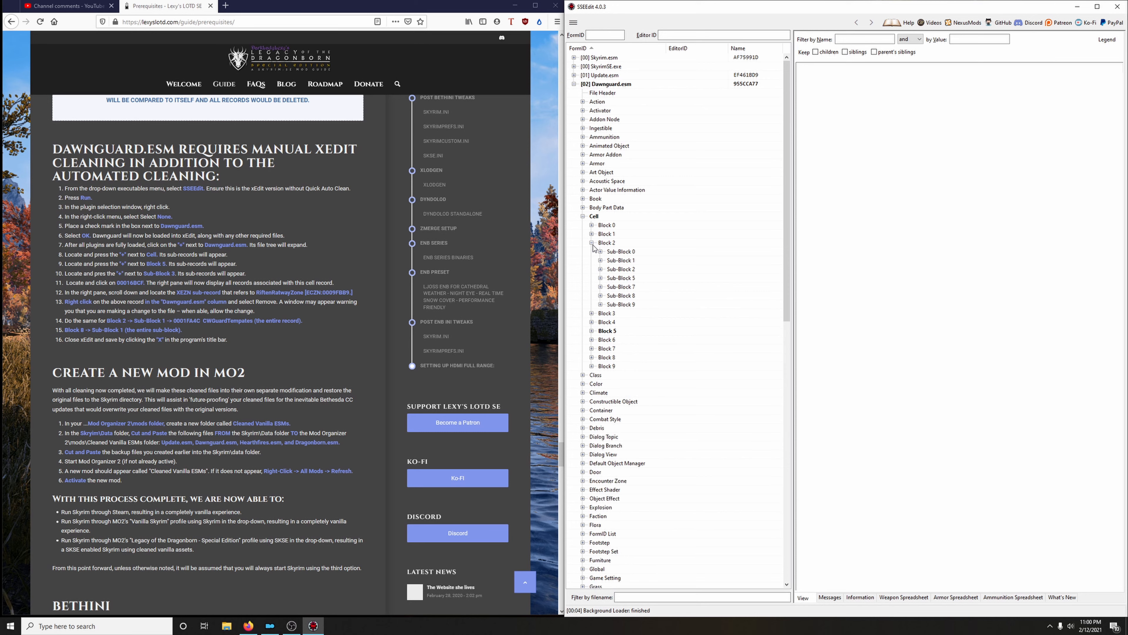
click(600, 260)
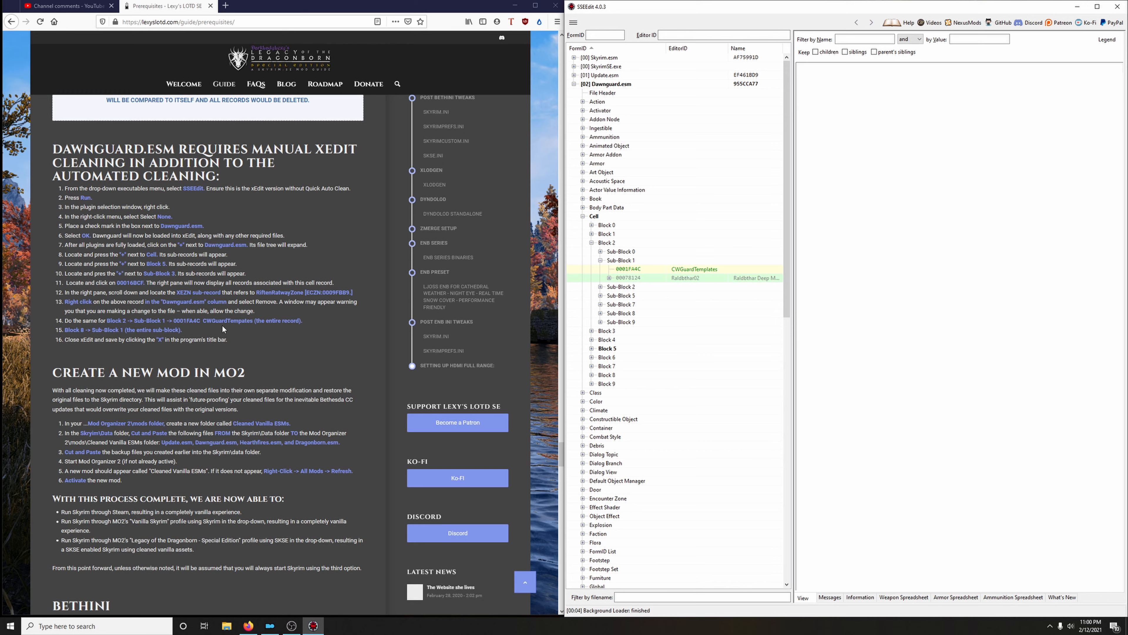
click(648, 270)
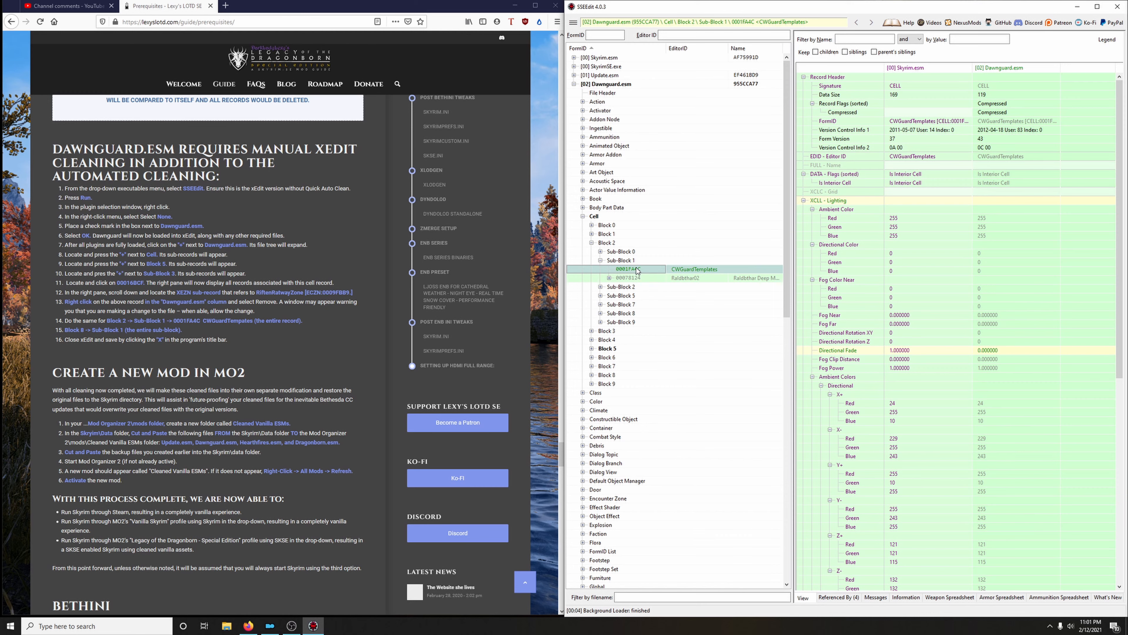
right_click(636, 269)
click(659, 437)
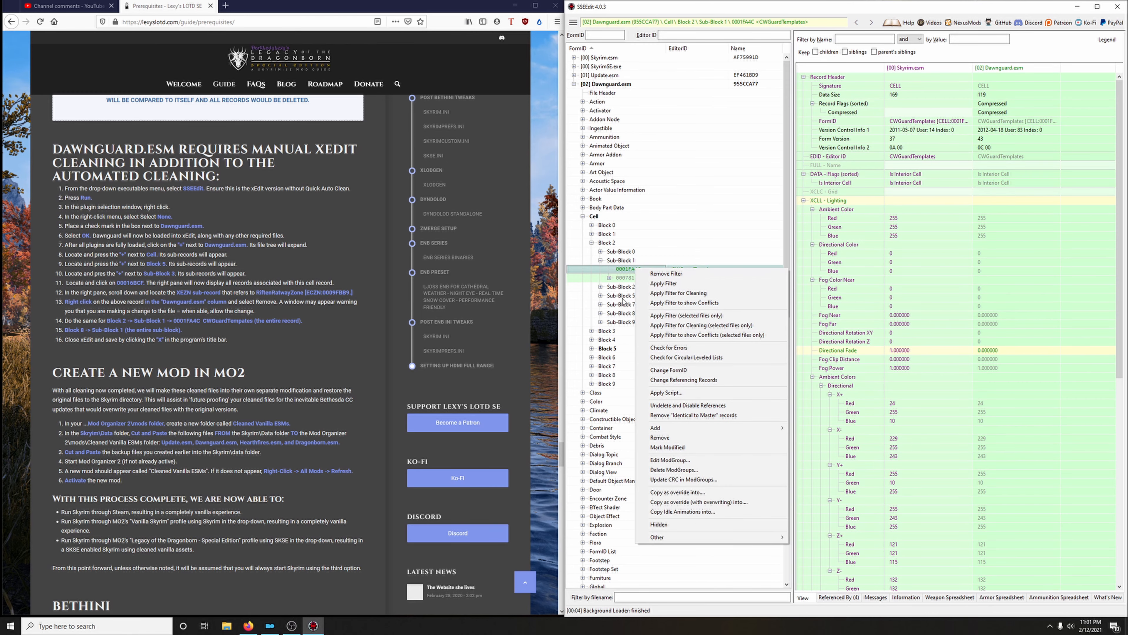
click(628, 271)
right_click(627, 270)
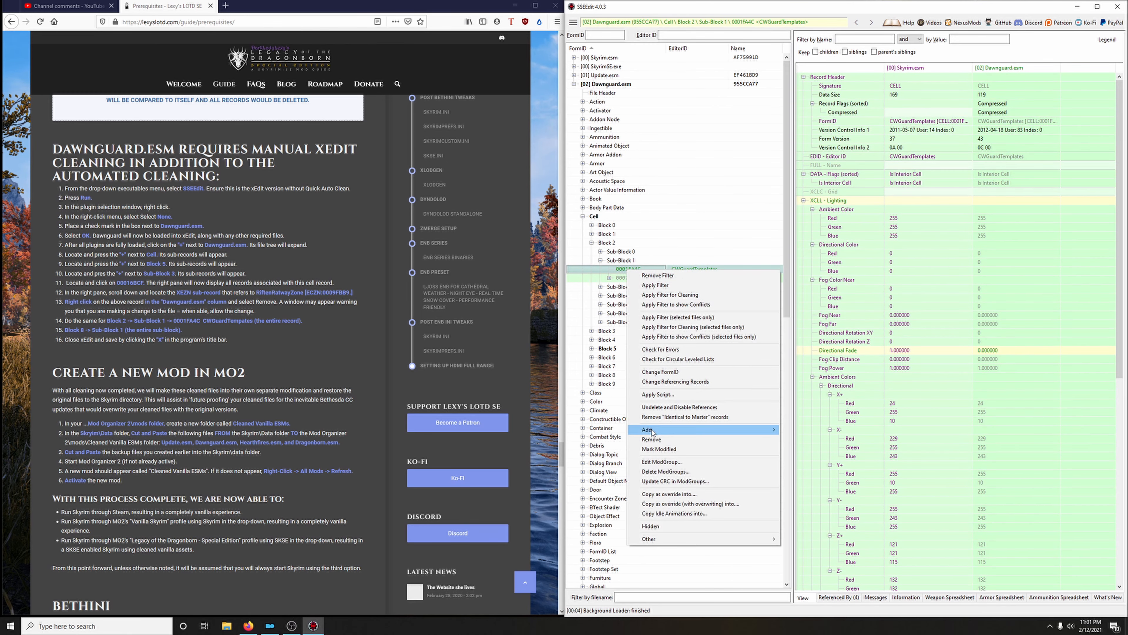
click(657, 438)
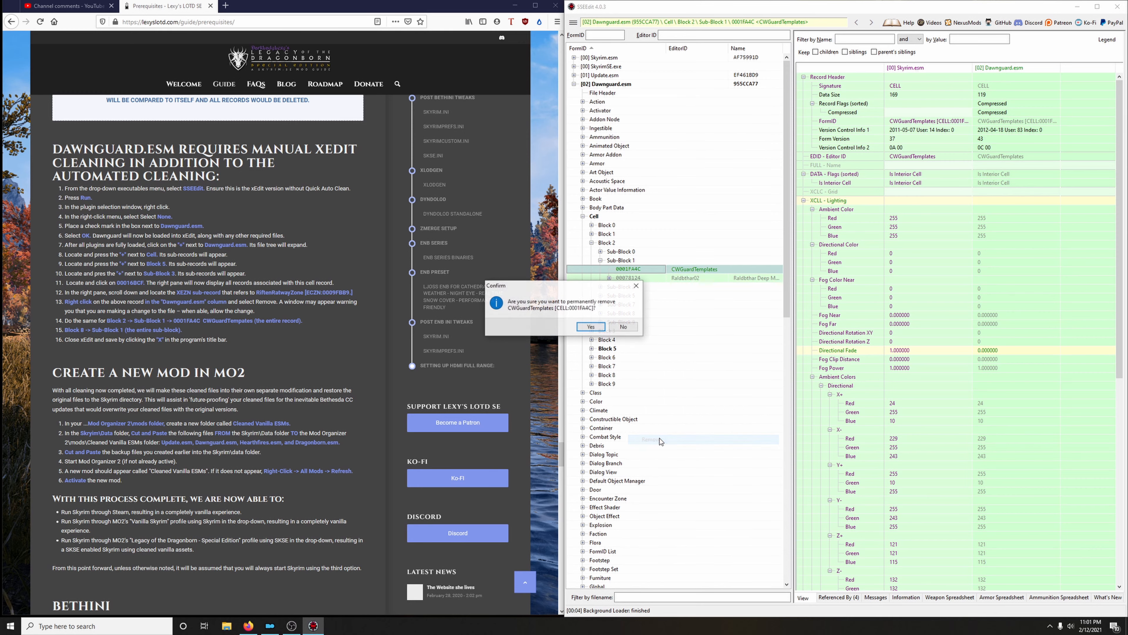
click(595, 327)
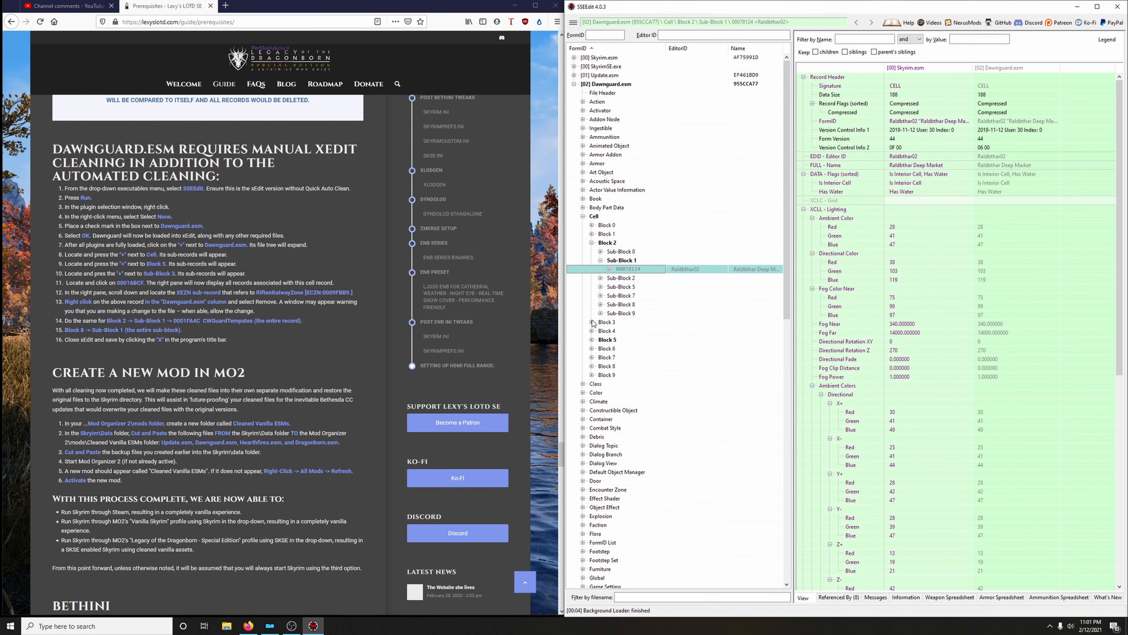
Permanently remove the entire Sub-Block 1 with all its records from Block 8 of Dawnguard.esm's Cell group
click(591, 243)
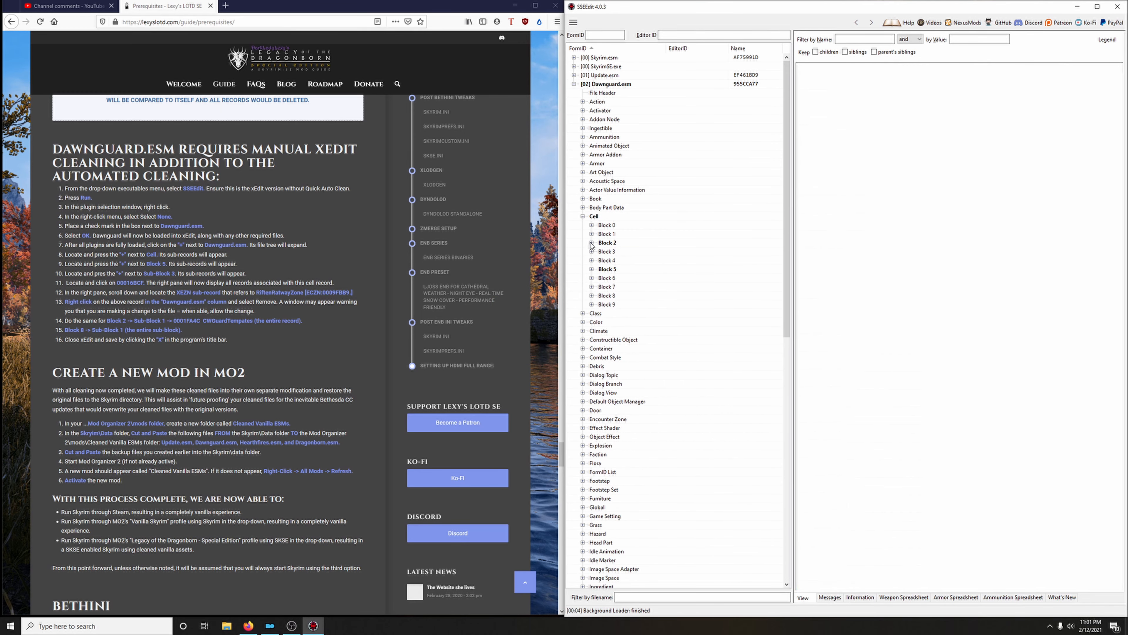
click(591, 295)
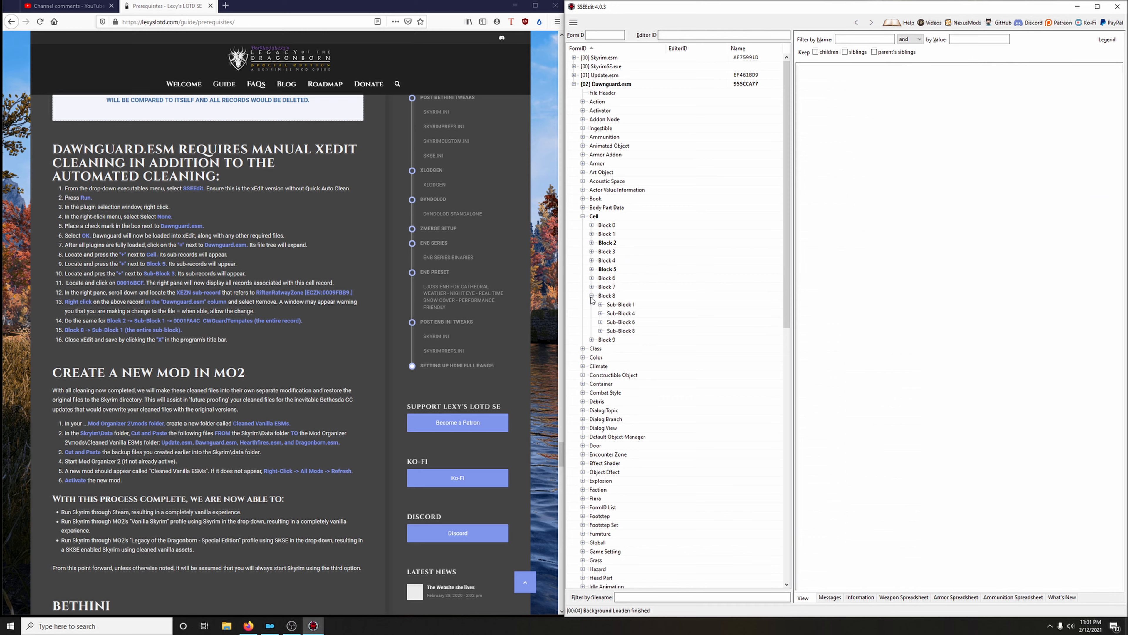
click(620, 305)
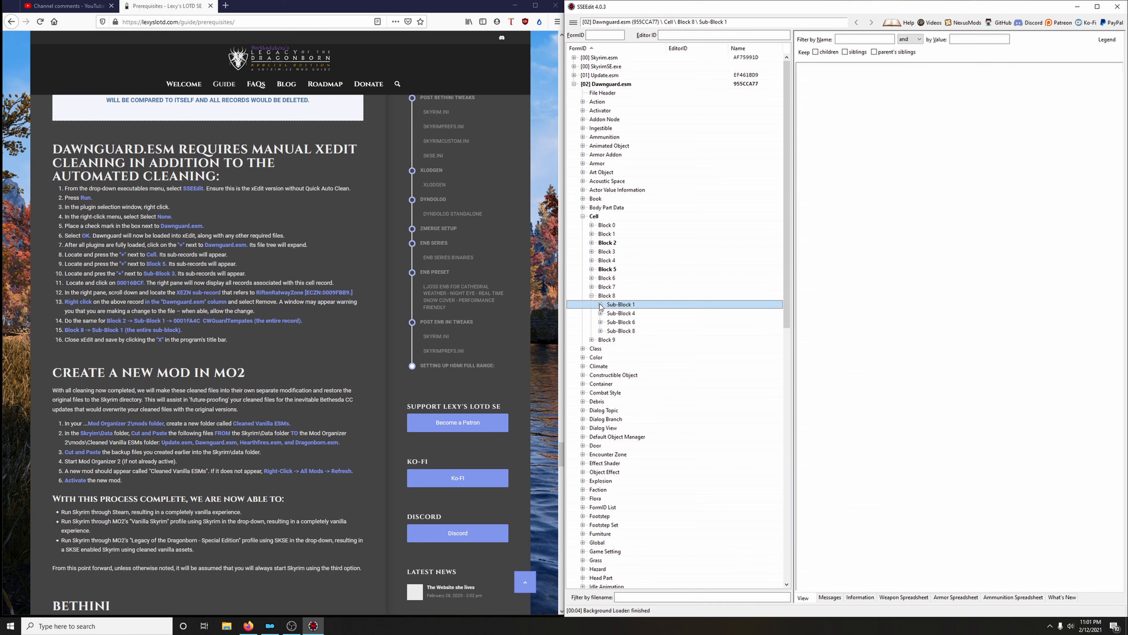
right_click(627, 307)
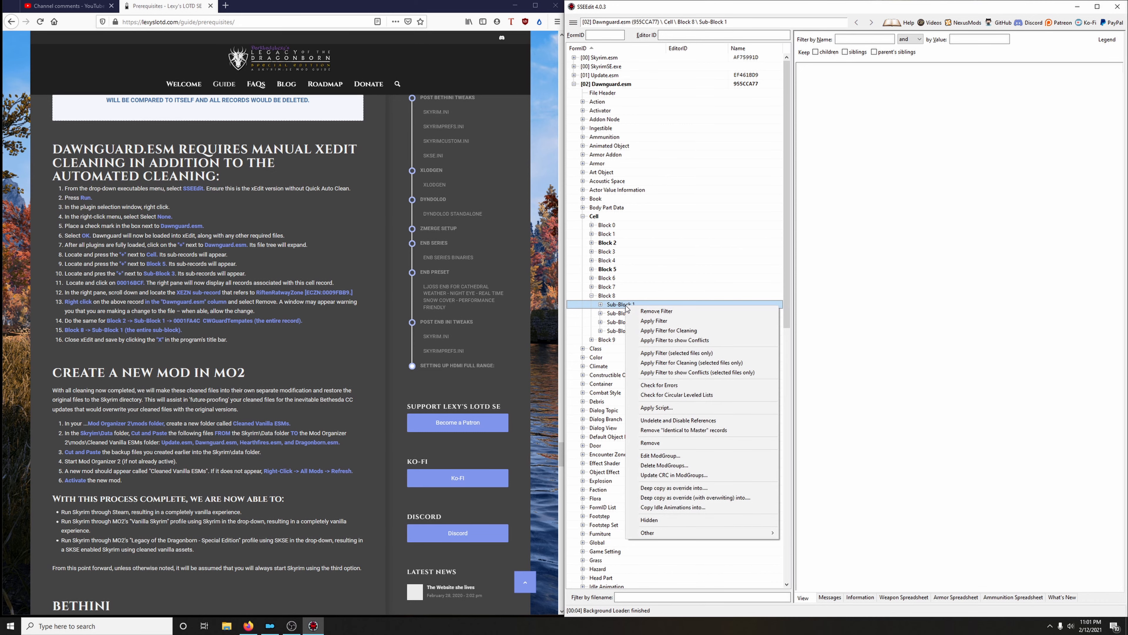
click(650, 443)
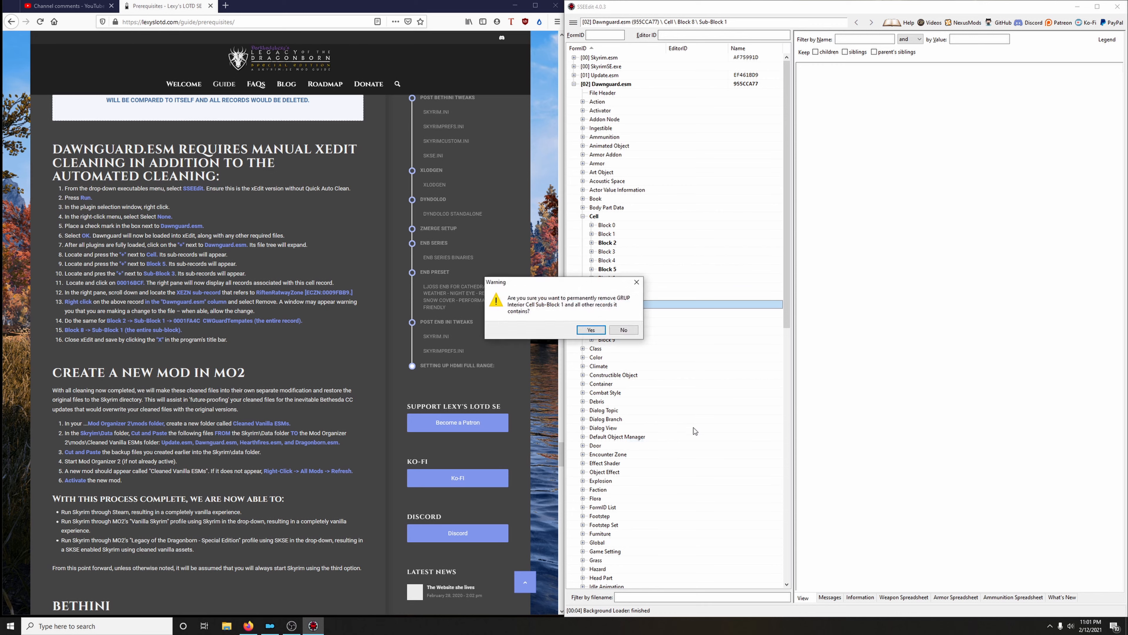
click(591, 330)
Collapse the Dawnguard.esm tree, then close SSEEdit and save the changes to Dawnguard.esm
click(584, 216)
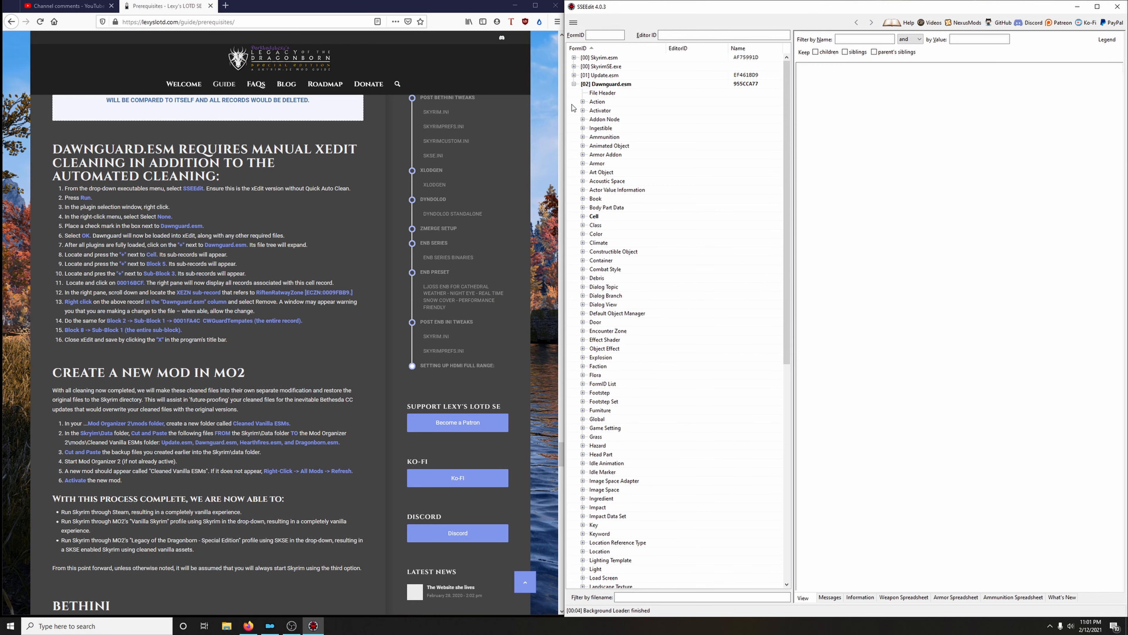
click(573, 84)
click(1117, 6)
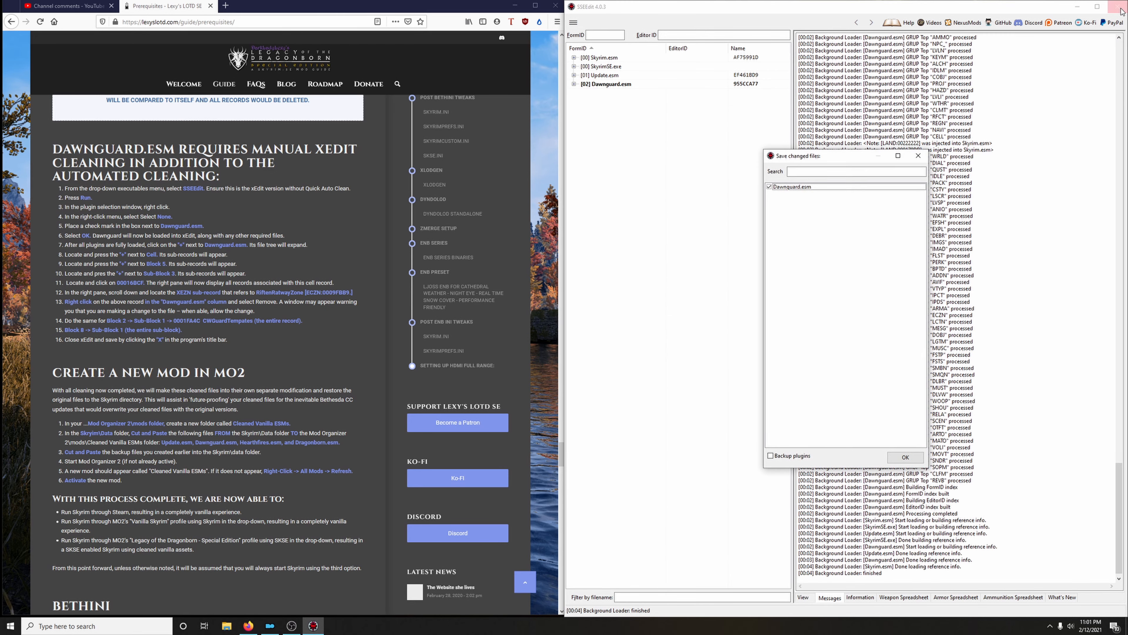
click(905, 456)
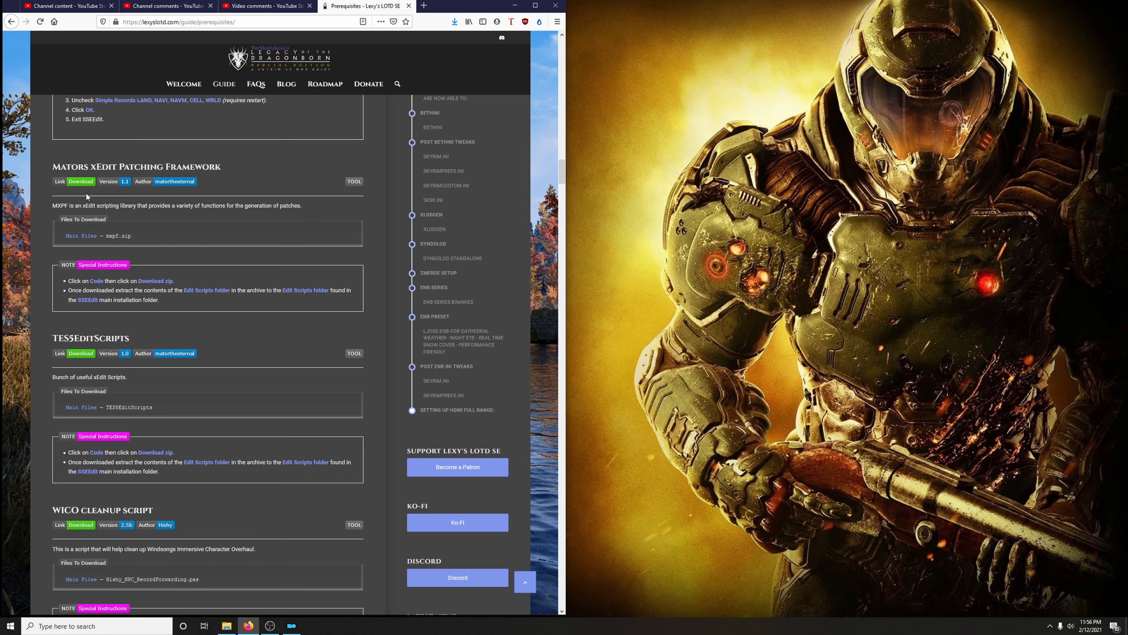
In Firefox, download Mators xEdit Patching Framework as mxpf-master.zip from the GitHub repository linked in the guide
click(83, 181)
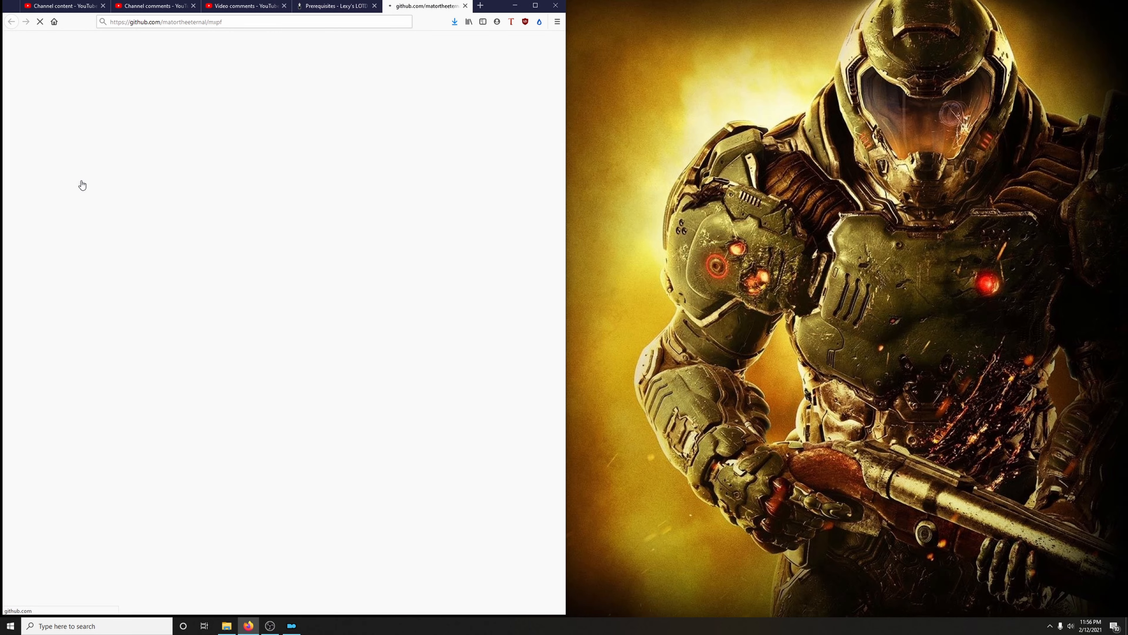
click(386, 134)
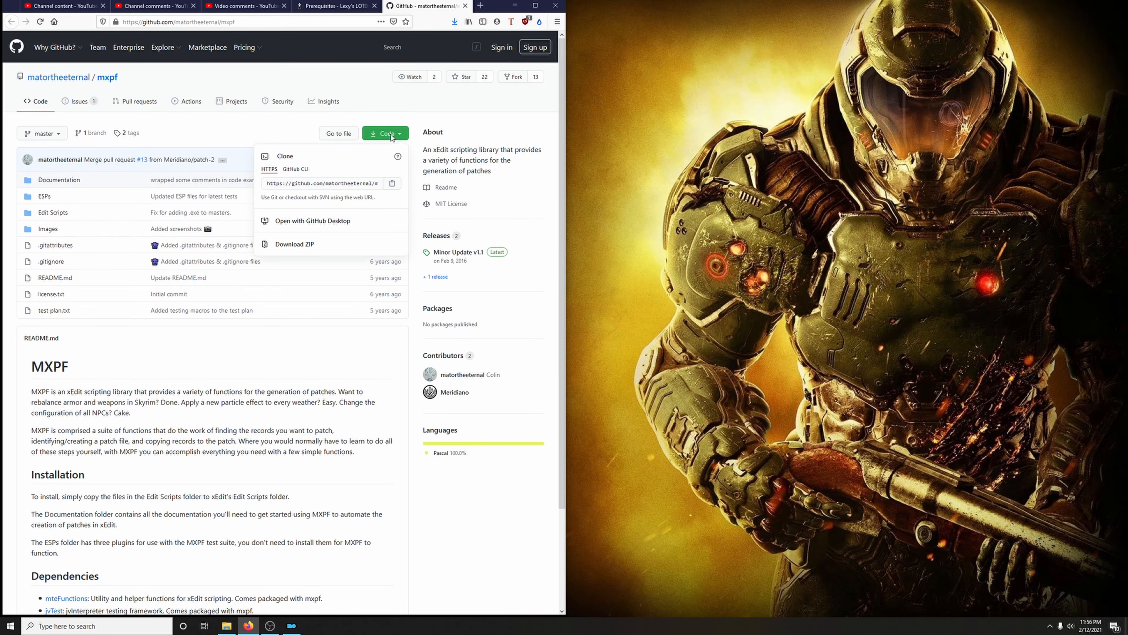
click(307, 246)
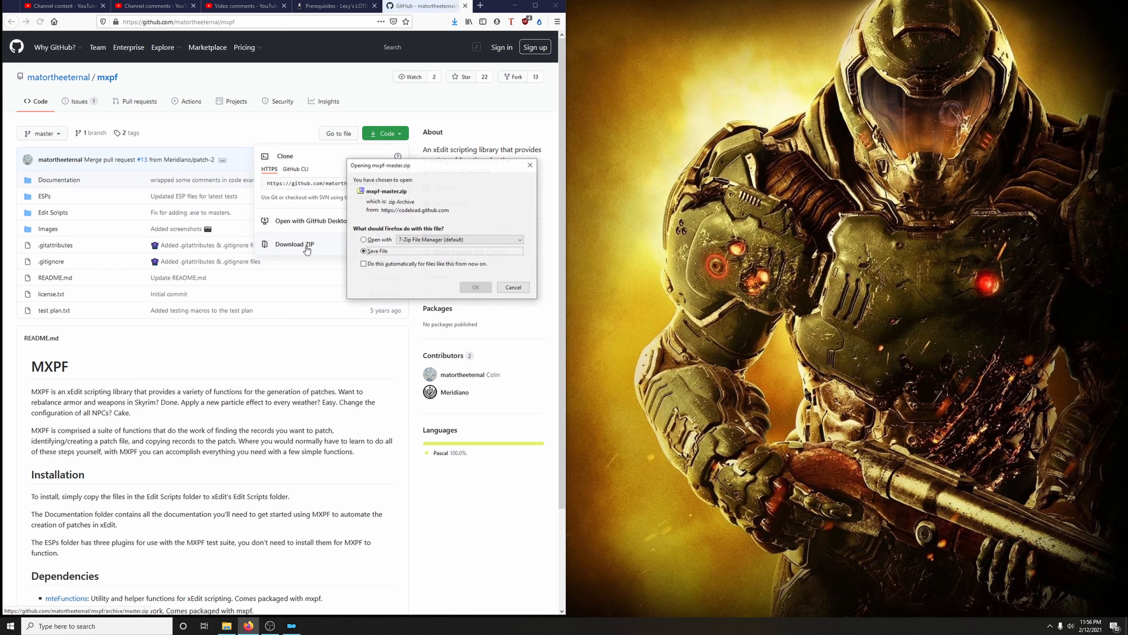
click(475, 288)
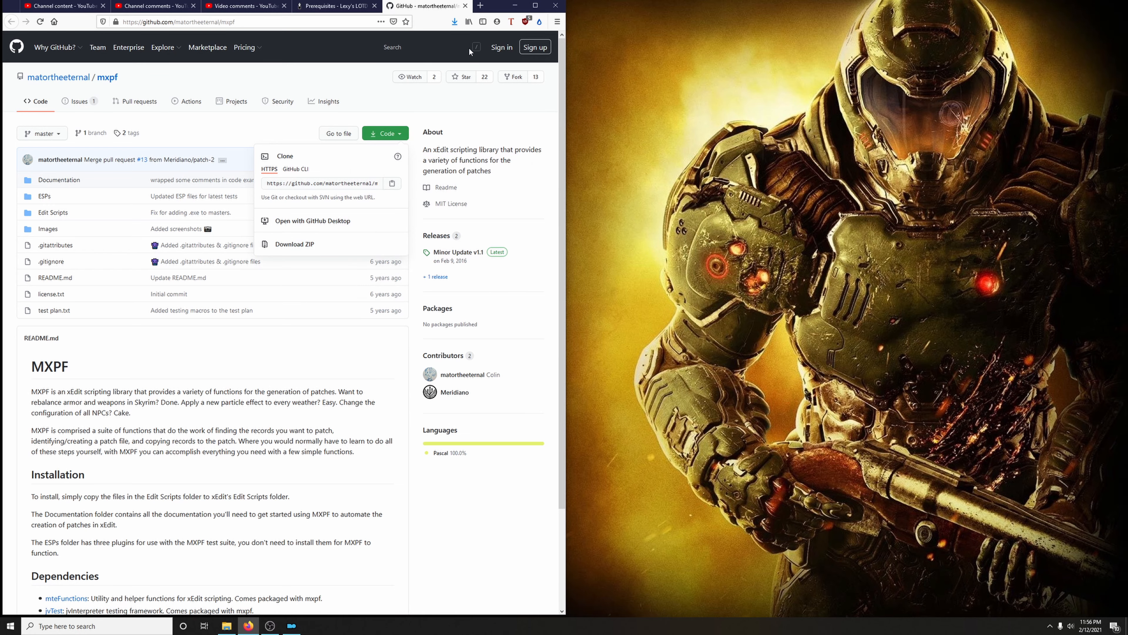
Show mxpf-master.zip in its Downloads folder, place that window over the free half of the desktop and minimize Firefox
click(455, 22)
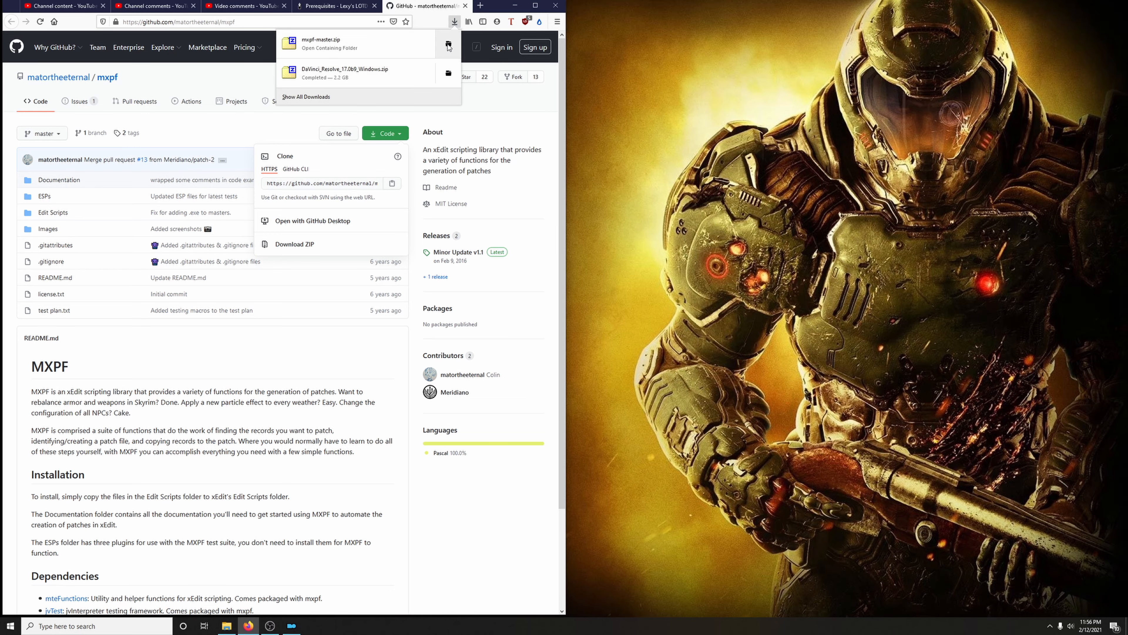
click(449, 48)
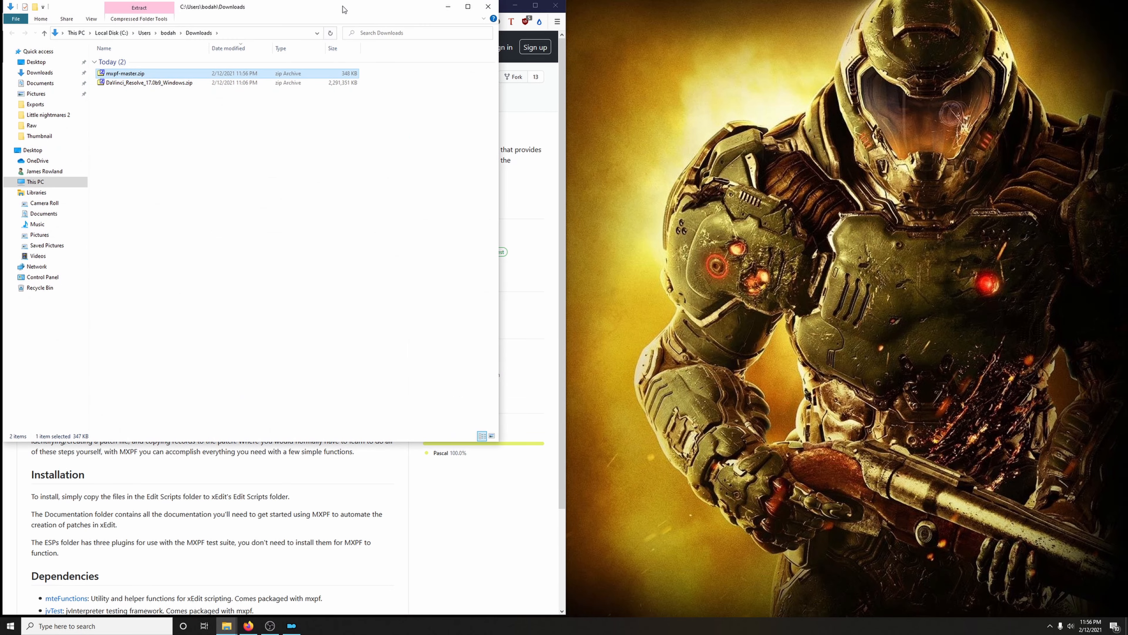
drag(342, 7, 939, 52)
click(515, 5)
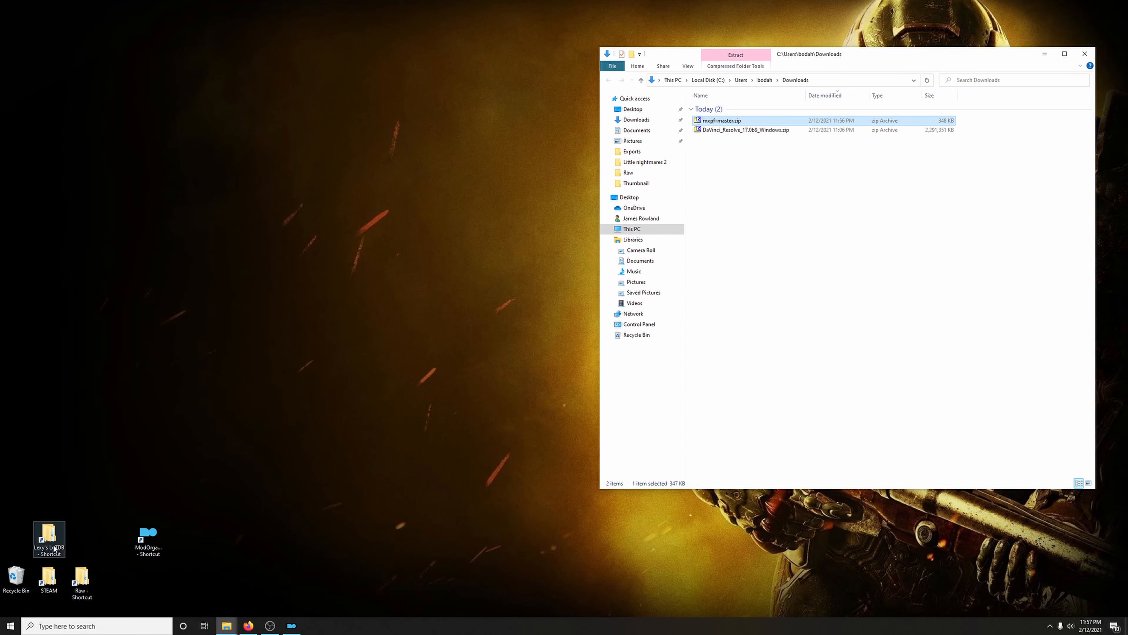
In File Explorer, extract the Edit Scripts folder from mxpf-master.zip into C:\Lexy's LoTDB\SSEedit, replacing the files with the same names
double_click(50, 537)
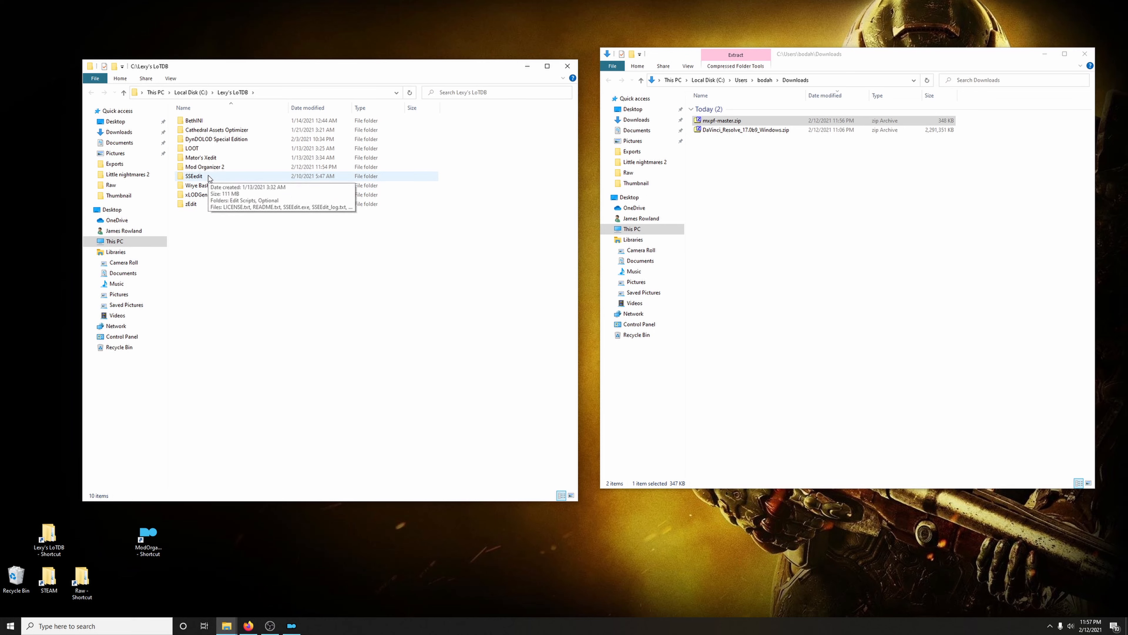
double_click(208, 177)
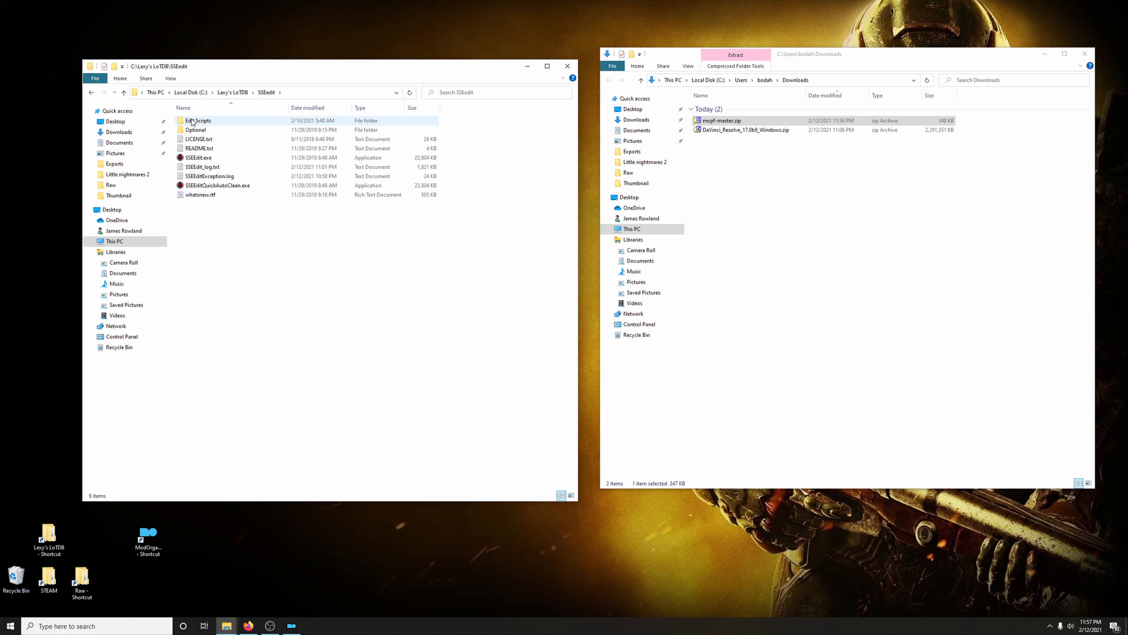
click(719, 124)
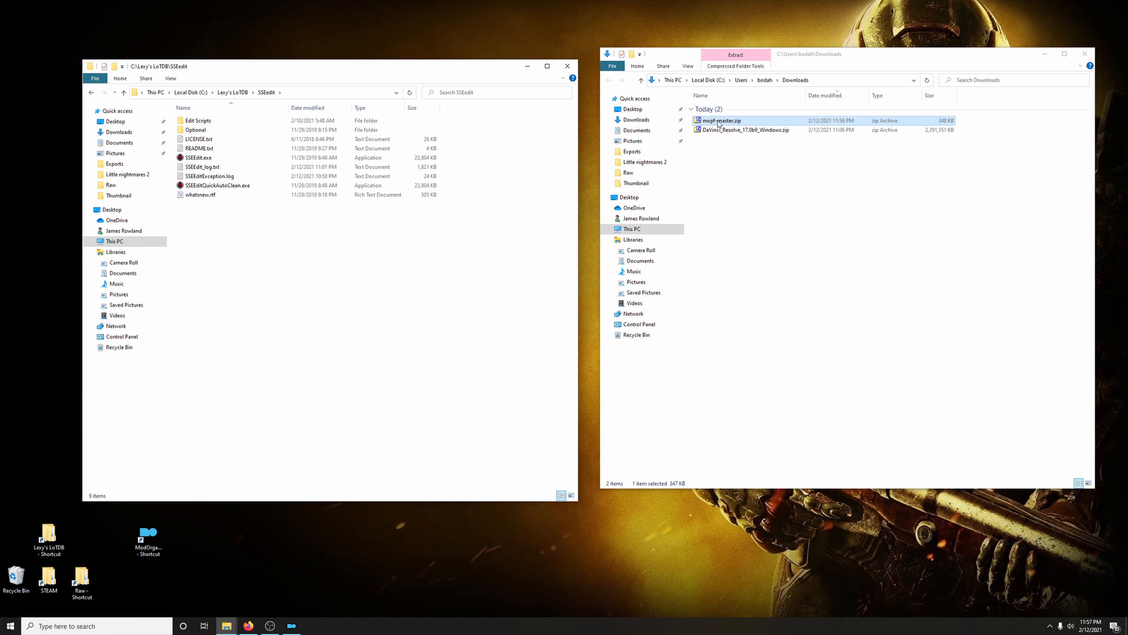
double_click(720, 124)
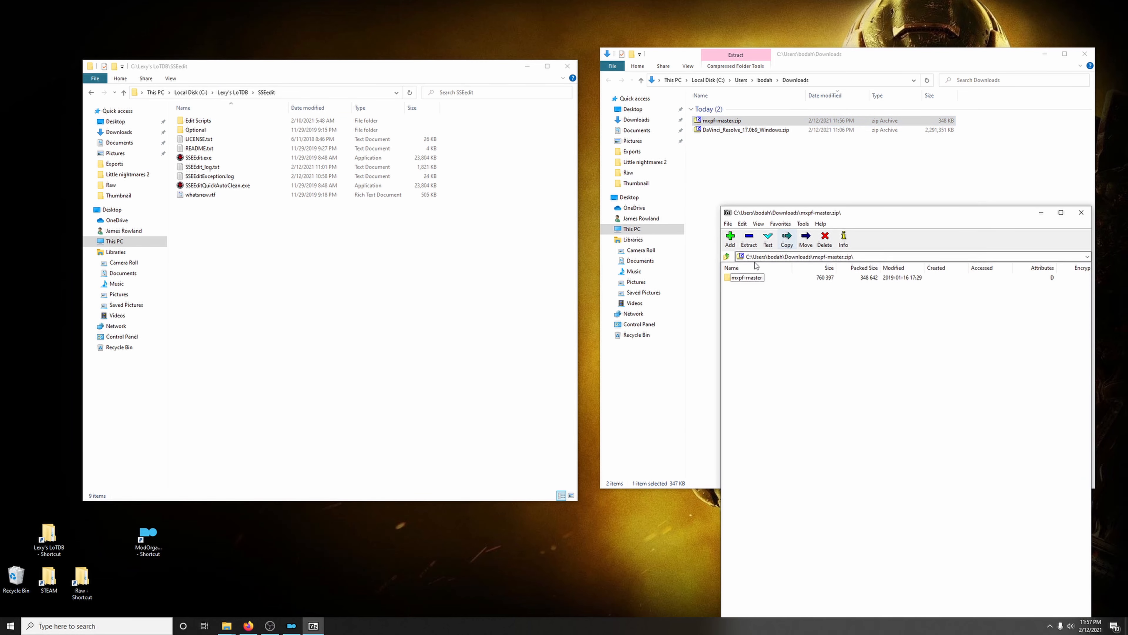
double_click(747, 279)
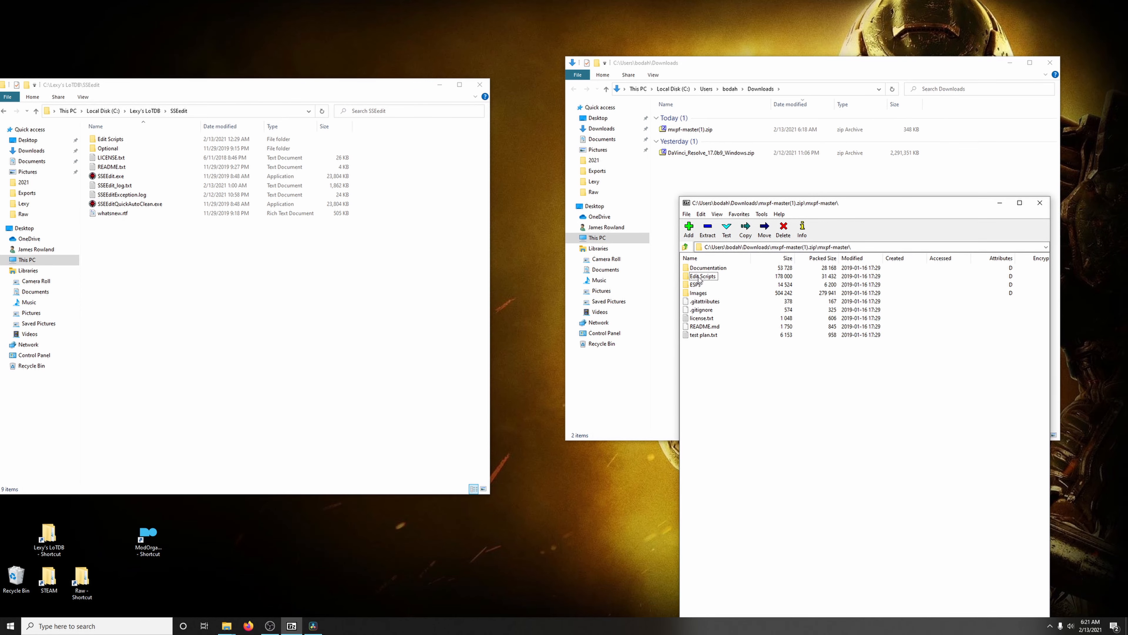
drag(699, 280, 237, 272)
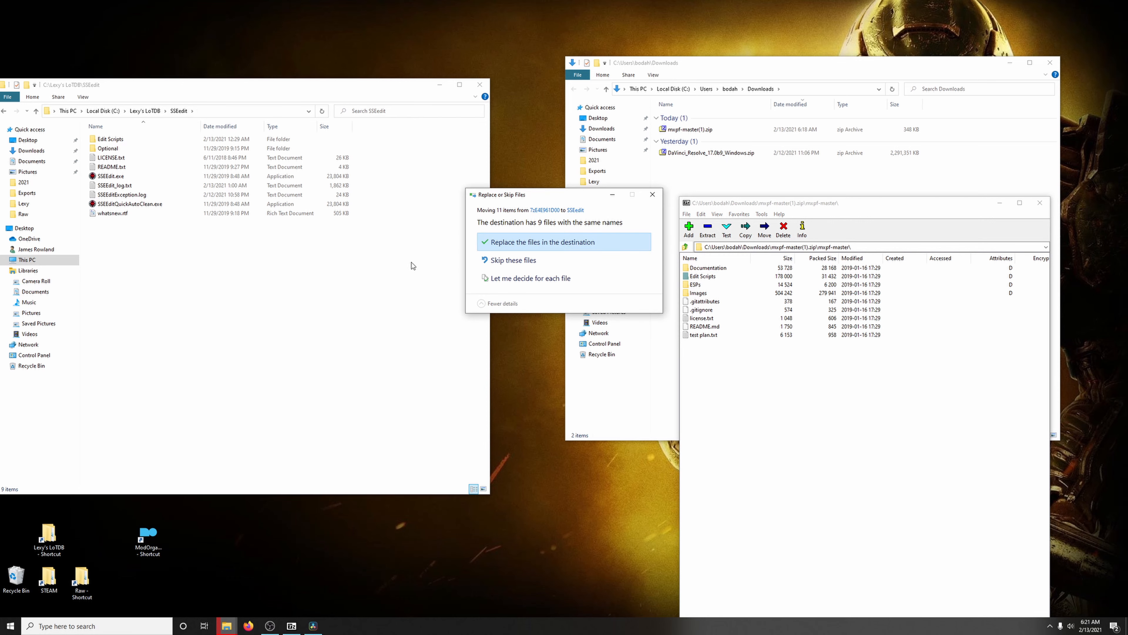
click(574, 246)
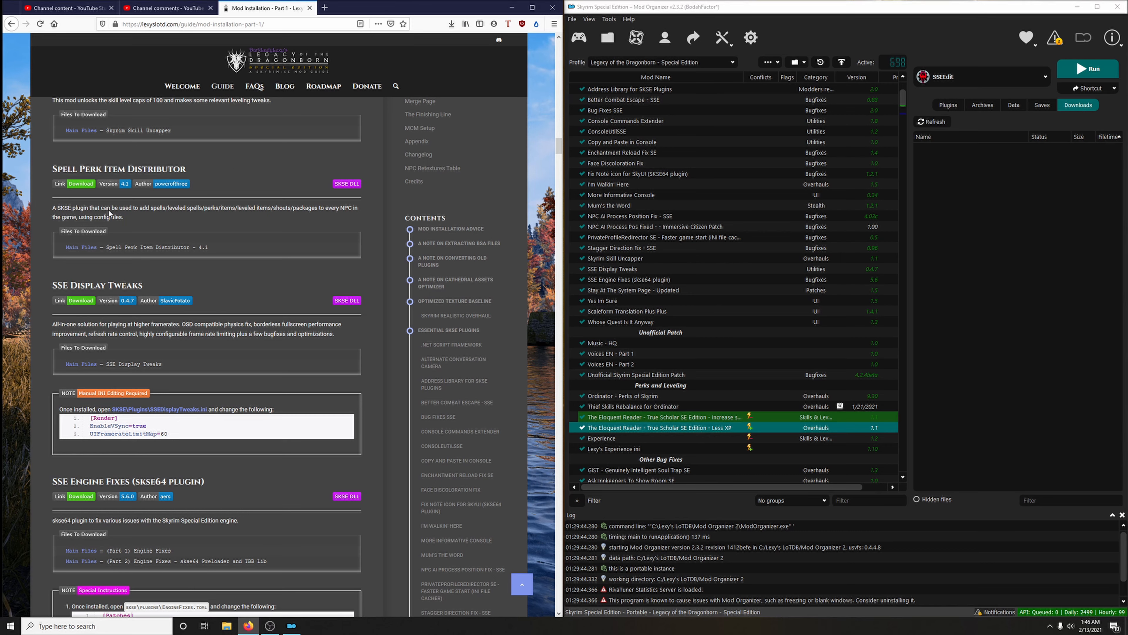
In Firefox, send the main file Spell Perk Item Distributor - 4.1 from the guide's Nexus link to the mod manager
click(86, 186)
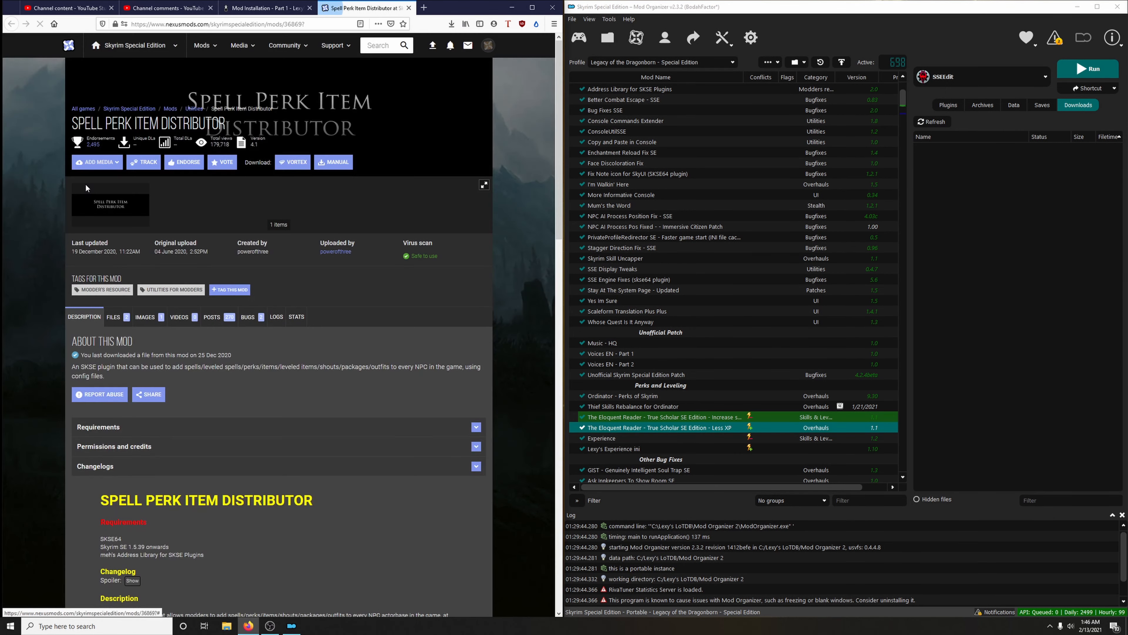
click(123, 322)
scroll(123, 321, down, 4)
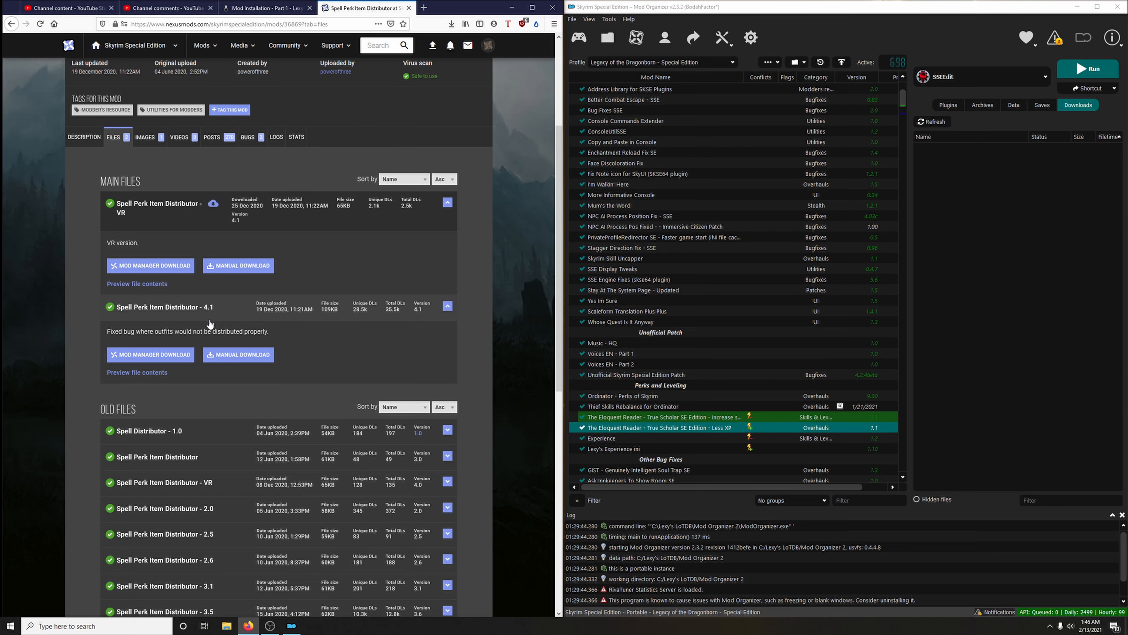
click(147, 355)
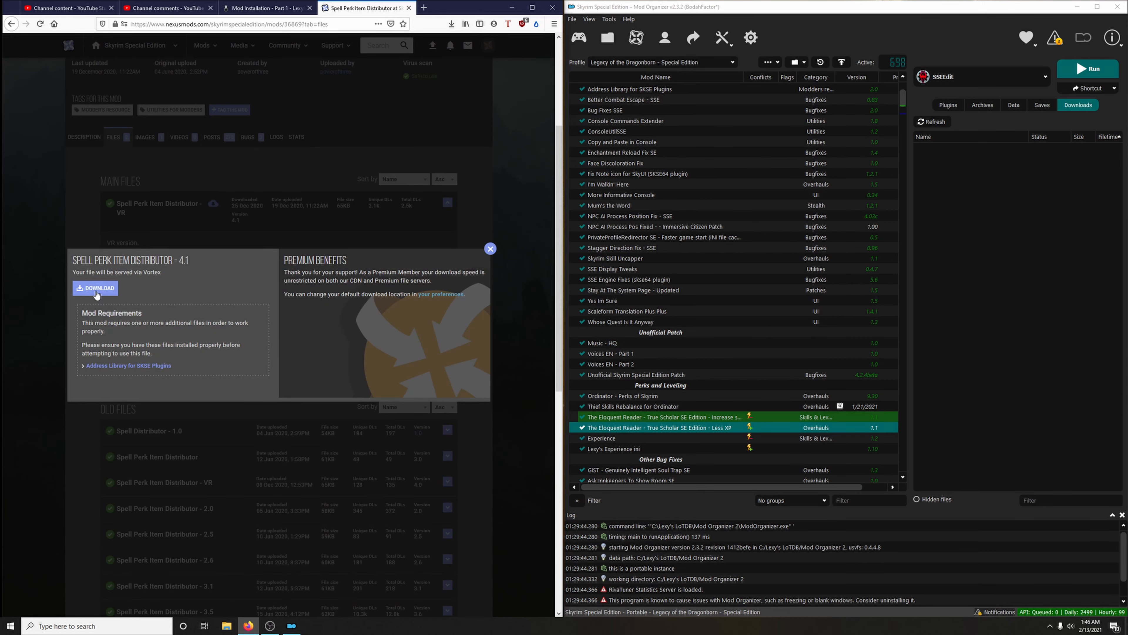
click(96, 289)
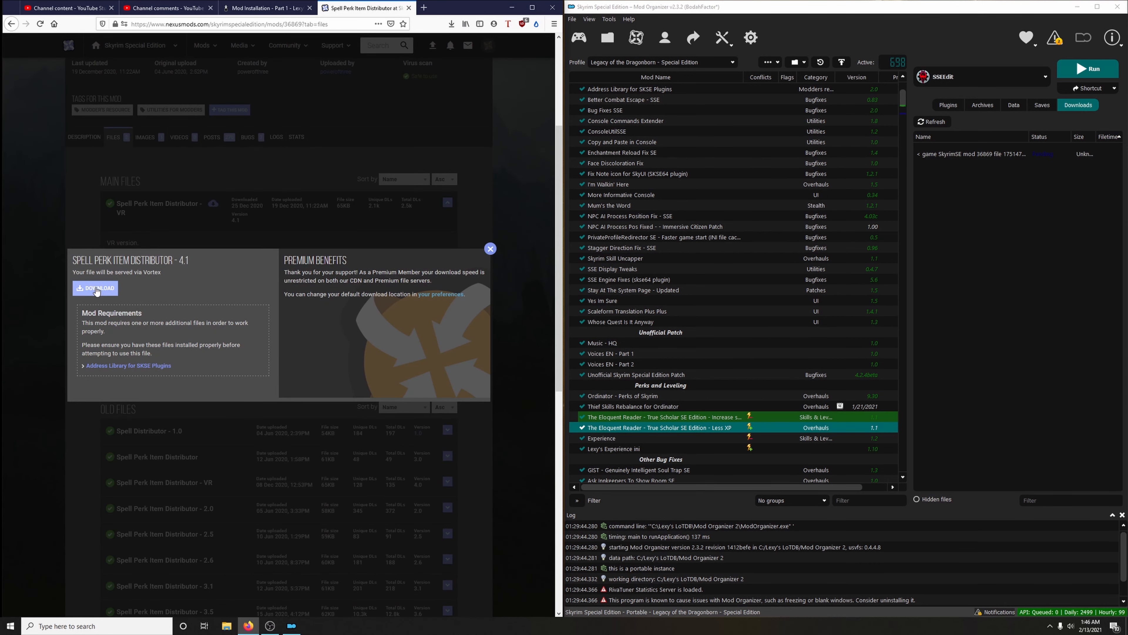
click(490, 248)
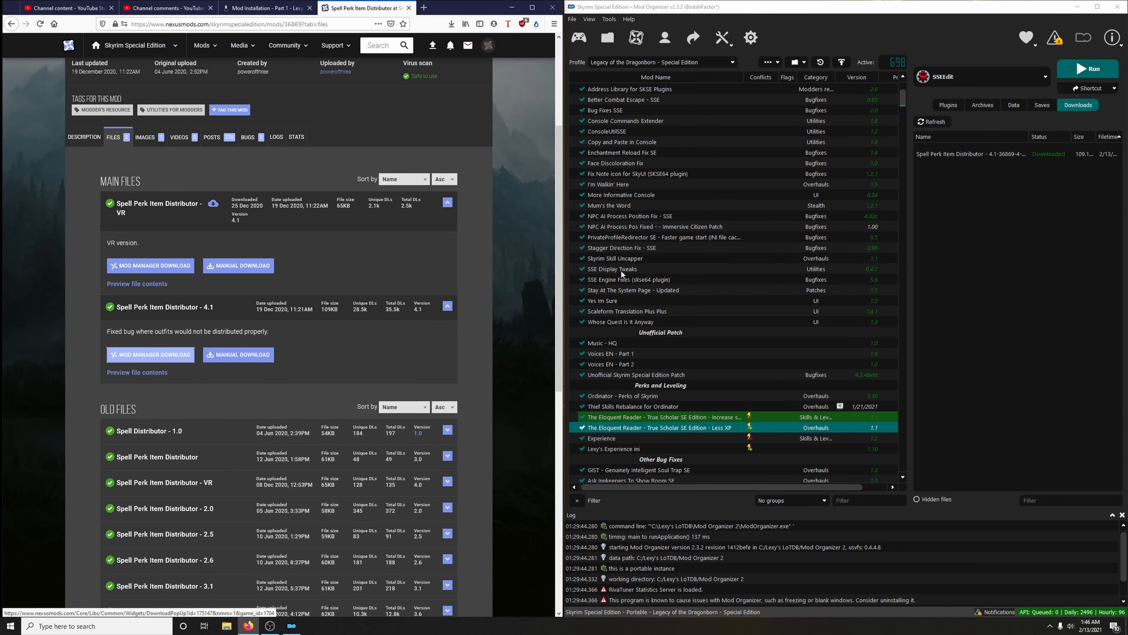
In Mod Organizer, install the downloaded archive as Spell Perk Item Distributor, then close its Nexus page in Firefox
double_click(958, 154)
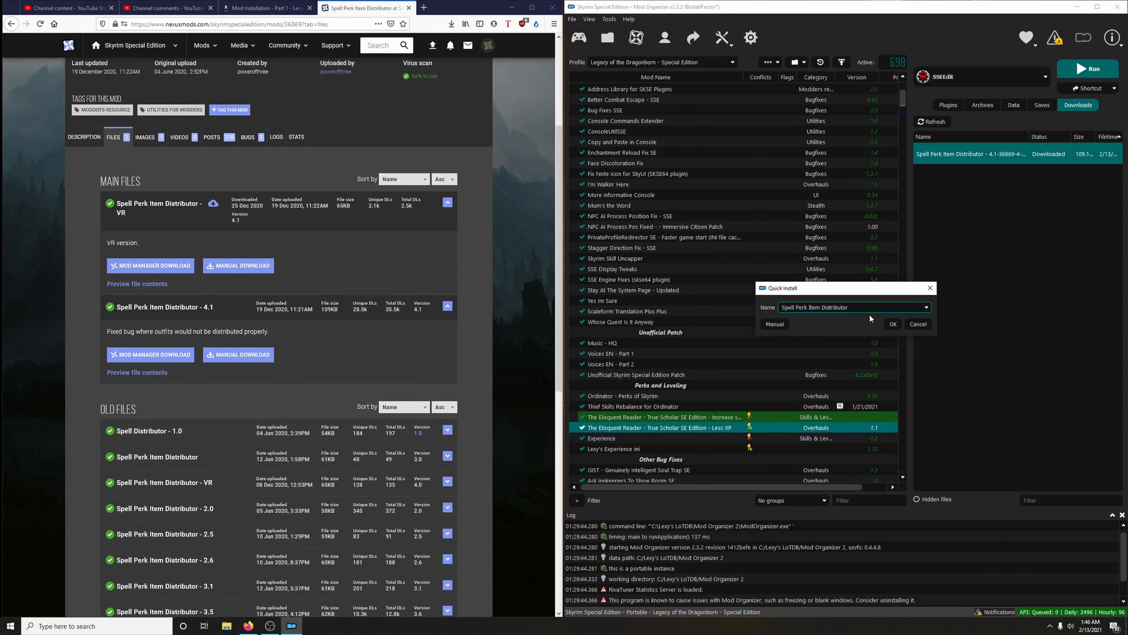
click(890, 327)
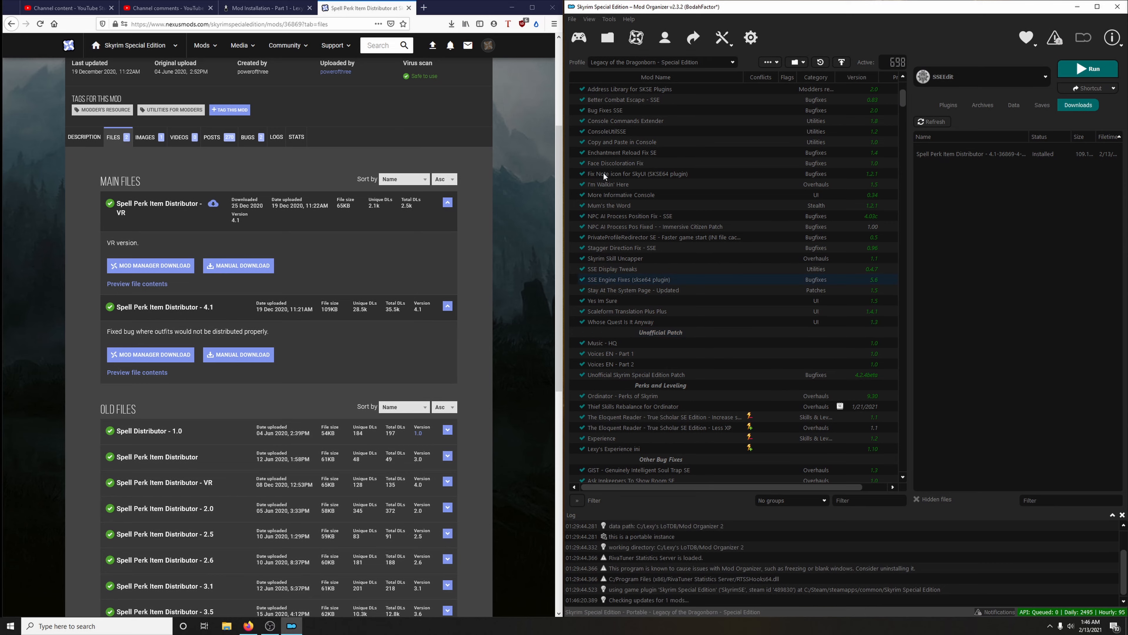
click(408, 8)
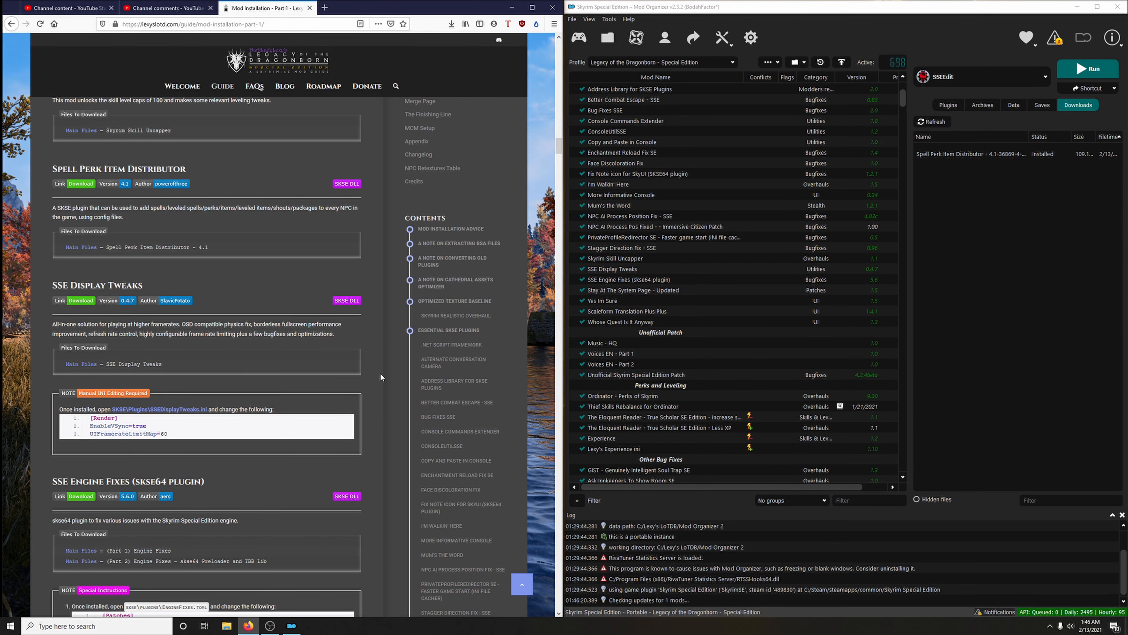
Check Skyrim Skill Uncapper's priority in Mod Organizer, then enable Spell Perk Item Distributor at the end of the mod list
scroll(306, 335, up, 3)
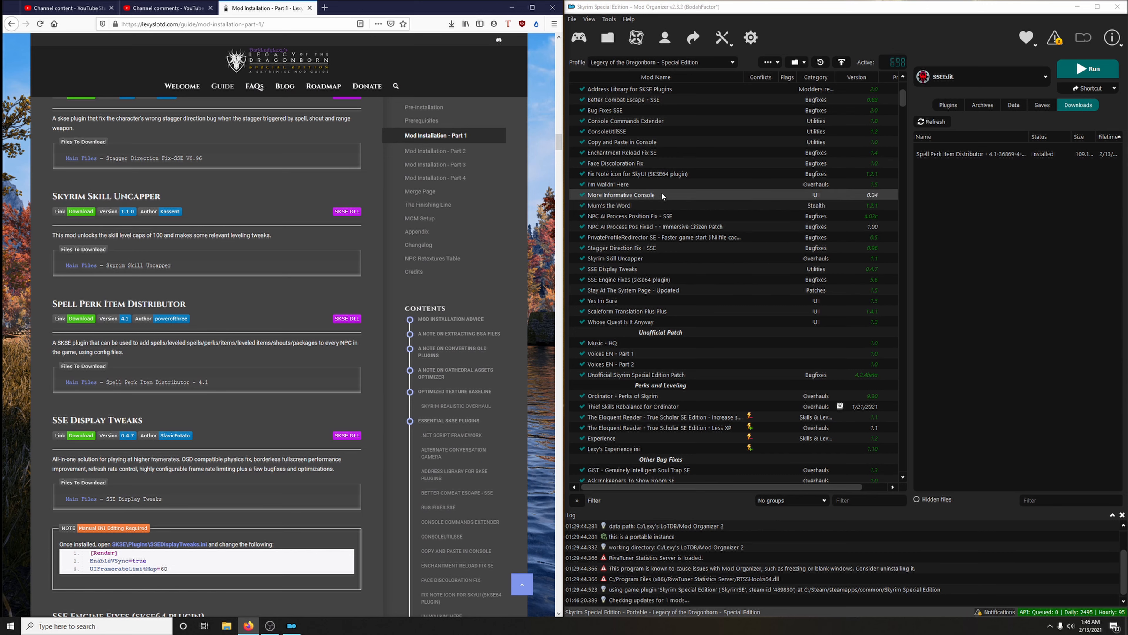
click(670, 258)
drag(746, 486, 771, 487)
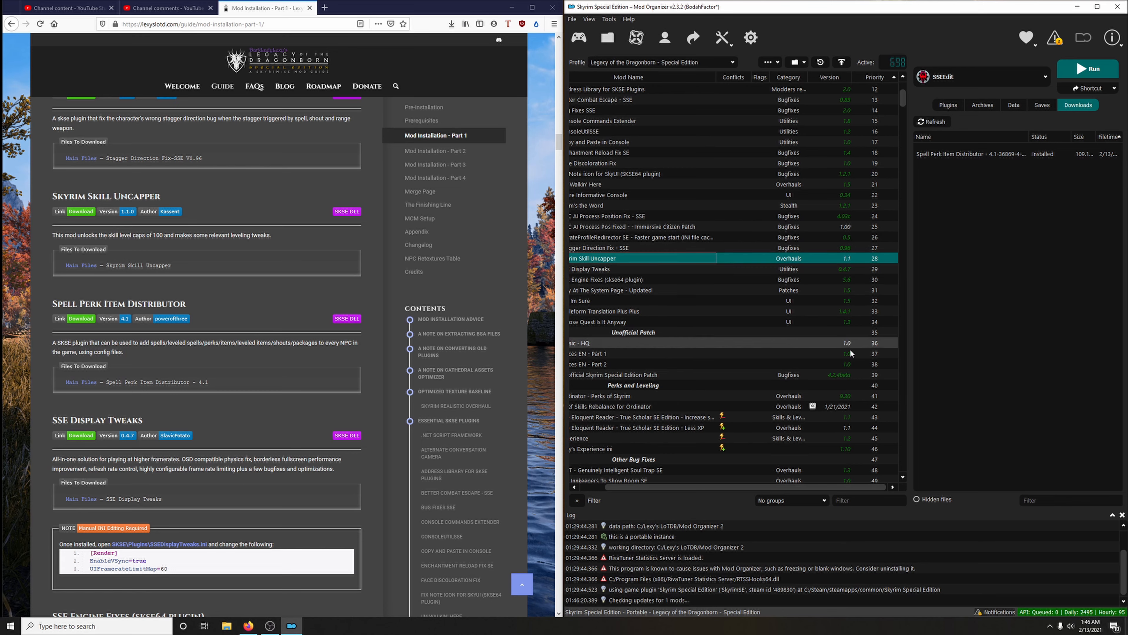
drag(782, 487, 757, 486)
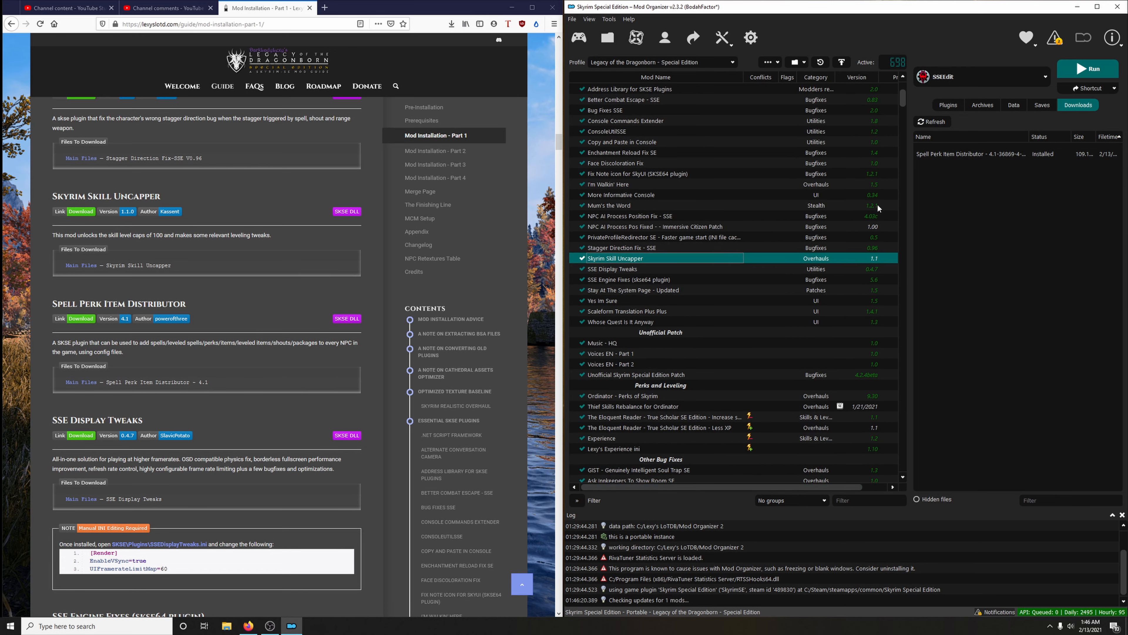
drag(903, 98, 937, 466)
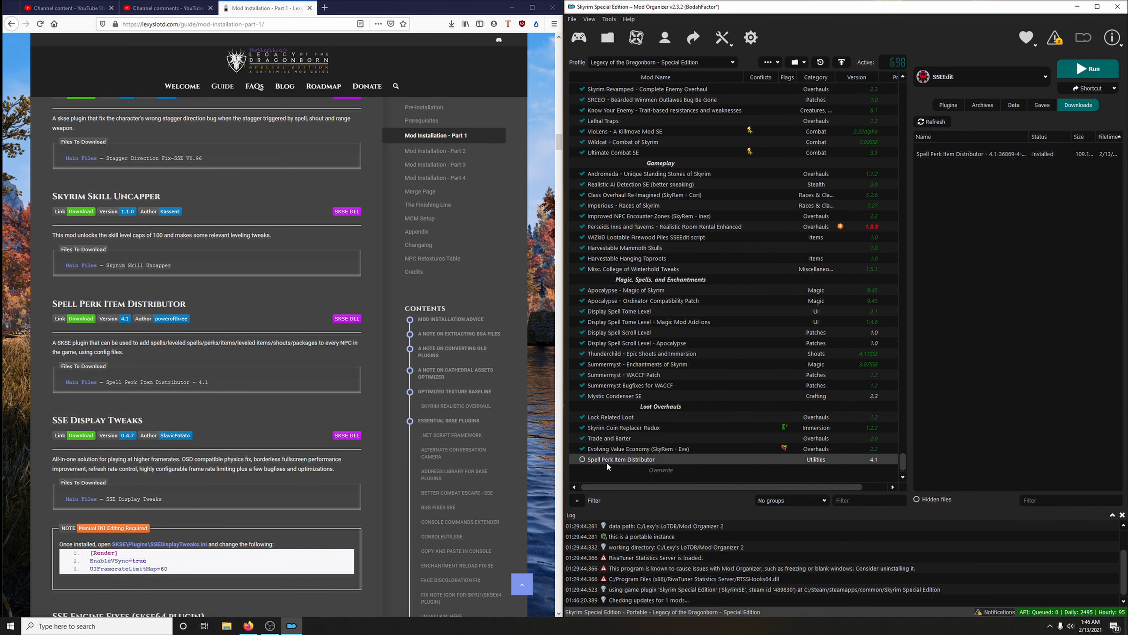
click(583, 460)
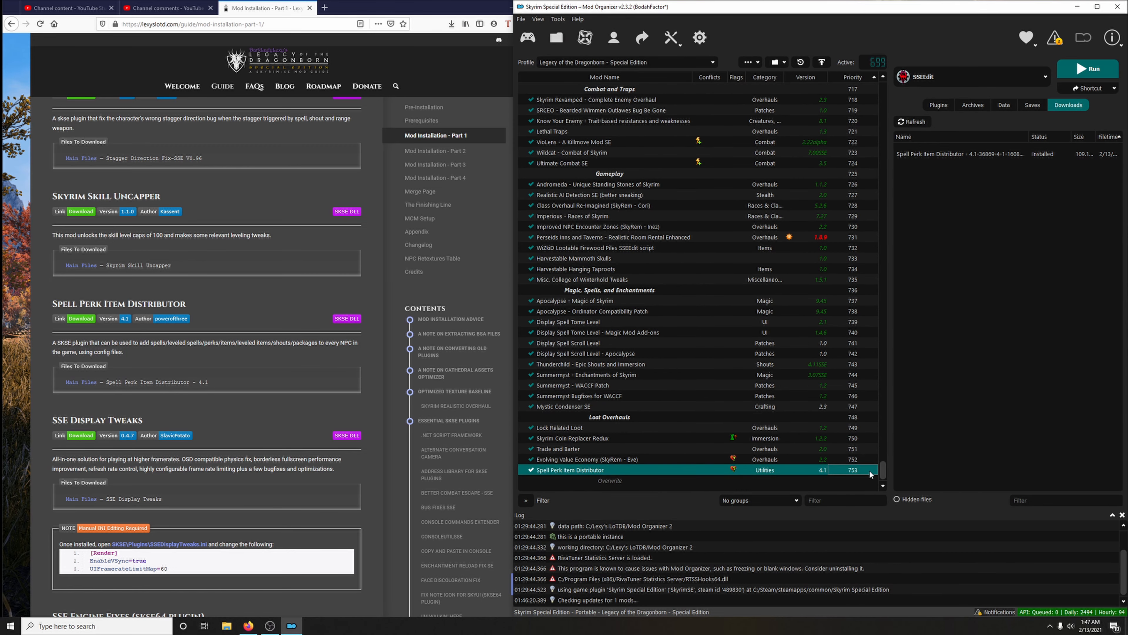
Set the priority of Spell Perk Item Distributor to place it directly after Skyrim Skill Uncapper, before SSE Display Tweaks
right_click(852, 472)
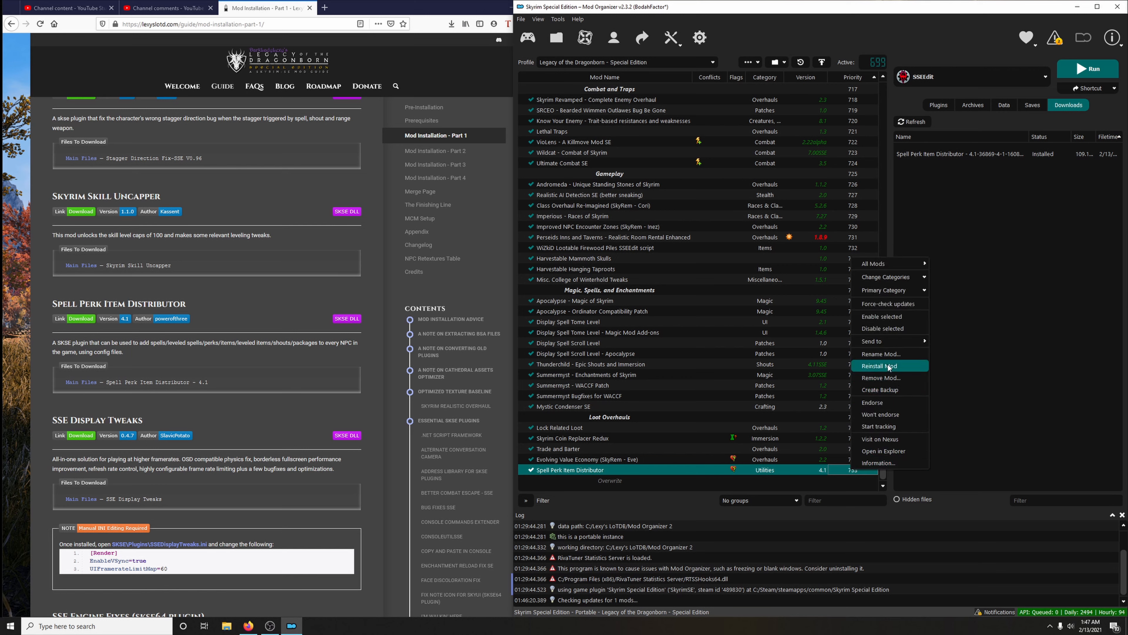
mouse_move(885, 342)
click(951, 365)
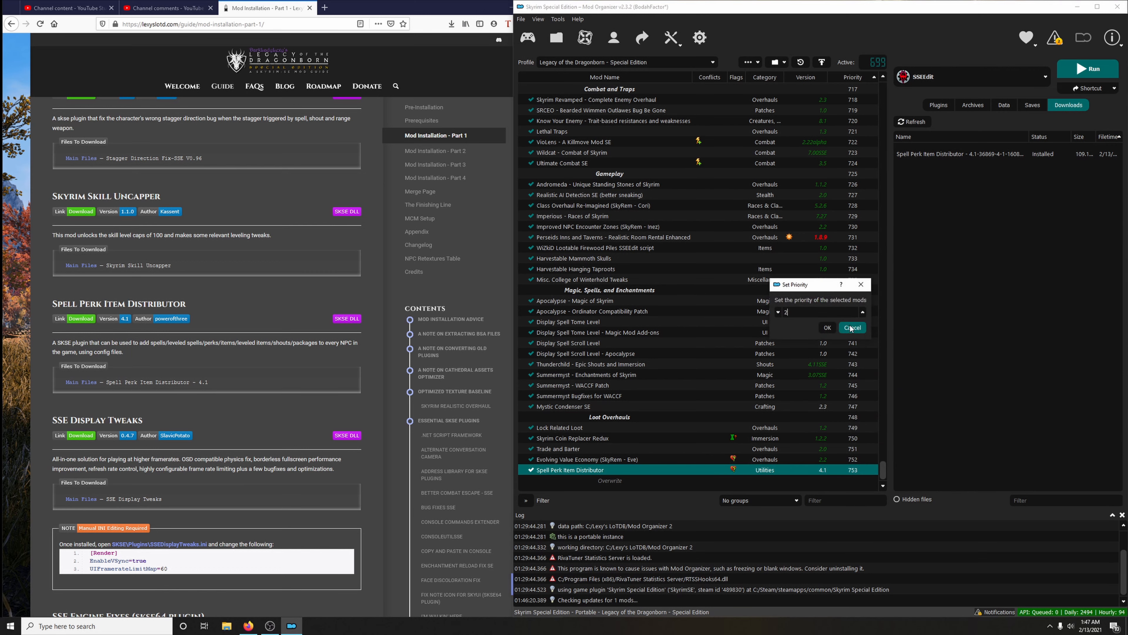
click(827, 327)
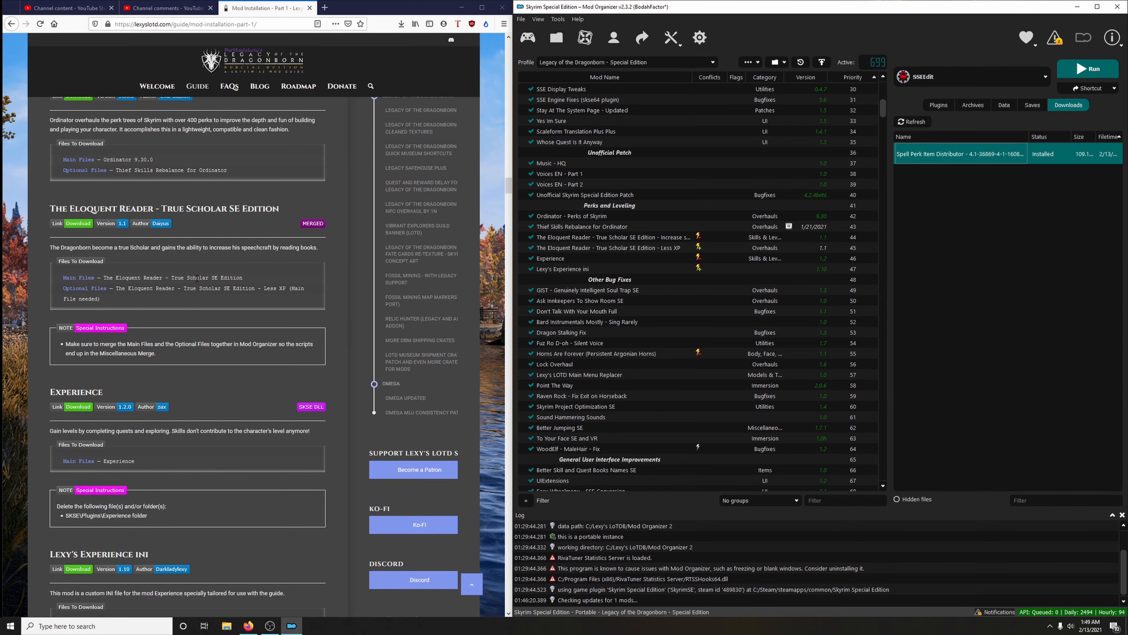
In Firefox, send the main file The Eloquent Reader - True Scholar SE Edition from the guide's Nexus link to the mod manager
click(79, 224)
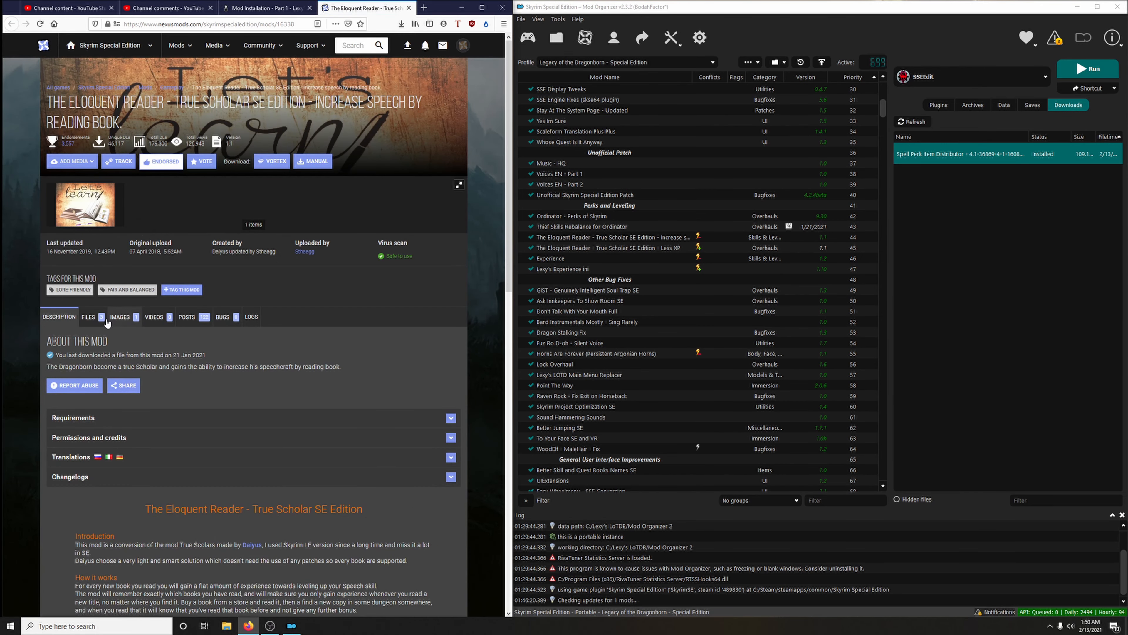
click(103, 320)
scroll(124, 323, down, 3)
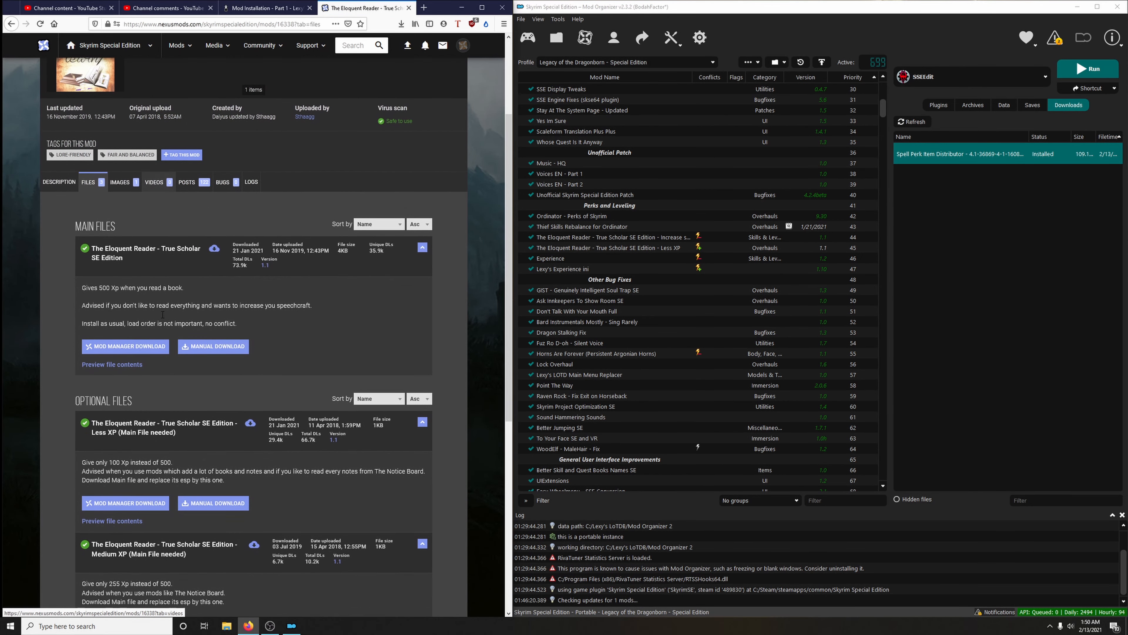
click(142, 347)
click(70, 289)
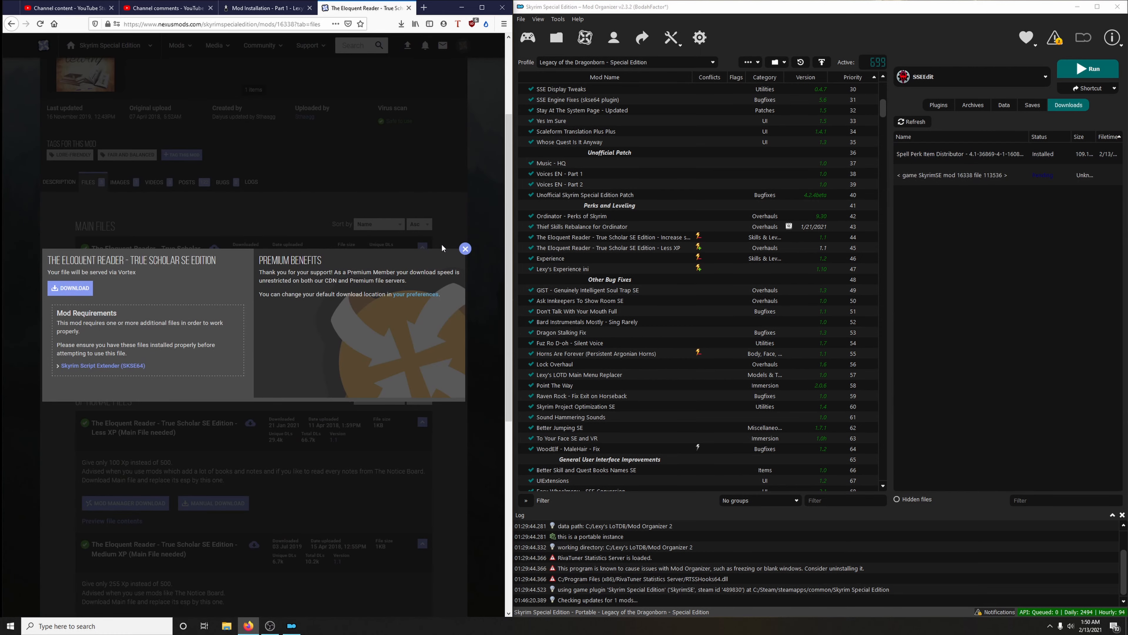
click(465, 249)
Check the guide's file list, send the optional Less XP file of The Eloquent Reader to the mod manager, and close its Nexus page
scroll(466, 253, down, 5)
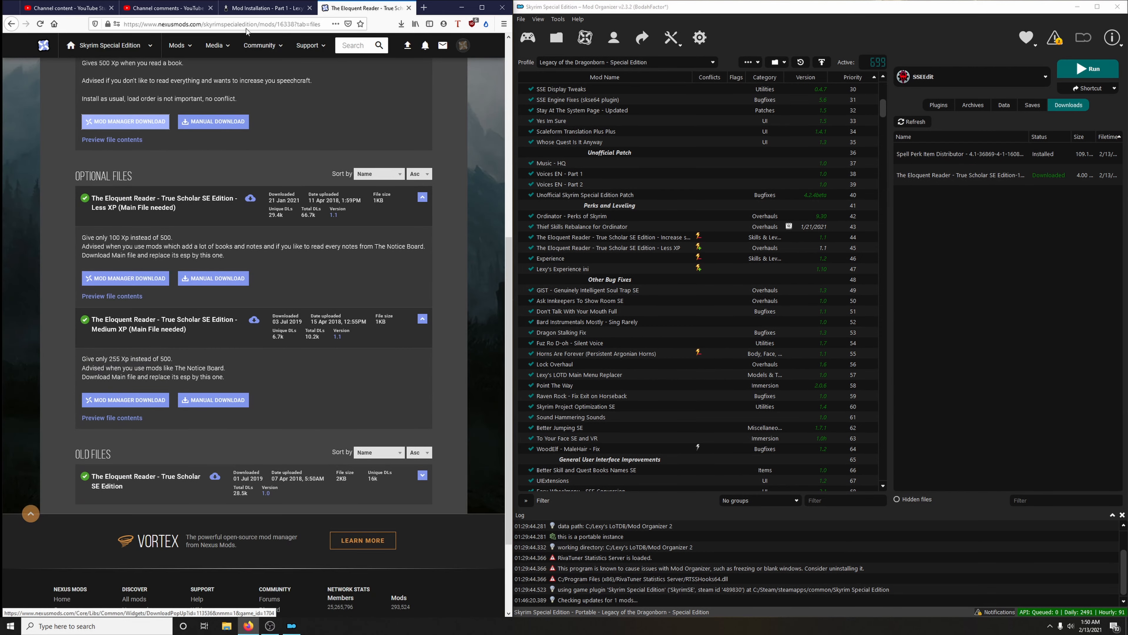
click(256, 9)
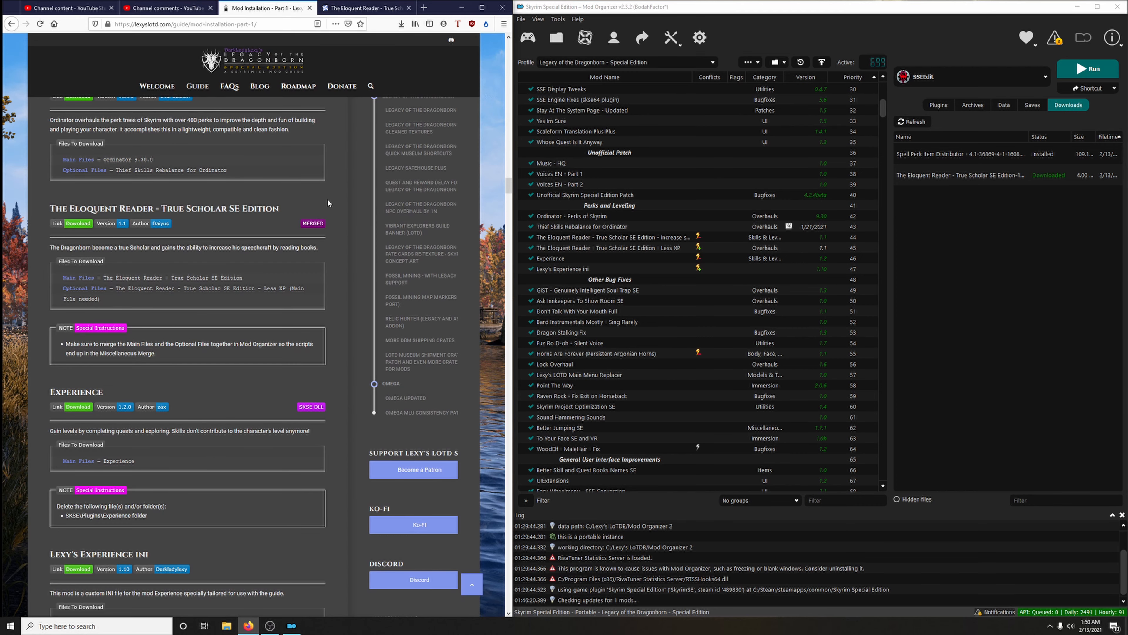
click(364, 8)
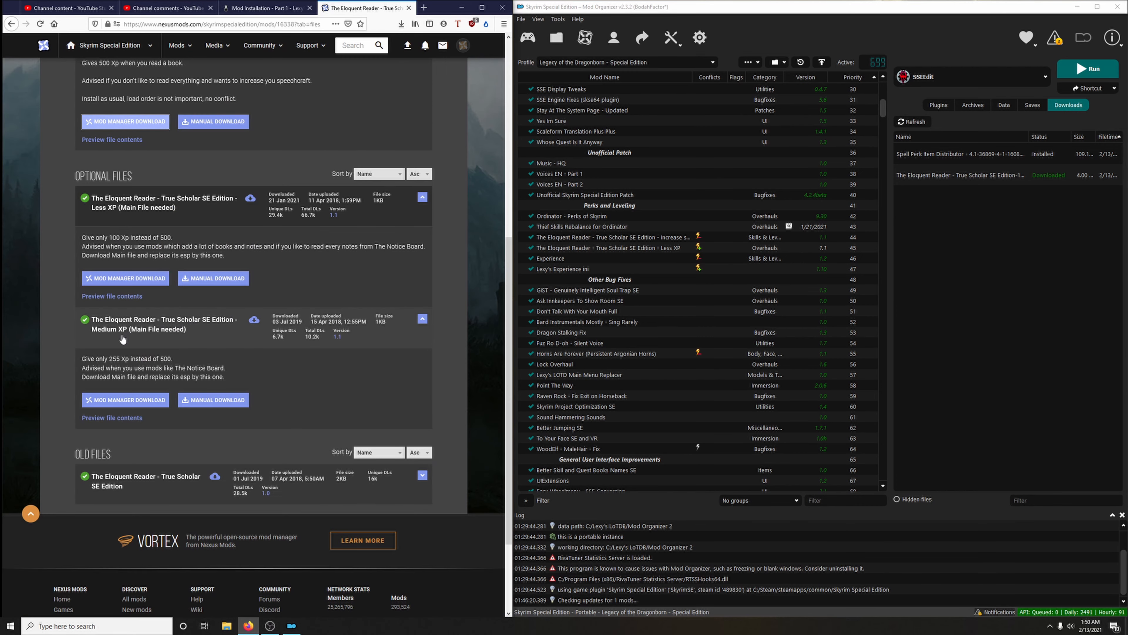
click(147, 283)
click(465, 269)
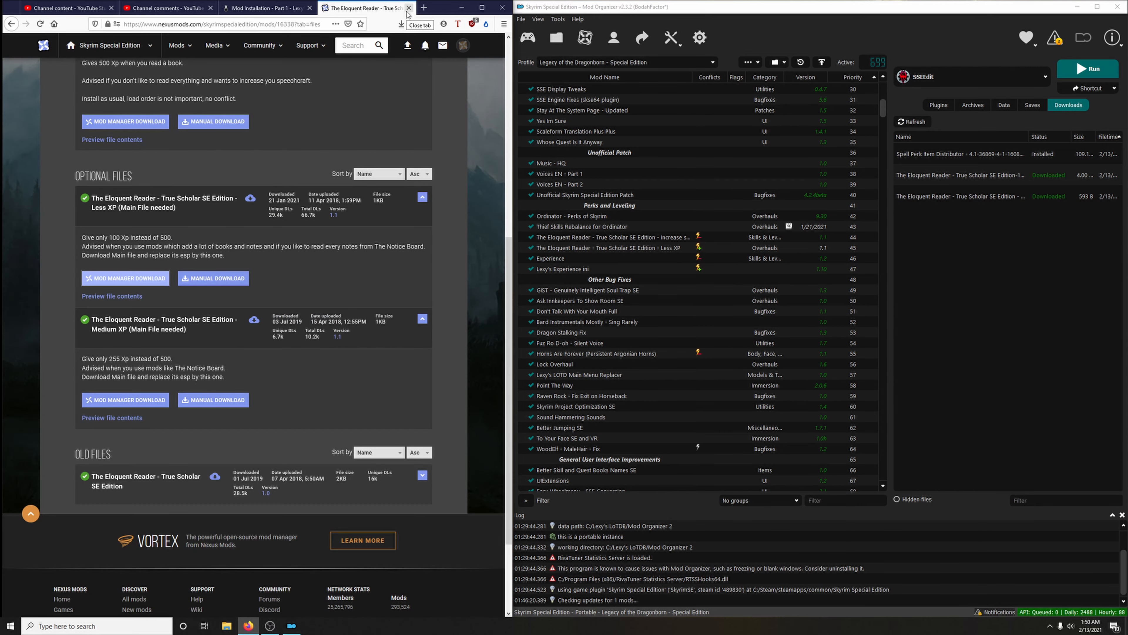
click(409, 8)
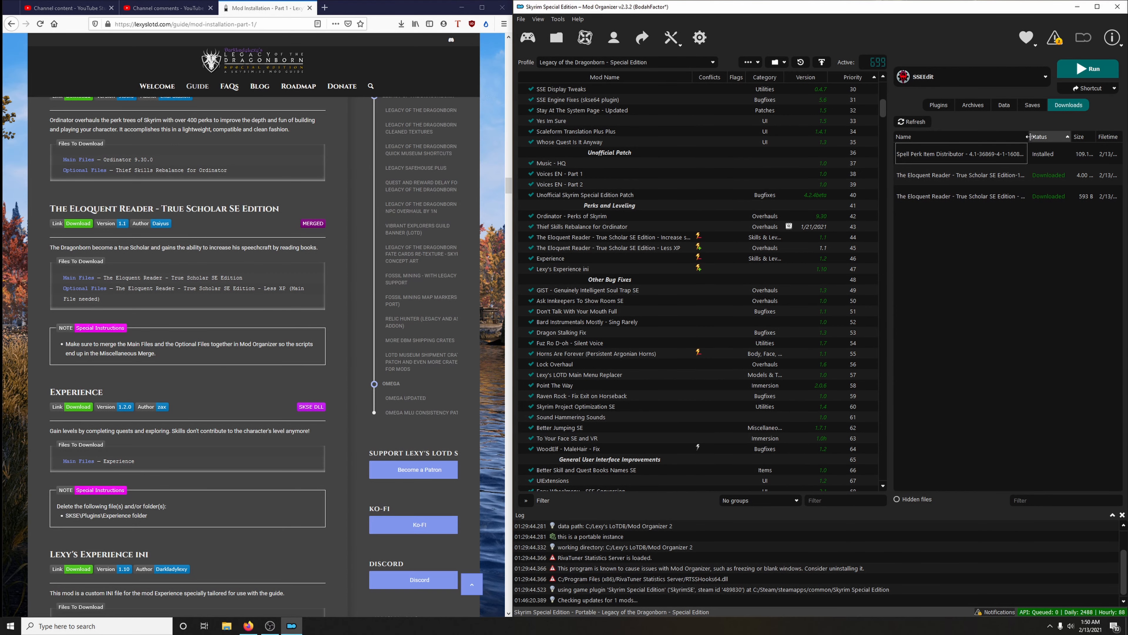
Install the downloaded main file of The Eloquent Reader under the existing "Increase speech by reading book" mod name, replacing that mod
mouse_move(1029, 136)
mouse_down()
mouse_move(1097, 129)
mouse_move(1044, 133)
mouse_up()
double_click(1002, 174)
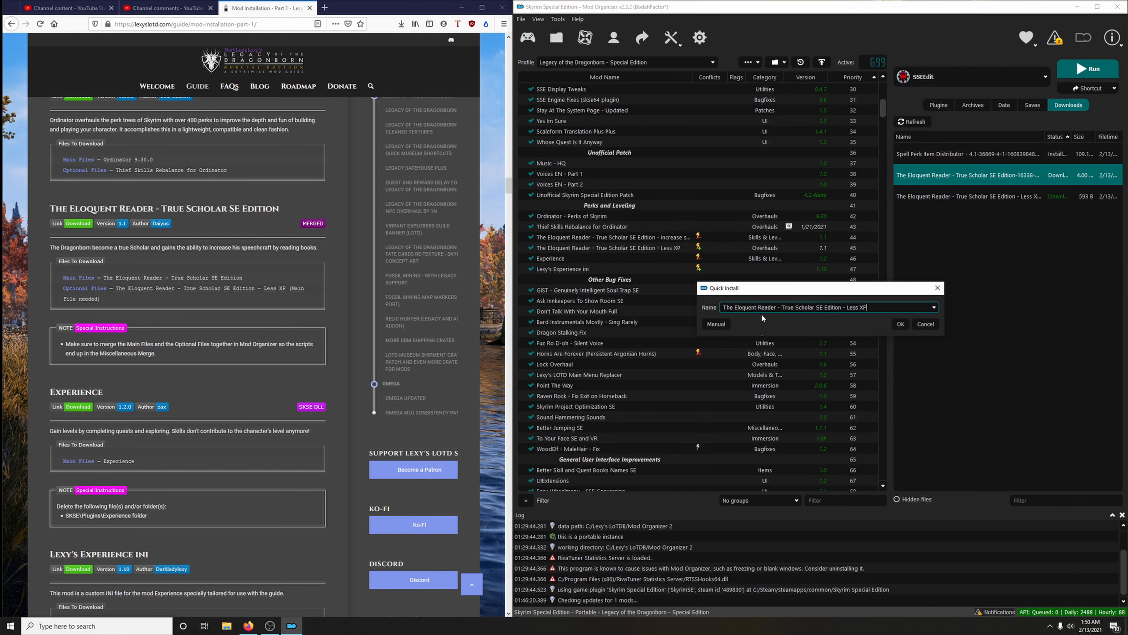
click(935, 308)
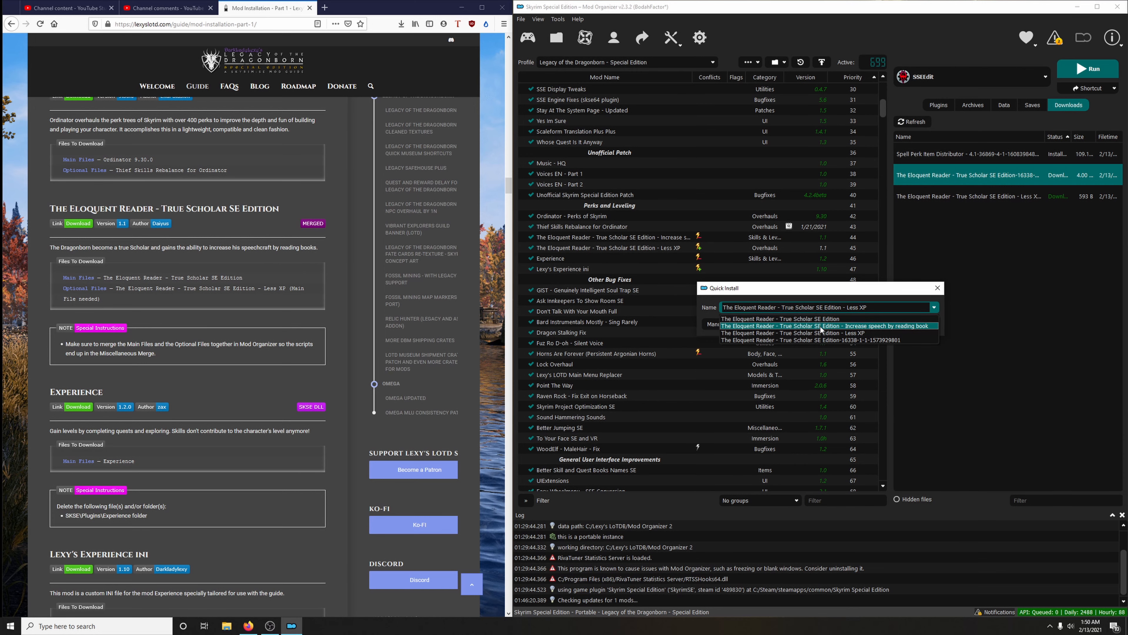
click(842, 328)
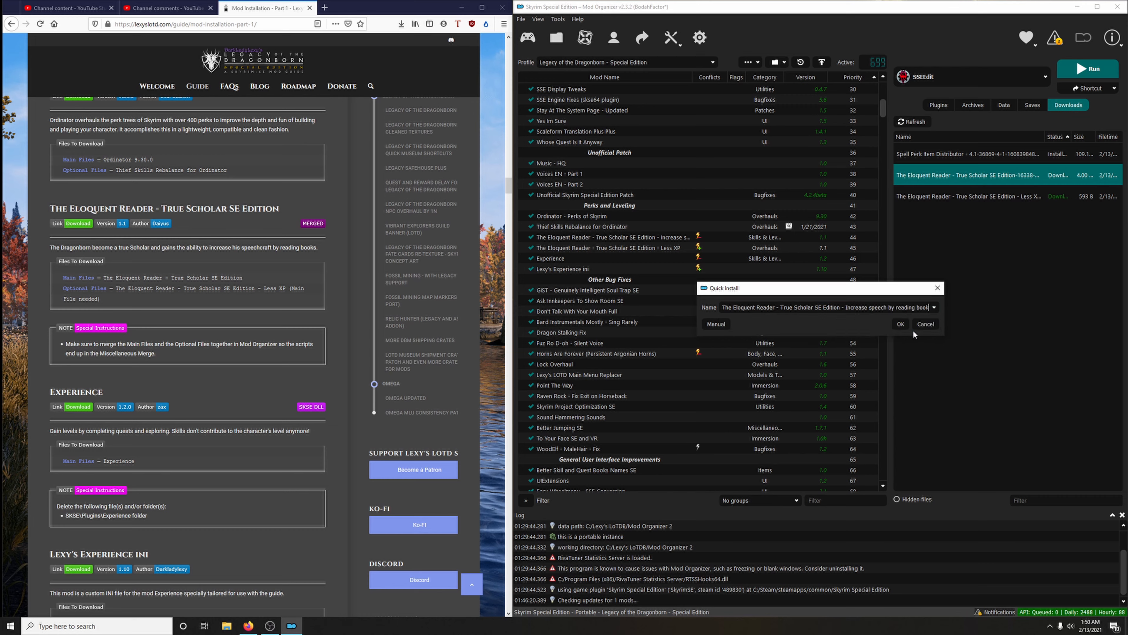
click(900, 325)
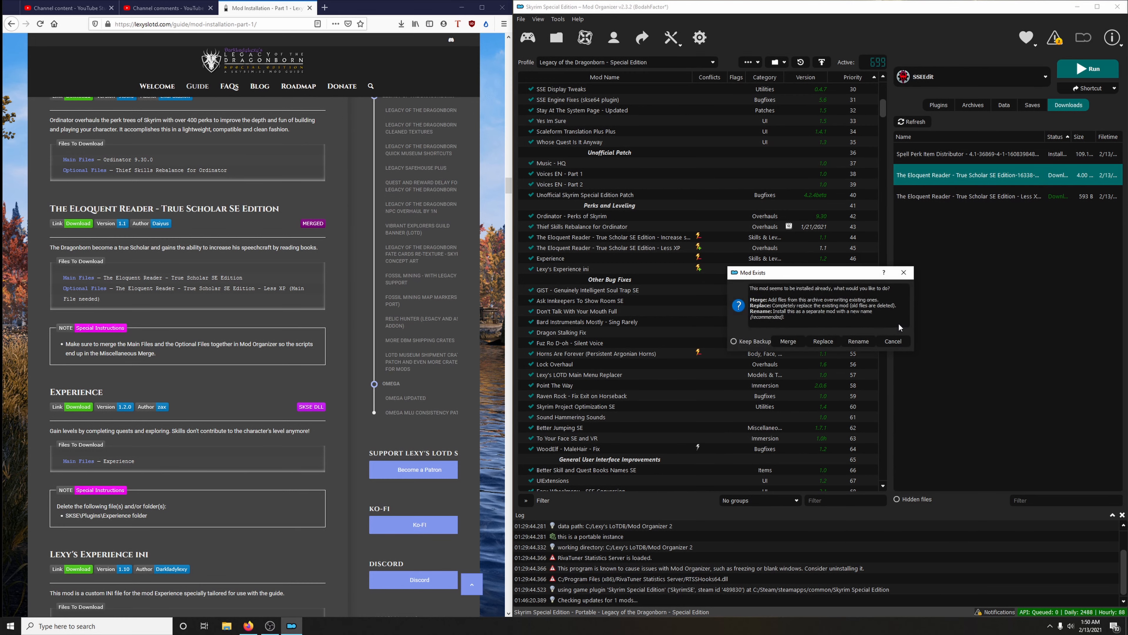
click(821, 344)
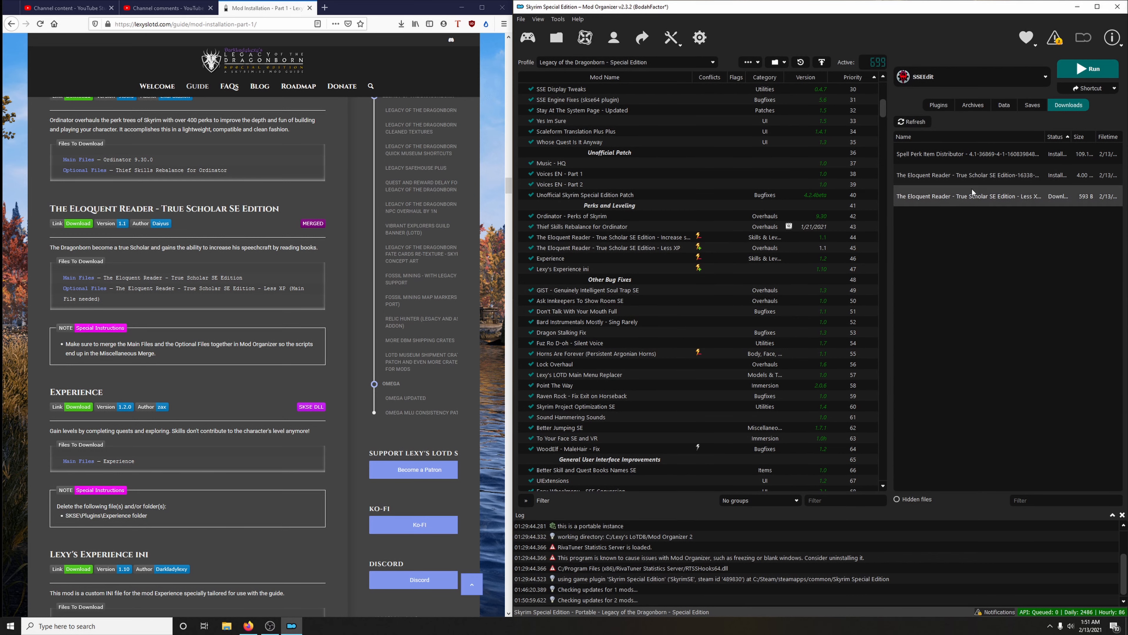
Install the Less XP download under the "Increase speech by reading book" mod name, merging it into the existing mod
double_click(968, 196)
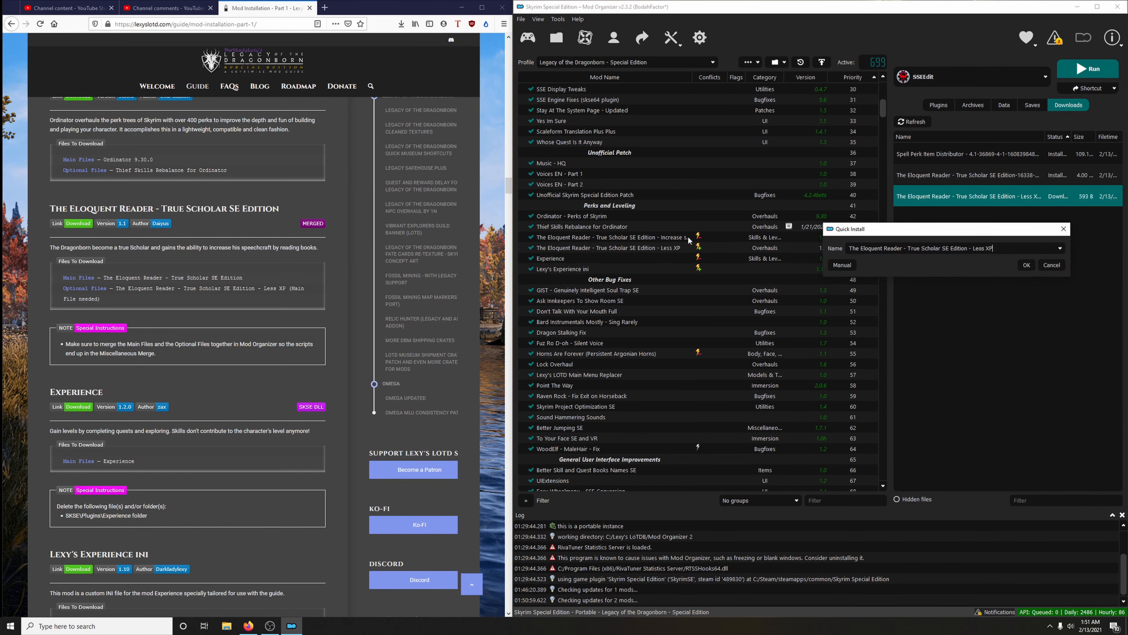
click(1059, 248)
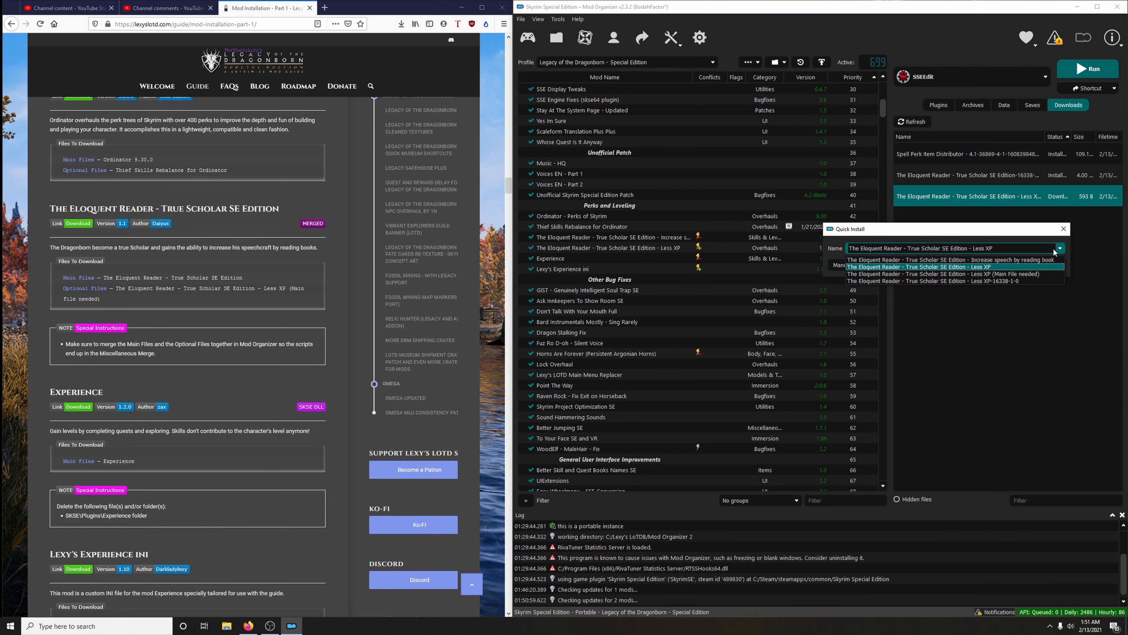
click(1002, 262)
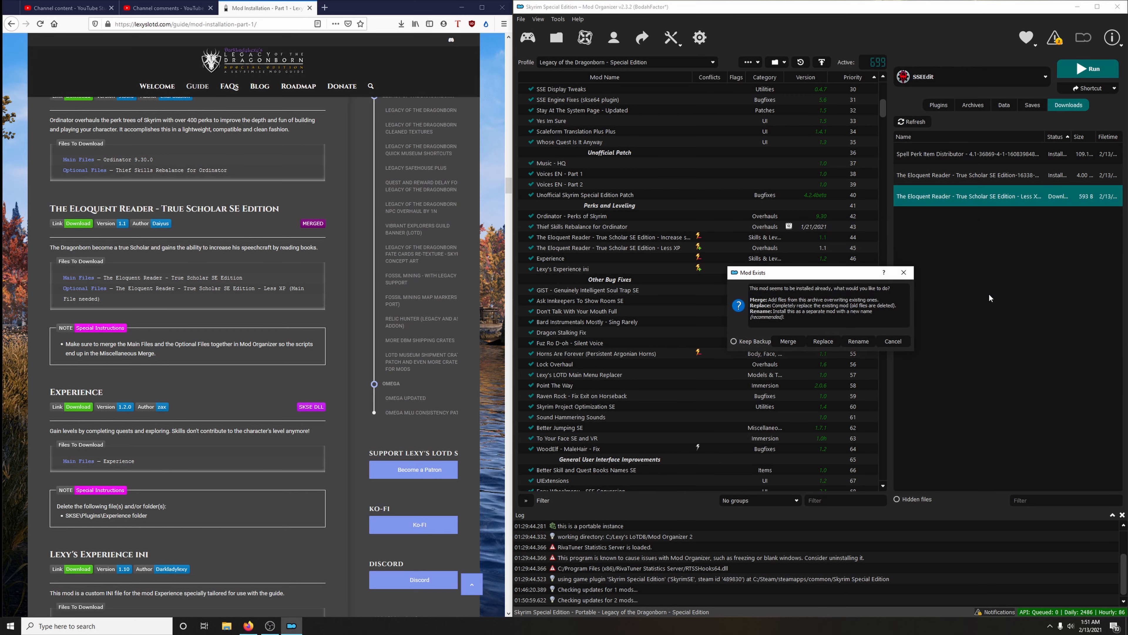
click(789, 342)
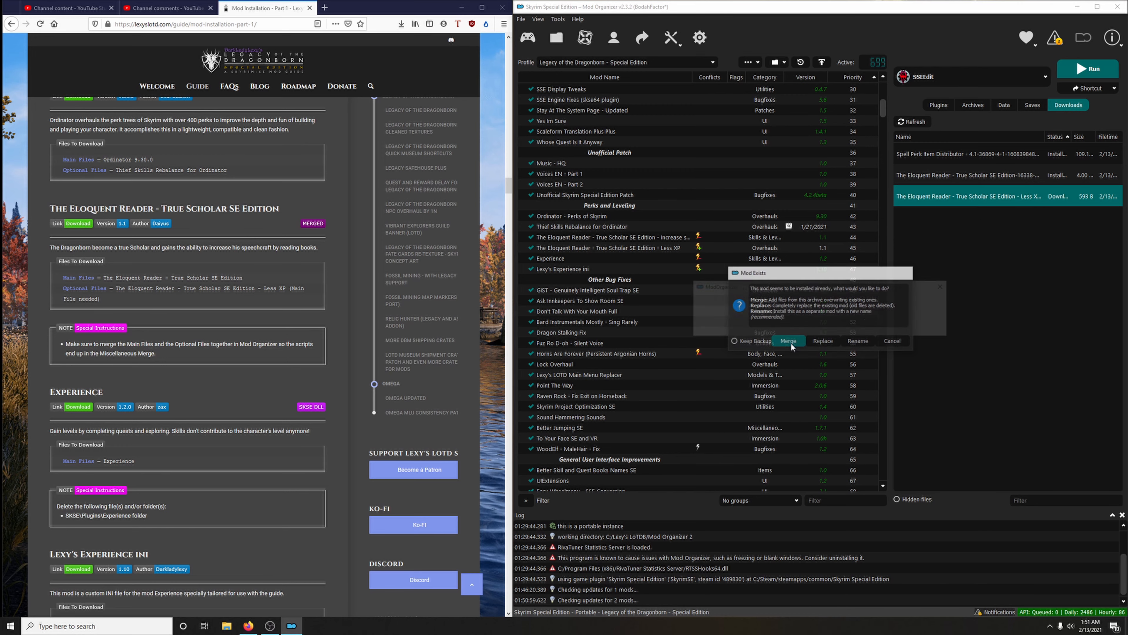
Remove the separate mod The Eloquent Reader - True Scholar SE Edition - Less XP from the mod list
click(576, 248)
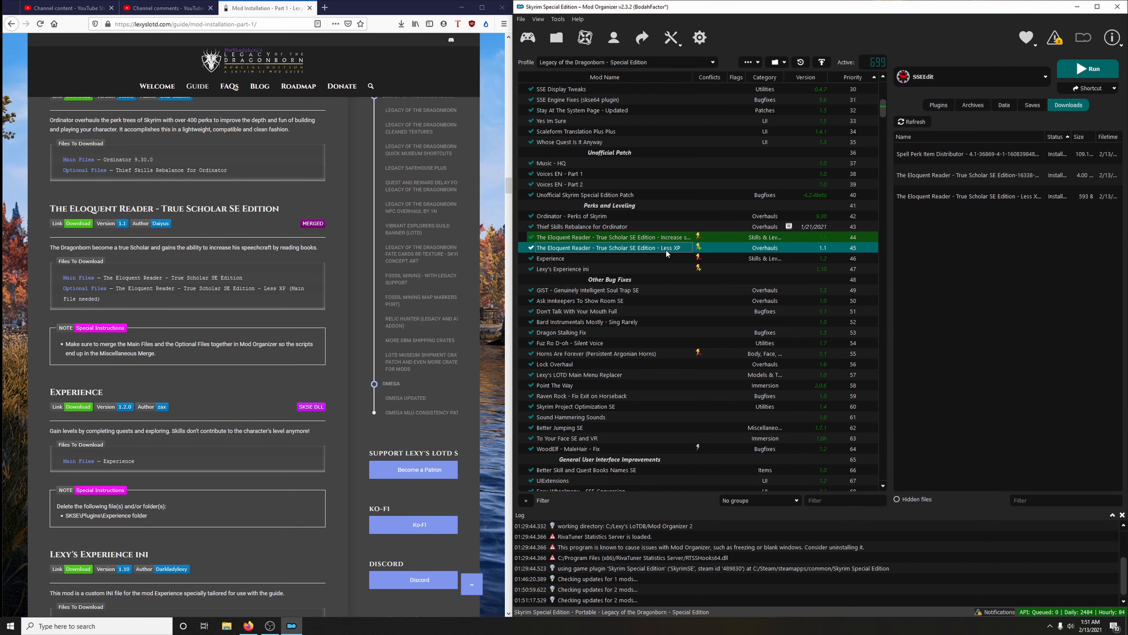
right_click(611, 250)
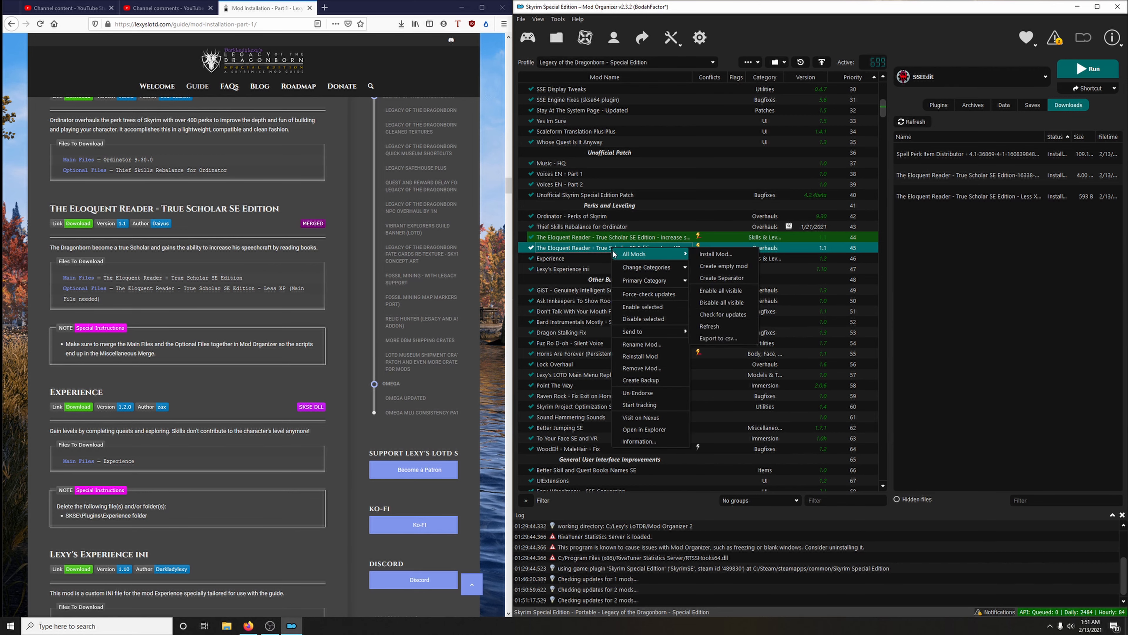
click(642, 368)
click(642, 320)
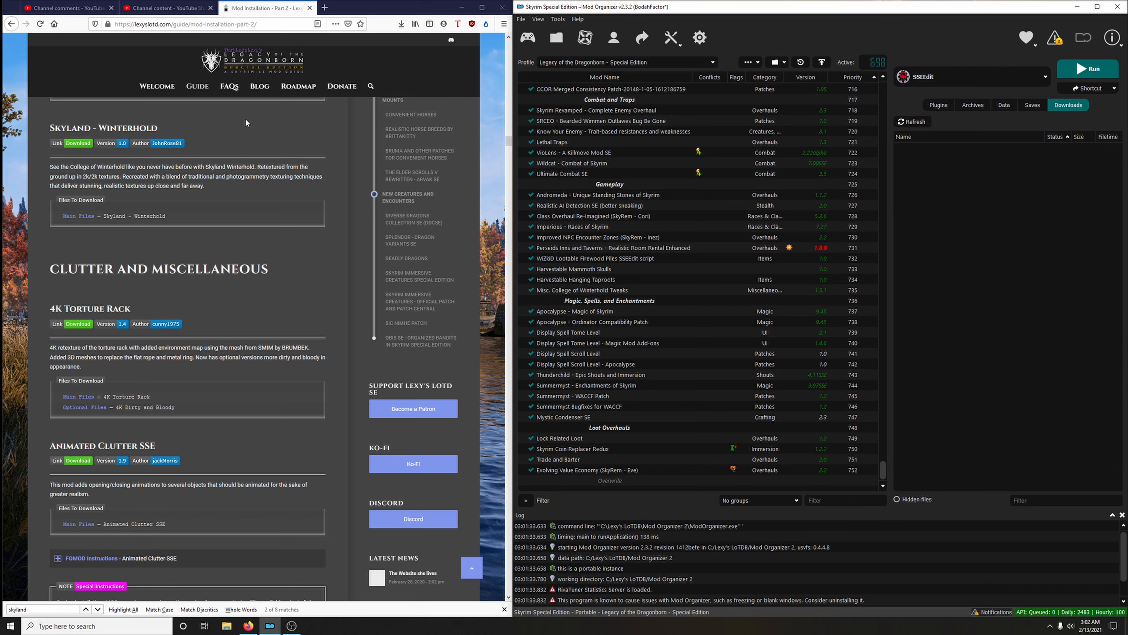
Download Skyland - Winterhold through the guide's Nexus link, close its page, and install the archive in Mod Organizer
click(81, 146)
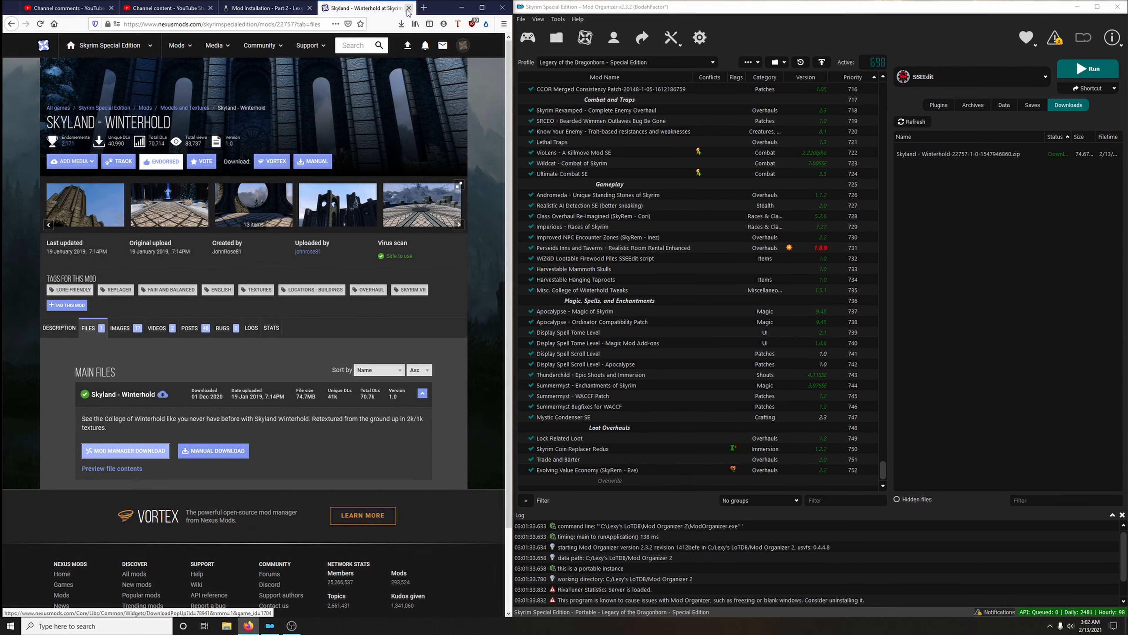
click(408, 9)
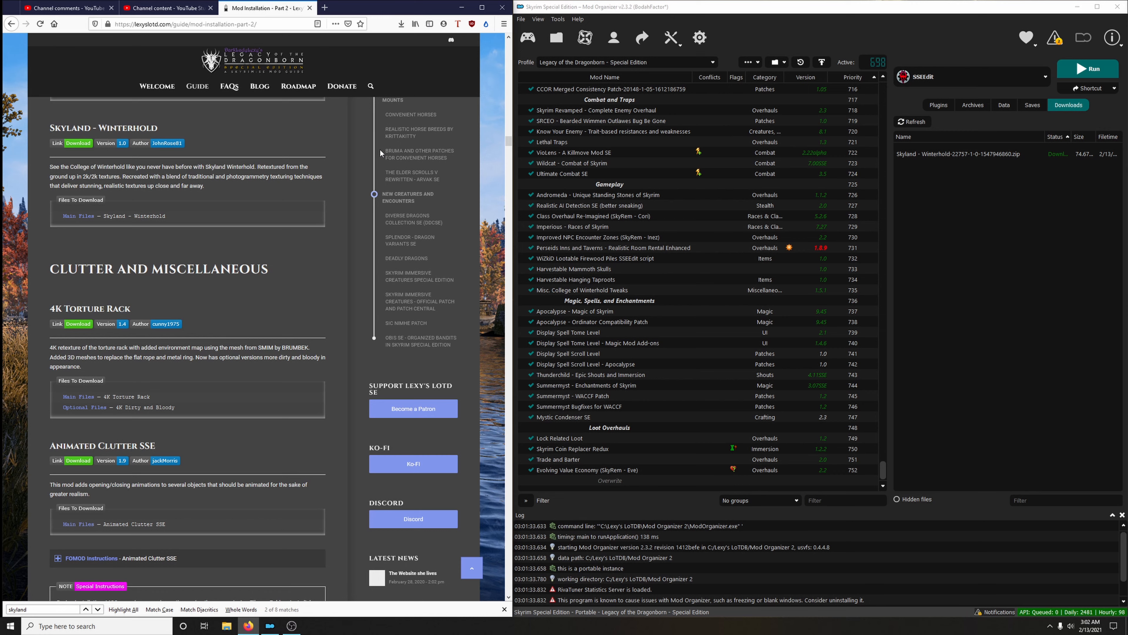
double_click(952, 160)
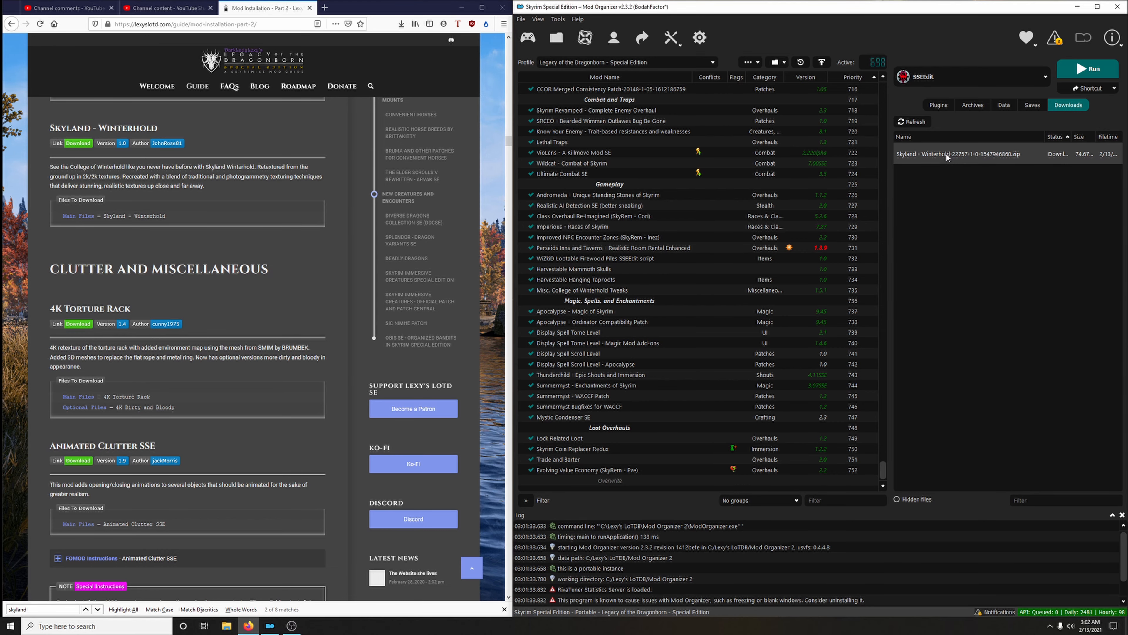
click(863, 324)
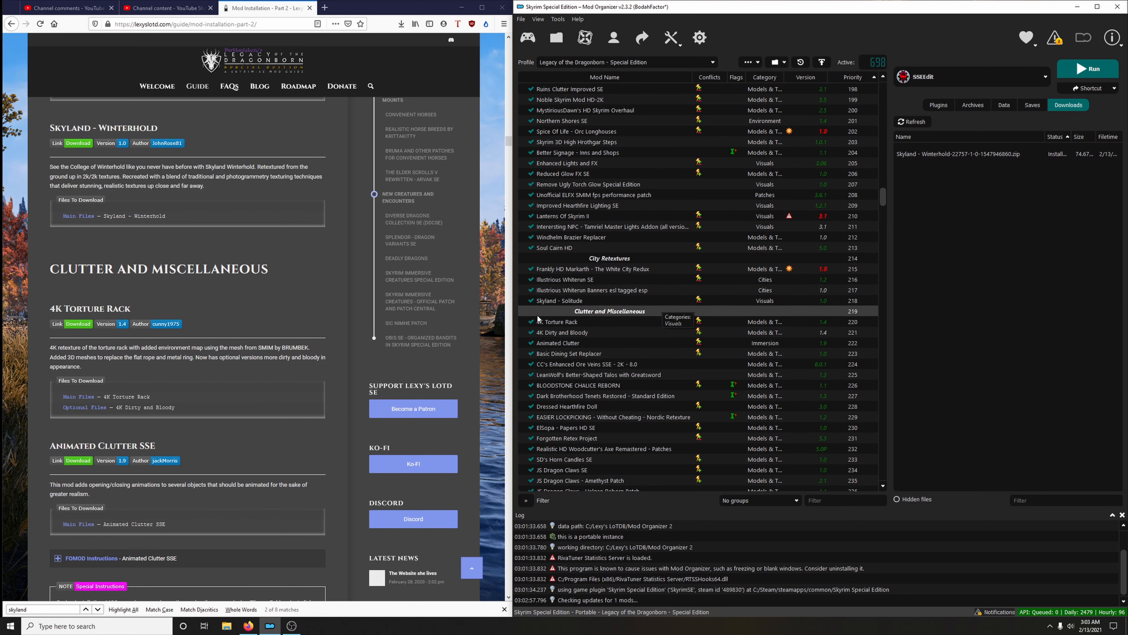
Enable Skyland - Winterhold and set its priority to 219 so it follows Skyland - Solitude under City Retextures
click(613, 301)
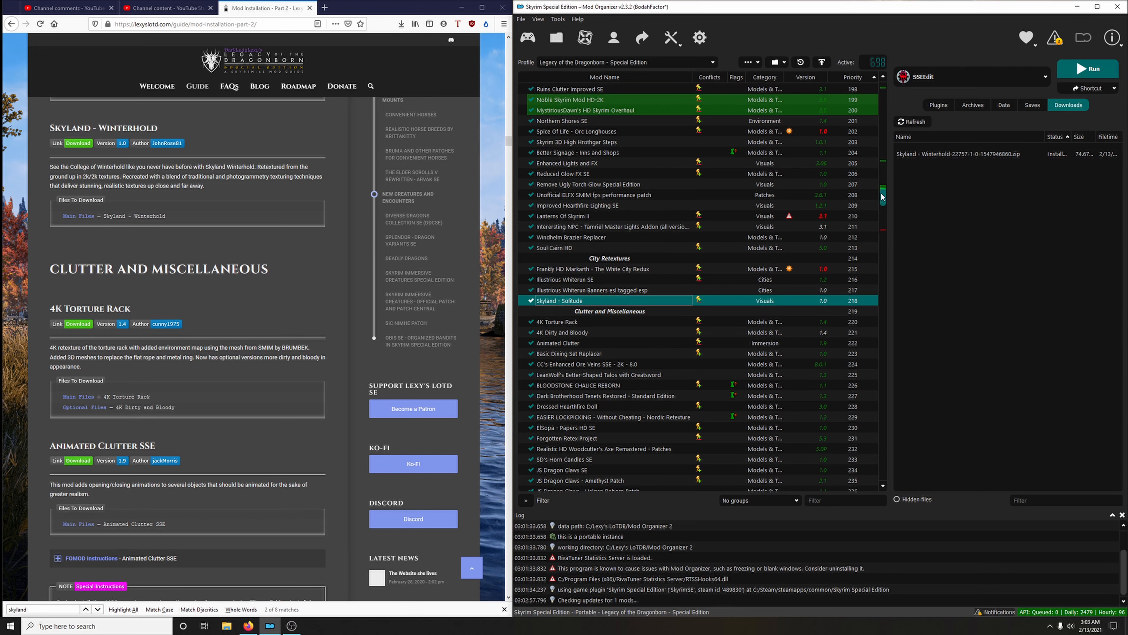
drag(882, 197, 884, 471)
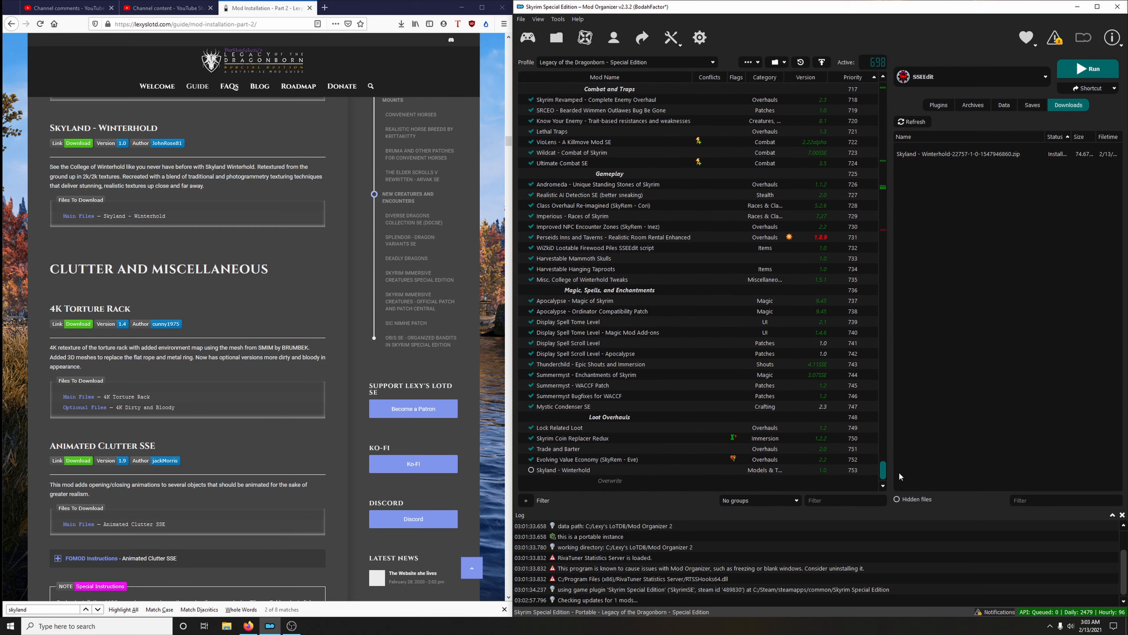
click(531, 470)
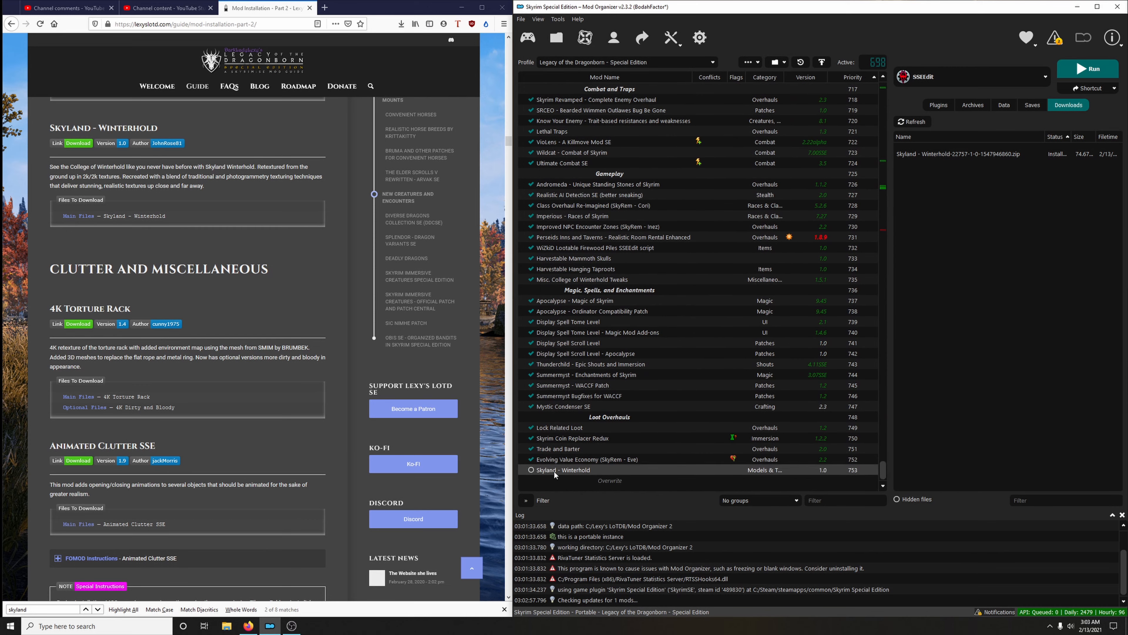
click(855, 470)
right_click(855, 472)
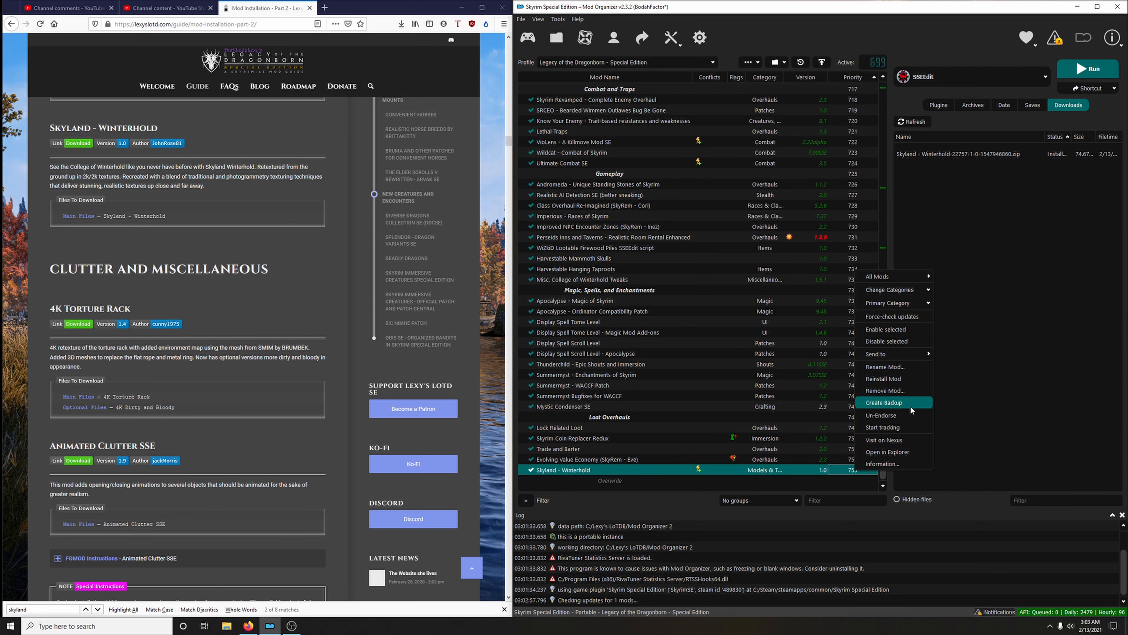
mouse_move(908, 361)
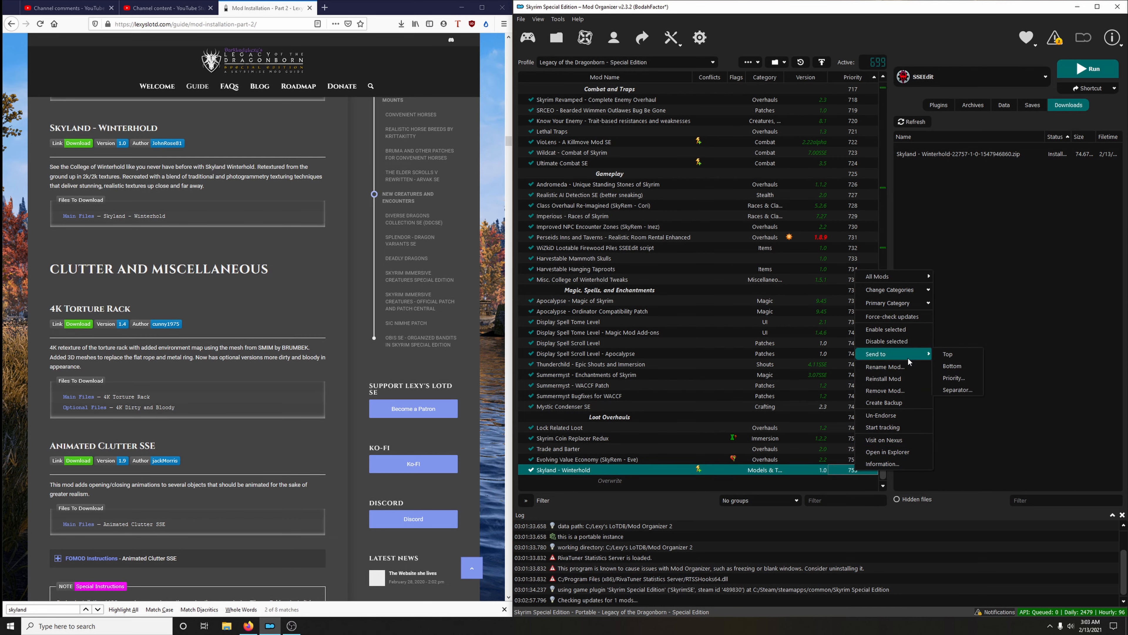
click(959, 378)
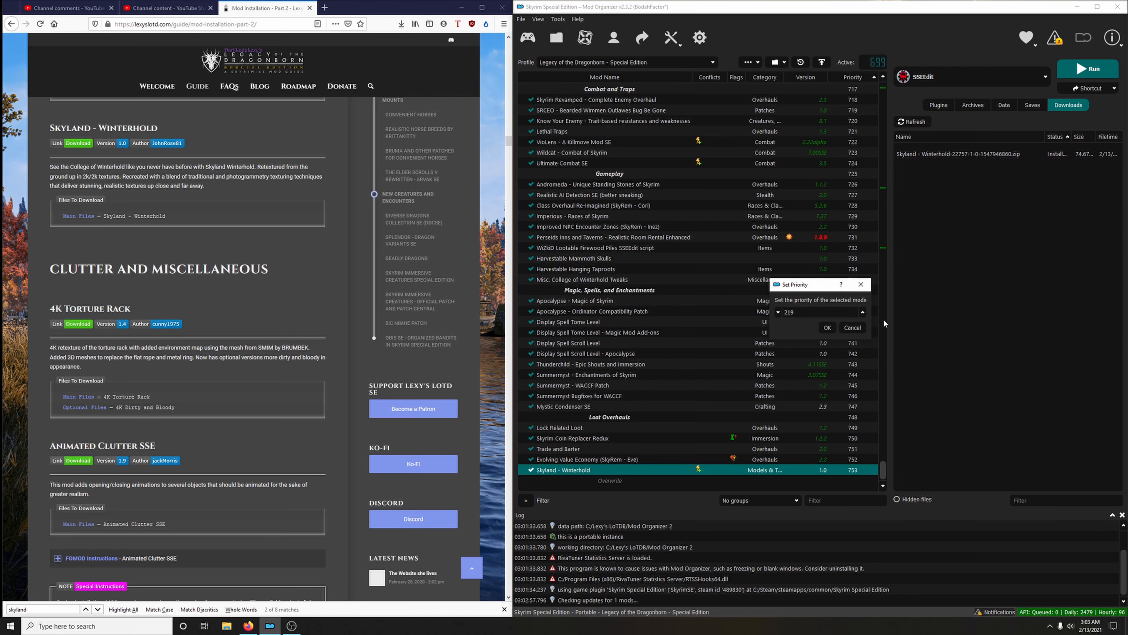
click(827, 328)
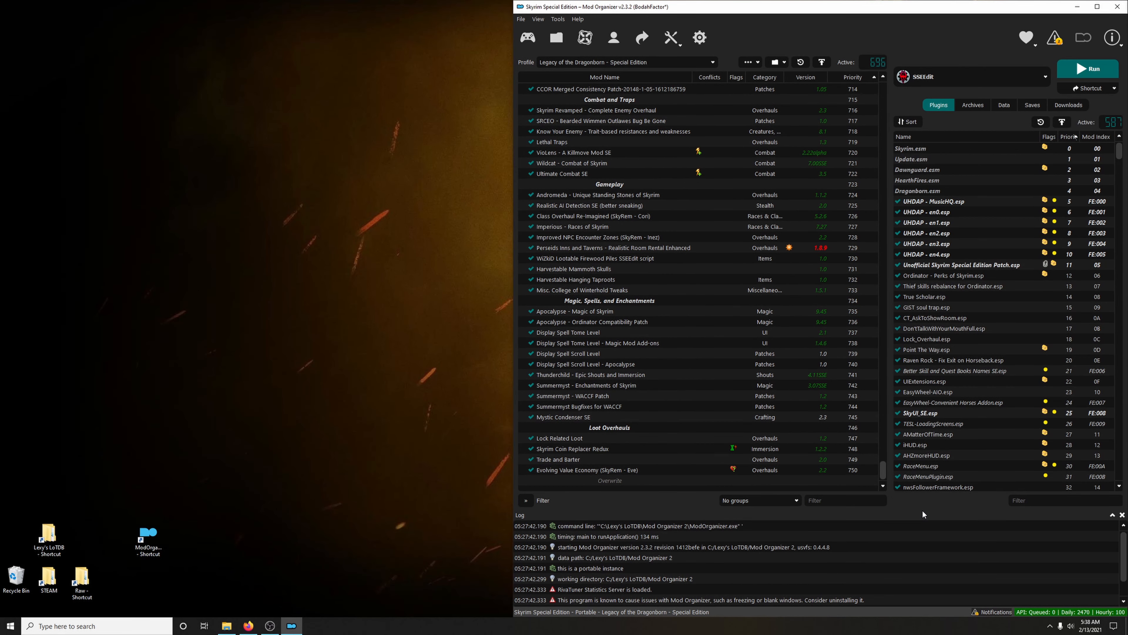
Filter the mod list by "enhanced land" and open the Enhanced Landscapes mod folder in Explorer
click(836, 500)
click(837, 501)
text(enhance)
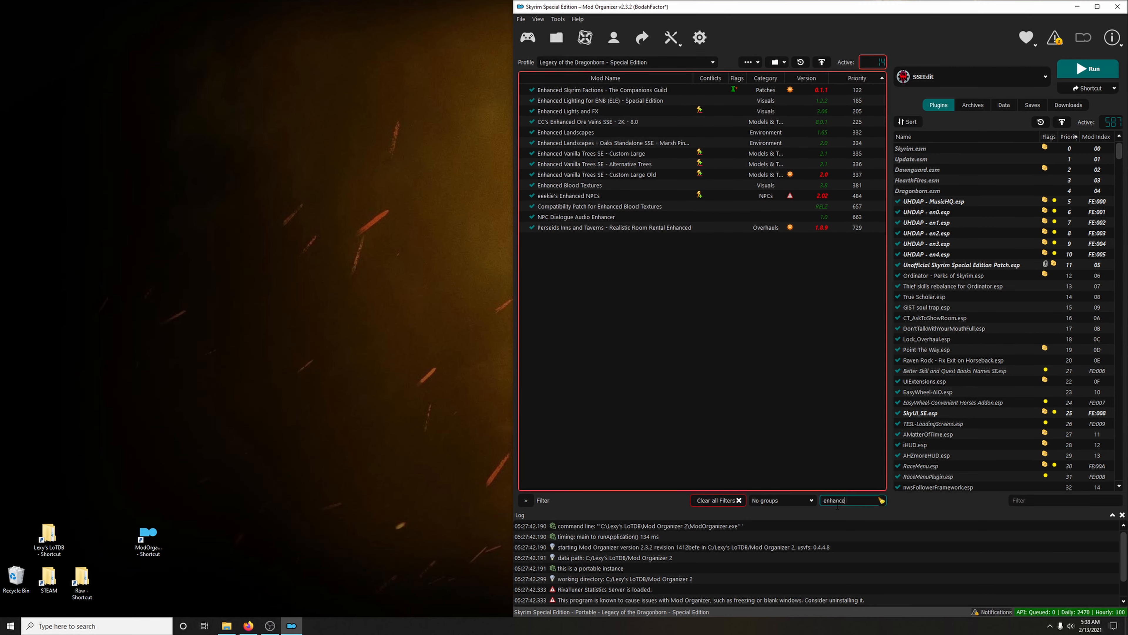
text(d lan)
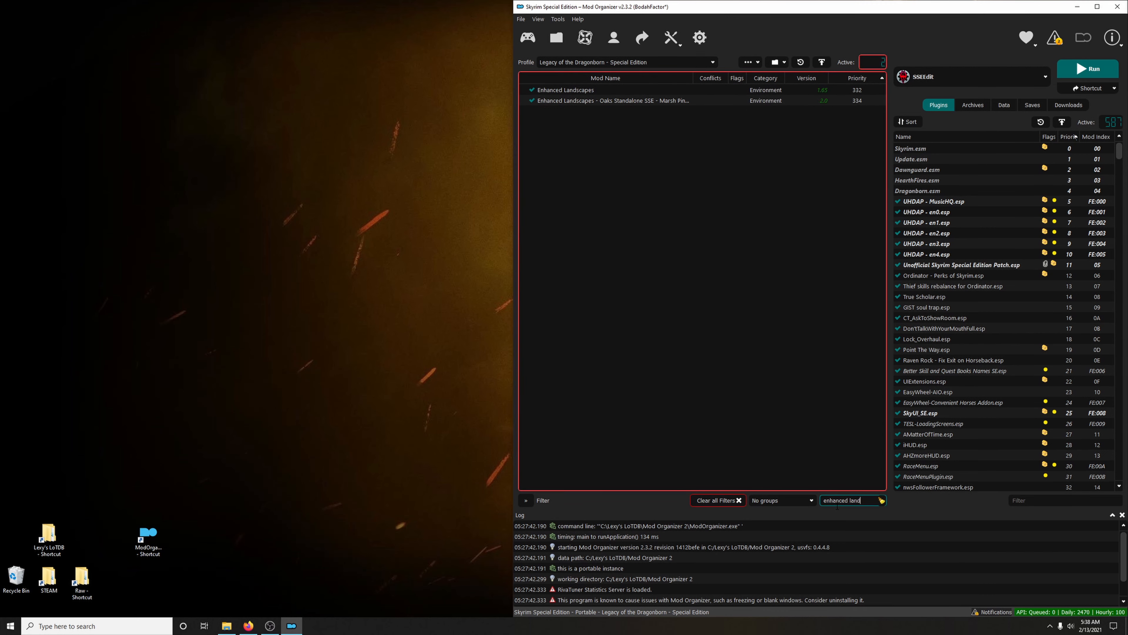
text(d)
click(568, 93)
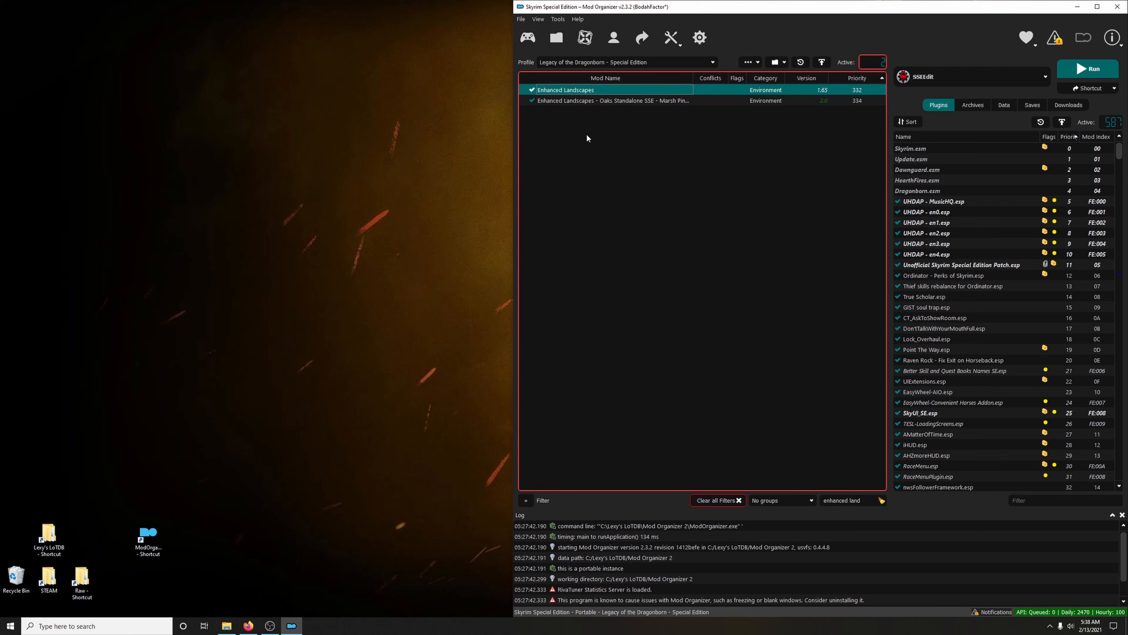
right_click(551, 92)
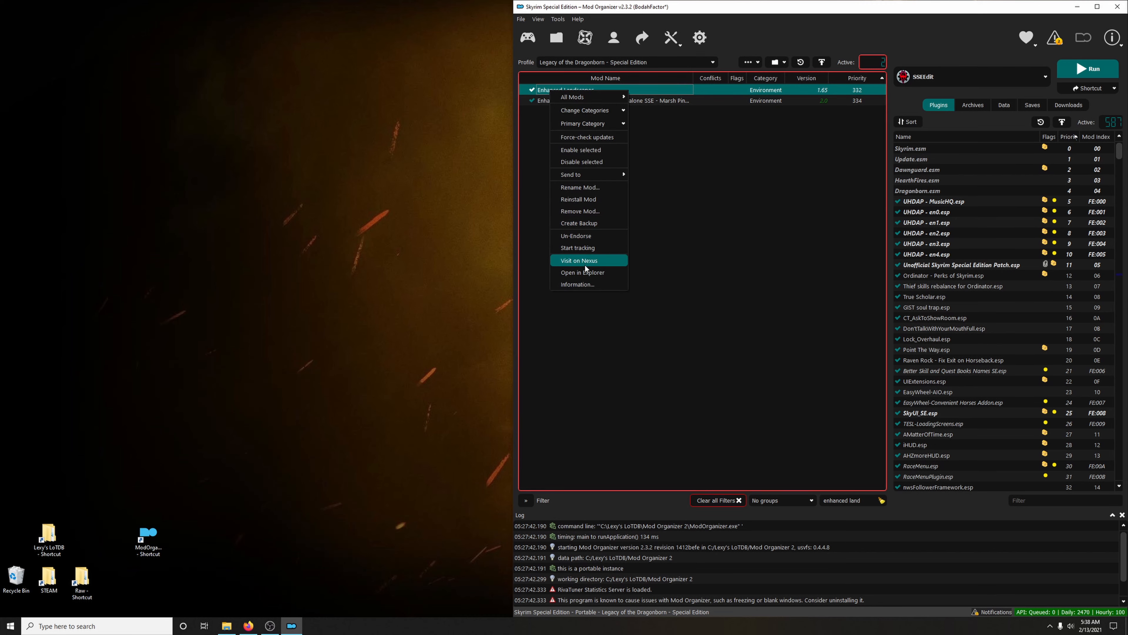
click(580, 272)
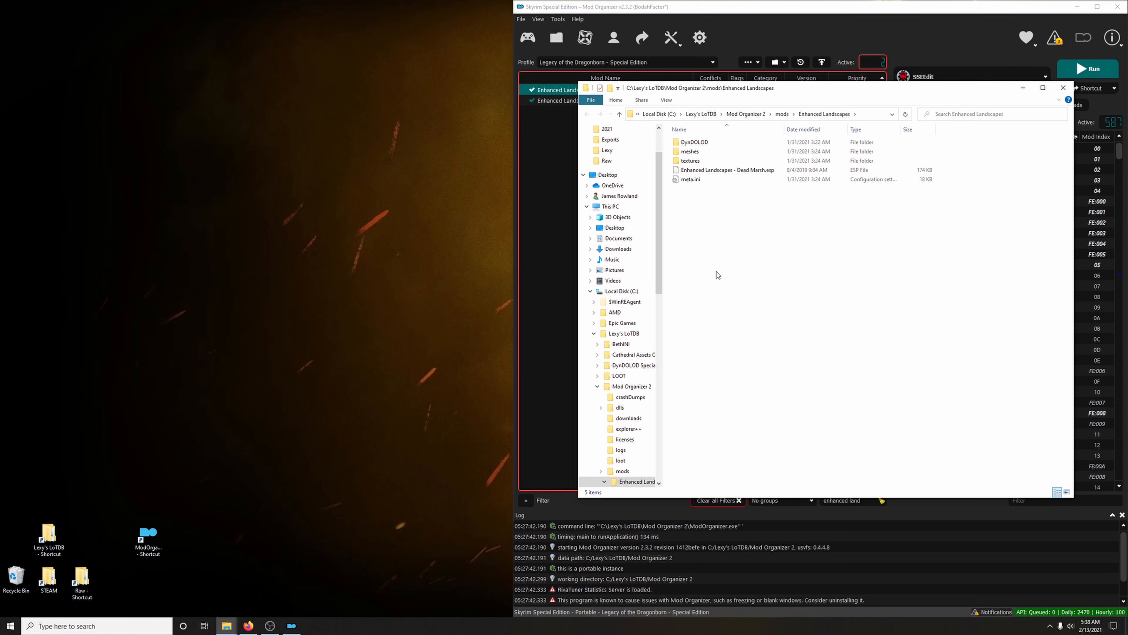
Delete the sheogorad and volcanic folders from the textures folder of Enhanced Landscapes, then close the Explorer window
double_click(691, 161)
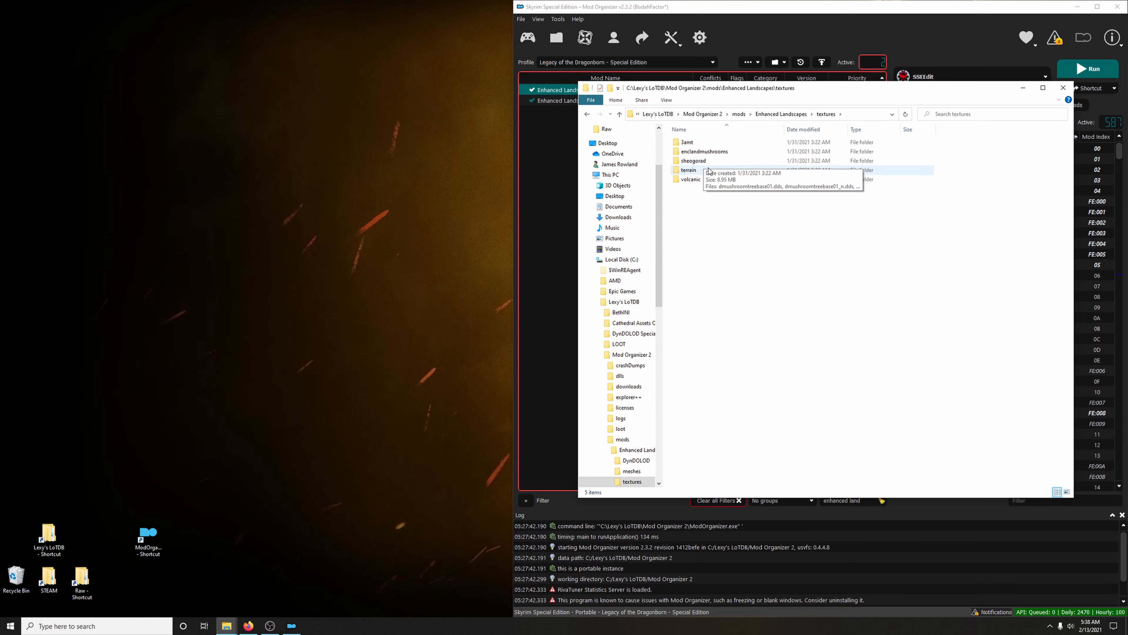
click(707, 161)
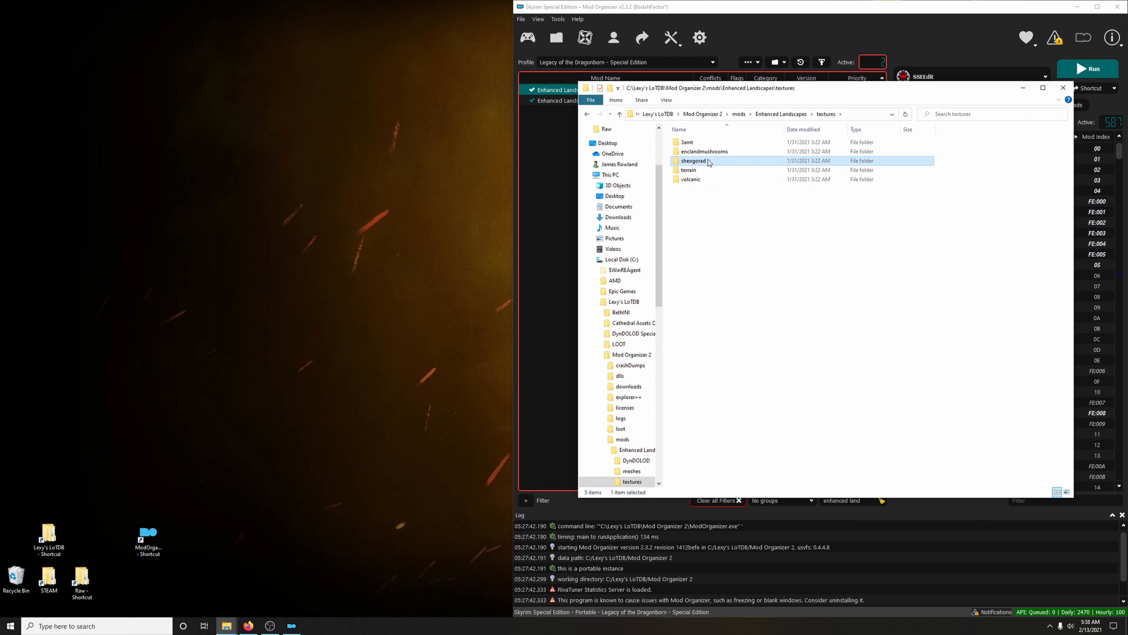
ctrl+click(703, 181)
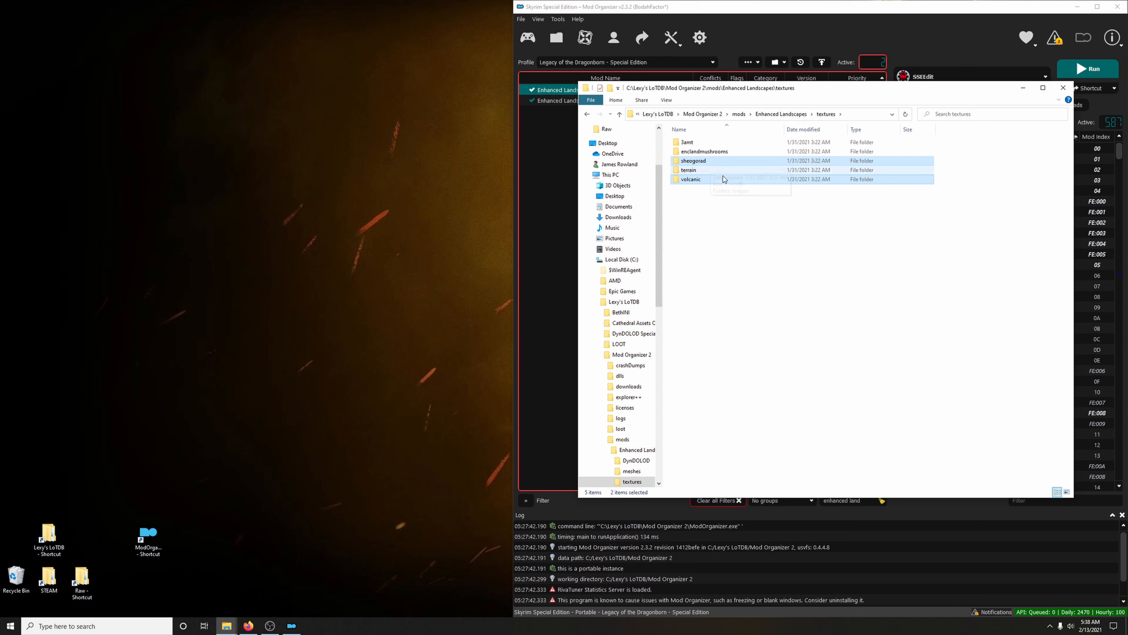
key(Delete)
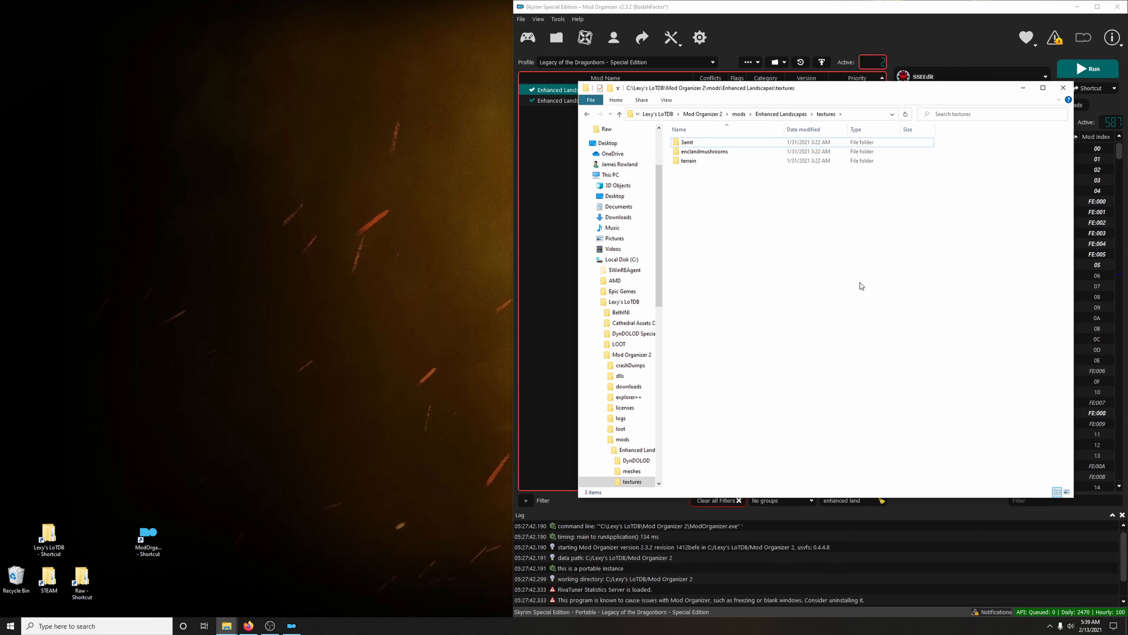
click(1063, 88)
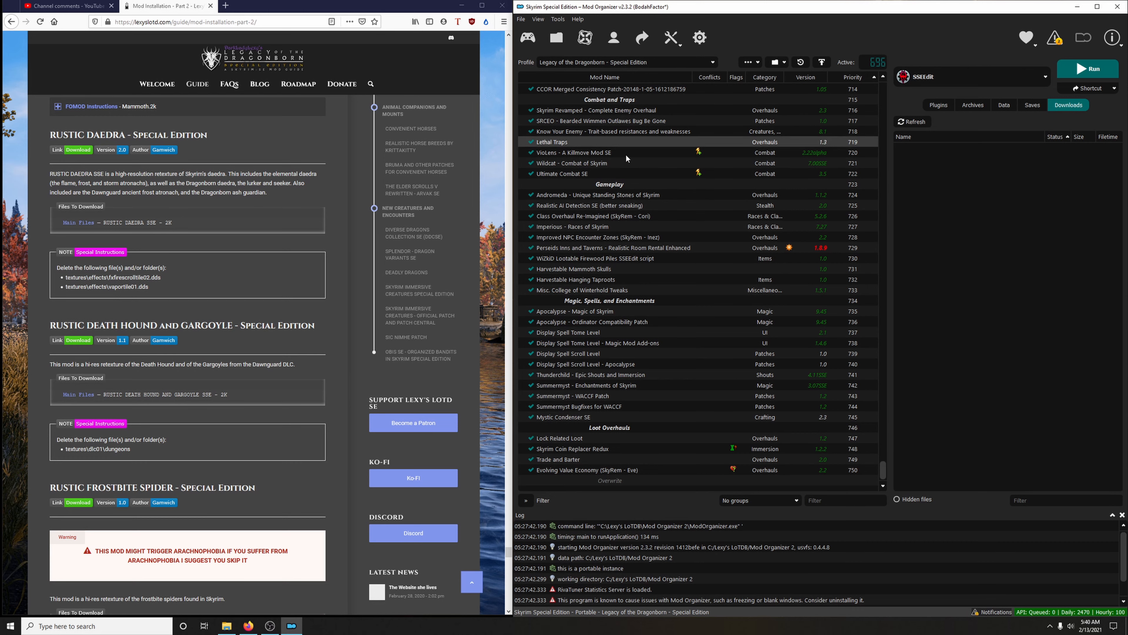
Filter the mod list by "rustic da" and open the Nexus page of RUSTIC DAEDRA - Special Edition
click(826, 504)
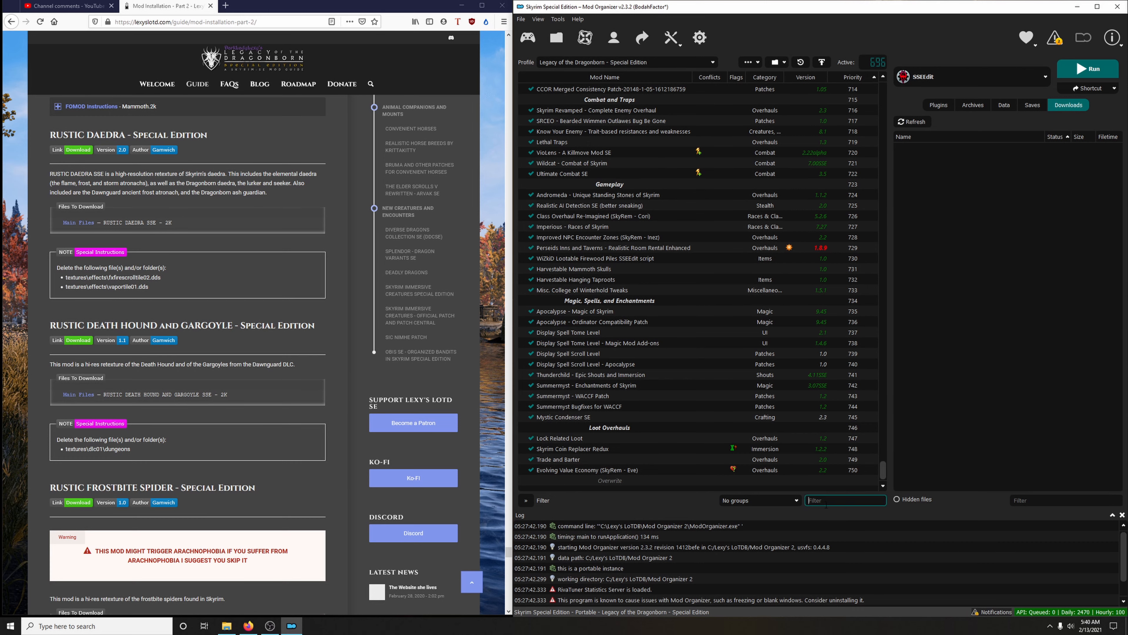
text(rustic d)
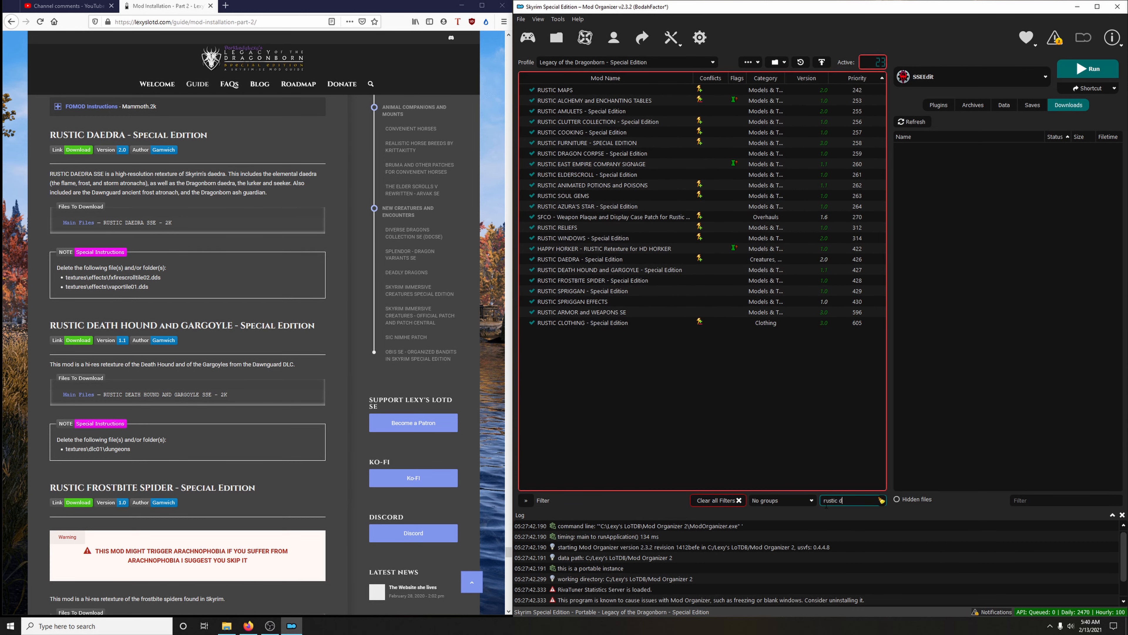
text(a)
click(587, 92)
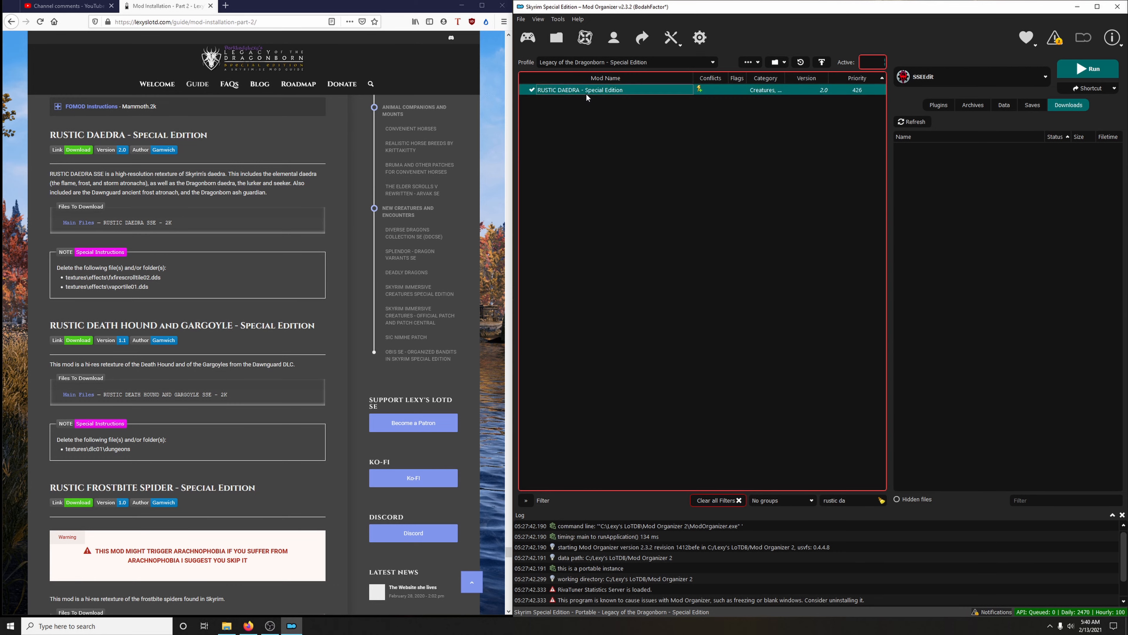
right_click(586, 92)
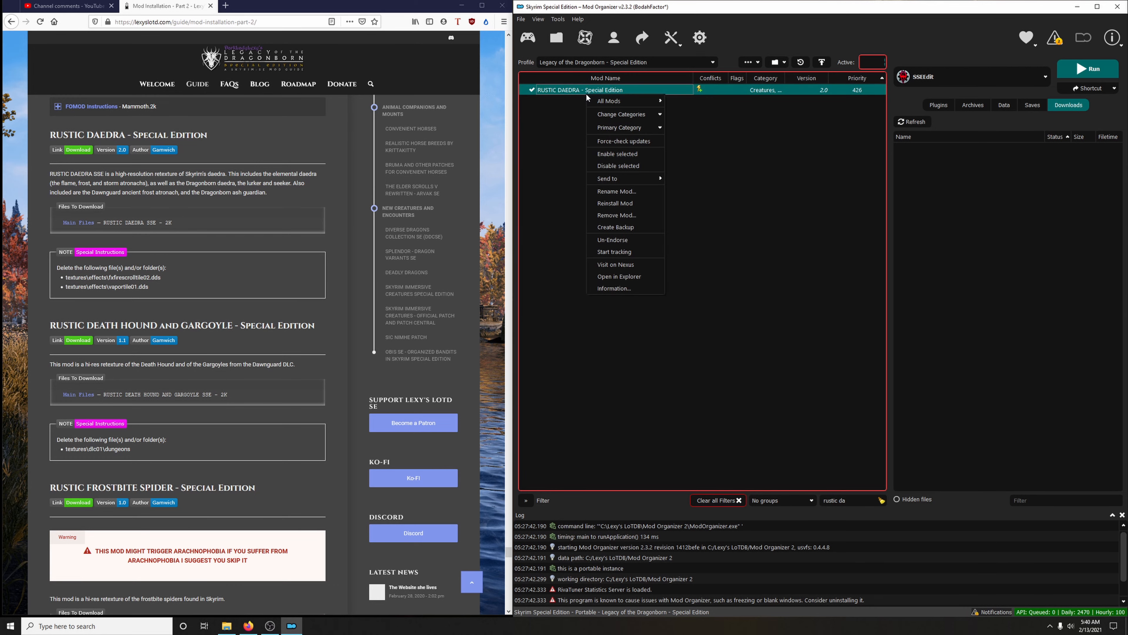
click(624, 264)
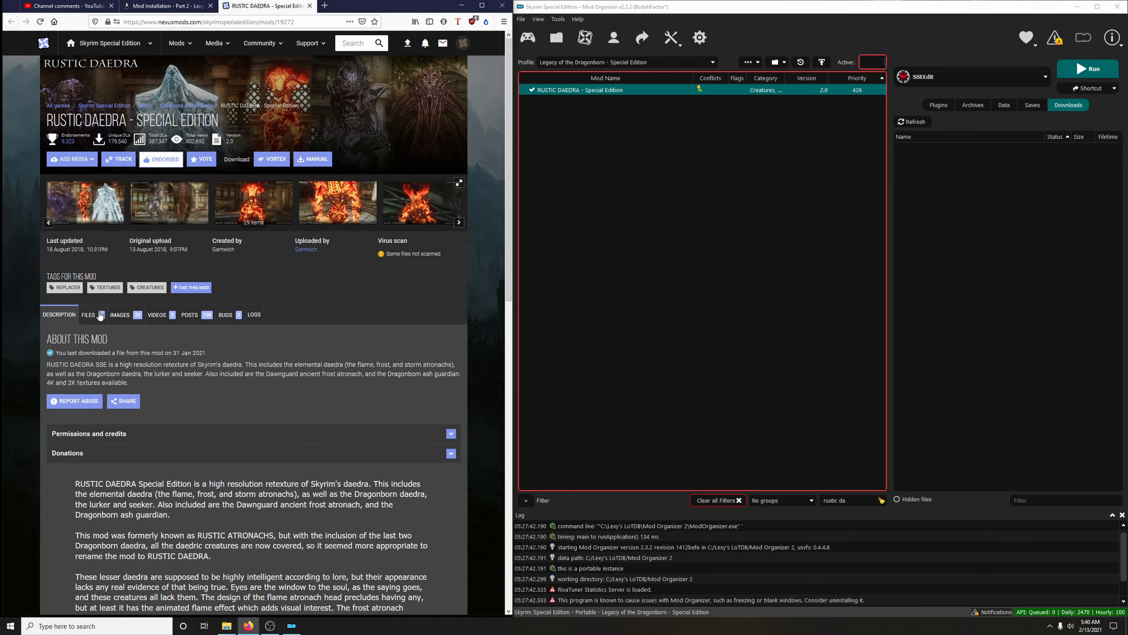
Download the RUSTIC DAEDRA SSE - 2K main file to the mod manager and return to the guide page
click(99, 315)
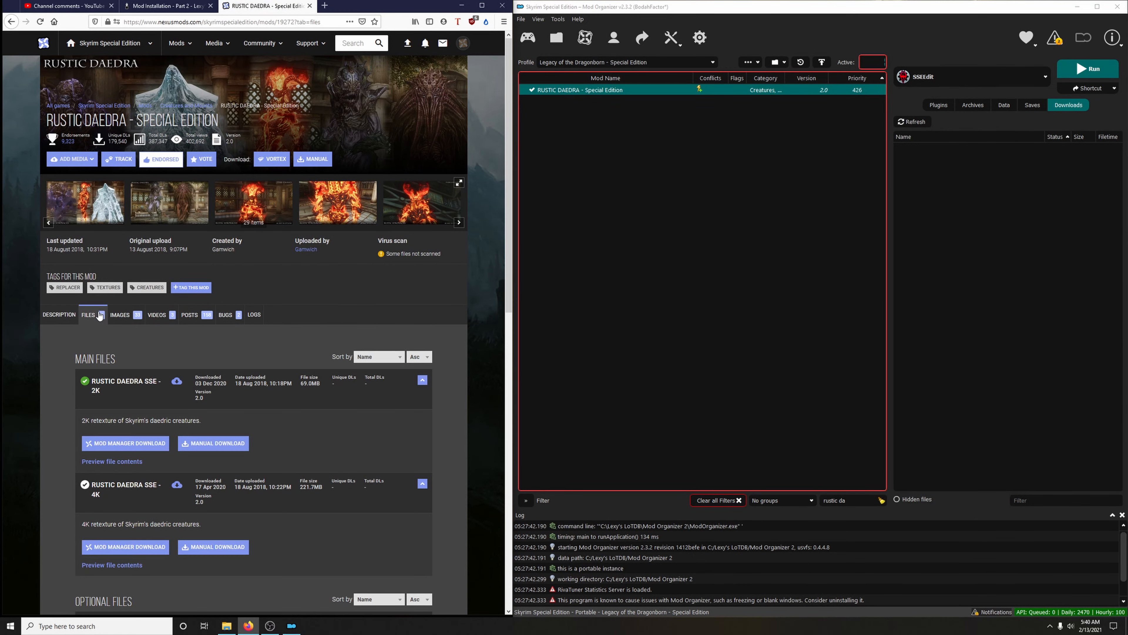
scroll(215, 322, down, 2)
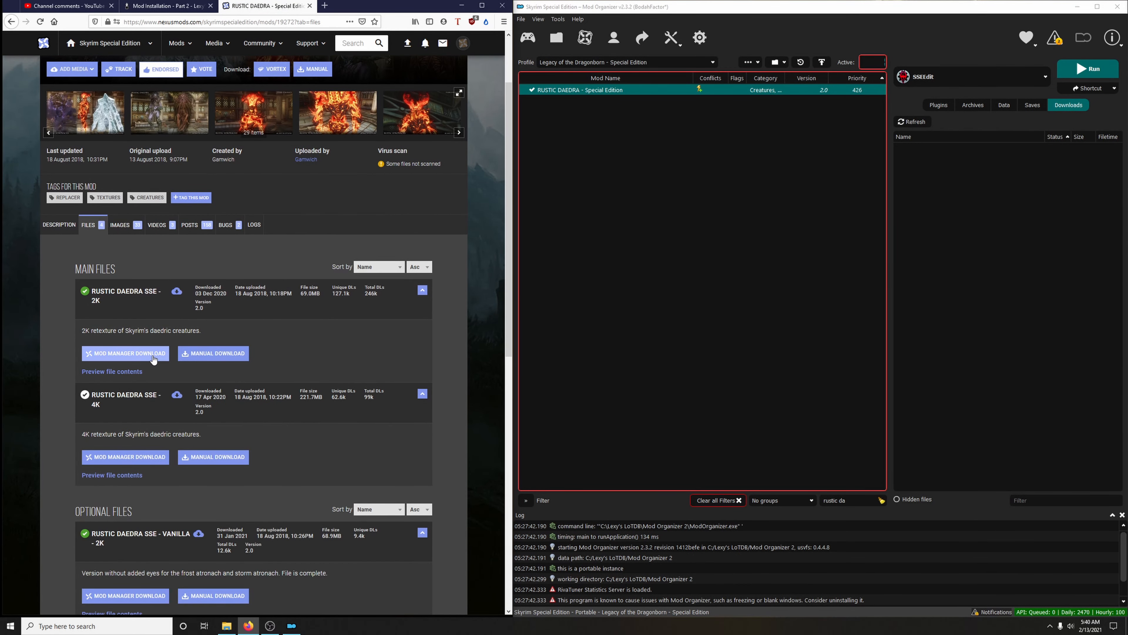
click(129, 353)
click(465, 238)
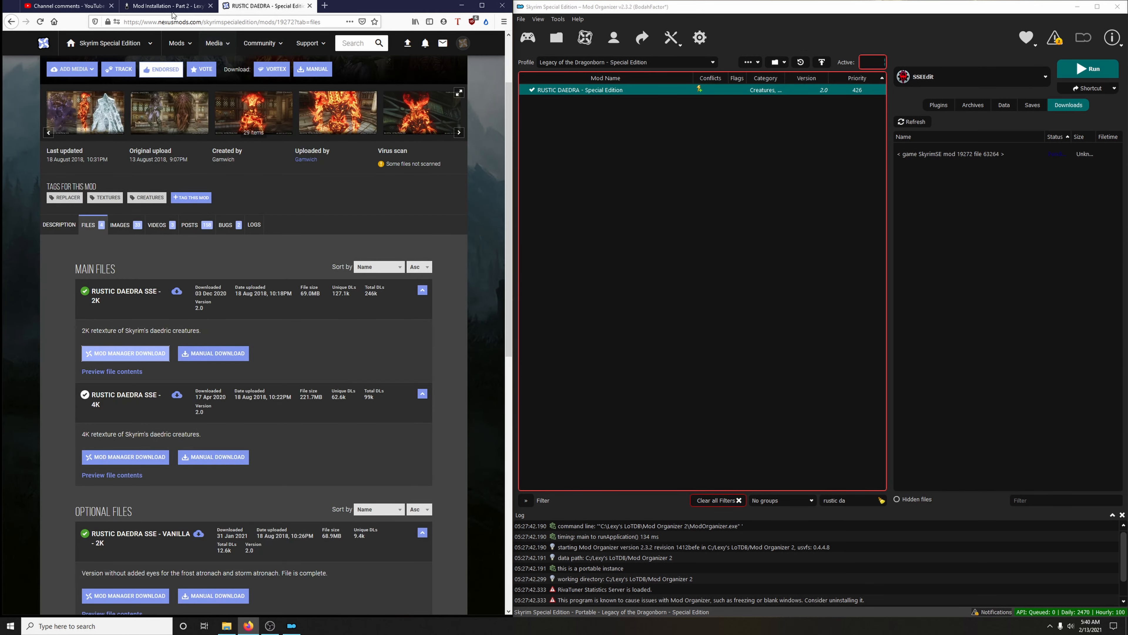
click(164, 6)
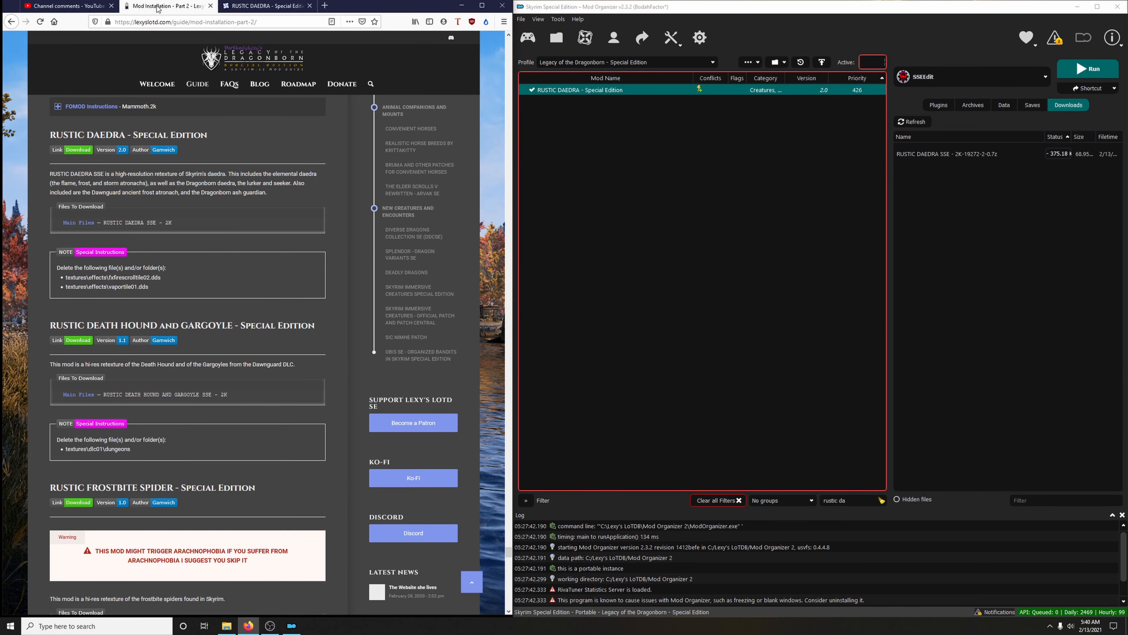
double_click(952, 154)
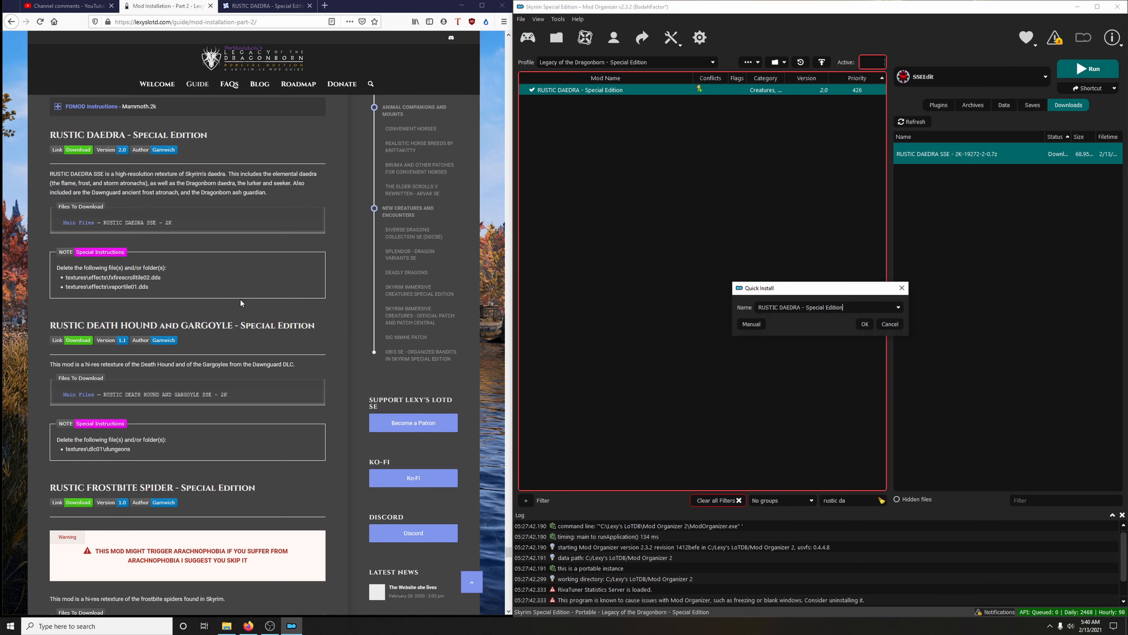
click(755, 324)
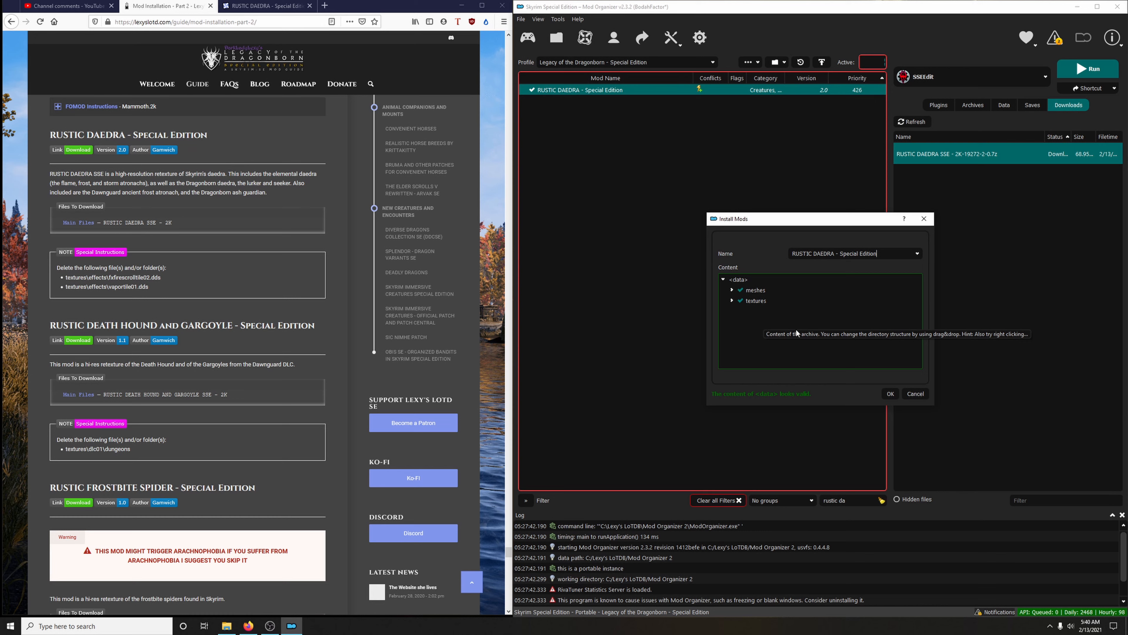
click(915, 393)
Install the RUSTIC DAEDRA SSE - 2K archive manually without fxfirescrolltile02.dds and vaportile01.dds from textures\effects, replacing the existing mod
double_click(935, 155)
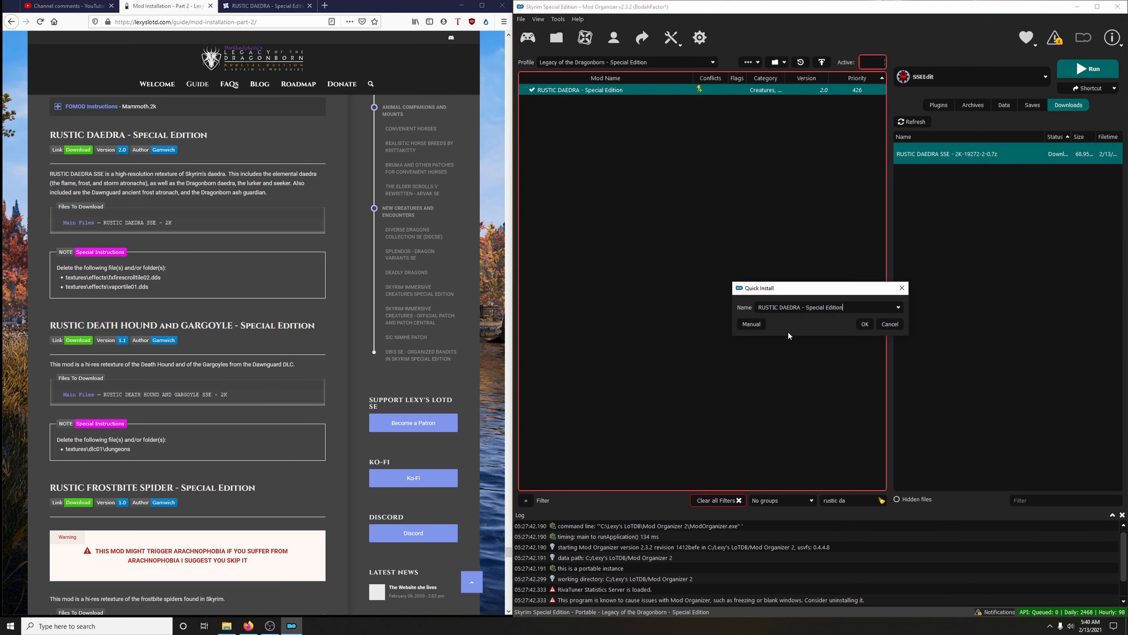
click(746, 325)
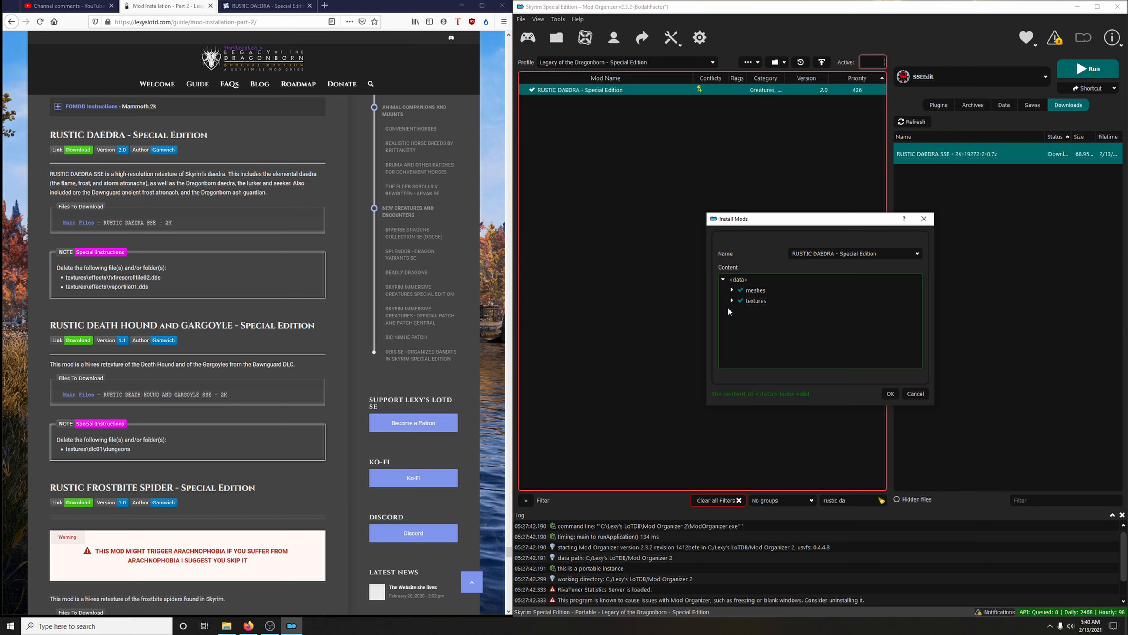
click(732, 301)
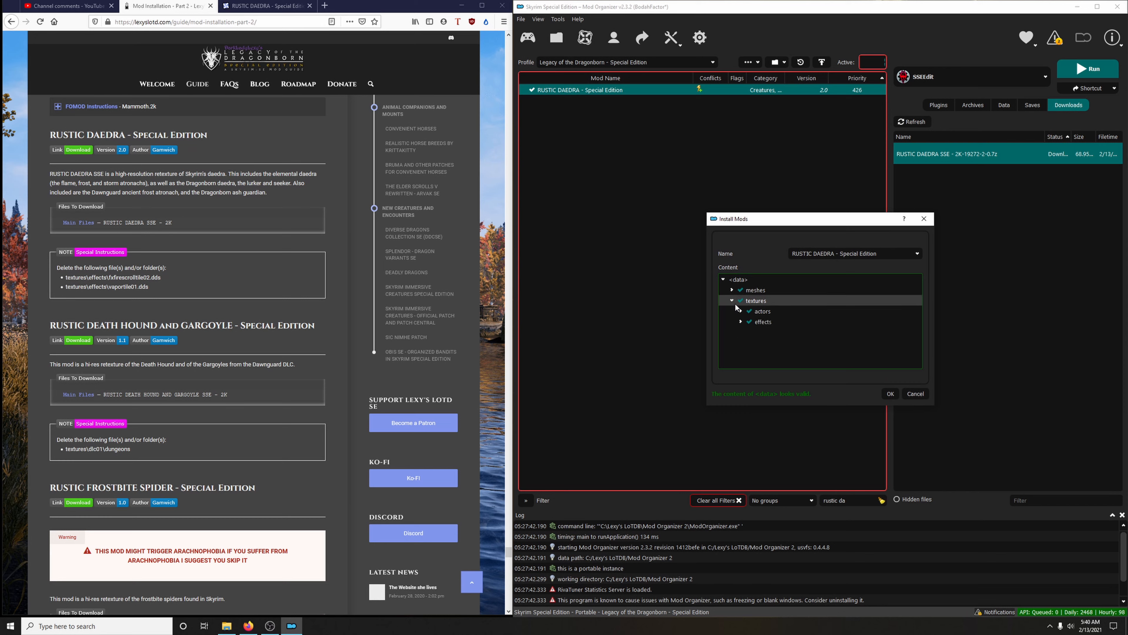
click(741, 320)
scroll(807, 319, down, 1)
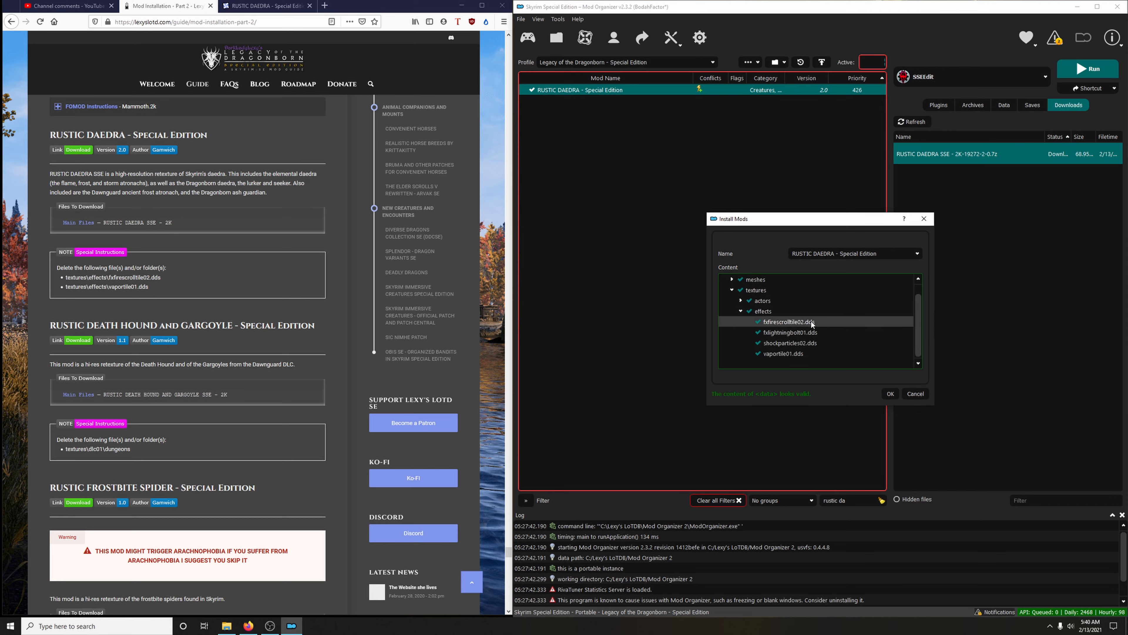
click(758, 354)
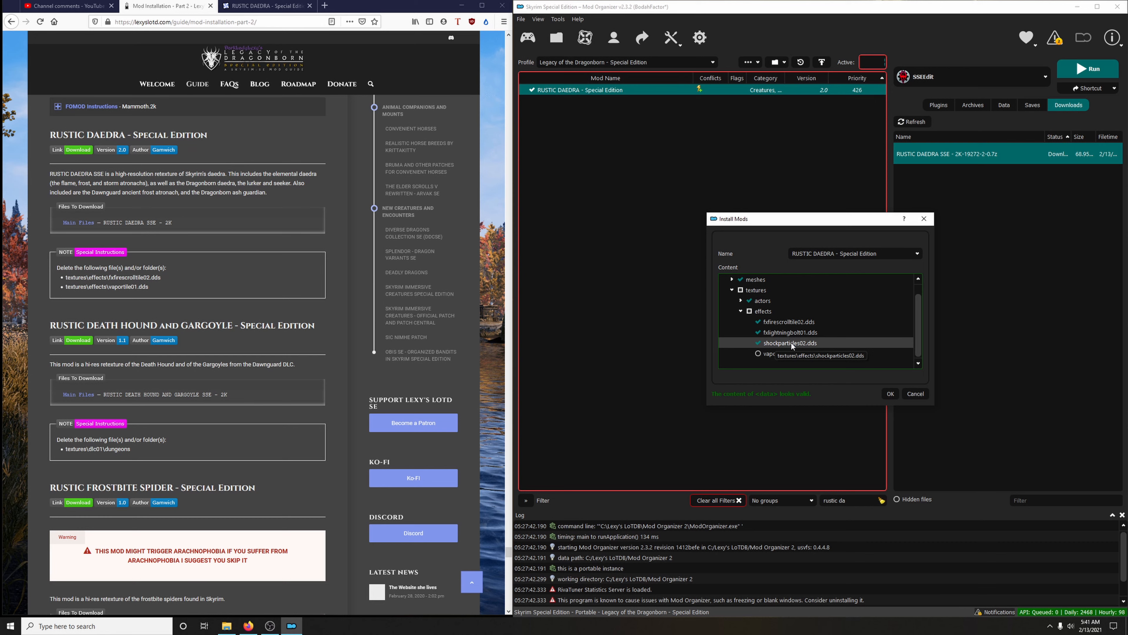
click(759, 322)
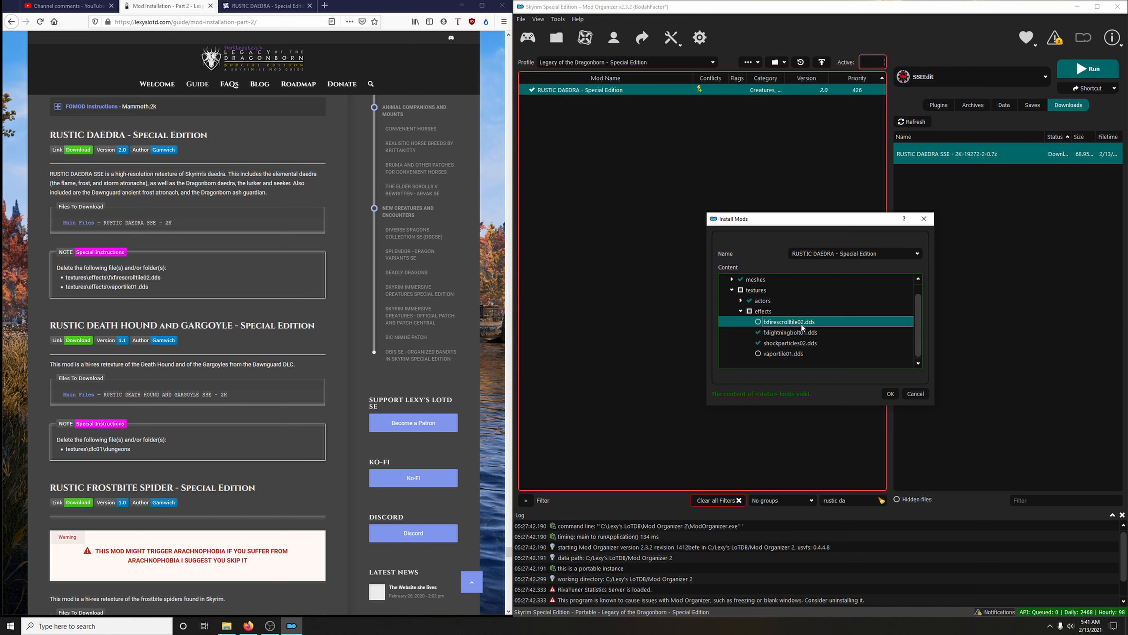
click(886, 393)
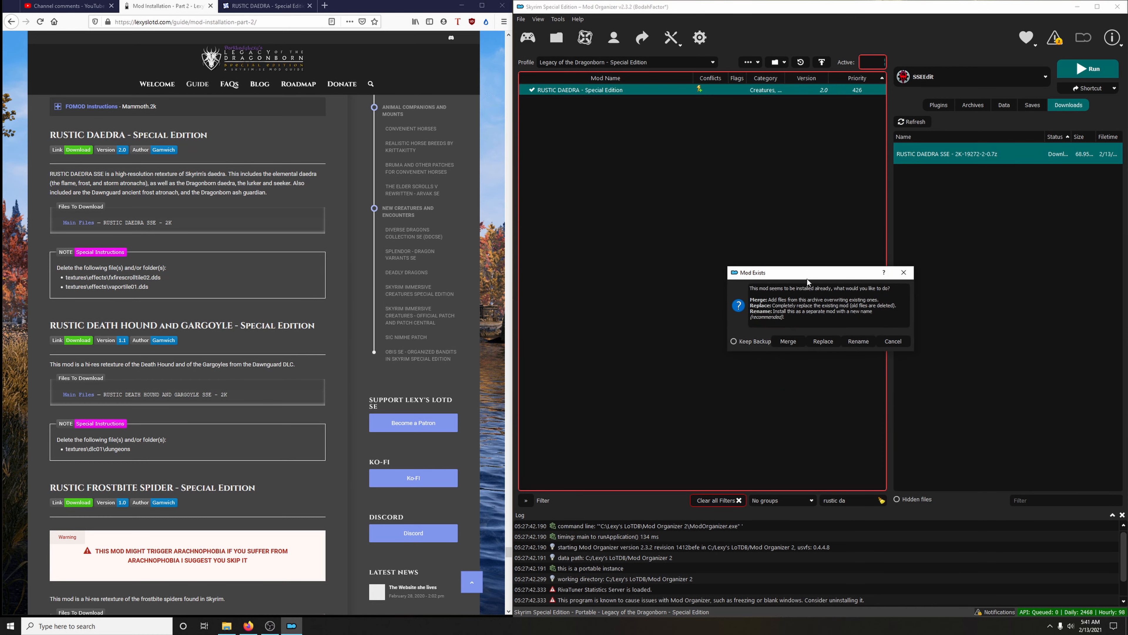
click(821, 343)
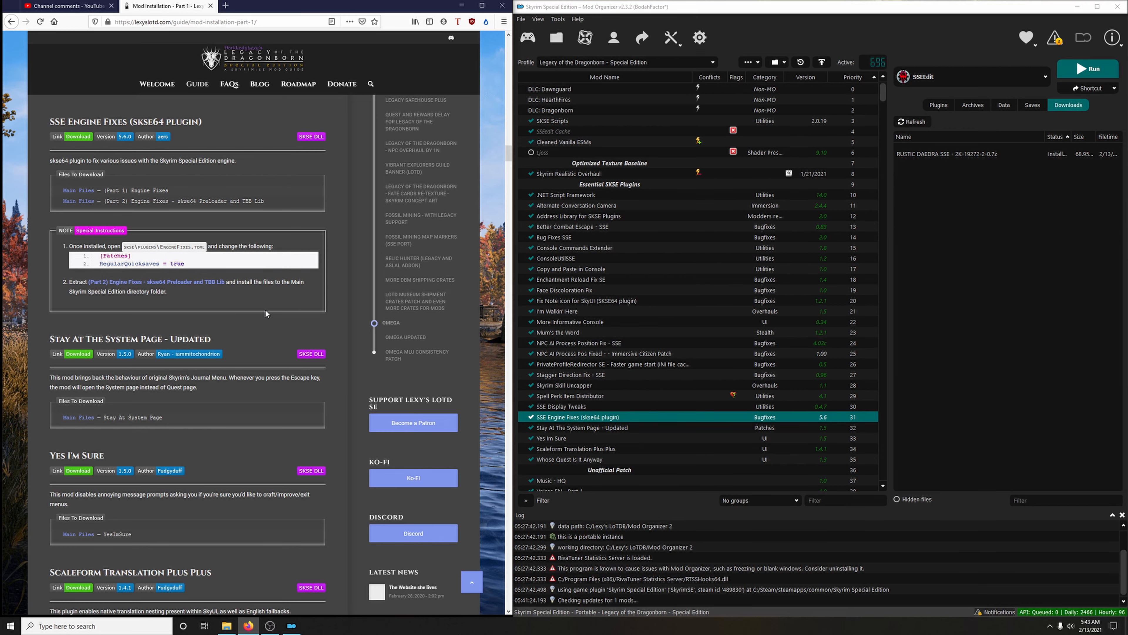
Open EngineFixes.toml from the SKSE\Plugins folder of the SSE Engine Fixes mod, as the guide instructs
scroll(265, 313, down, 3)
scroll(268, 314, up, 4)
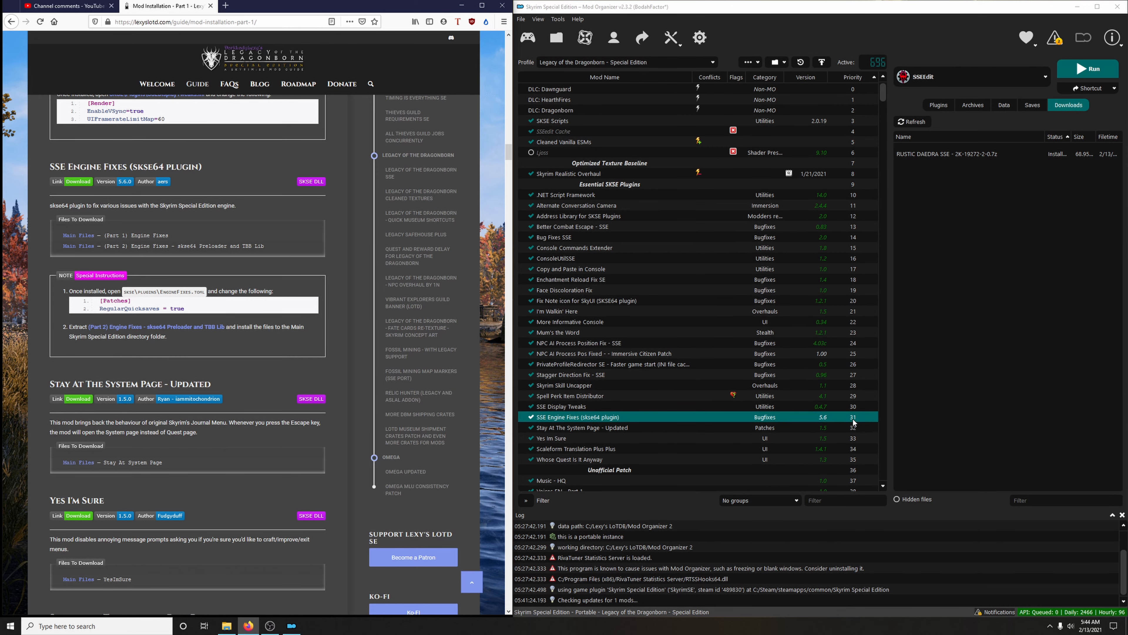
right_click(550, 420)
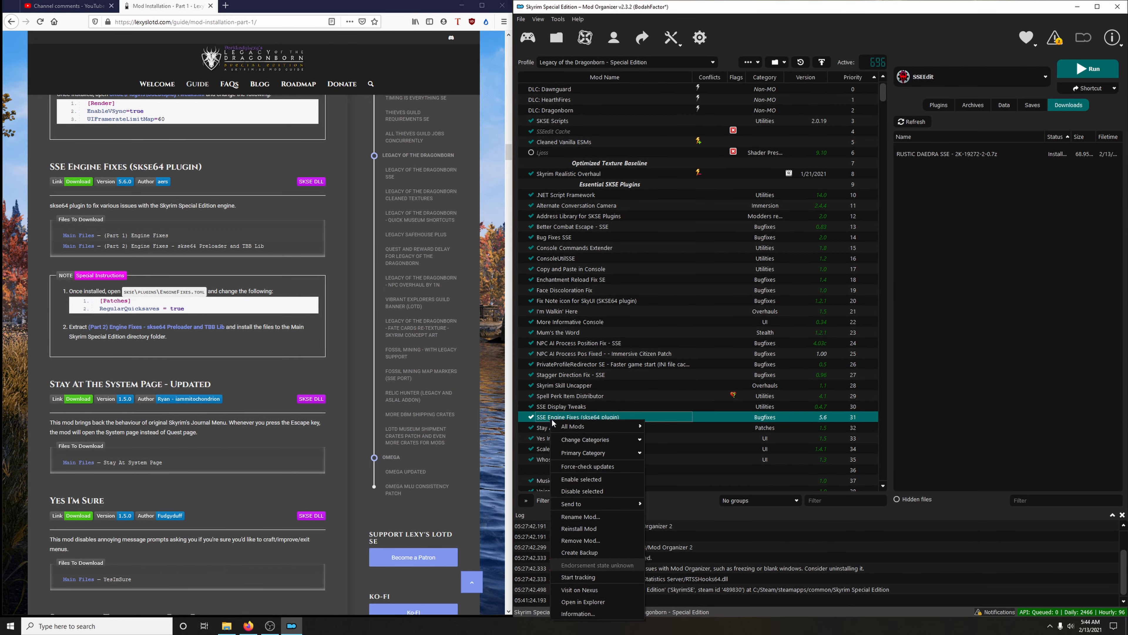
click(604, 604)
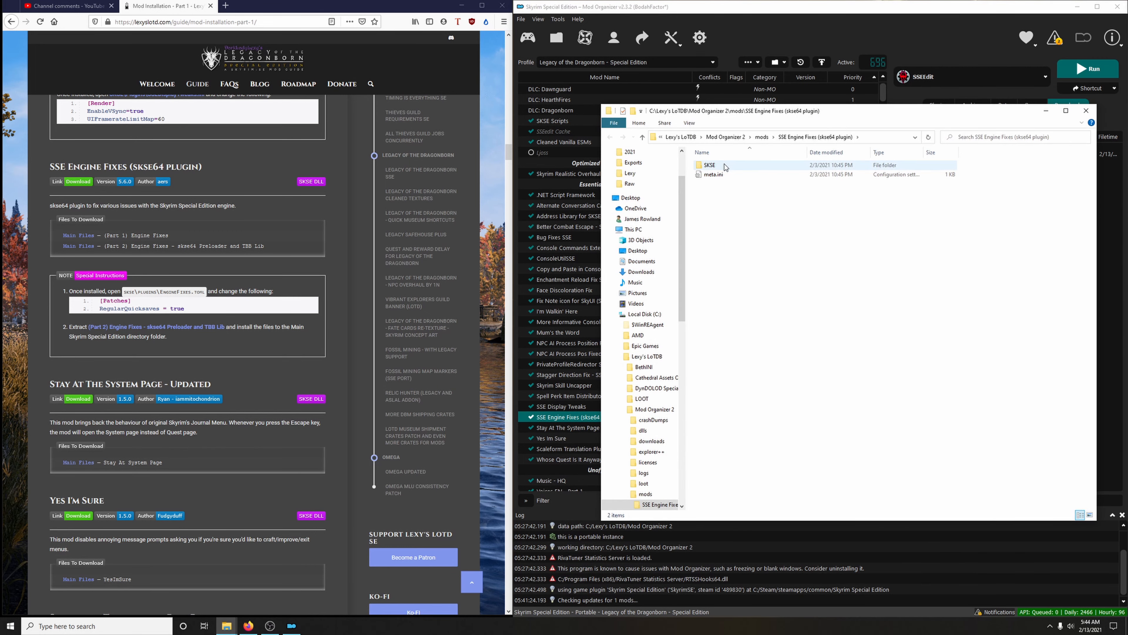
double_click(724, 165)
double_click(713, 166)
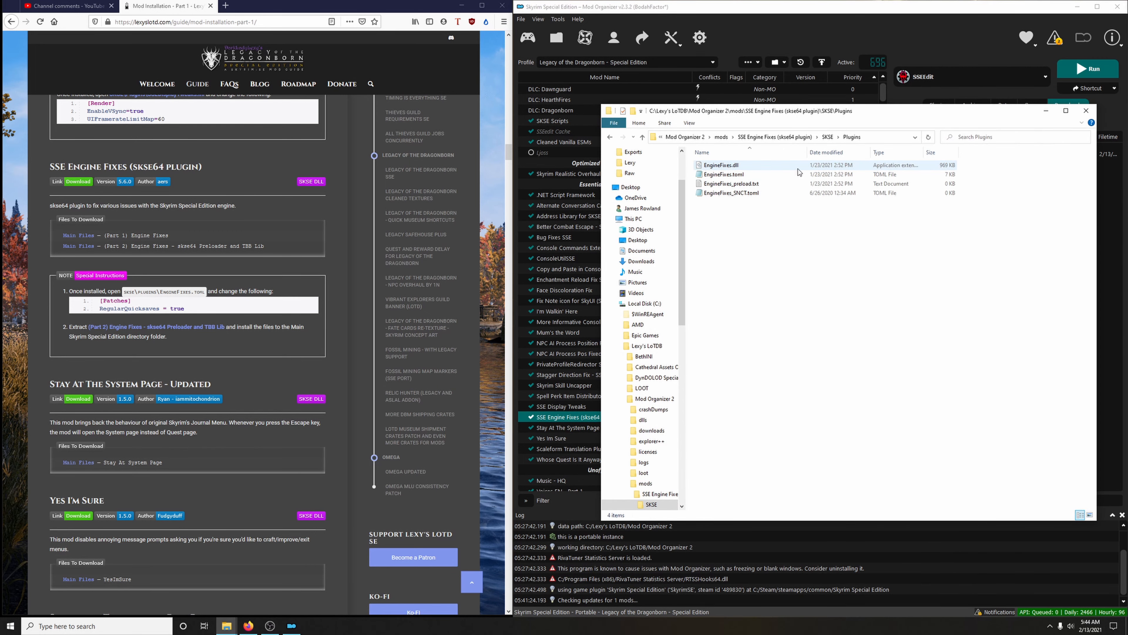
double_click(739, 177)
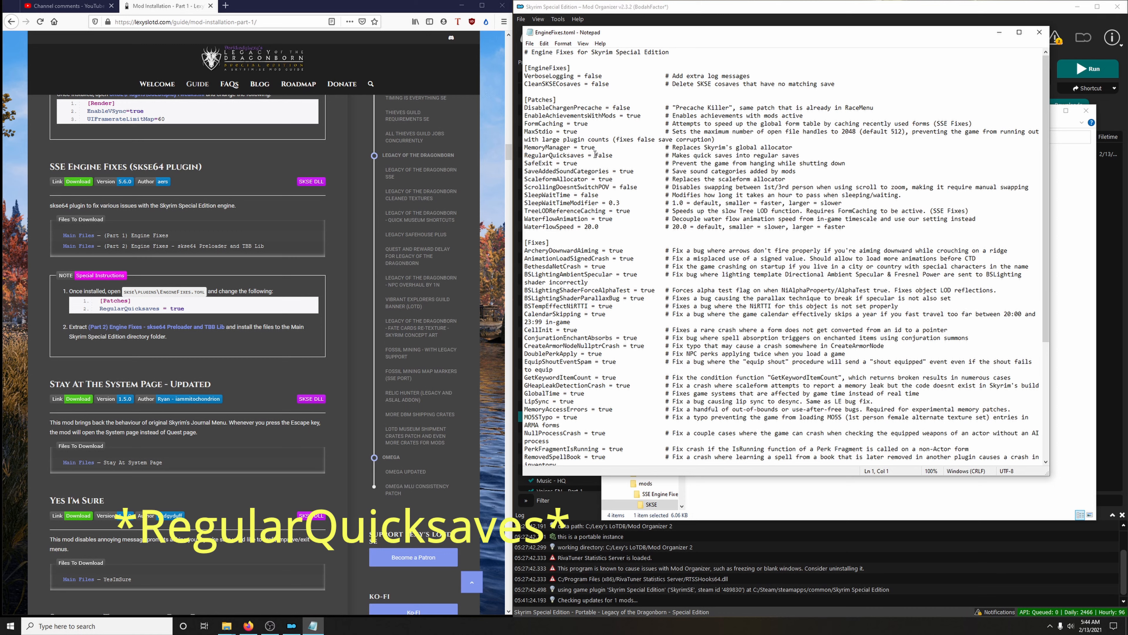
Set RegularQuicksaves to true under [Patches] in EngineFixes.toml, save the file, and close it along with the Explorer window
drag(595, 155, 616, 155)
text(true)
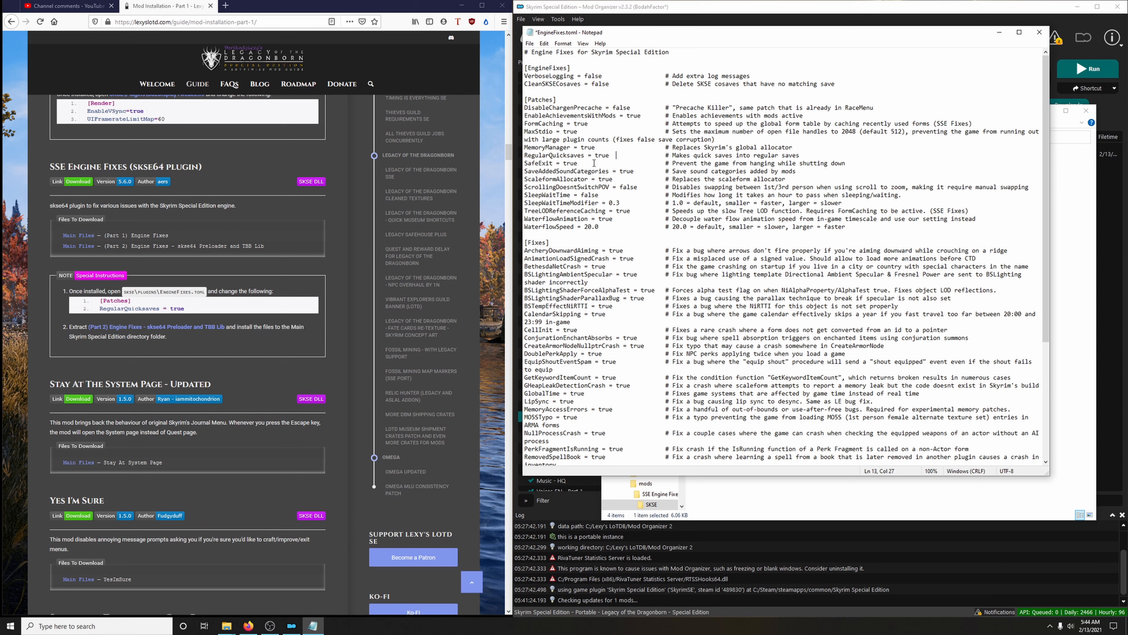
click(529, 43)
click(544, 92)
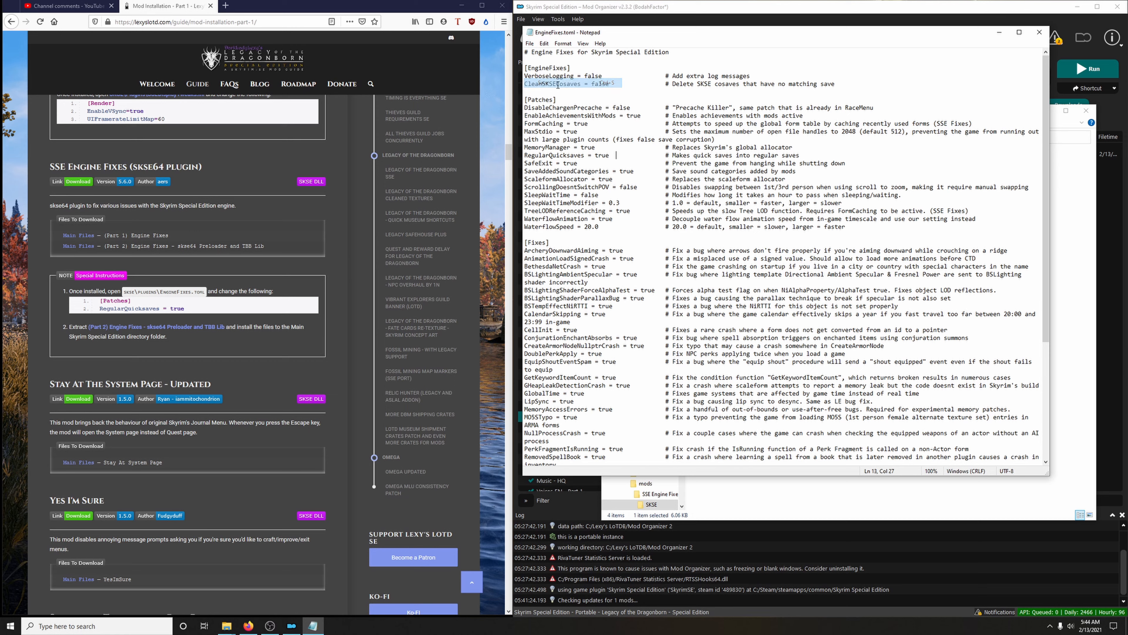
click(1043, 35)
click(1086, 110)
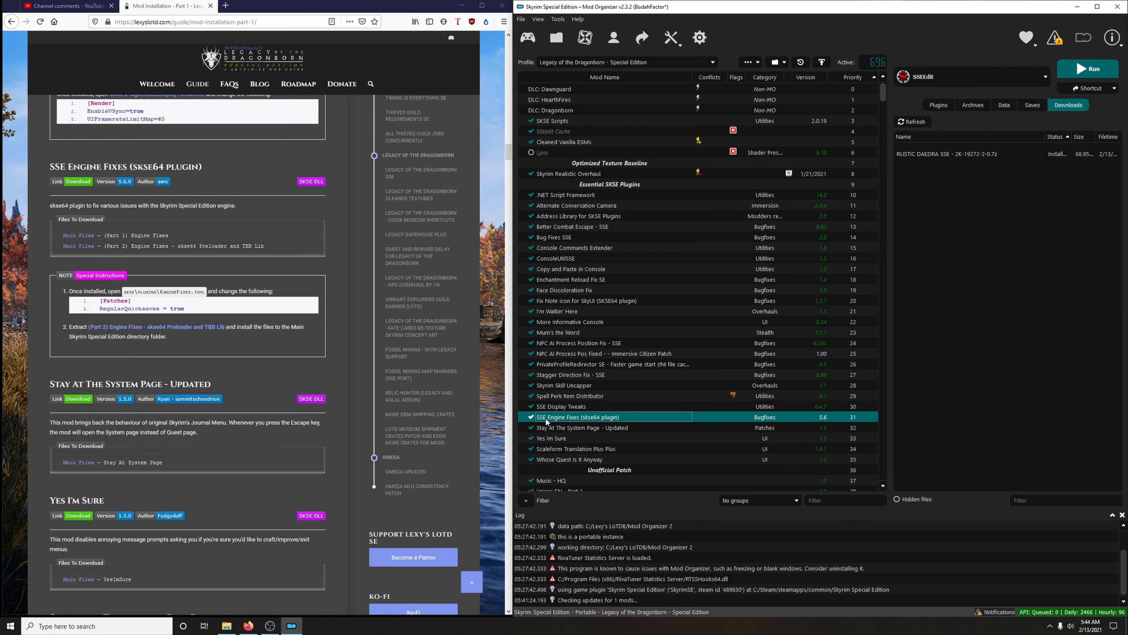
From the Nexus page of SSE Engine Fixes, manually download (Part 2) Engine Fixes - skse64 Preloader and TBB Lib, then close the page
scroll(534, 422, down, 3)
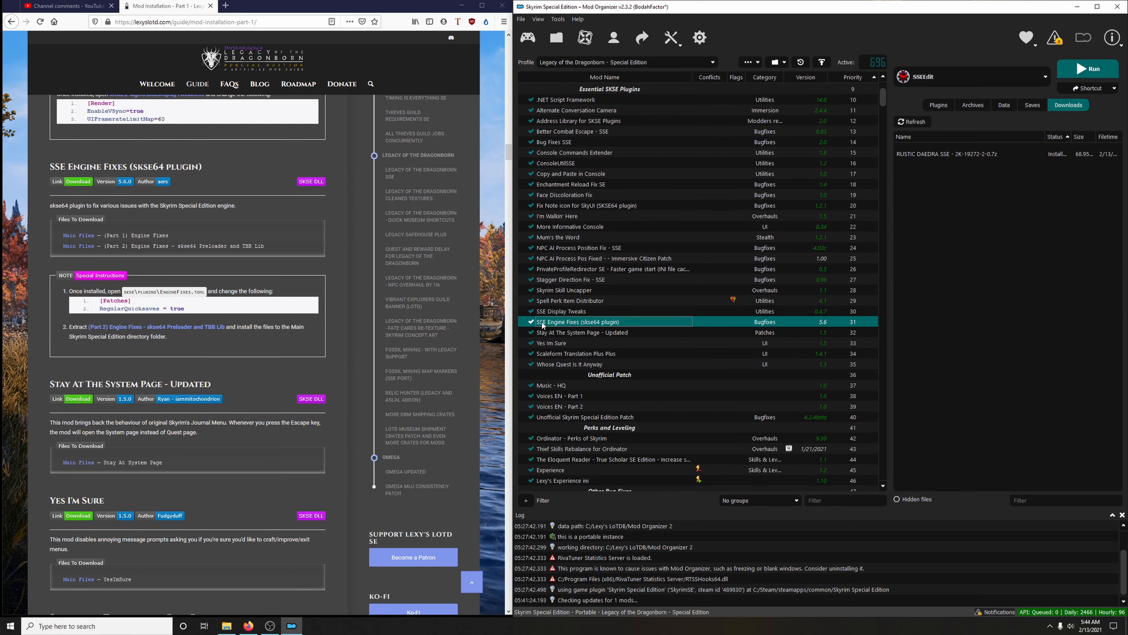
right_click(576, 325)
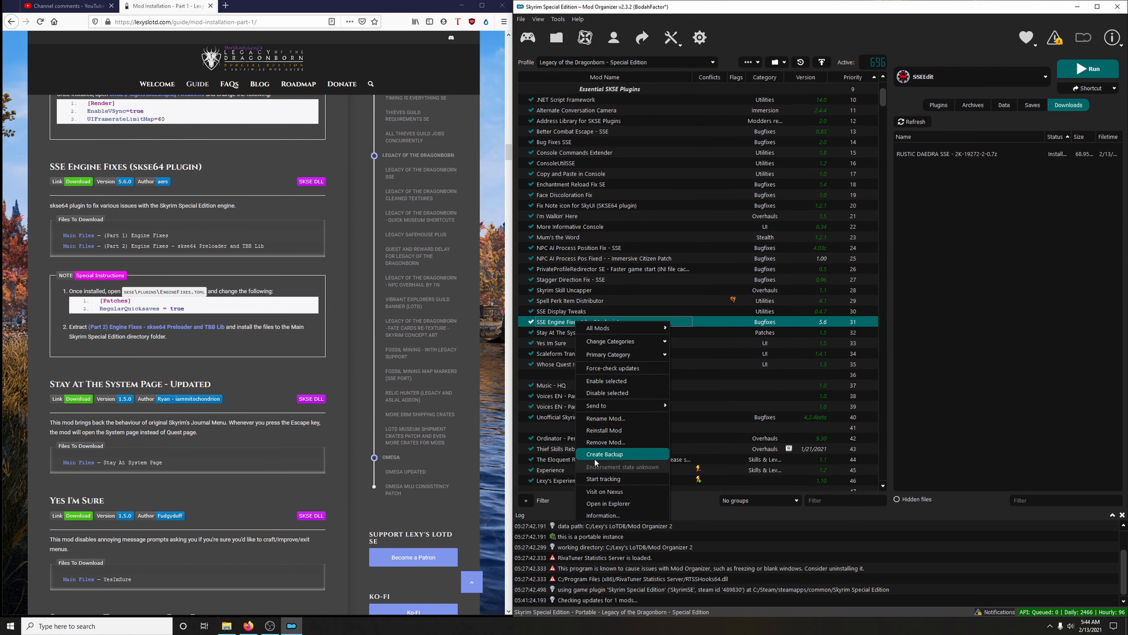
click(596, 491)
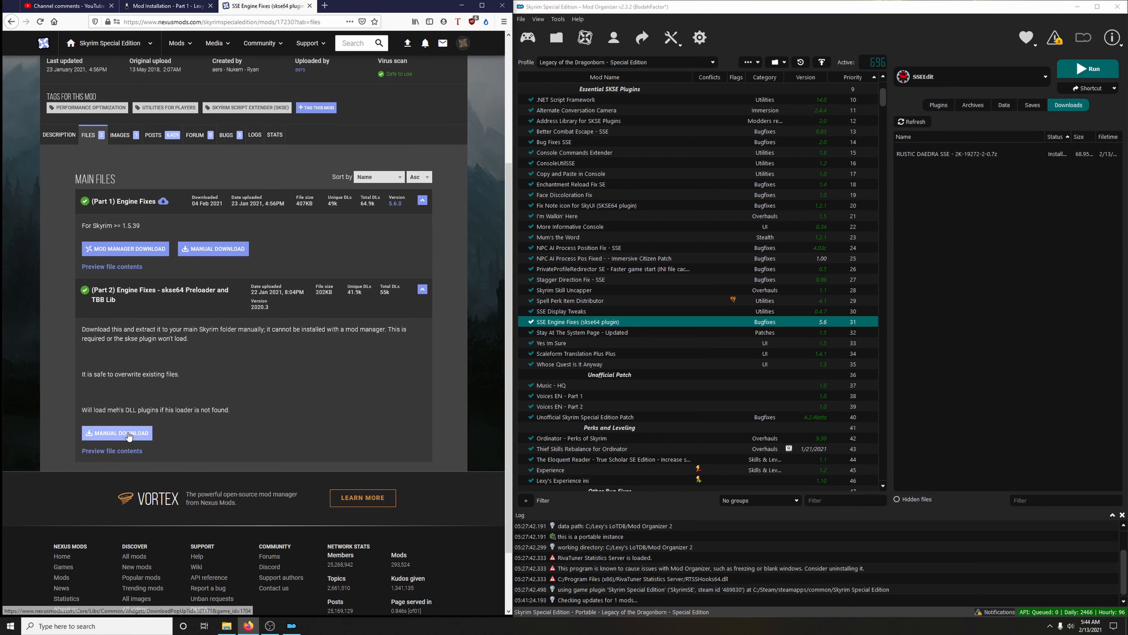
click(117, 433)
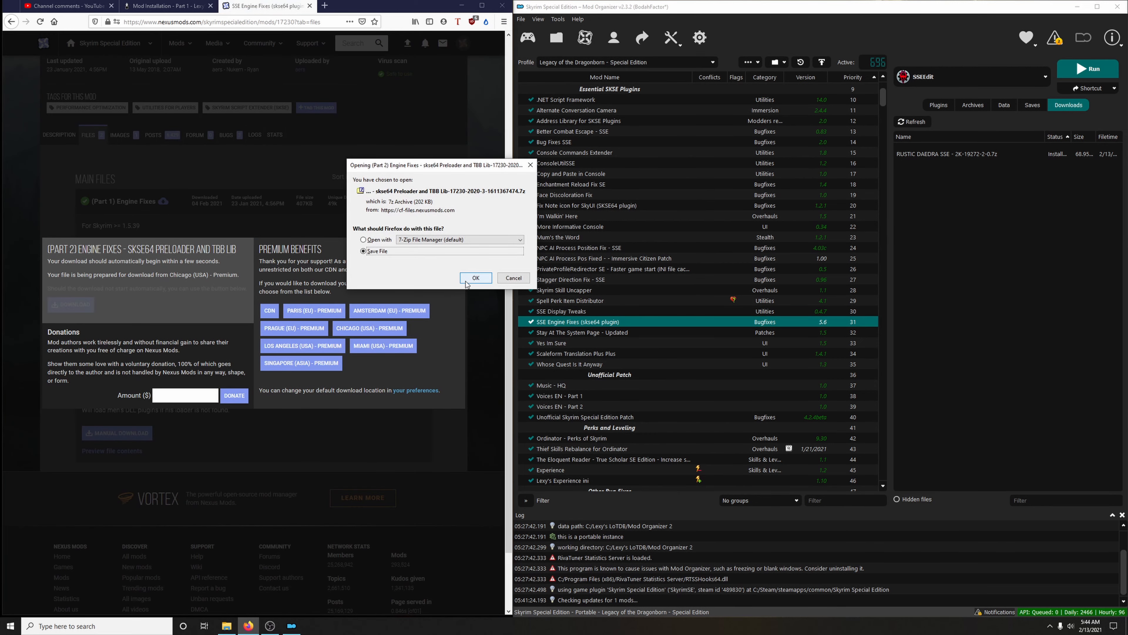
click(472, 275)
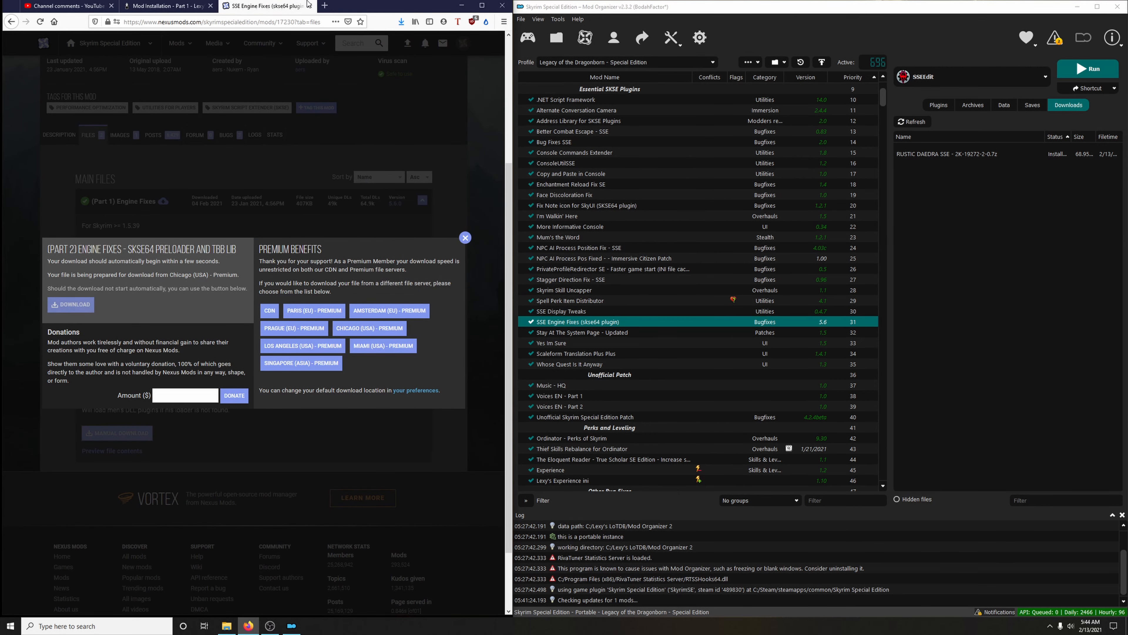
click(465, 237)
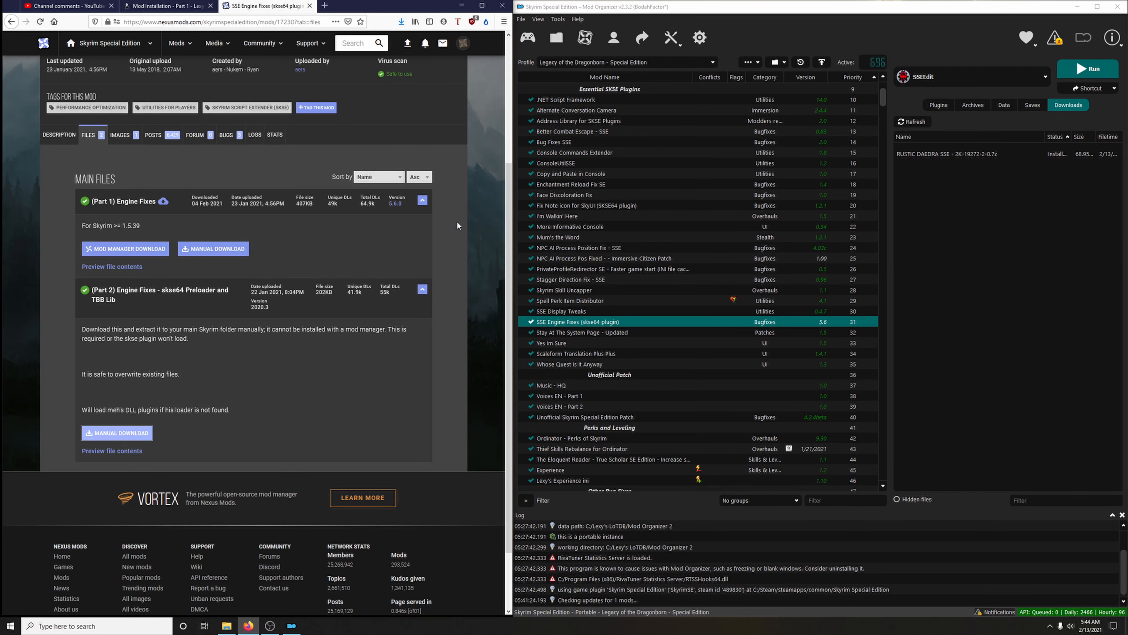
click(309, 5)
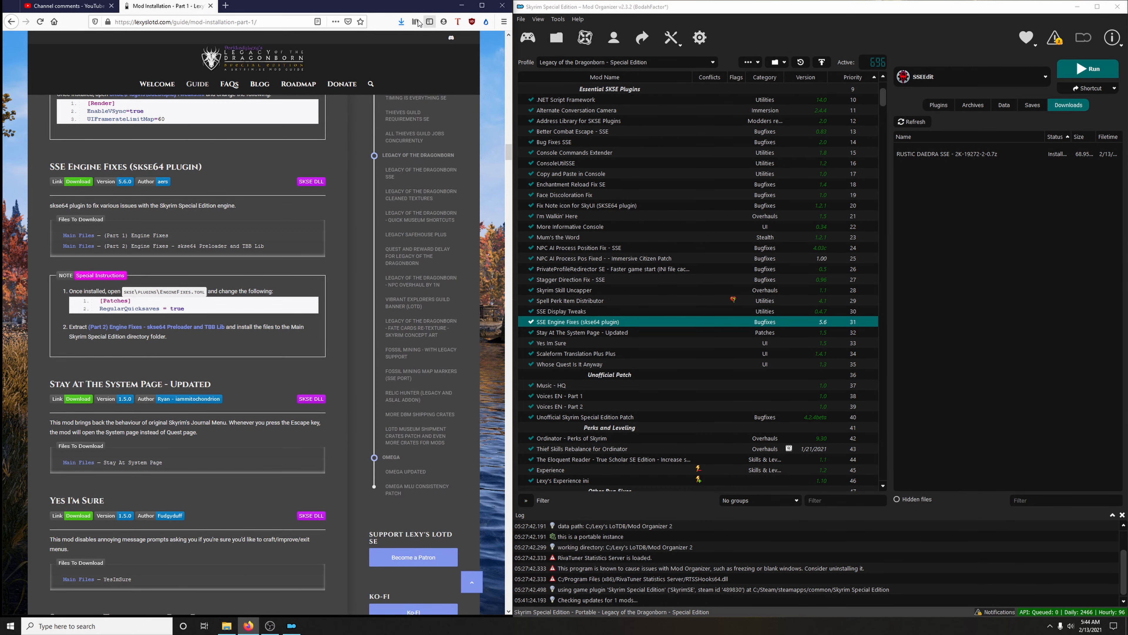
Show the downloaded (Part 2) Engine Fixes archive in its Downloads folder and minimize the browser
click(401, 22)
click(394, 44)
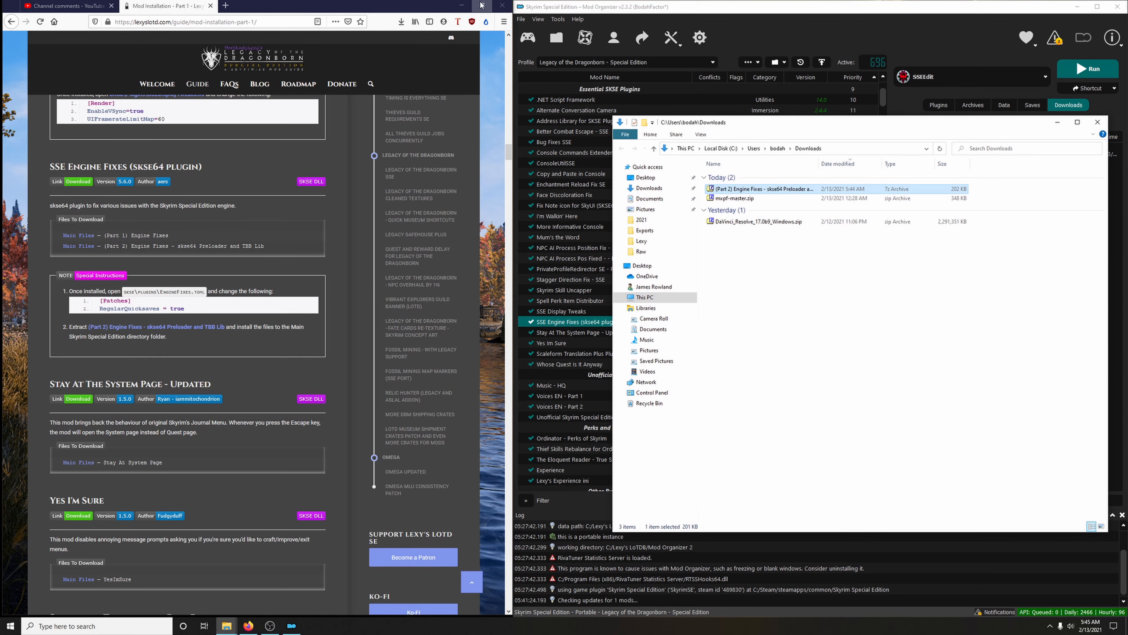
click(462, 6)
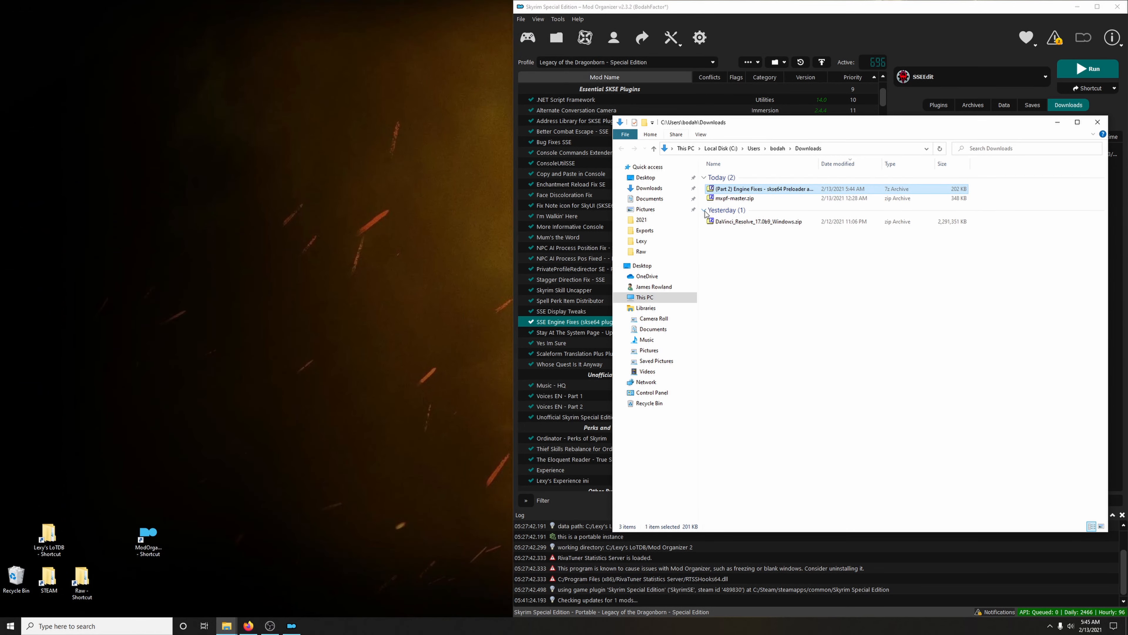
Extract d3dx9_42.dll, tbb.dll and tbbmalloc.dll from the Part 2 Engine Fixes archive into steamapps\common\Skyrim Special Edition, replacing the existing files
double_click(744, 192)
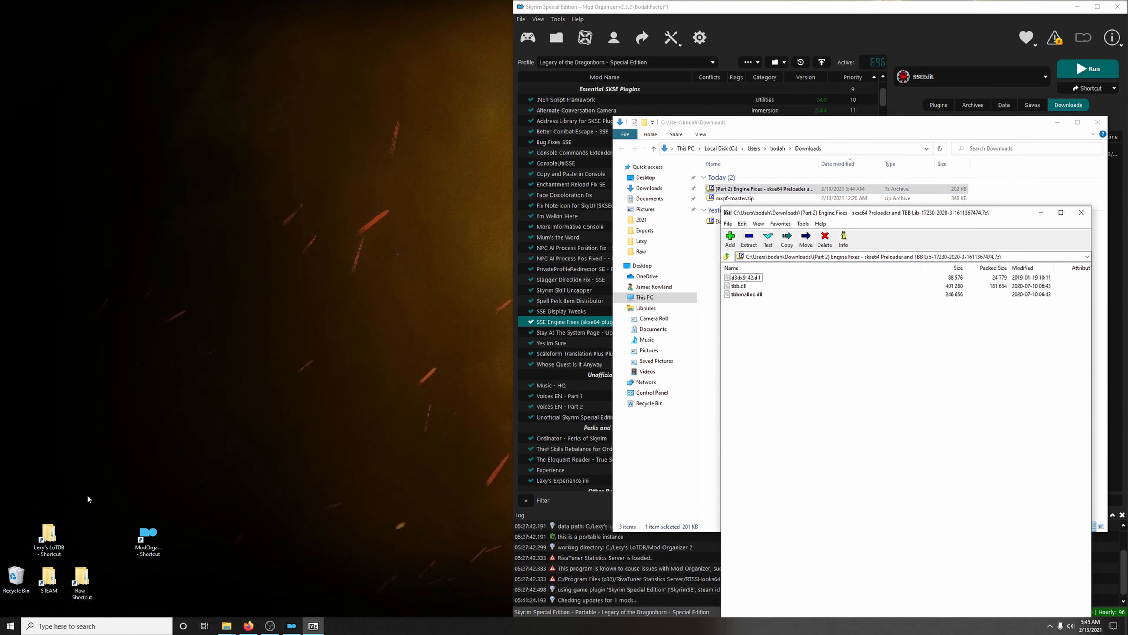
double_click(49, 579)
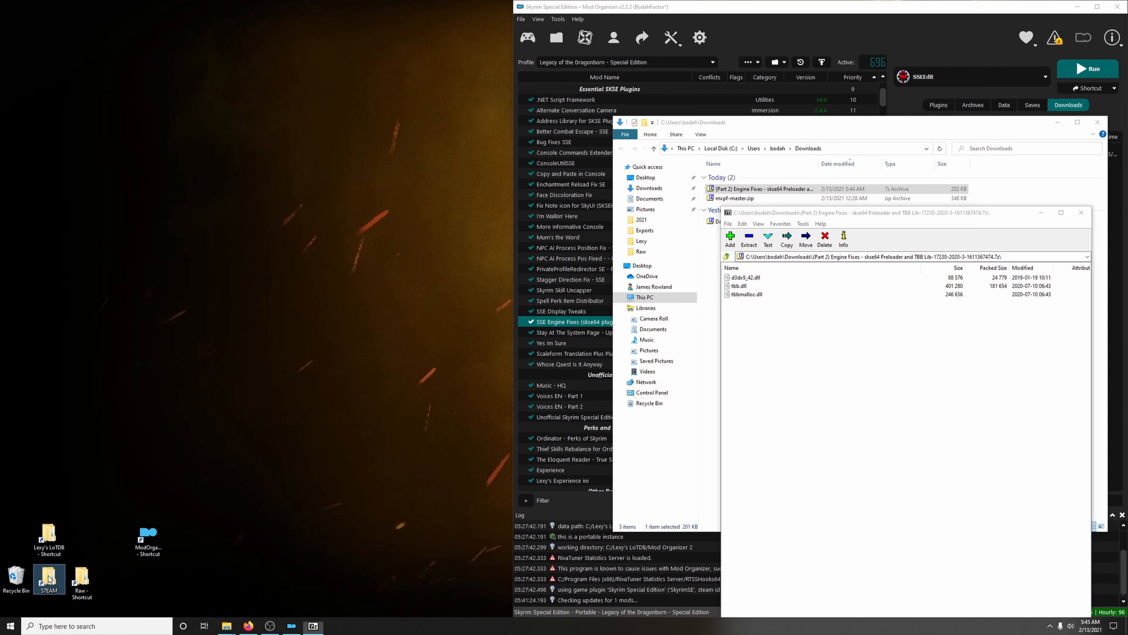
drag(835, 140, 269, 65)
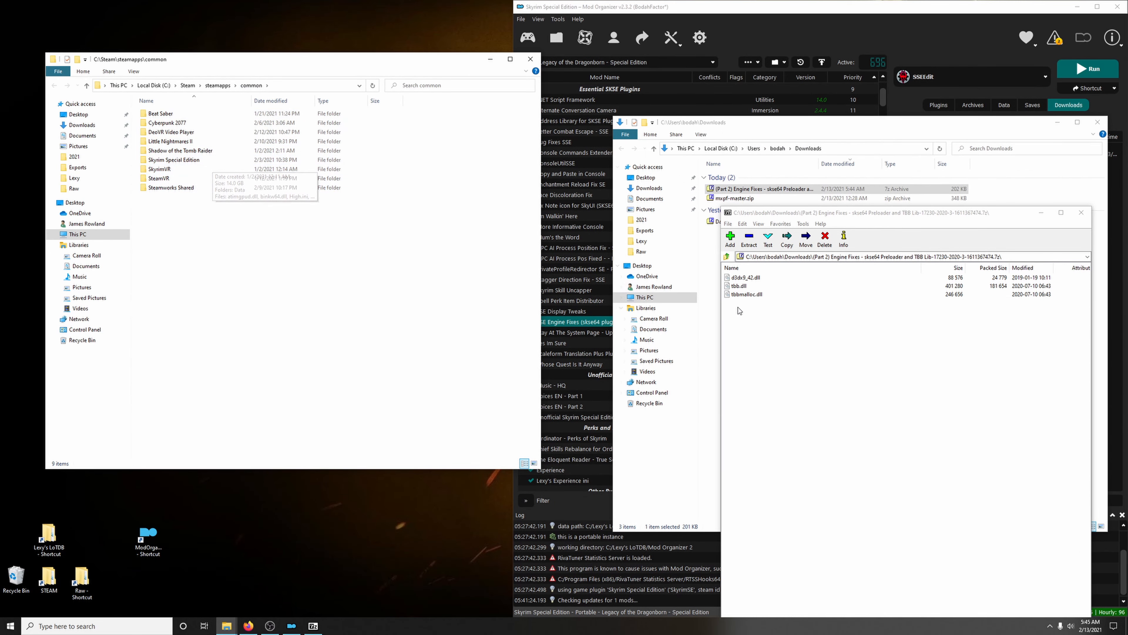
drag(755, 312, 191, 163)
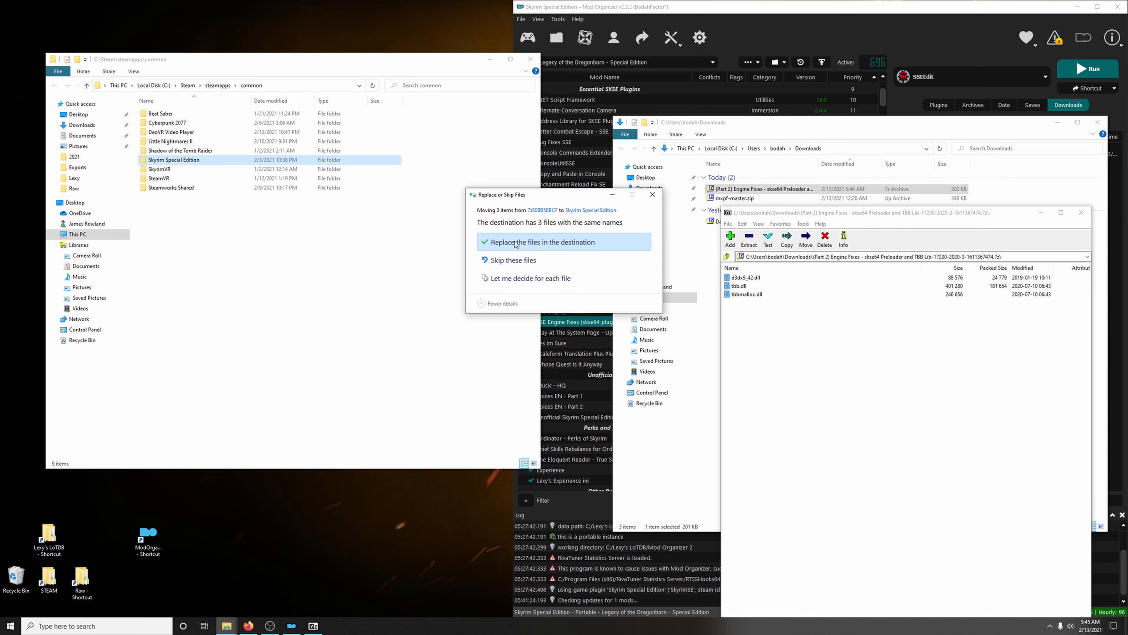
click(547, 242)
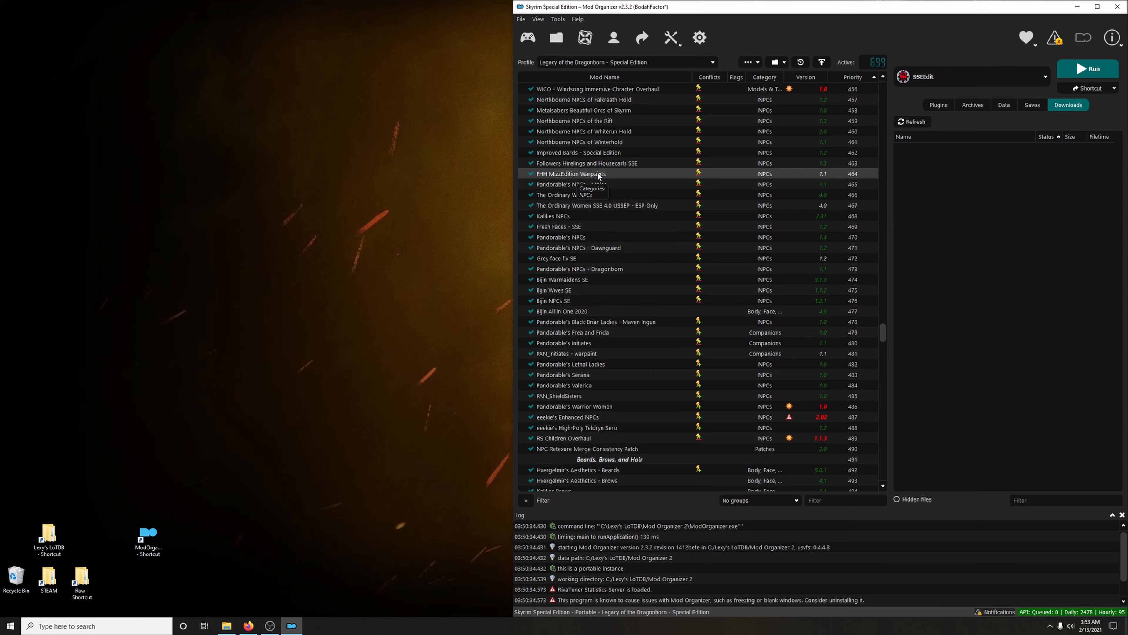
Cut the textures folder from the FHH MizzEdition Warpaints mod's folder in Explorer and close the window
scroll(597, 171, up, 1)
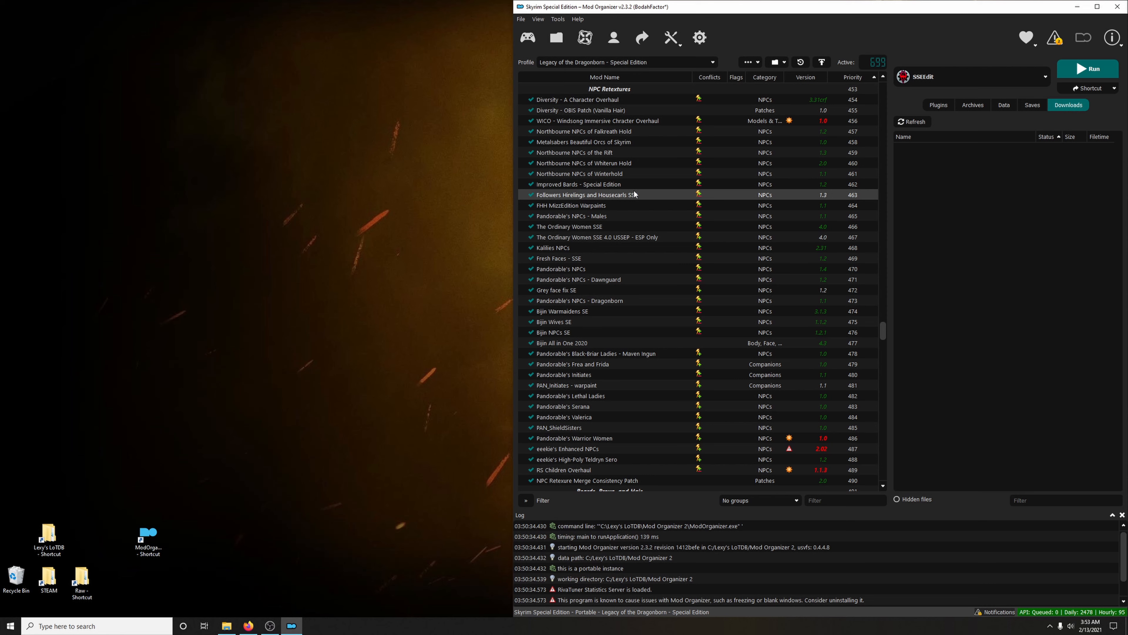
click(563, 205)
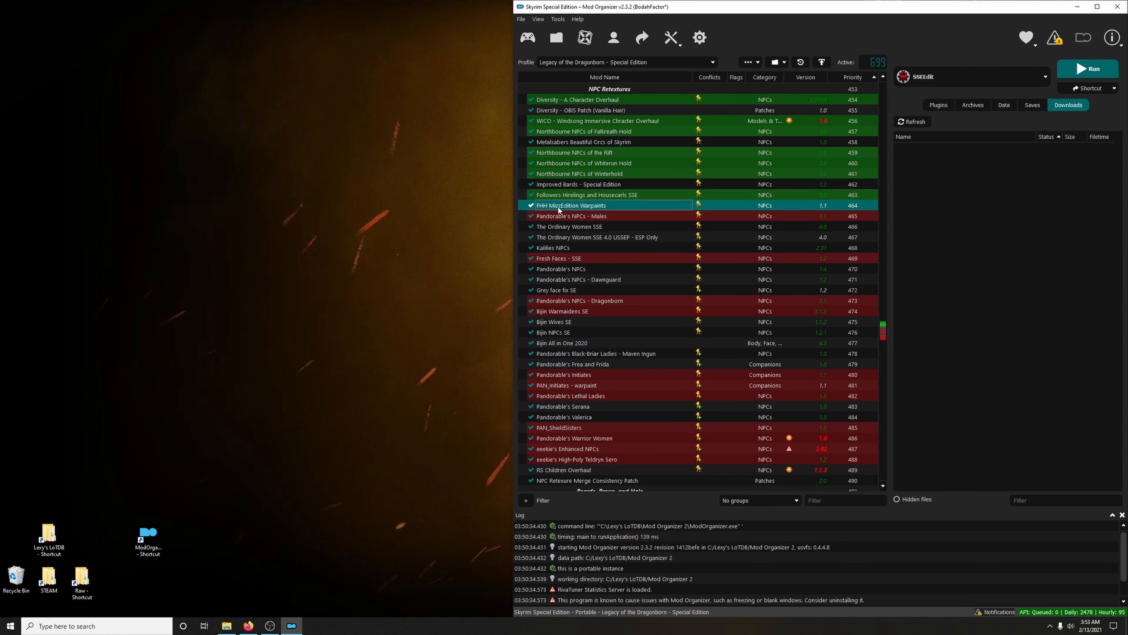
right_click(557, 205)
click(588, 389)
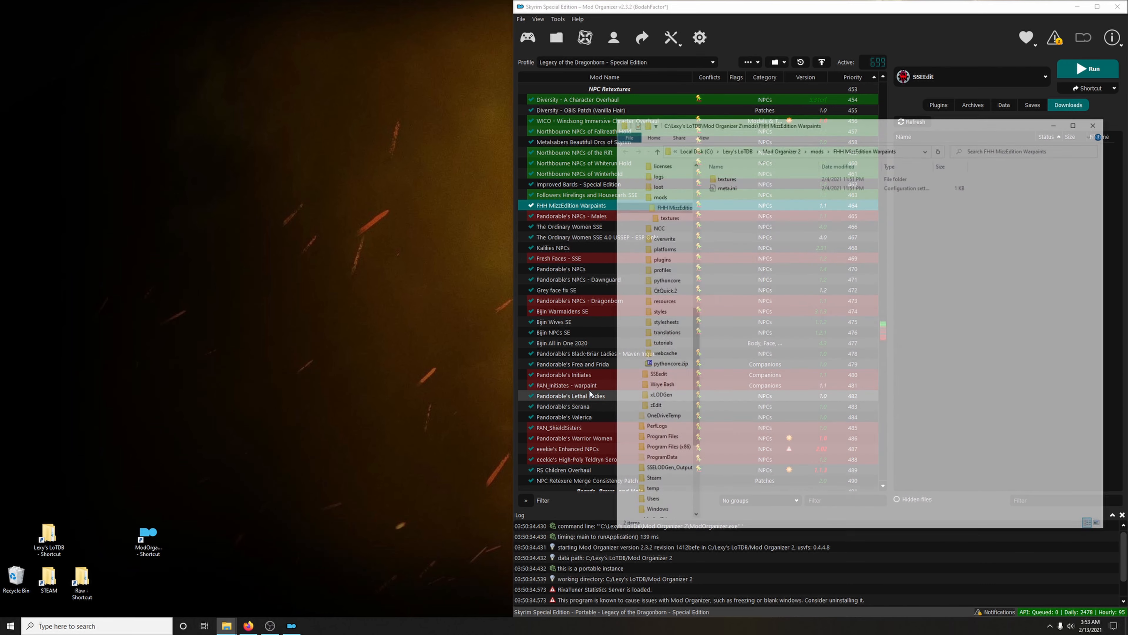
right_click(733, 180)
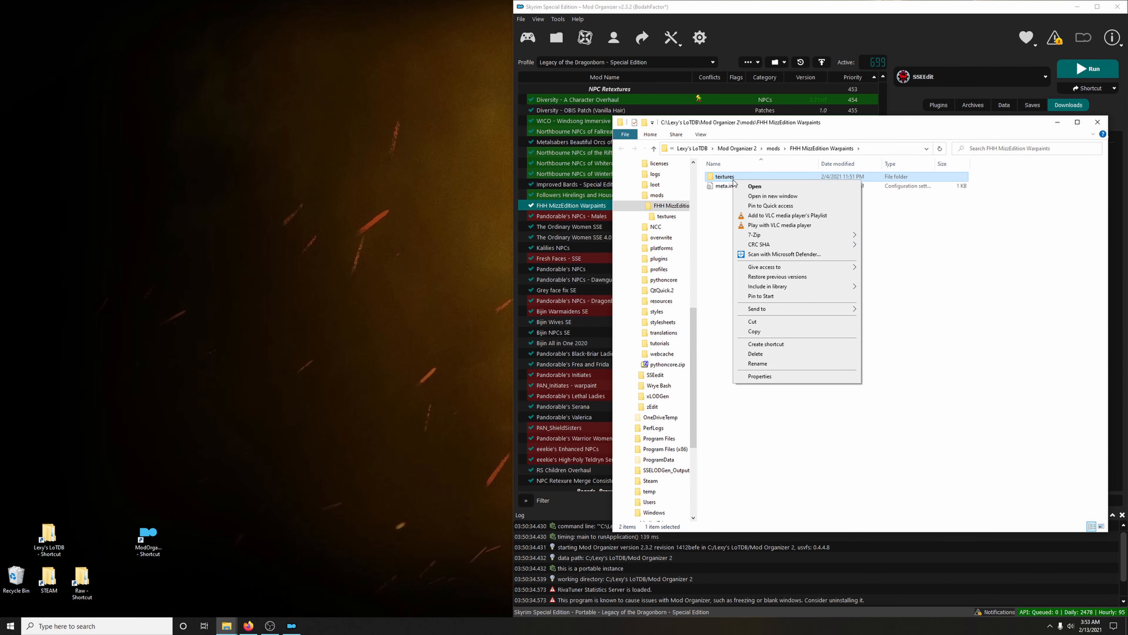
click(753, 322)
click(1097, 122)
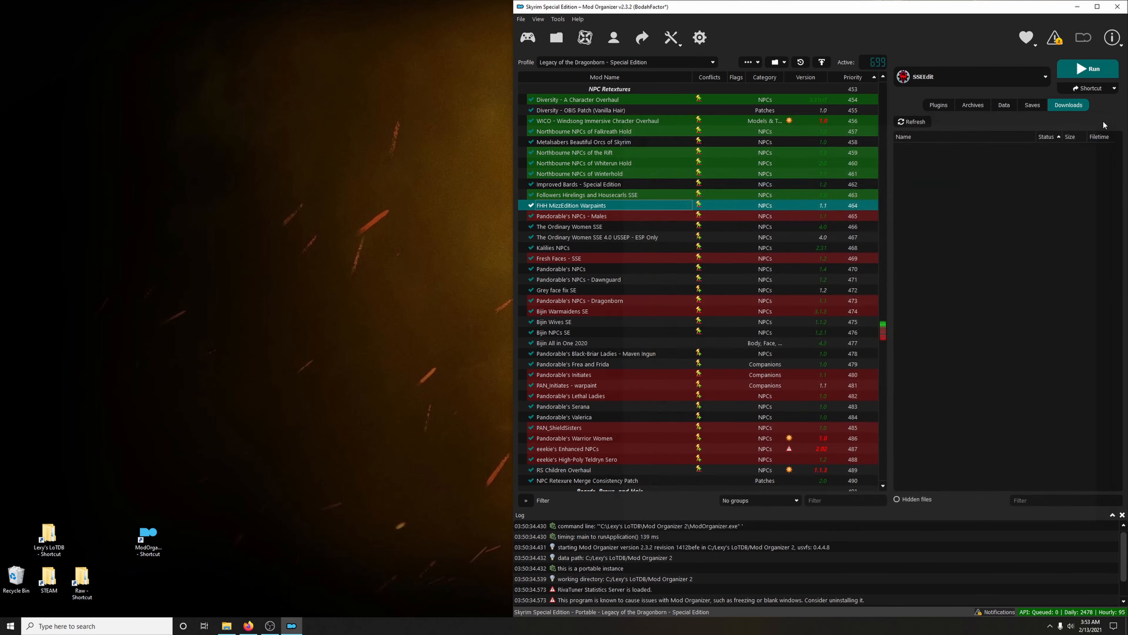
Paste the cut textures folder into the Followers Hirelings and Housecarls SSE mod folder, replacing the duplicate files, and close the window
click(577, 196)
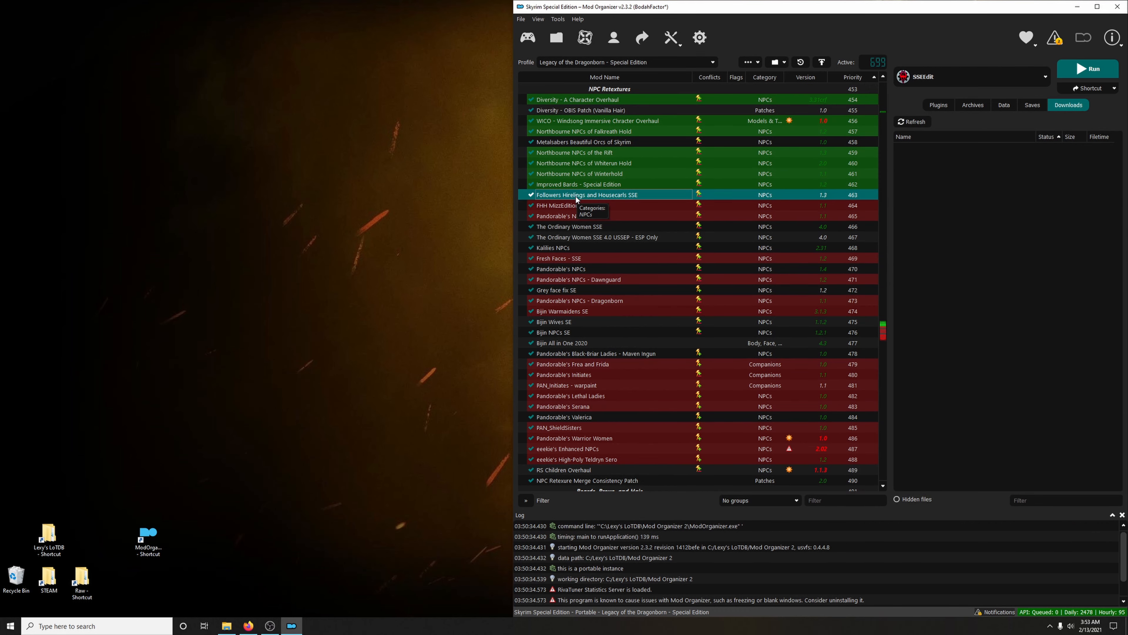
right_click(577, 198)
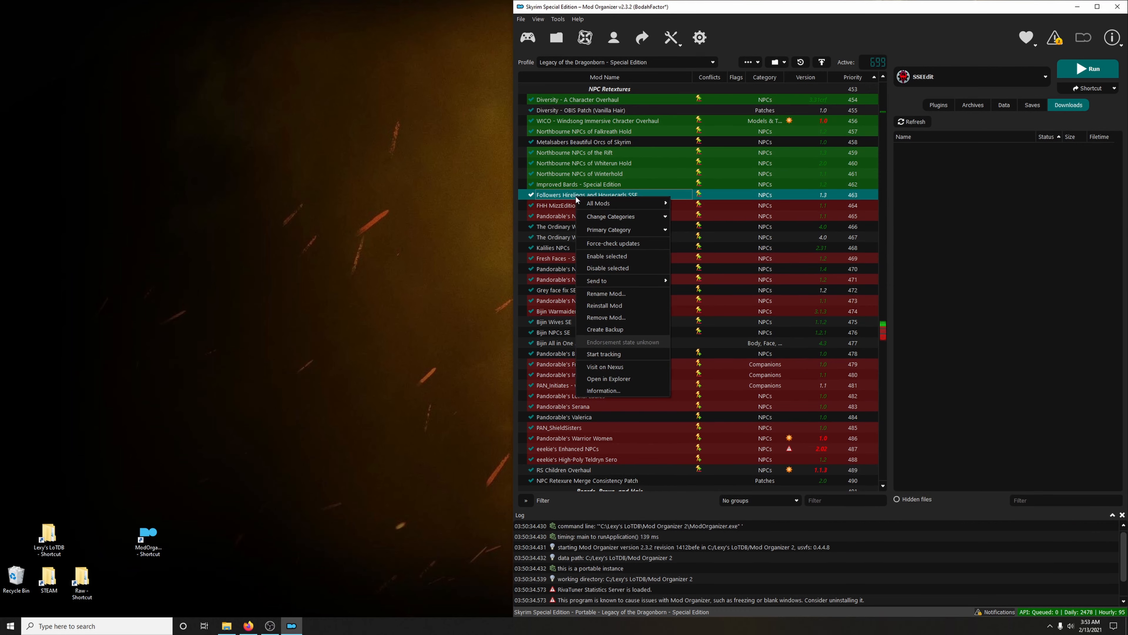
click(614, 378)
right_click(793, 321)
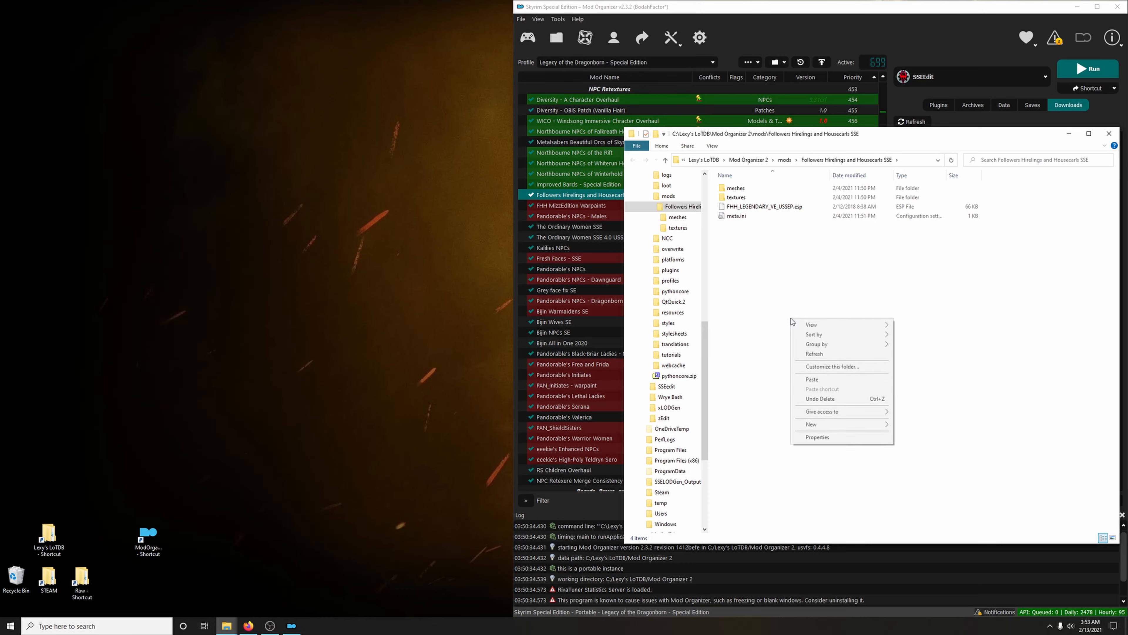
click(812, 379)
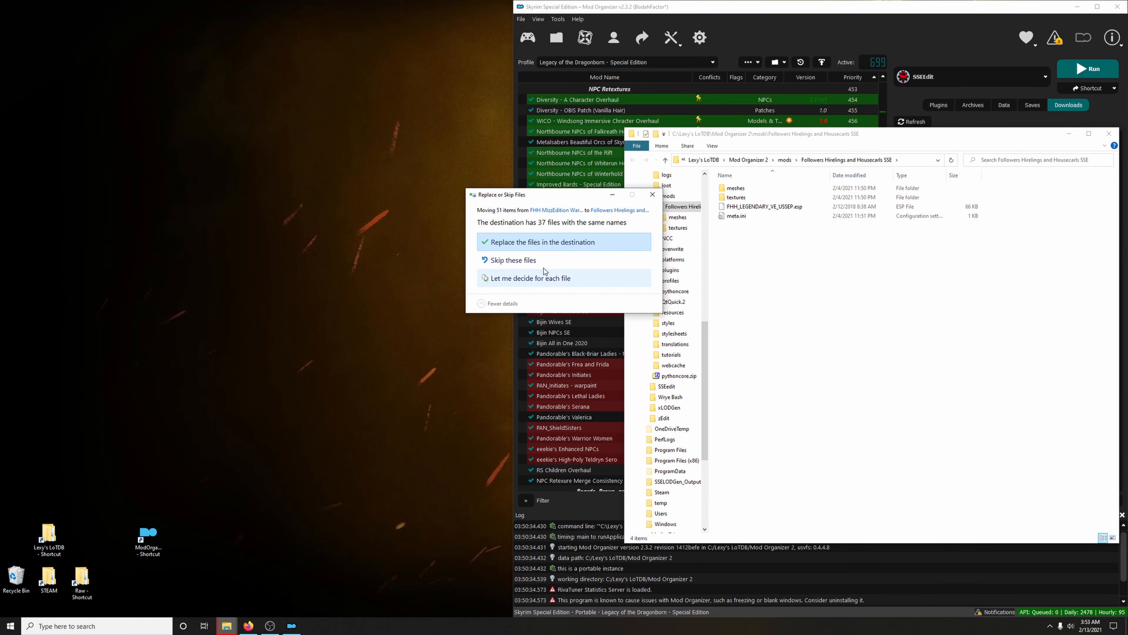
click(567, 244)
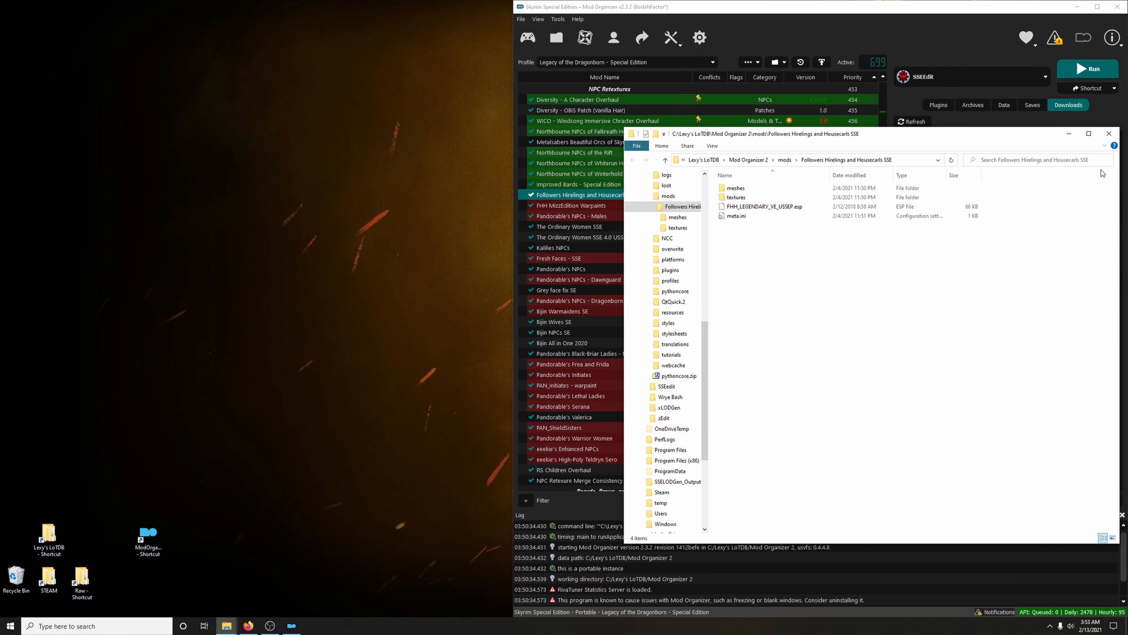
click(1112, 138)
Remove the FHH MizzEdition Warpaints mod from the mod list and confirm the removal
click(587, 205)
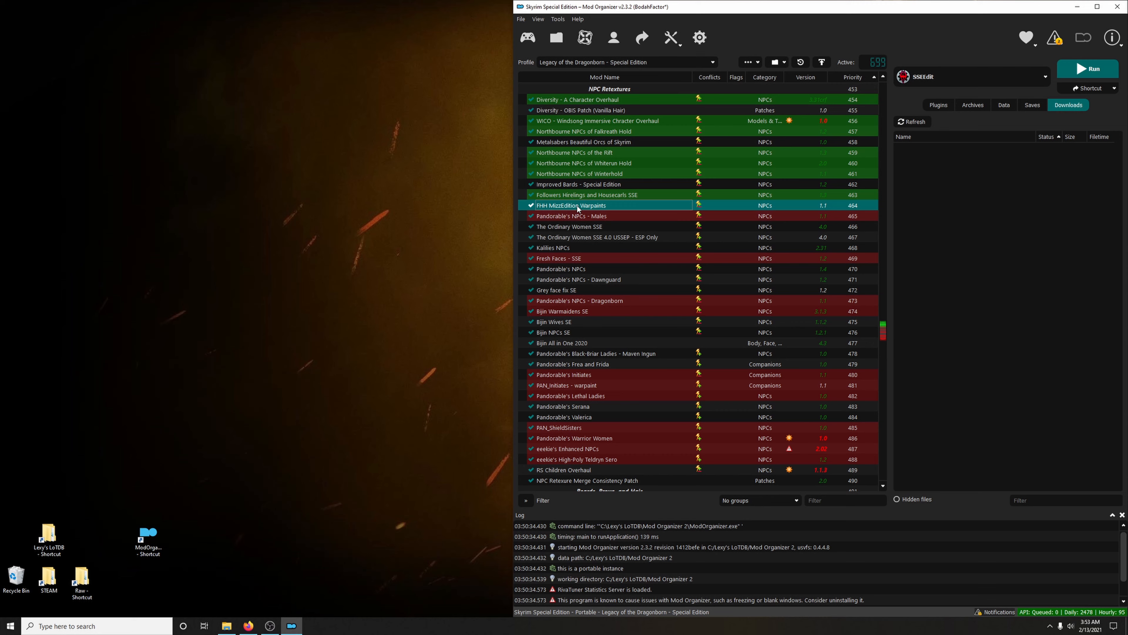
right_click(566, 205)
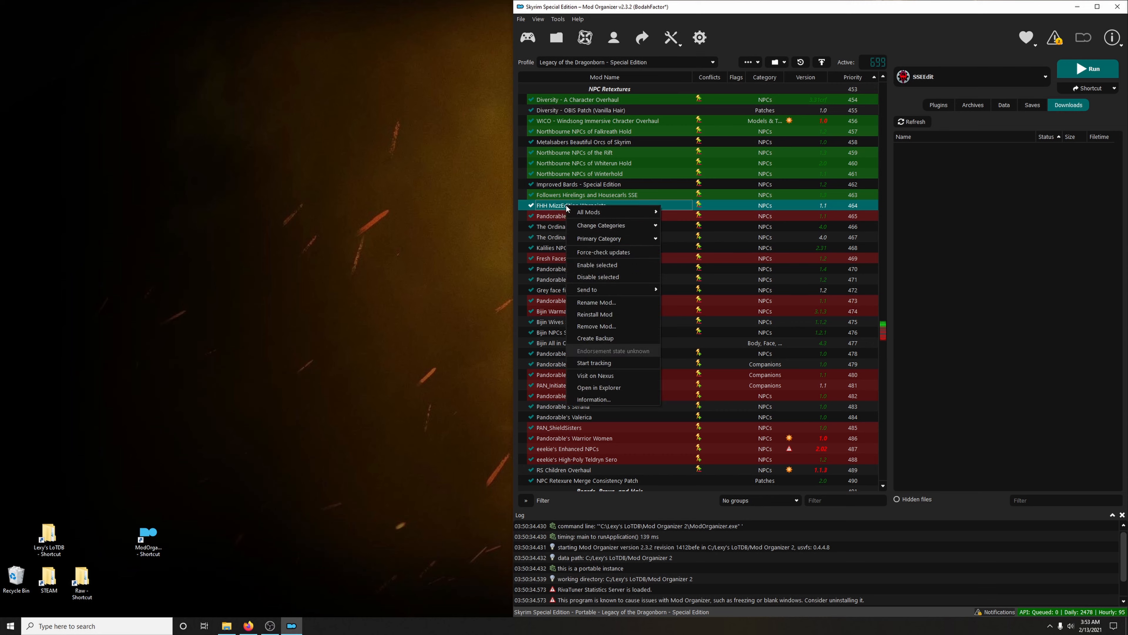
click(595, 326)
click(626, 319)
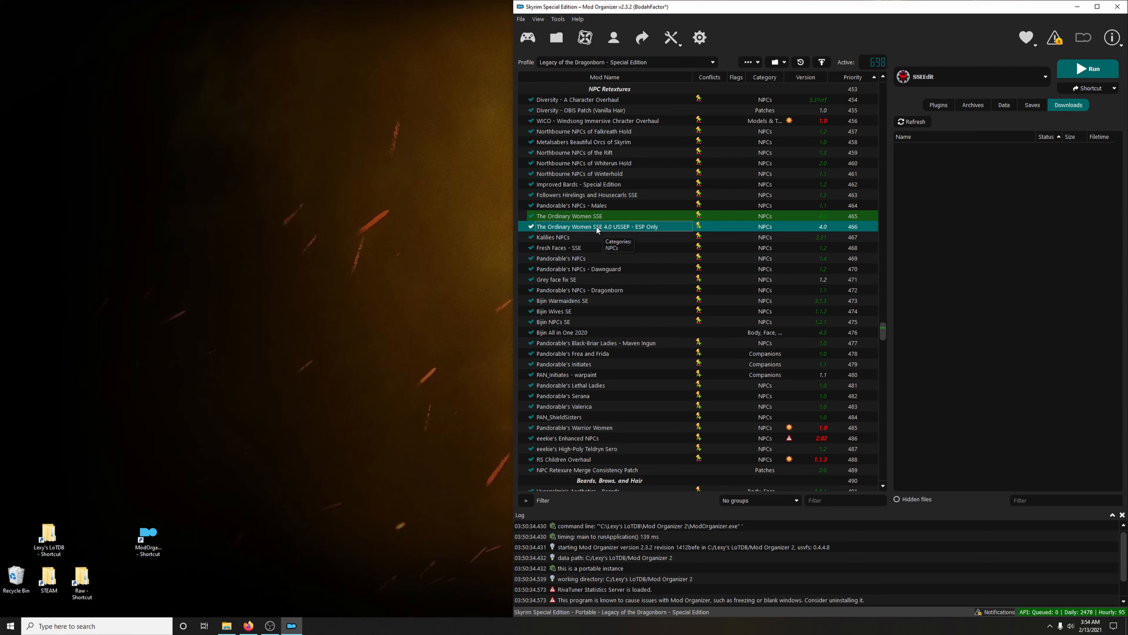
right_click(567, 228)
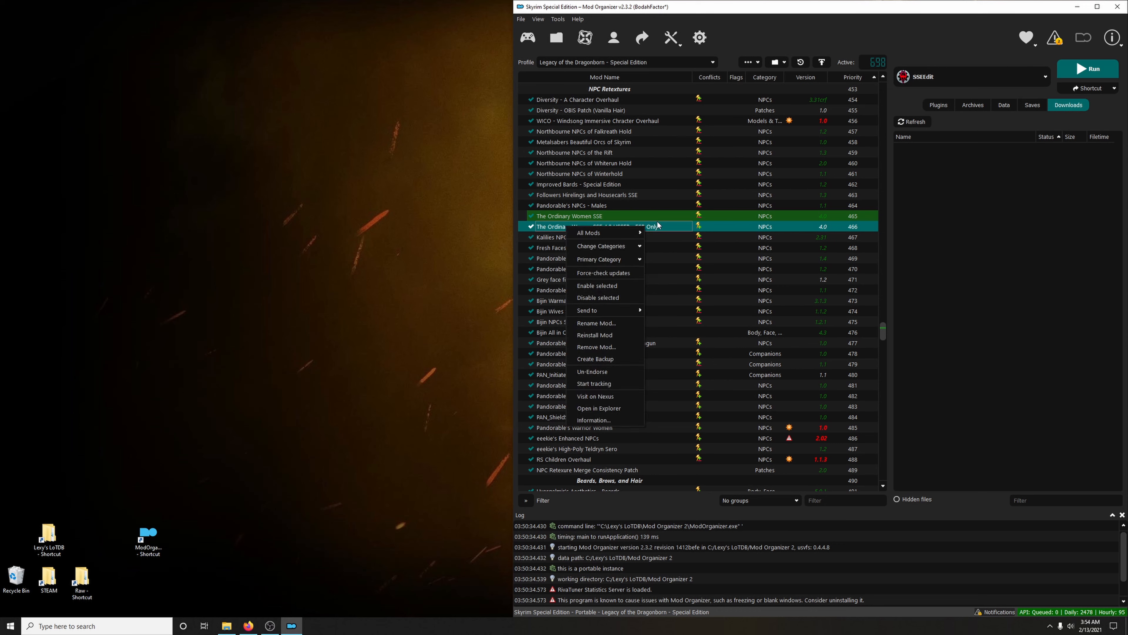
click(596, 324)
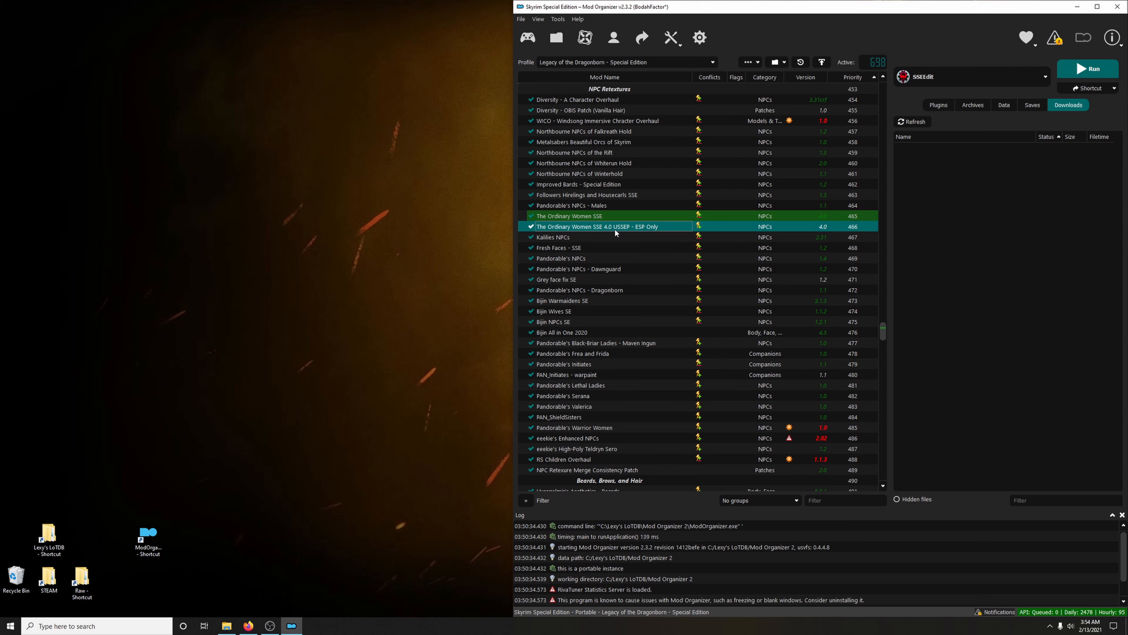
key(Return)
Cut The Ordinary Women.esp from the folder of The Ordinary Women SSE 4.0 USSEP - ESP Only and close the window
right_click(588, 228)
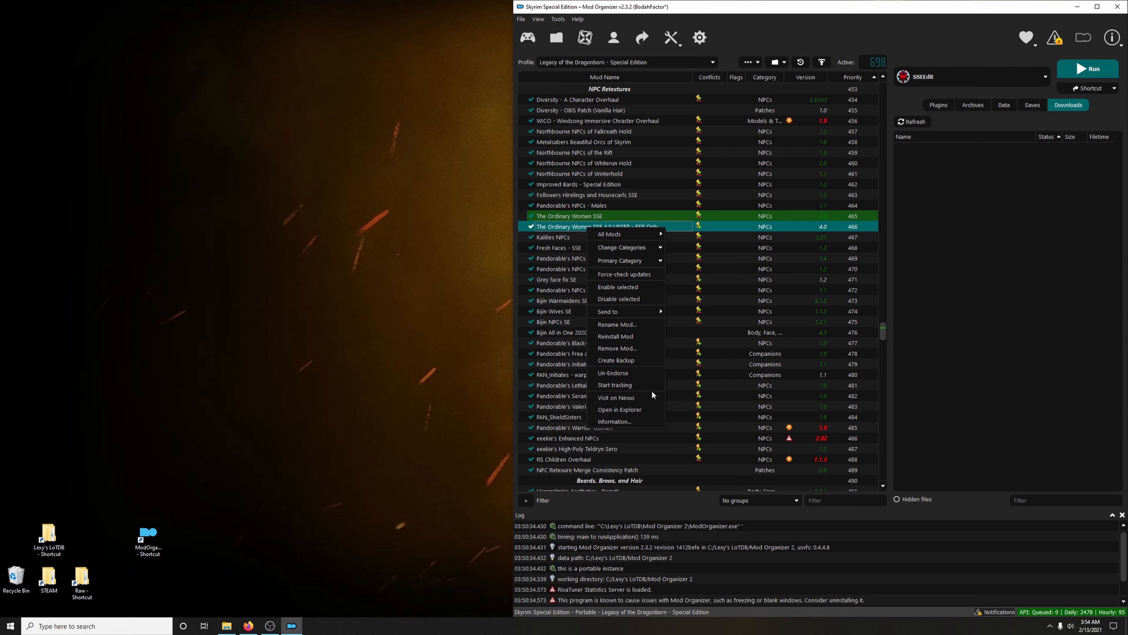
click(630, 410)
click(136, 71)
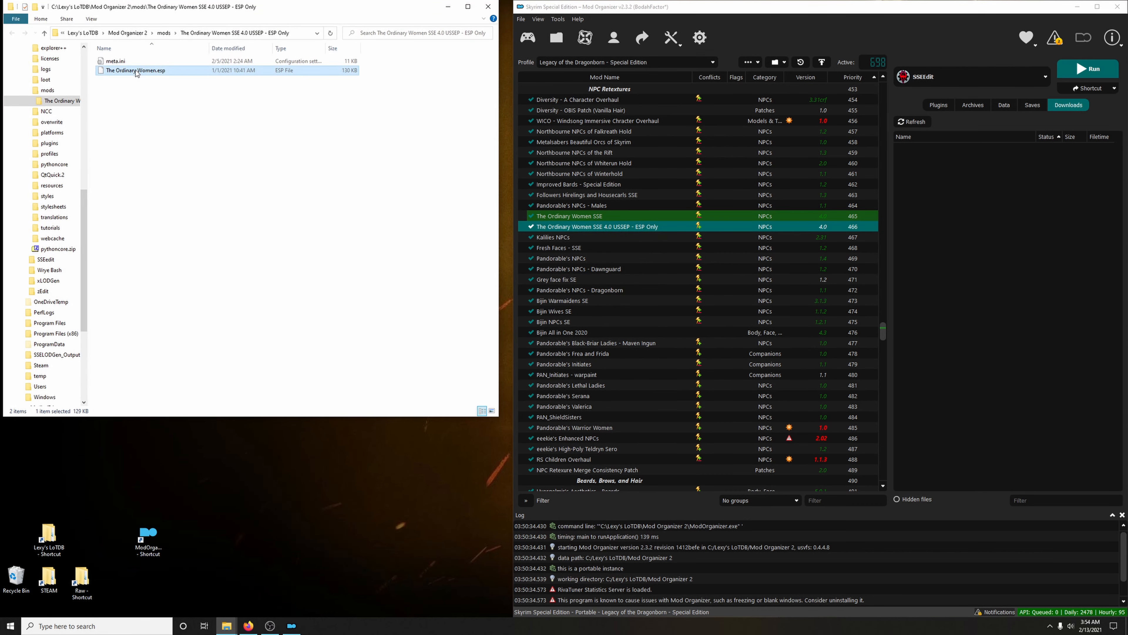
right_click(135, 71)
click(241, 159)
click(490, 7)
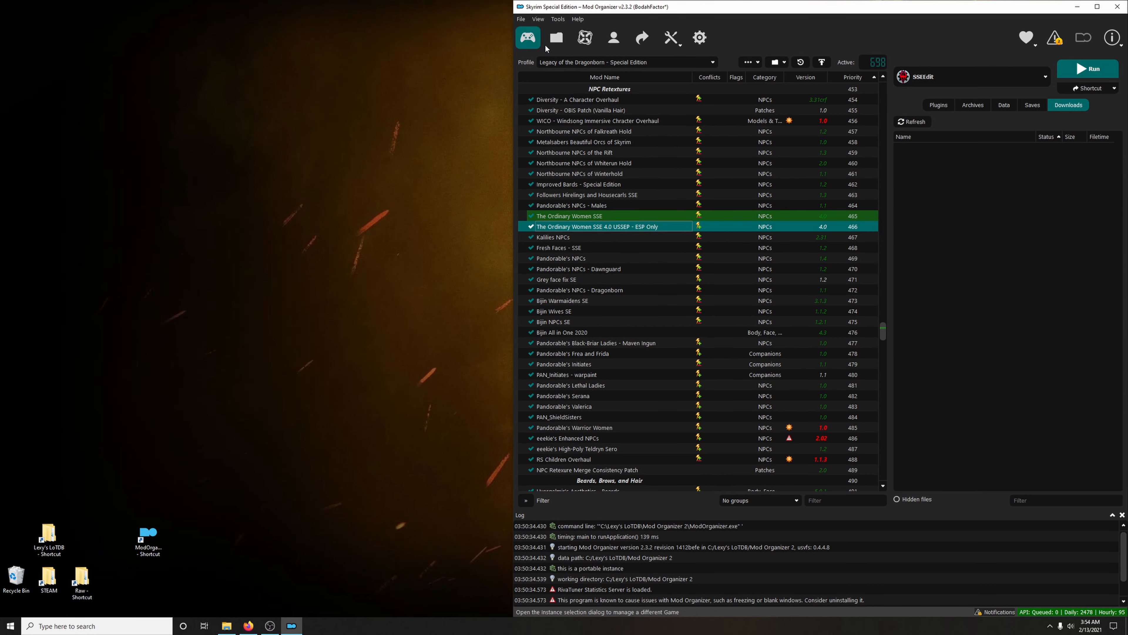
Paste the cut The Ordinary Women.esp into The Ordinary Women SSE mod folder, replacing the existing file, and close the window
click(552, 217)
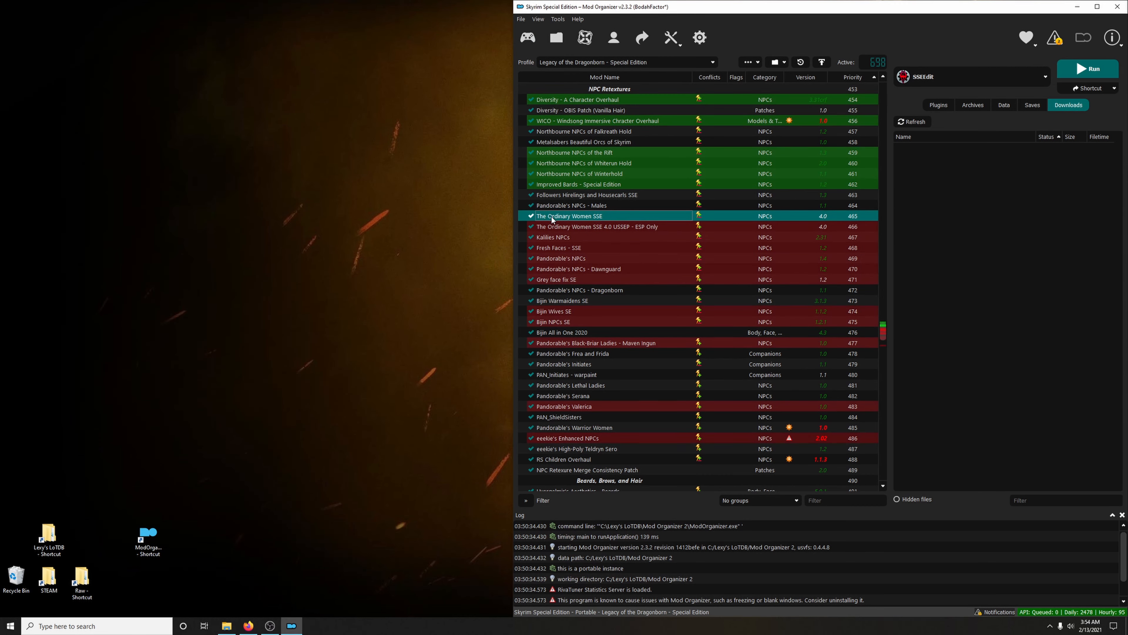
right_click(569, 220)
click(602, 400)
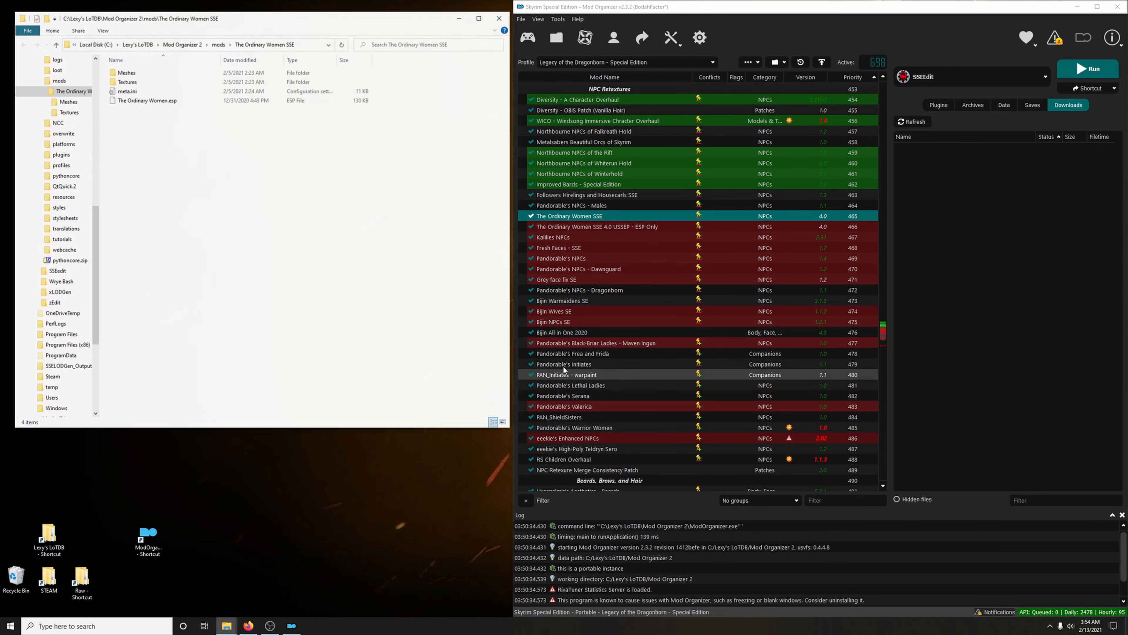
right_click(218, 193)
click(249, 256)
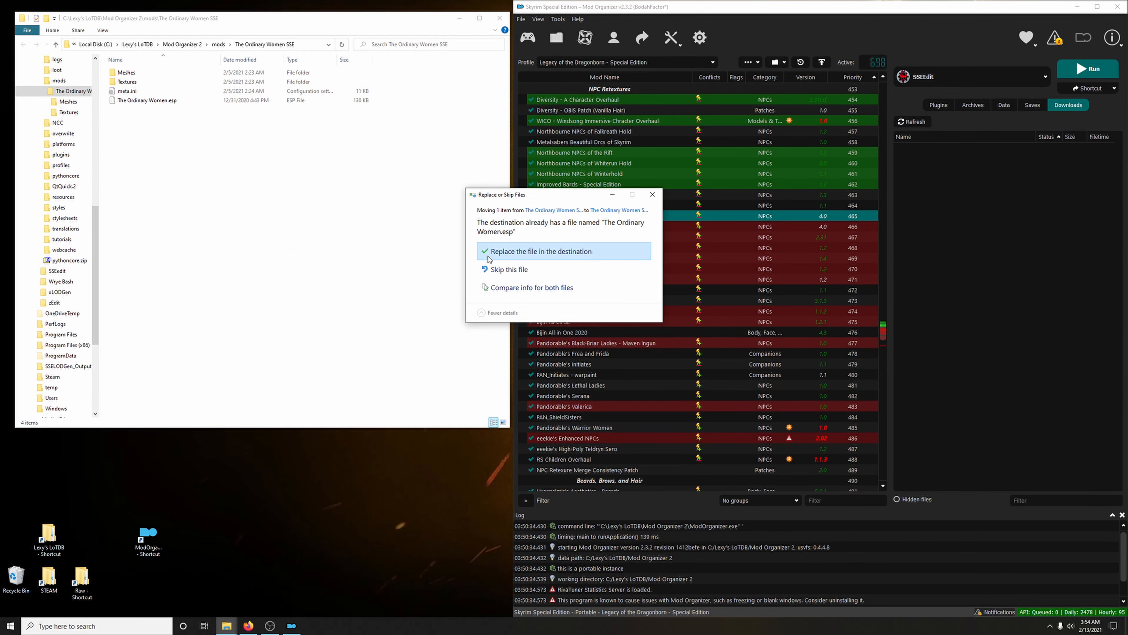
click(489, 259)
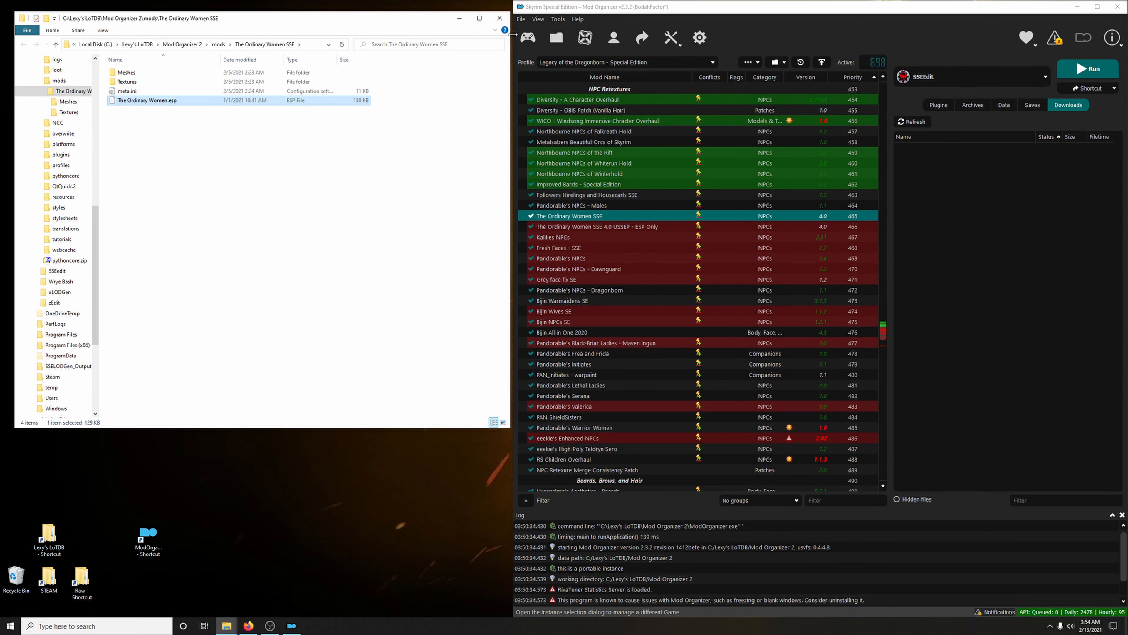
click(499, 18)
Remove The Ordinary Women SSE 4.0 USSEP - ESP Only from the mod list and confirm the removal
click(591, 226)
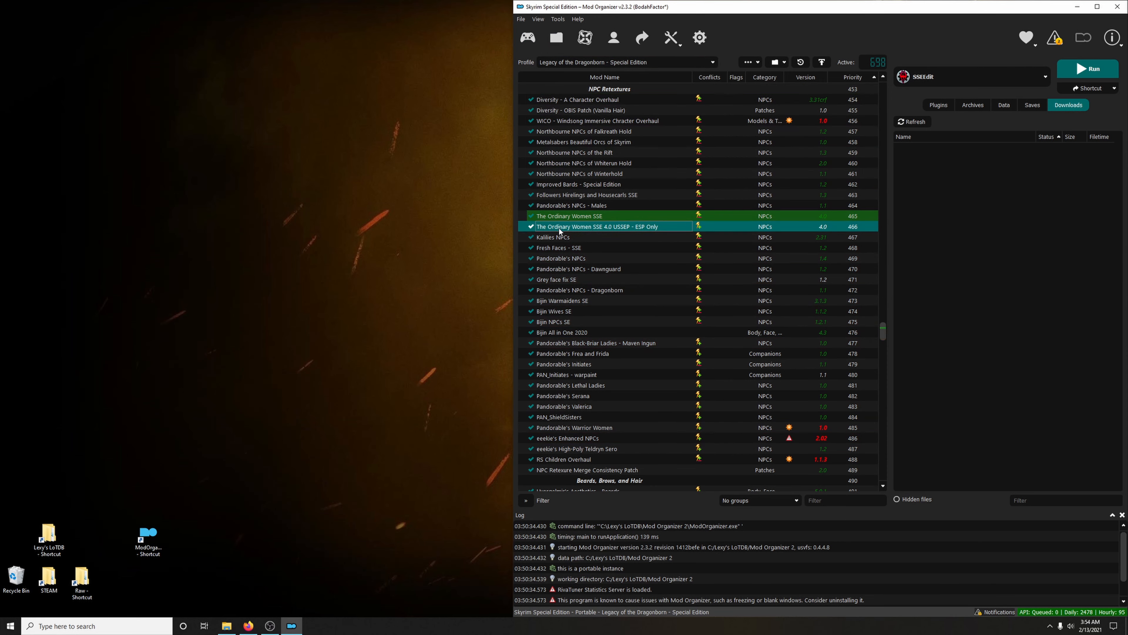
right_click(589, 230)
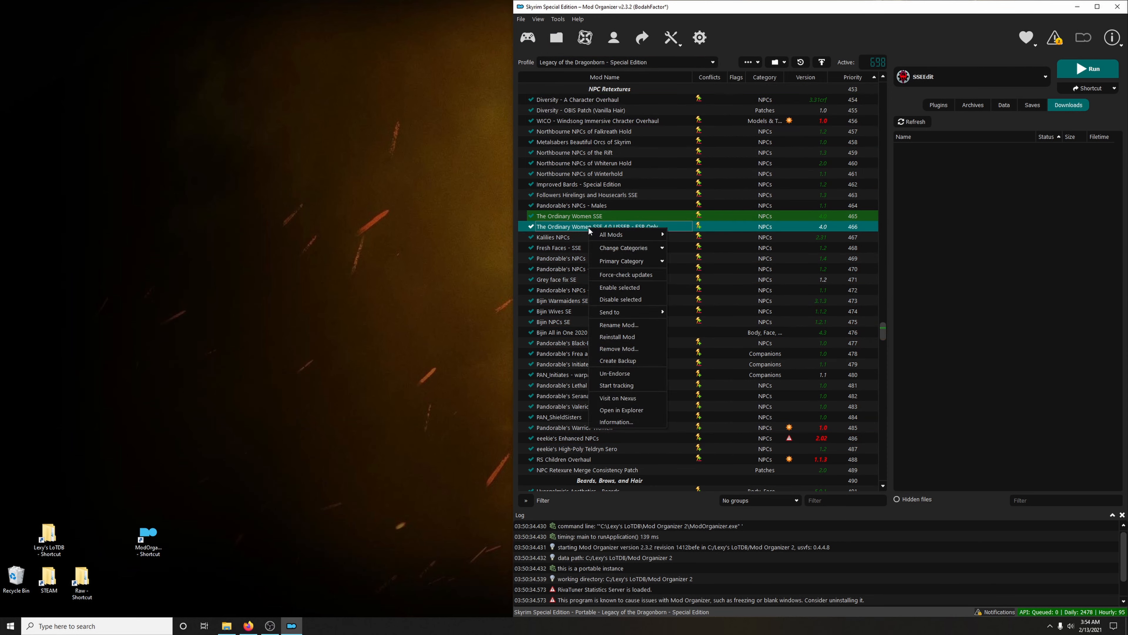
click(606, 347)
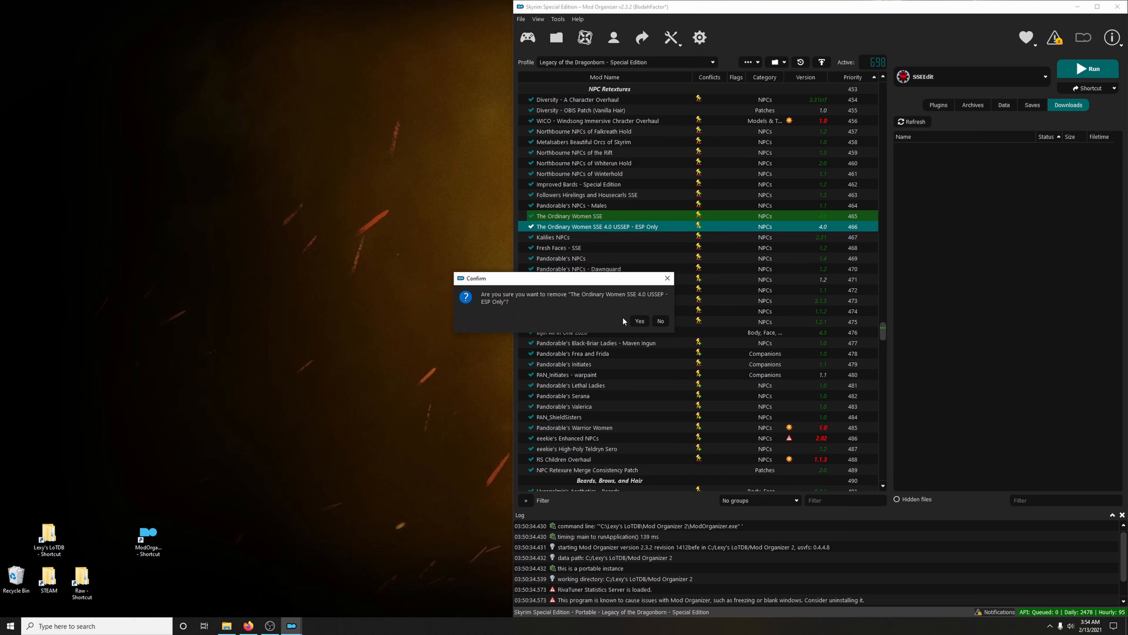
click(638, 321)
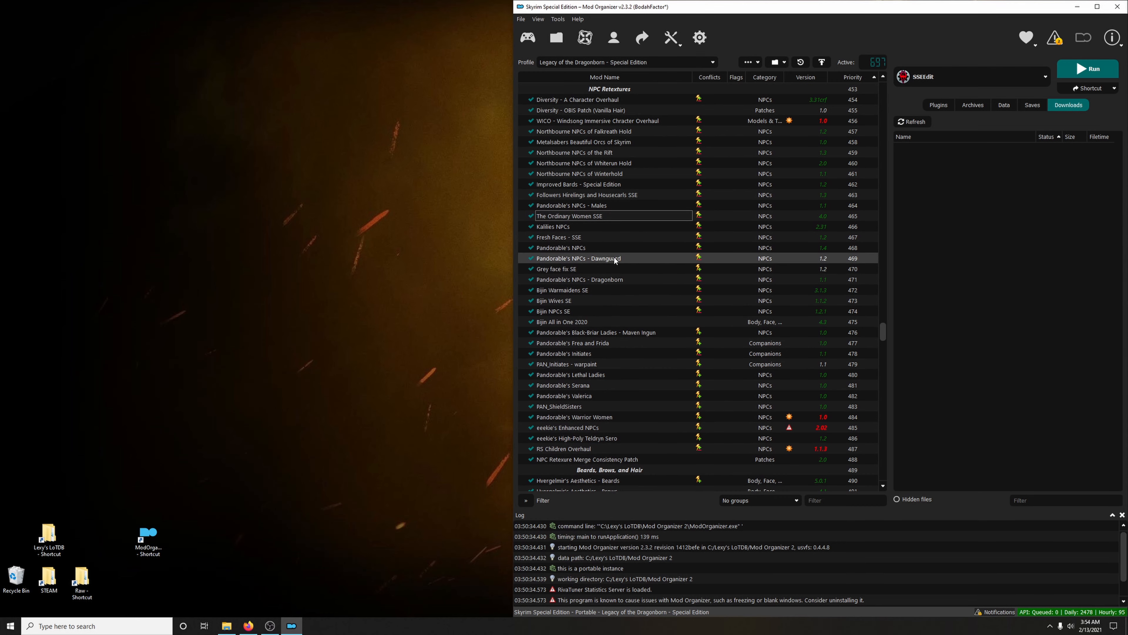
Cut the Meshes folder, meta.ini and PAN_NPCs_DG.esp from the Grey face fix SE mod folder and close the window
scroll(573, 237, down, 1)
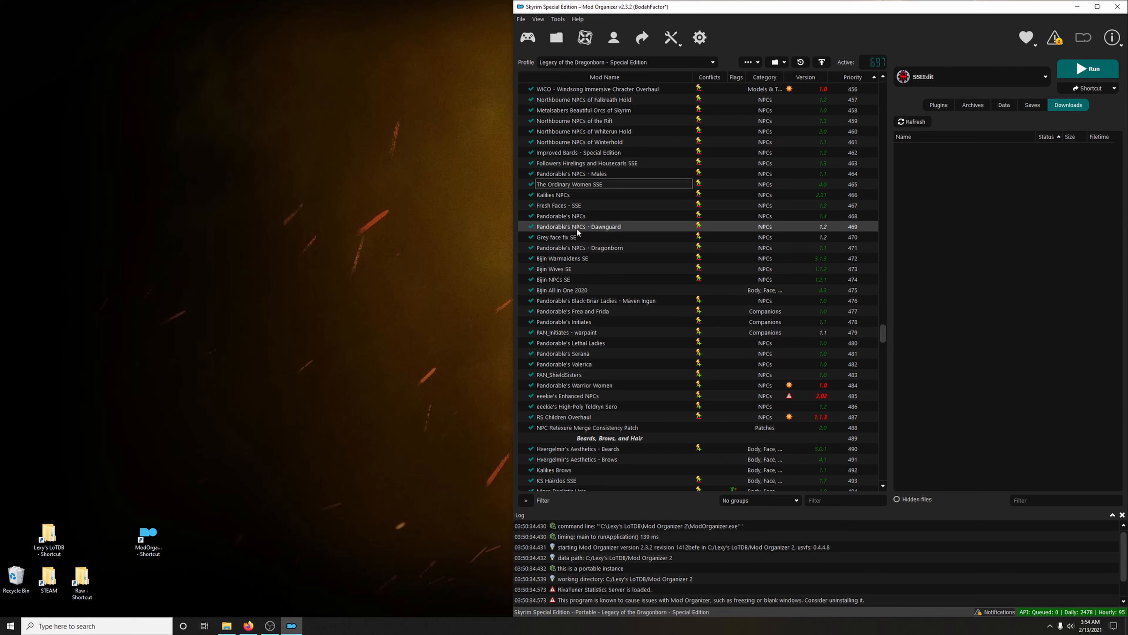
click(552, 239)
right_click(552, 238)
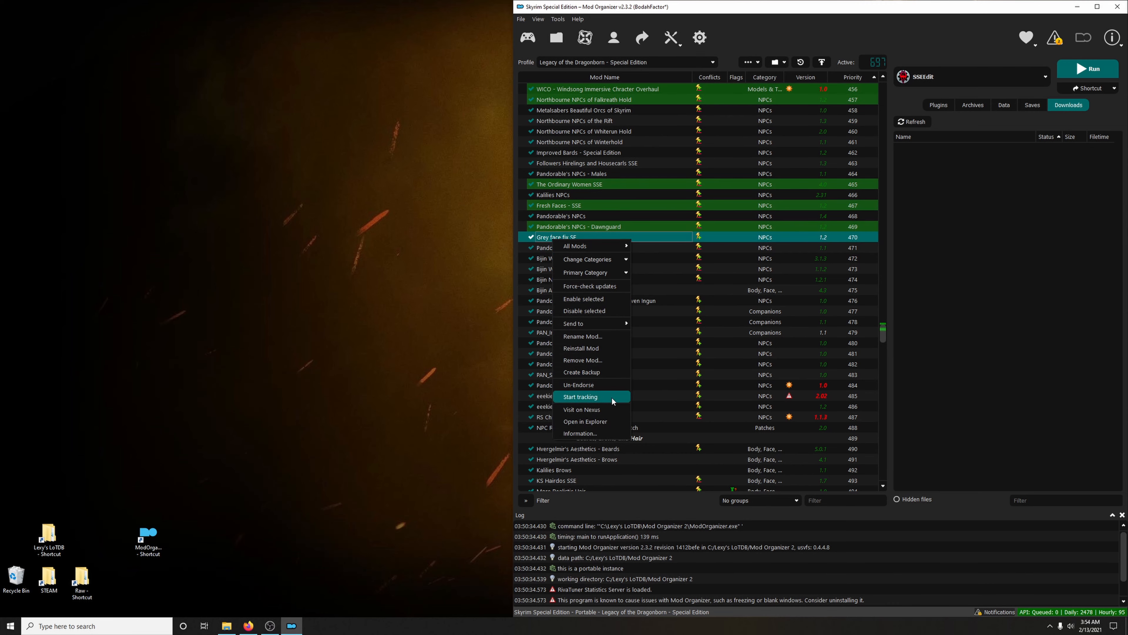
click(601, 418)
drag(204, 134, 141, 82)
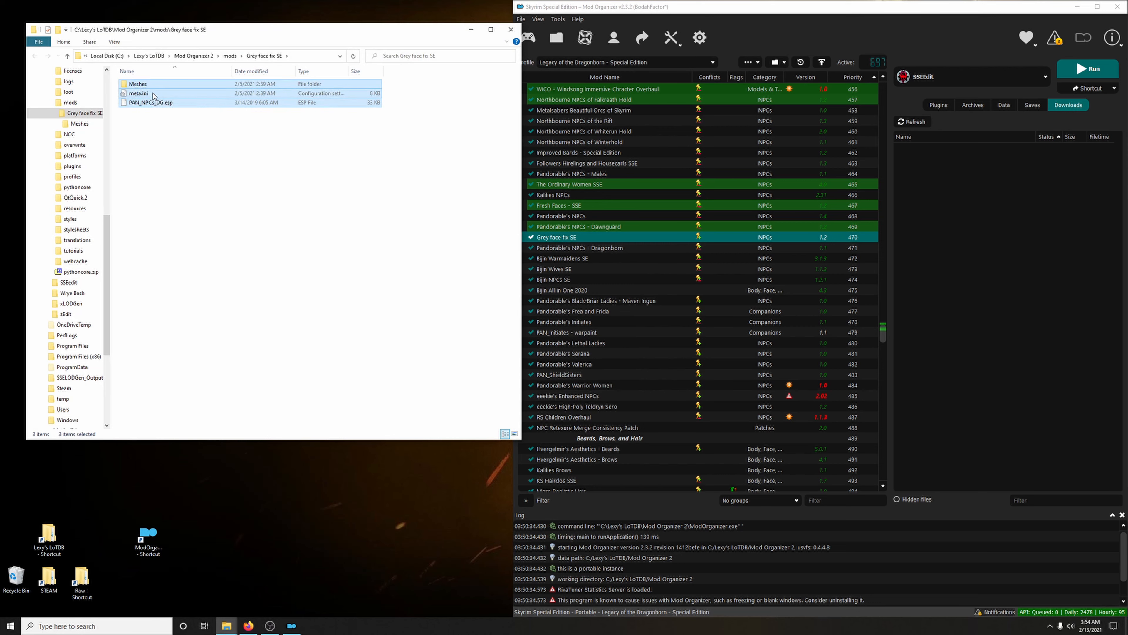
right_click(155, 97)
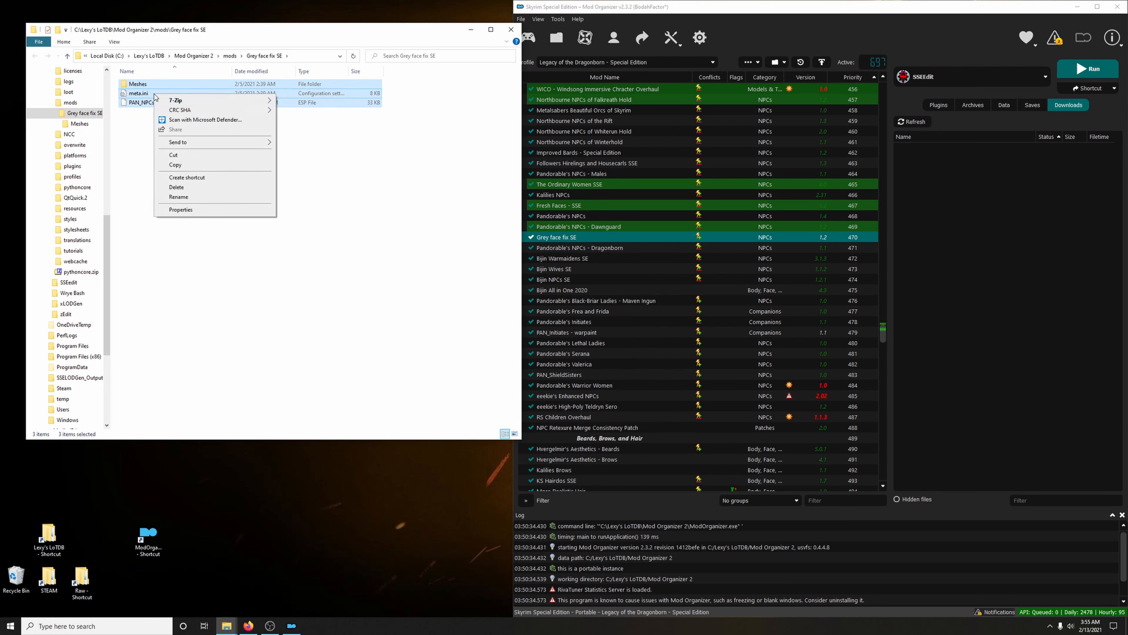
click(174, 155)
click(511, 29)
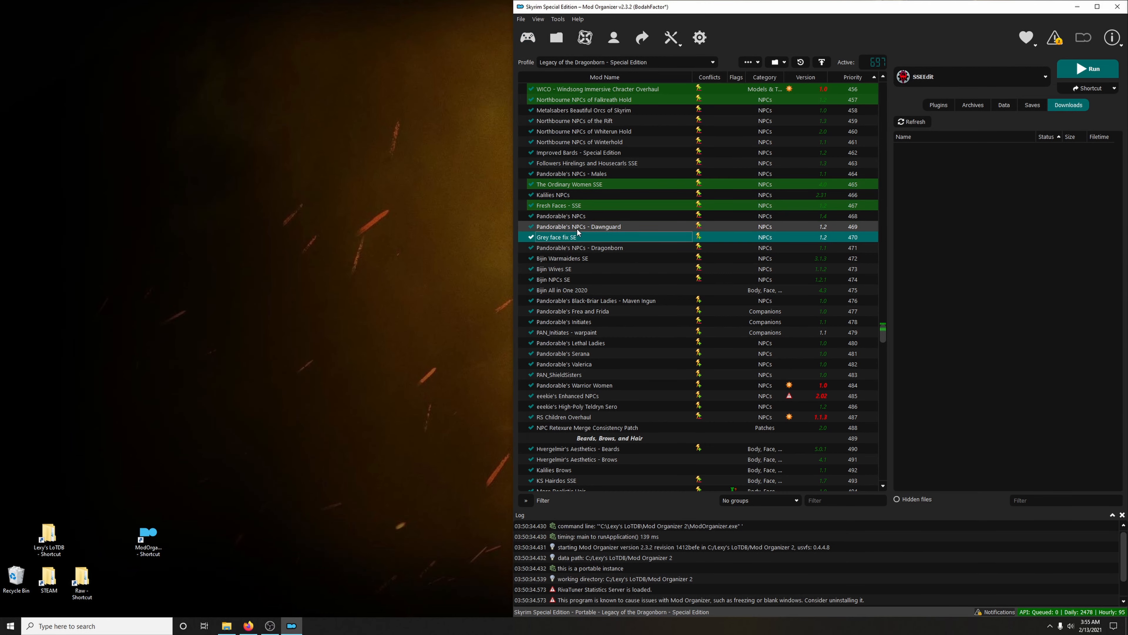
Paste the cut files into the Pandorable's NPCs - Dawnguard mod folder, replacing the existing files, and close the window
click(574, 227)
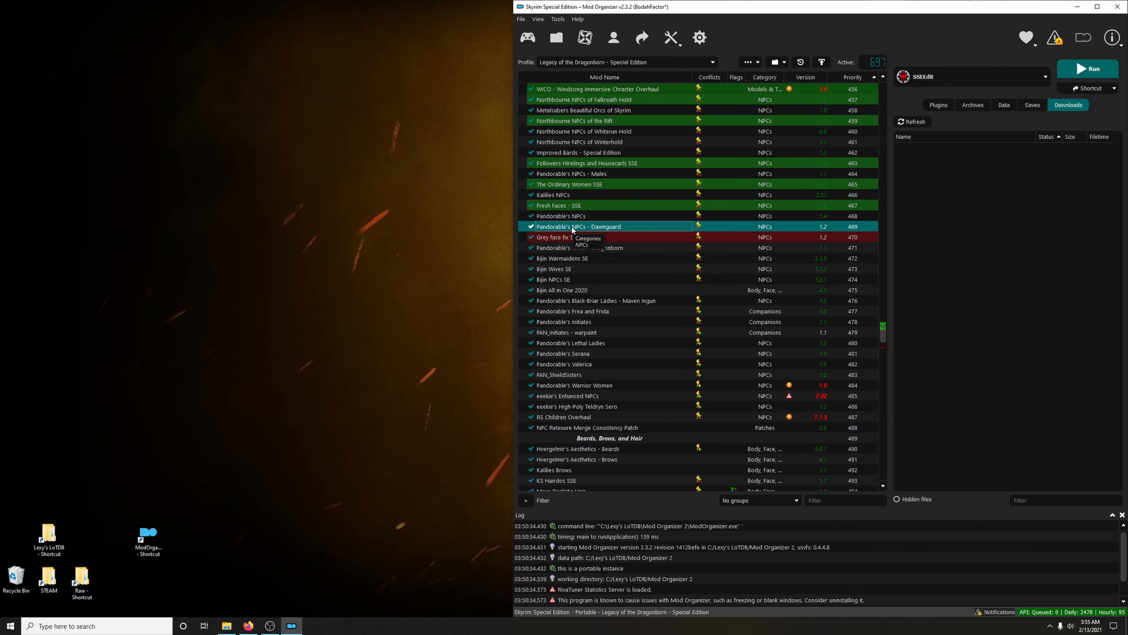
right_click(573, 229)
click(617, 411)
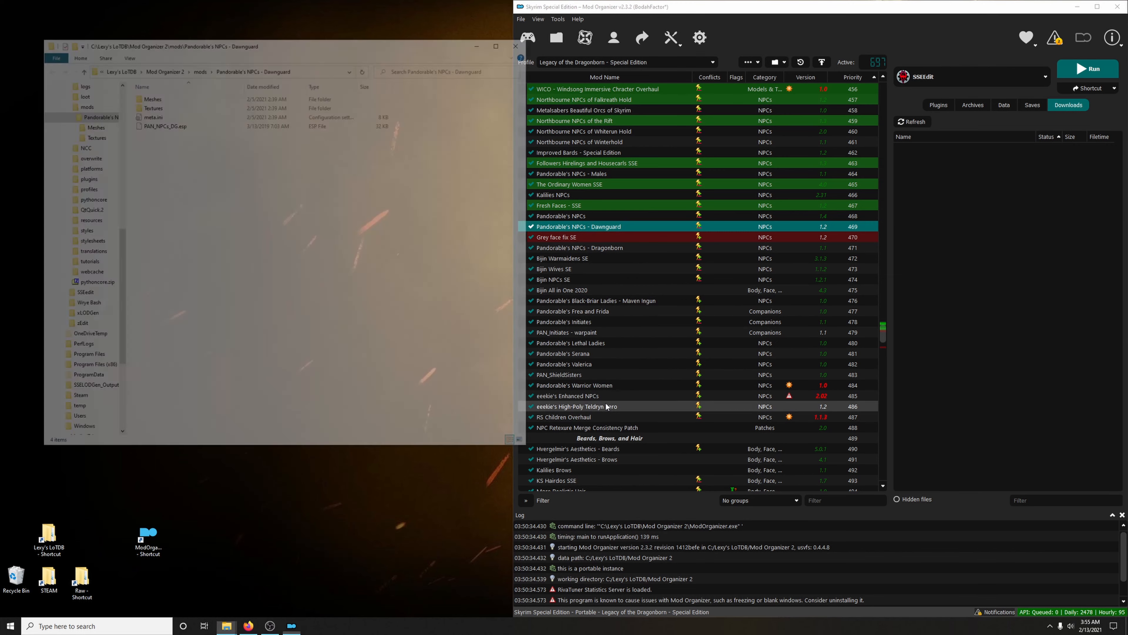
right_click(343, 244)
click(350, 287)
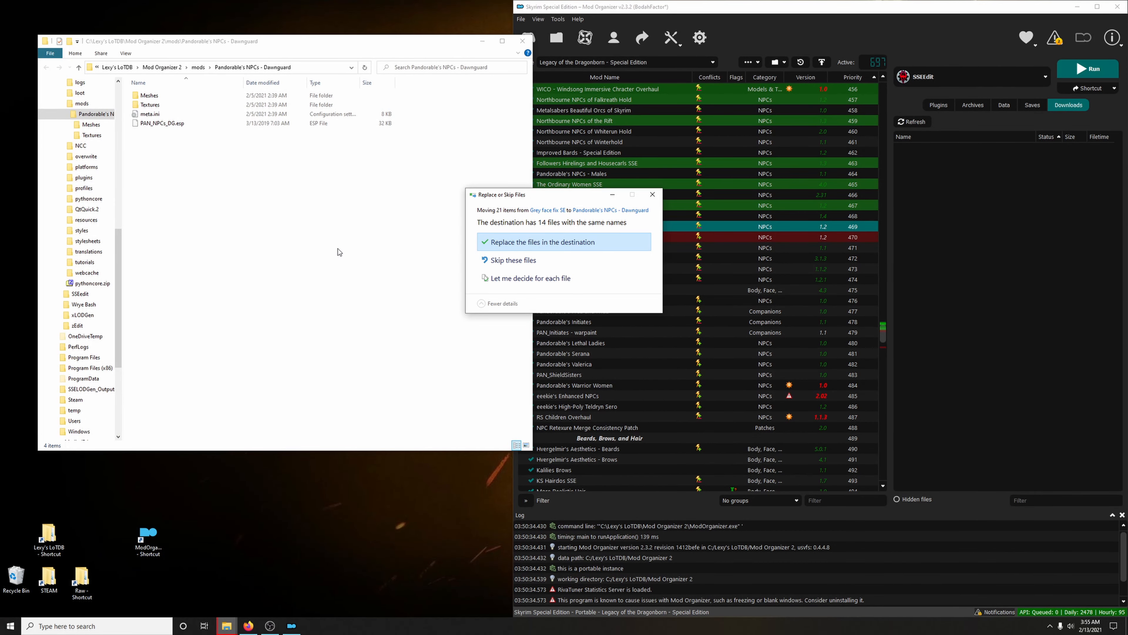
click(535, 243)
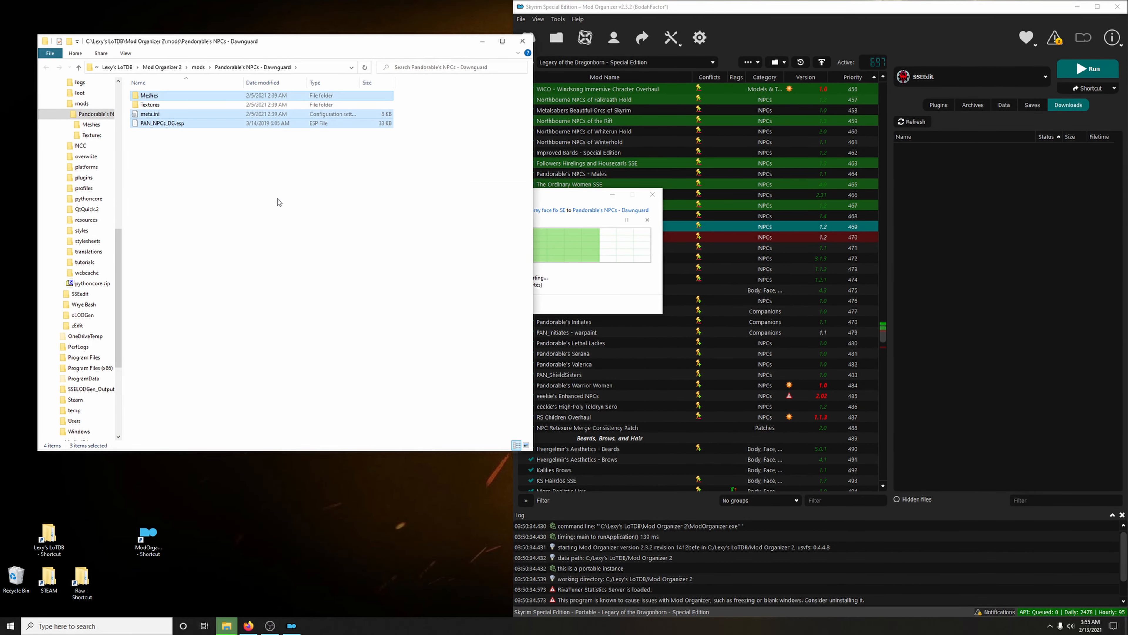
click(521, 41)
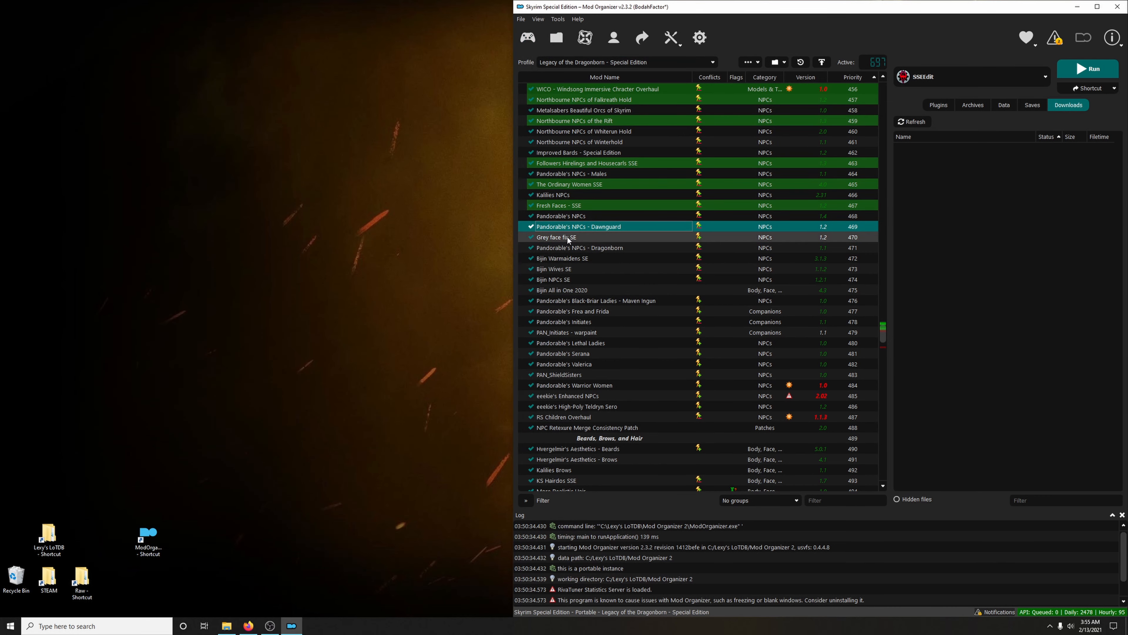
Remove Grey face fix SE from the mod list and confirm the removal
click(568, 239)
right_click(554, 240)
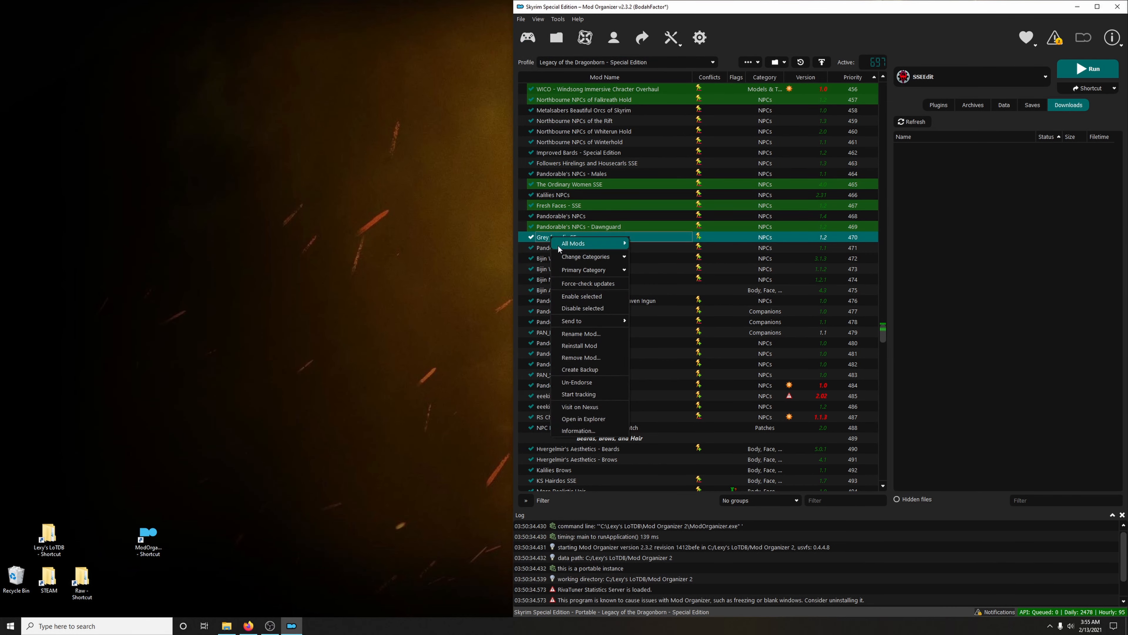
click(590, 358)
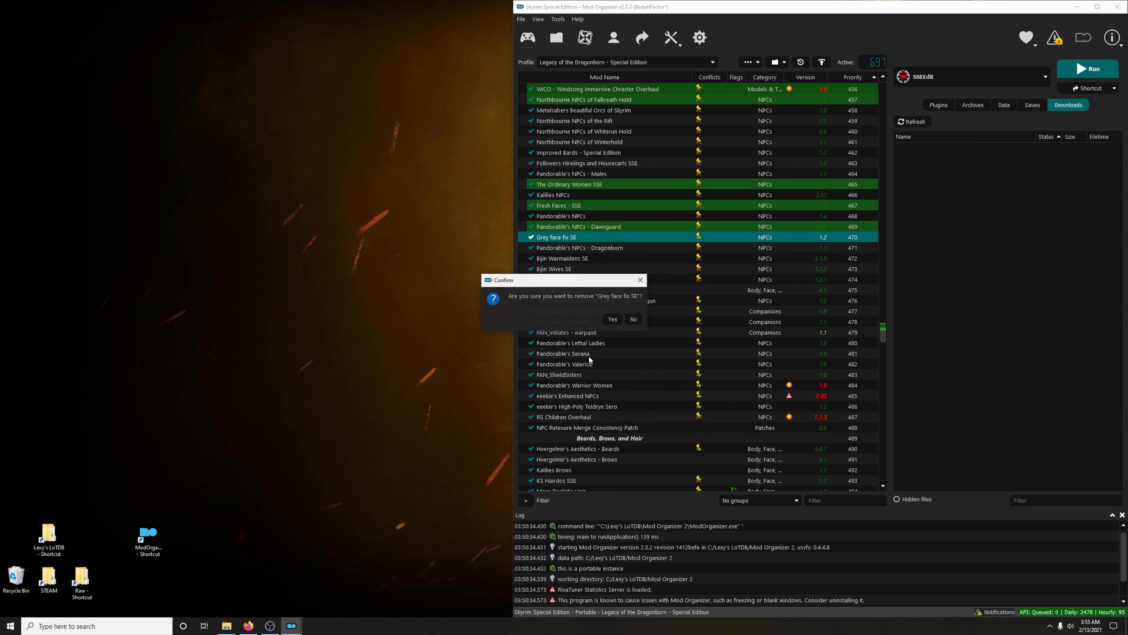
click(612, 322)
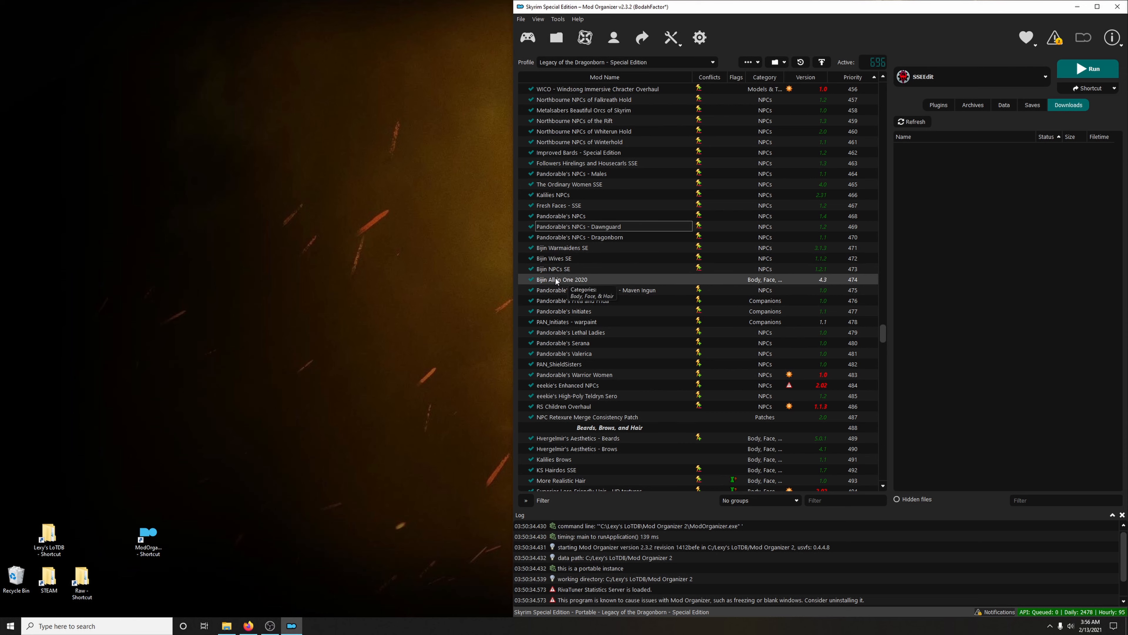
Move Bijin Warmaidens.esp to the optional ESPs of Bijin Warmaidens SE and close its information window
double_click(567, 248)
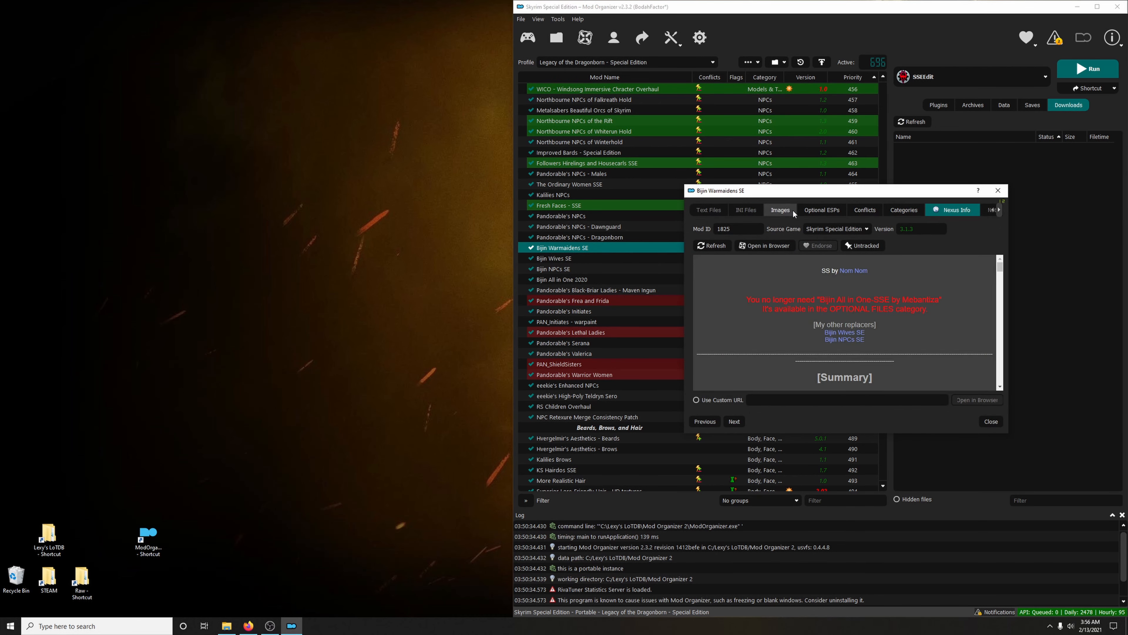
click(817, 212)
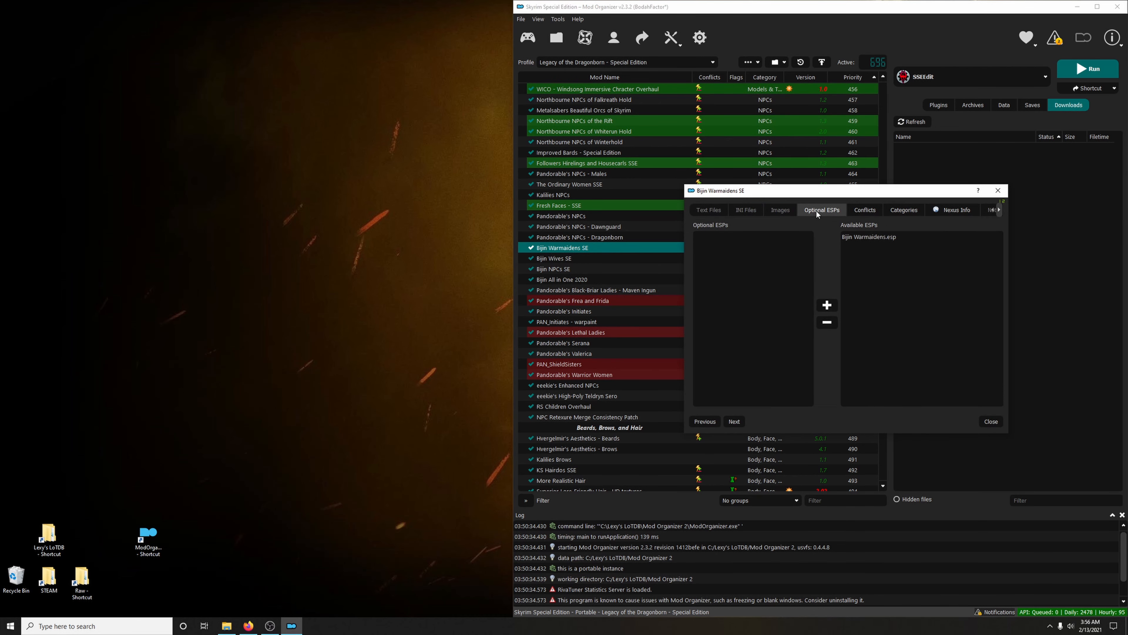
click(858, 238)
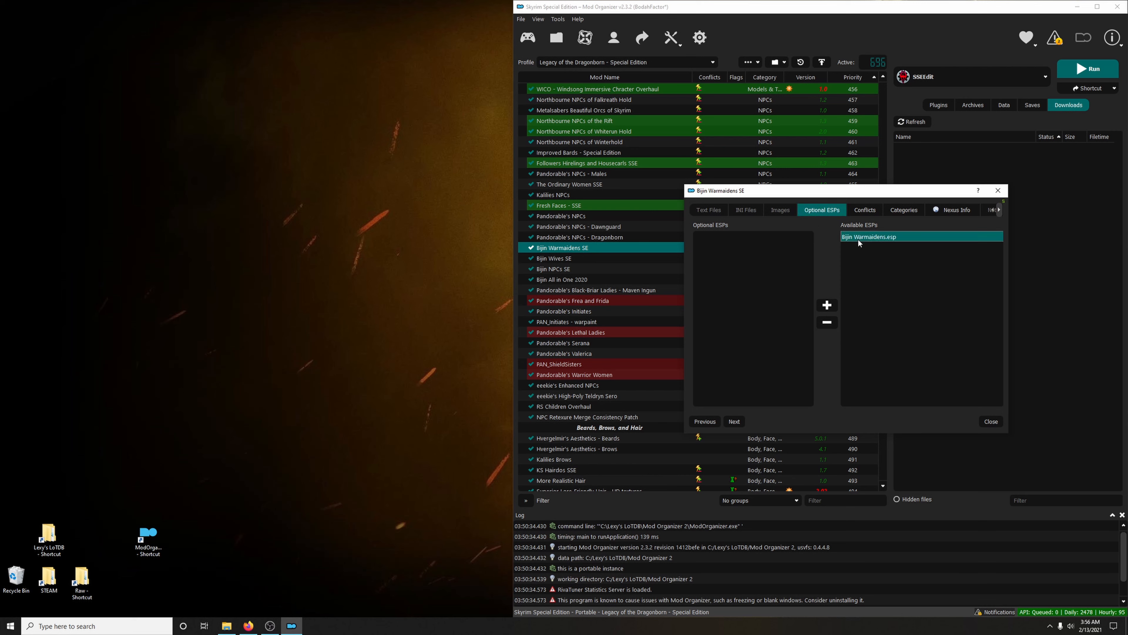
click(828, 323)
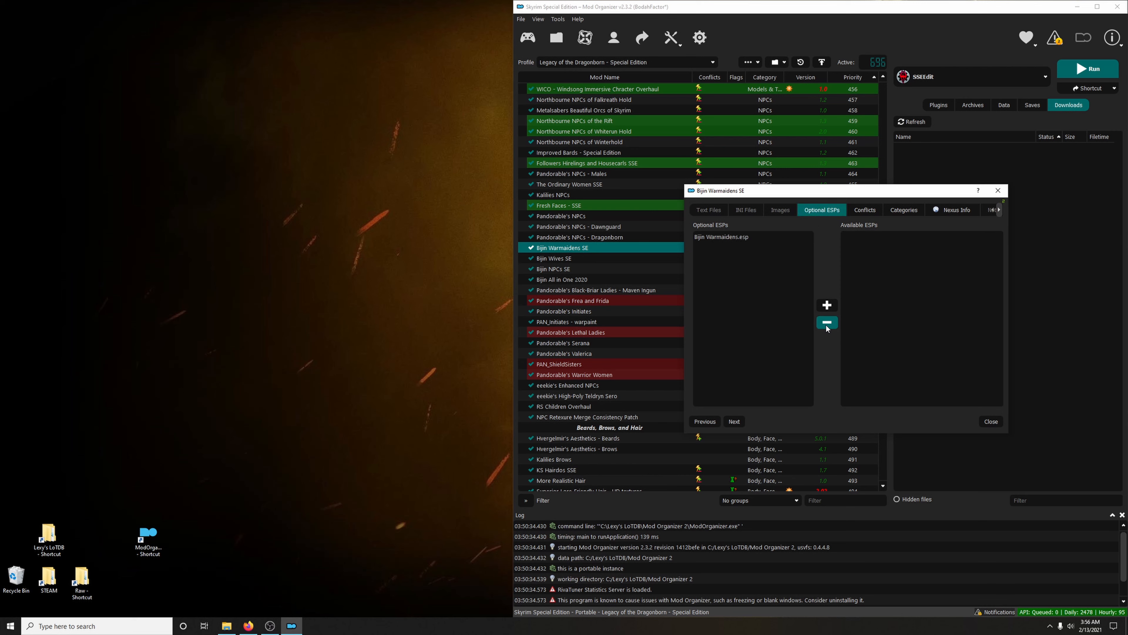
click(990, 421)
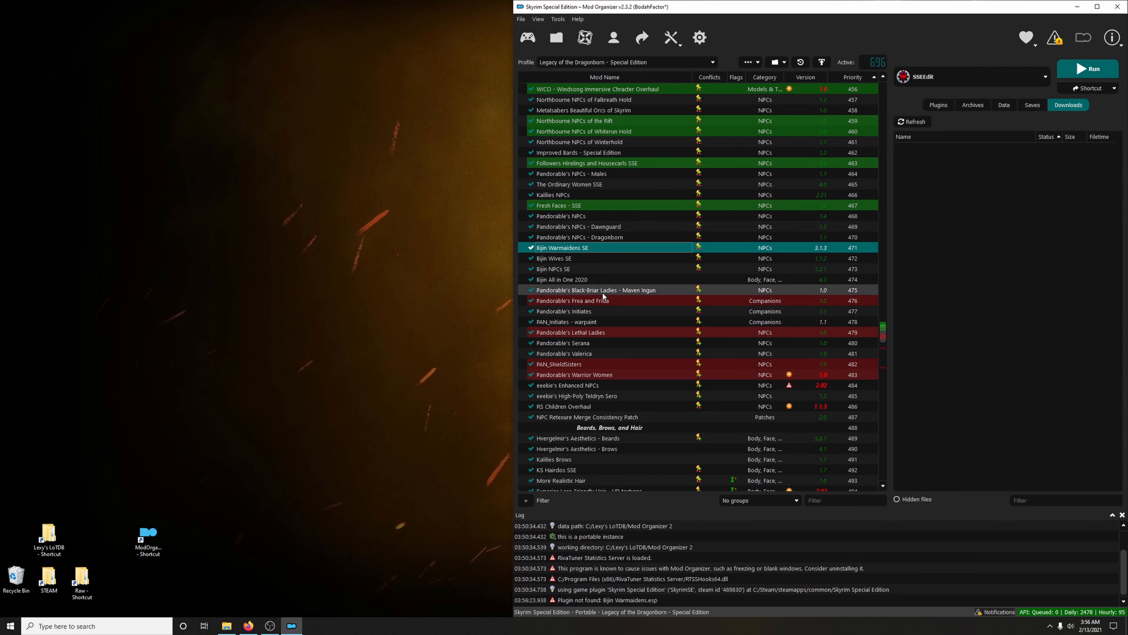
Move Bijin Wives.esp to the optional ESPs of Bijin Wives SE and close its information window
double_click(561, 259)
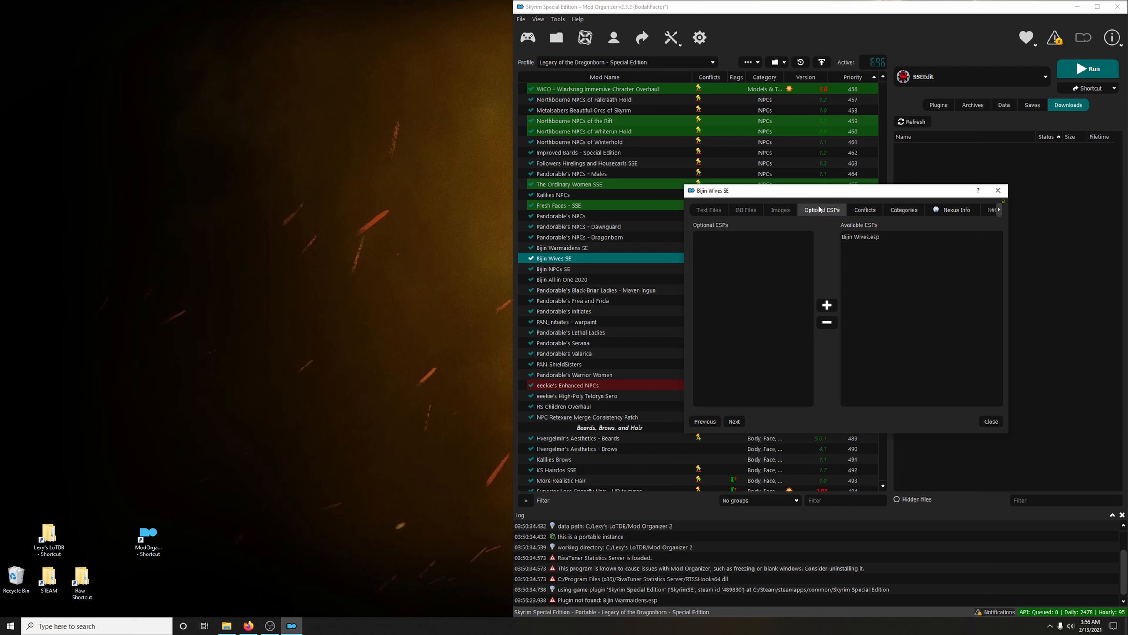
click(857, 238)
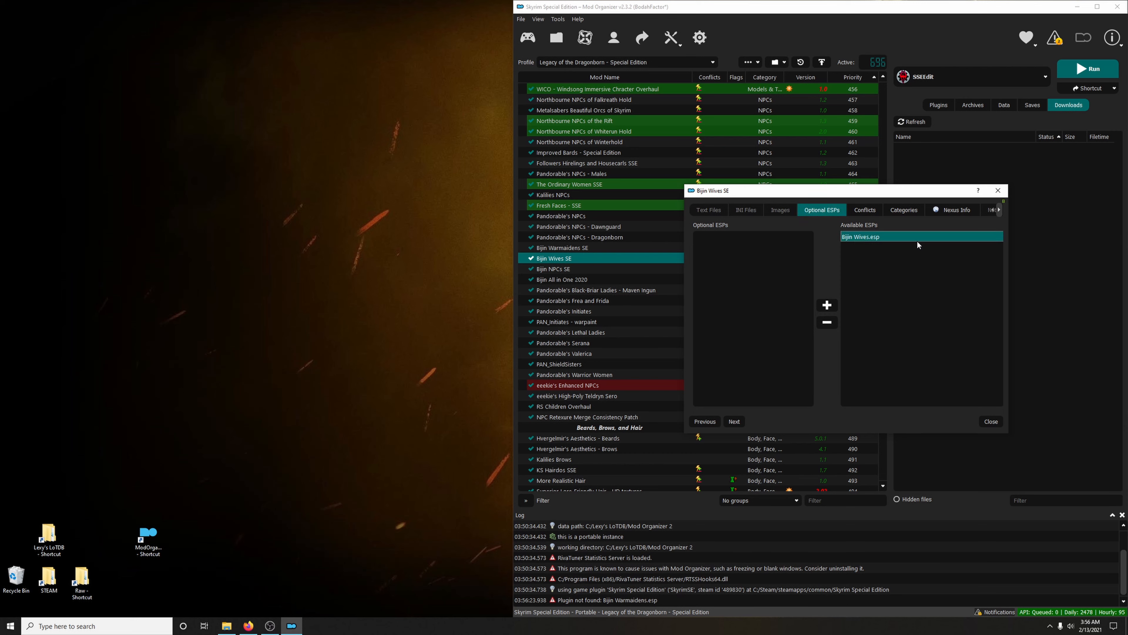
click(827, 323)
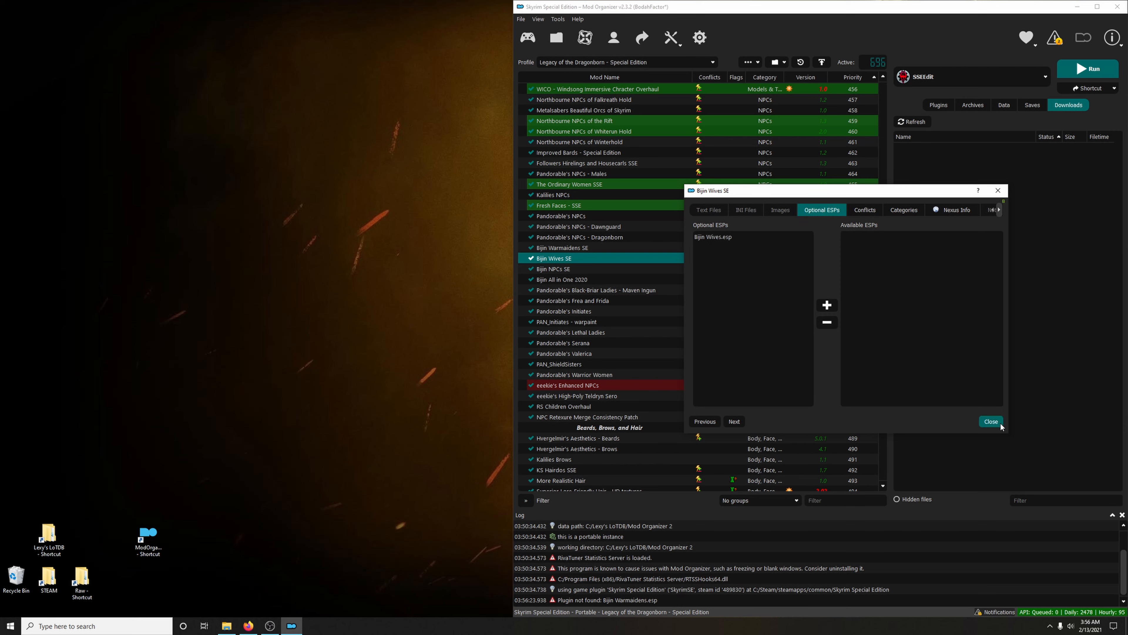
click(991, 421)
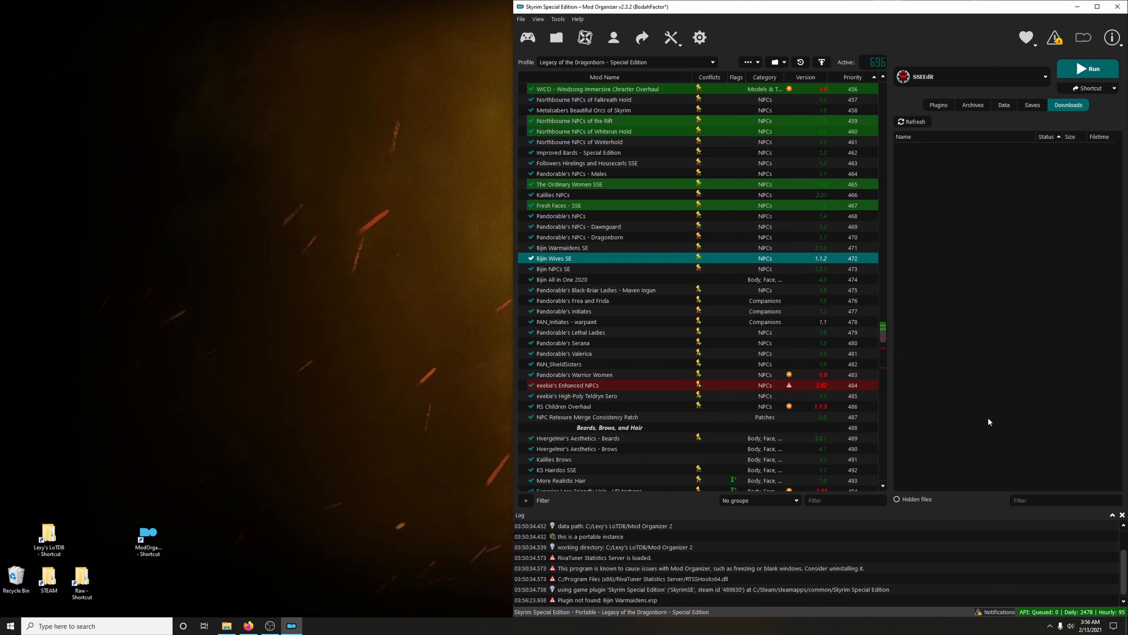
Move Bijin NPCs.esp to the optional ESPs of Bijin NPCs SE and close its information window
double_click(554, 270)
click(846, 238)
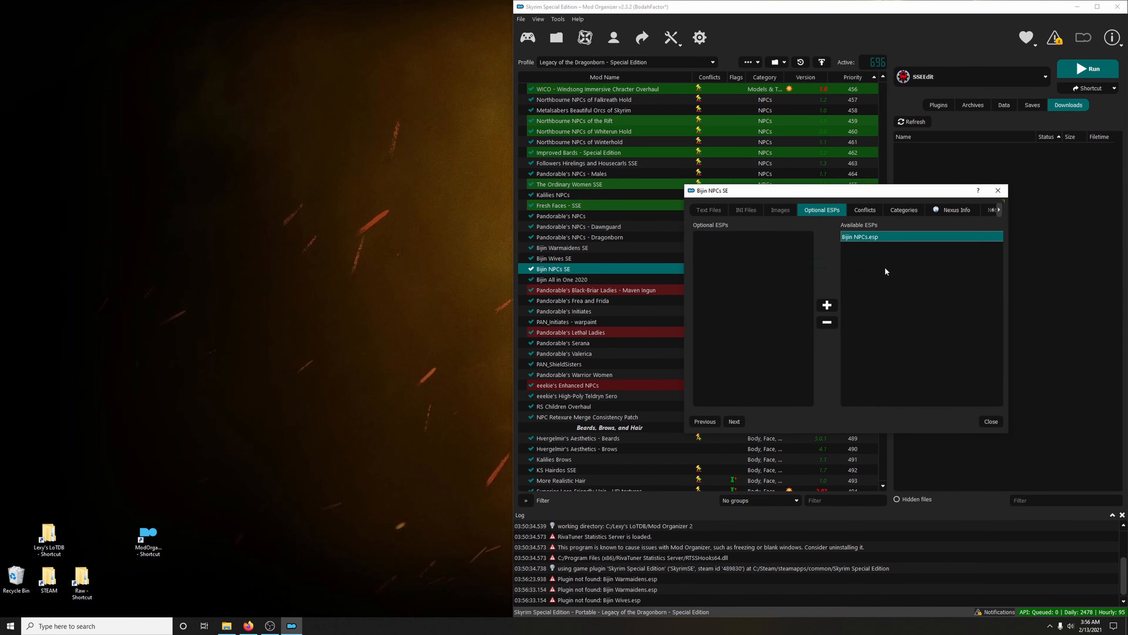
click(826, 322)
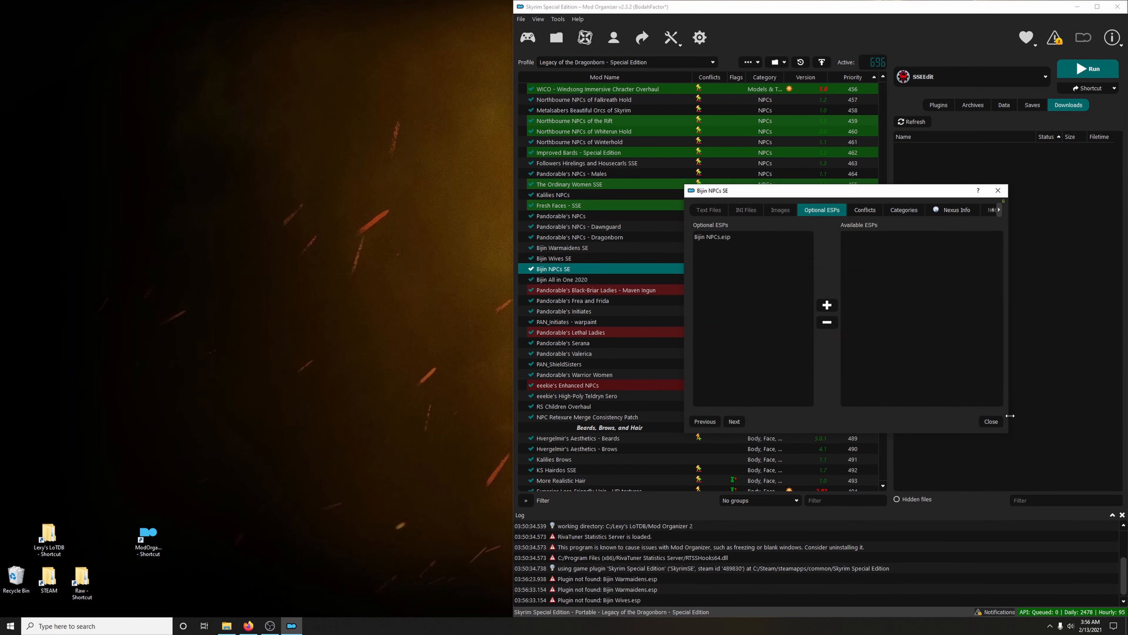
click(995, 422)
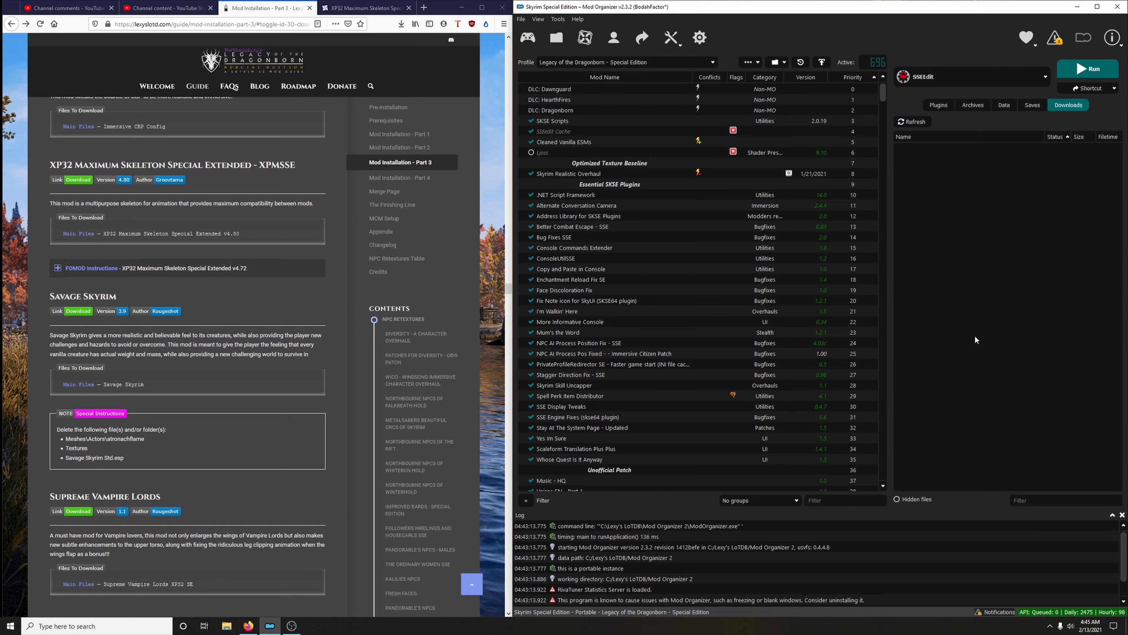
Expand the guide's FOMOD instructions for XP32 Maximum Skeleton Special Extended and review the listed installer options
click(151, 268)
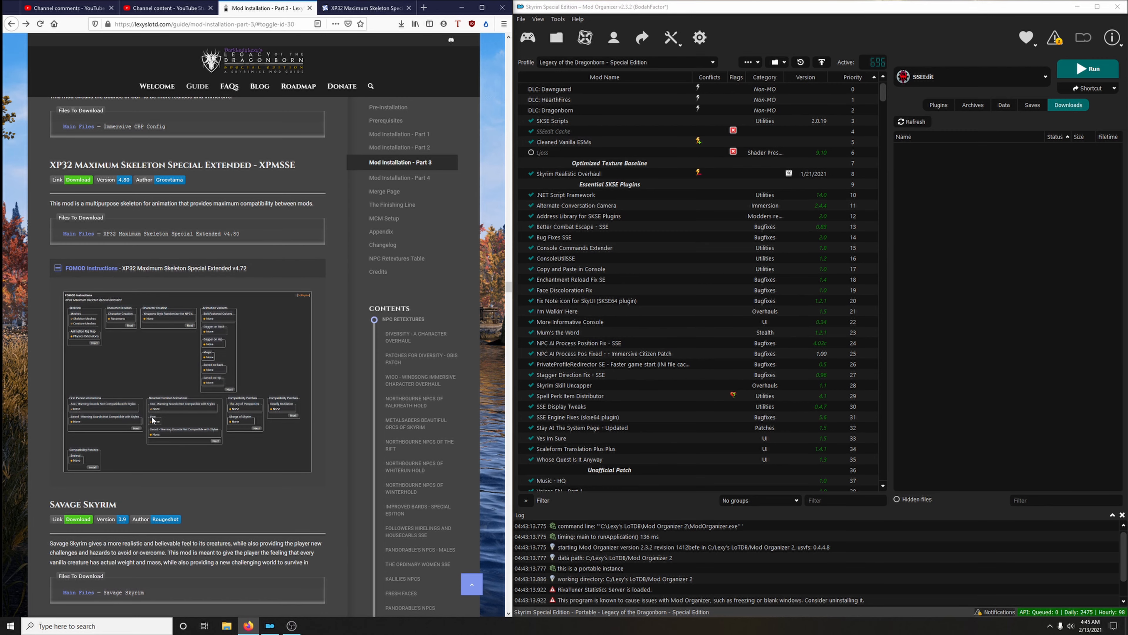
scroll(223, 395, down, 2)
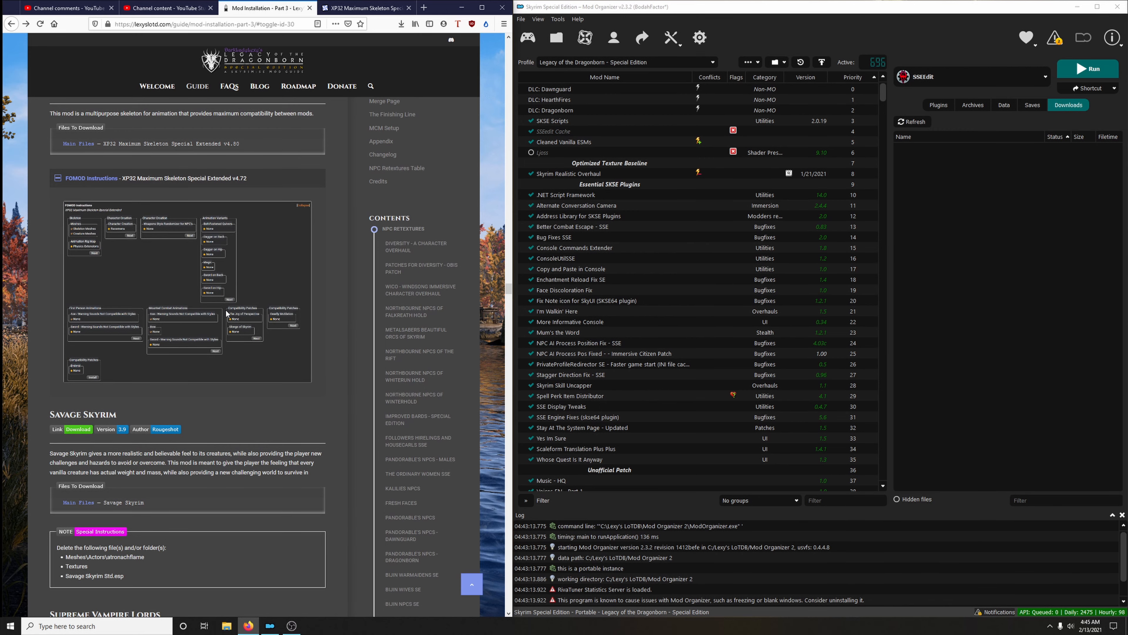
scroll(290, 327, up, 1)
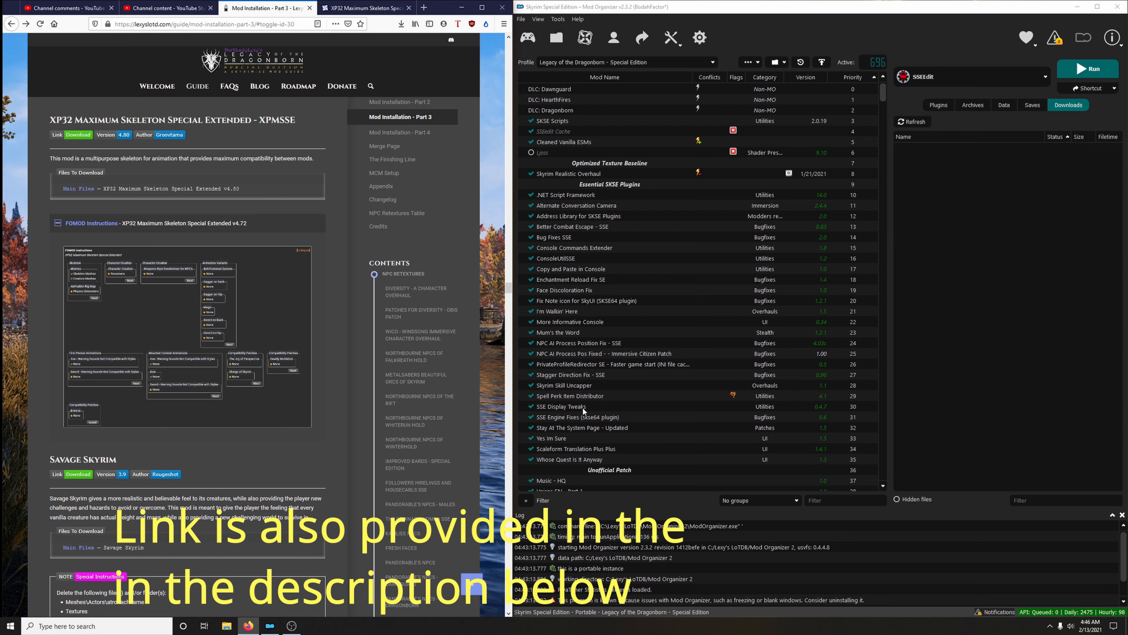
Filter the mod list for xp32, open XP32 Maximum Skeleton Special Extended on Nexus, and clear the filter
click(834, 500)
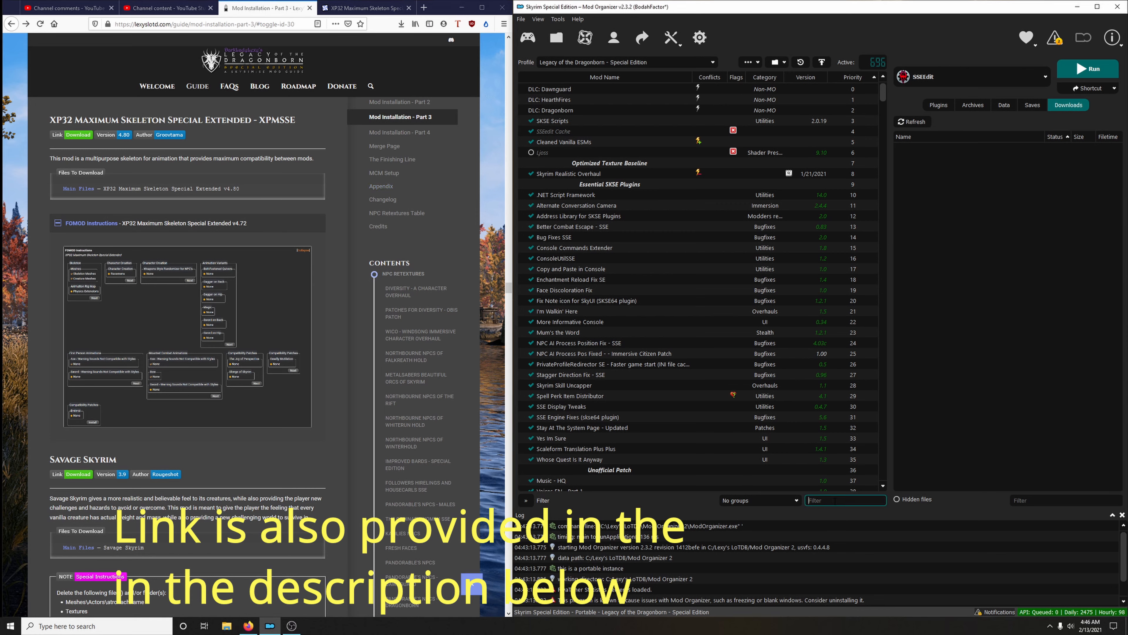
text(xp32)
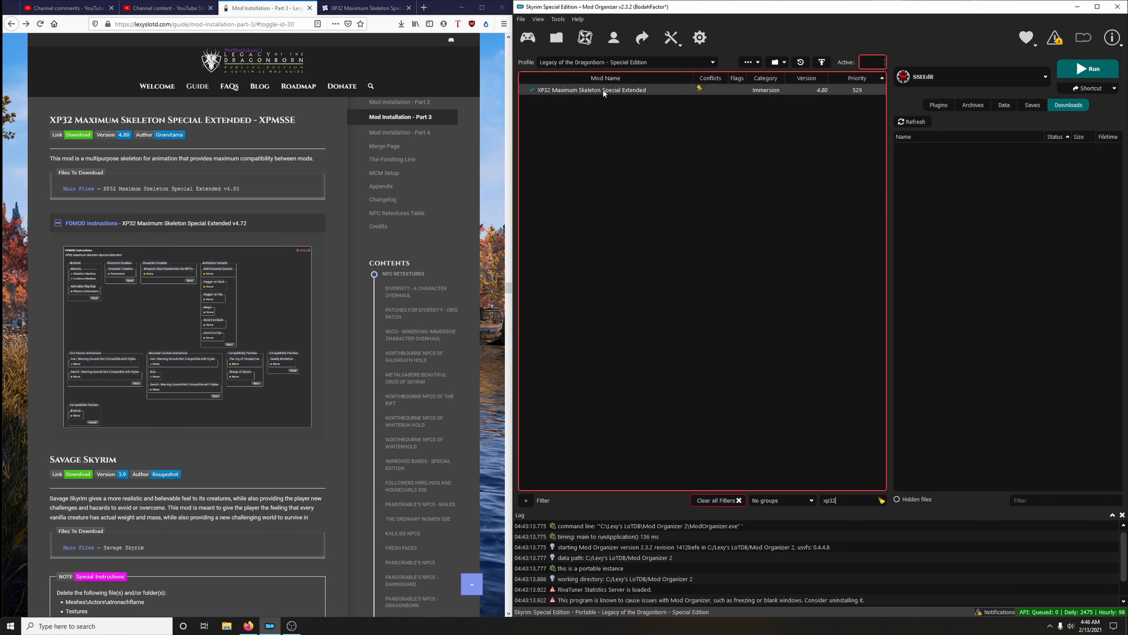
right_click(603, 90)
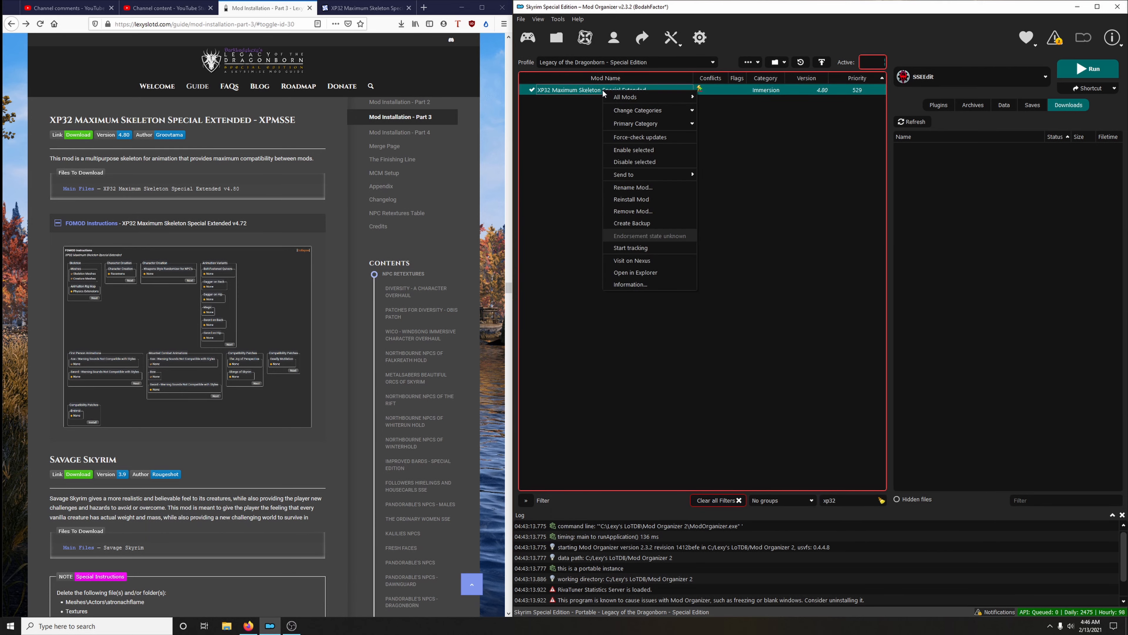
click(643, 260)
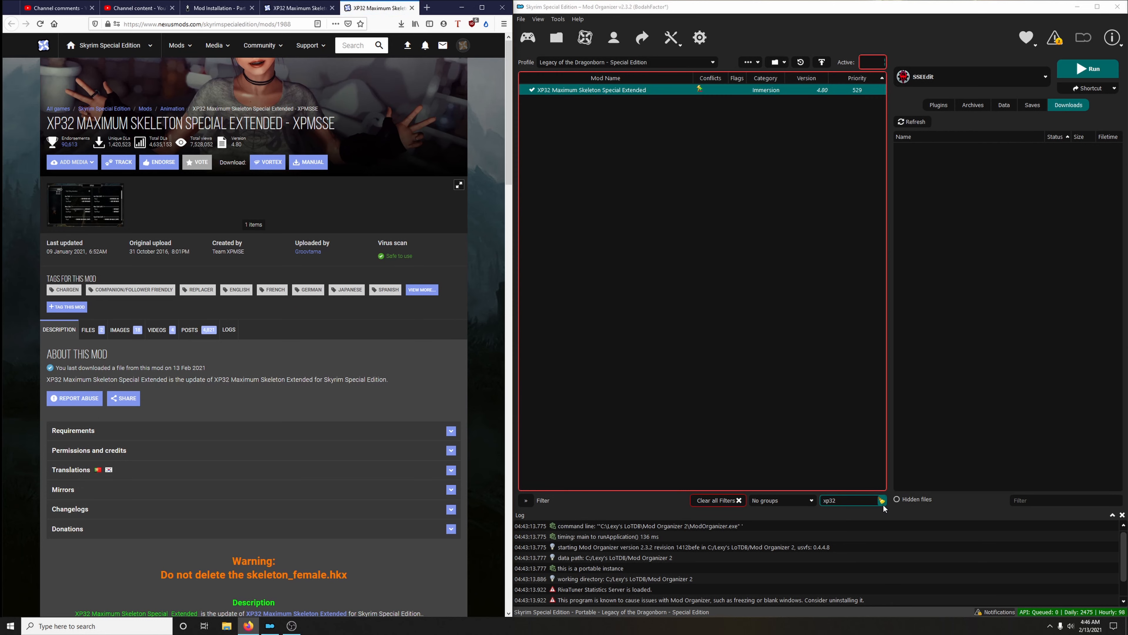
click(882, 501)
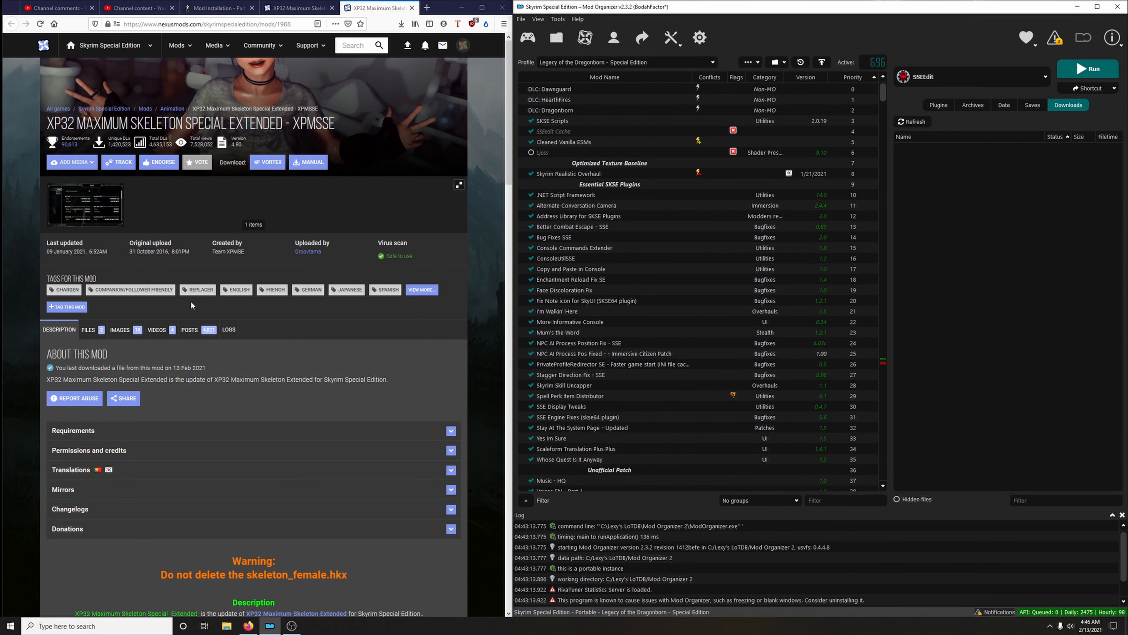
Download the XP32 Maximum Skeleton Special Extended 4.80 main file from Nexus through the mod manager
click(99, 322)
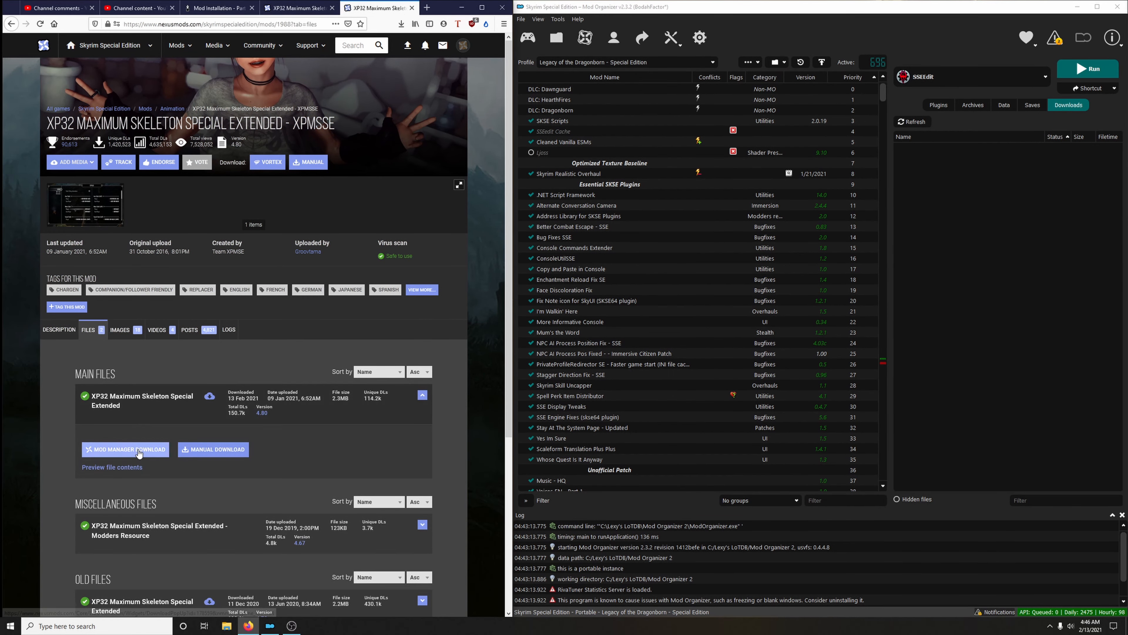
click(137, 449)
click(71, 244)
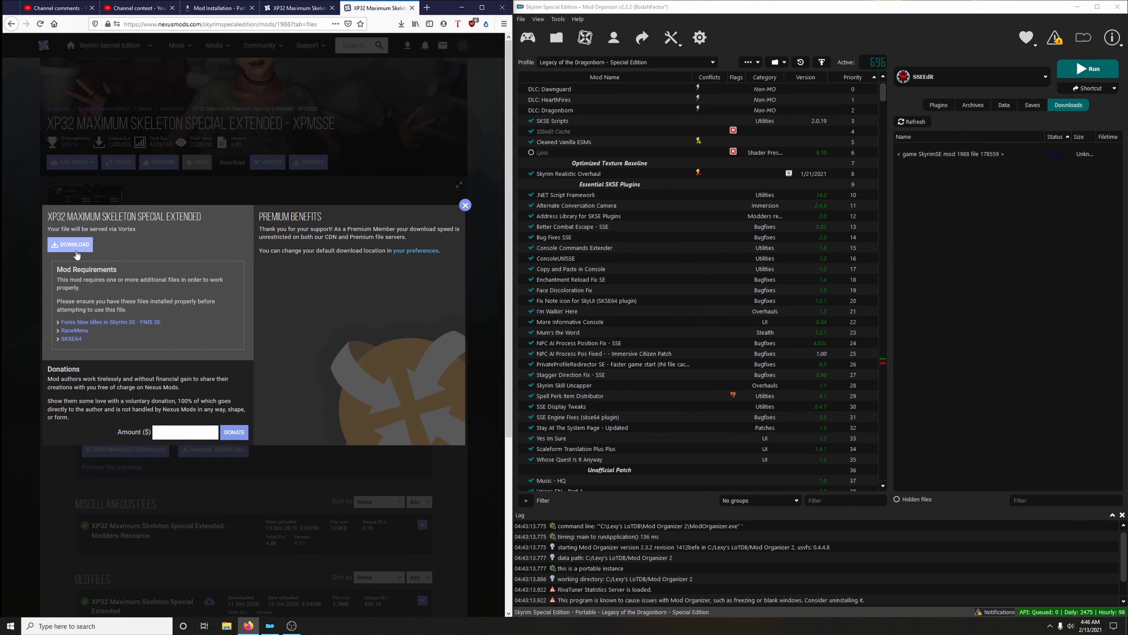
Close the Nexus page for XP32 Maximum Skeleton Special Extended and open the guide's FOMOD instructions image at full size
click(465, 205)
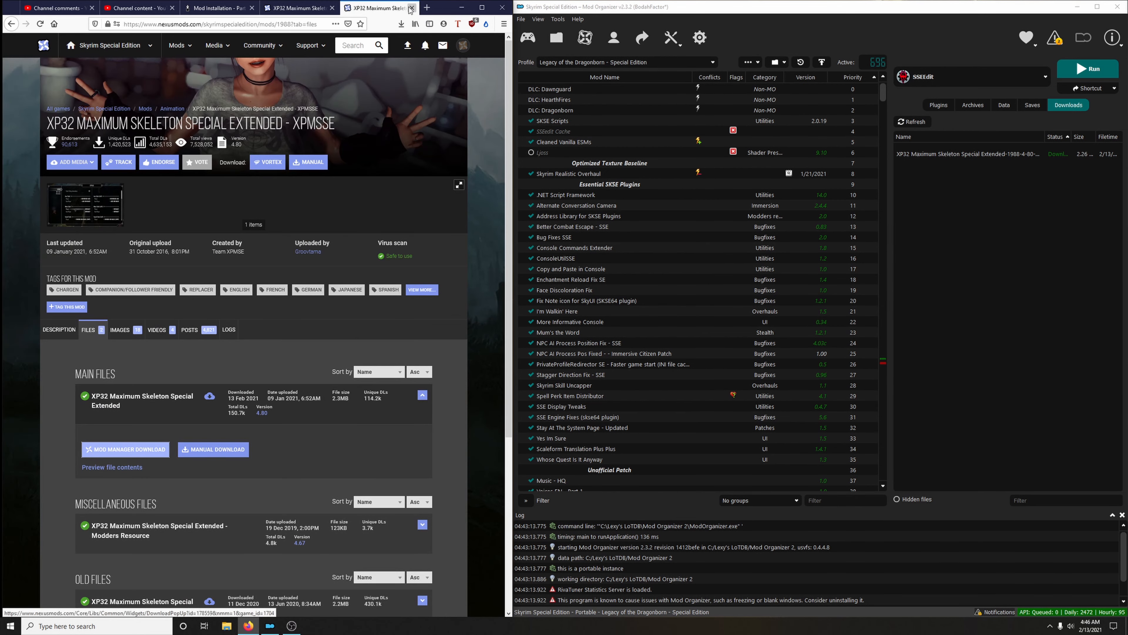
click(411, 8)
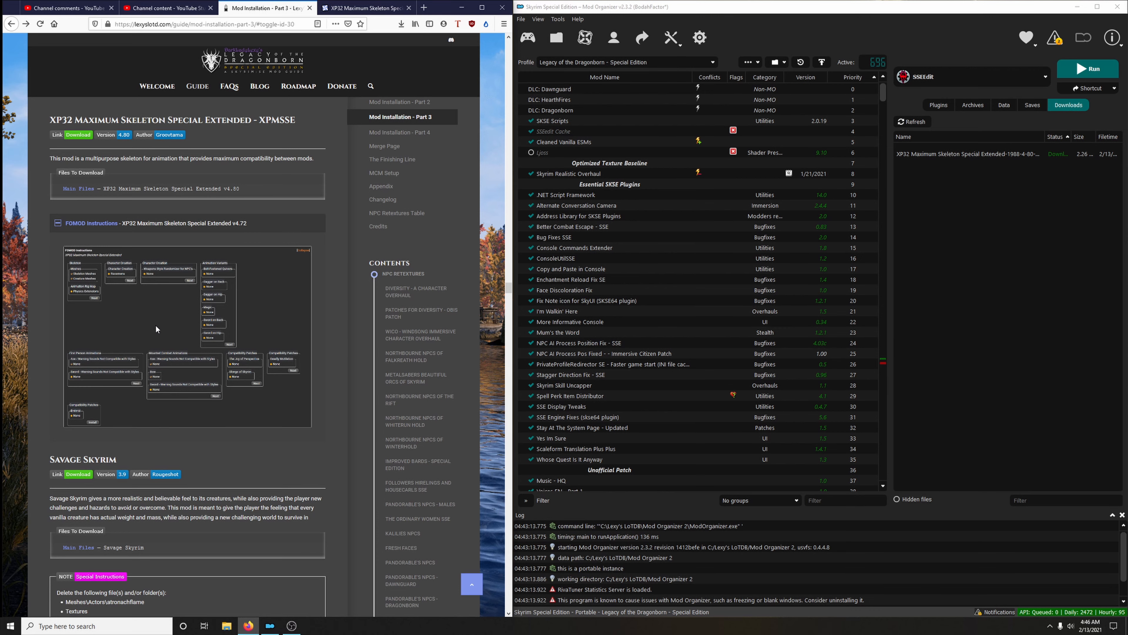
click(130, 224)
right_click(200, 303)
click(234, 309)
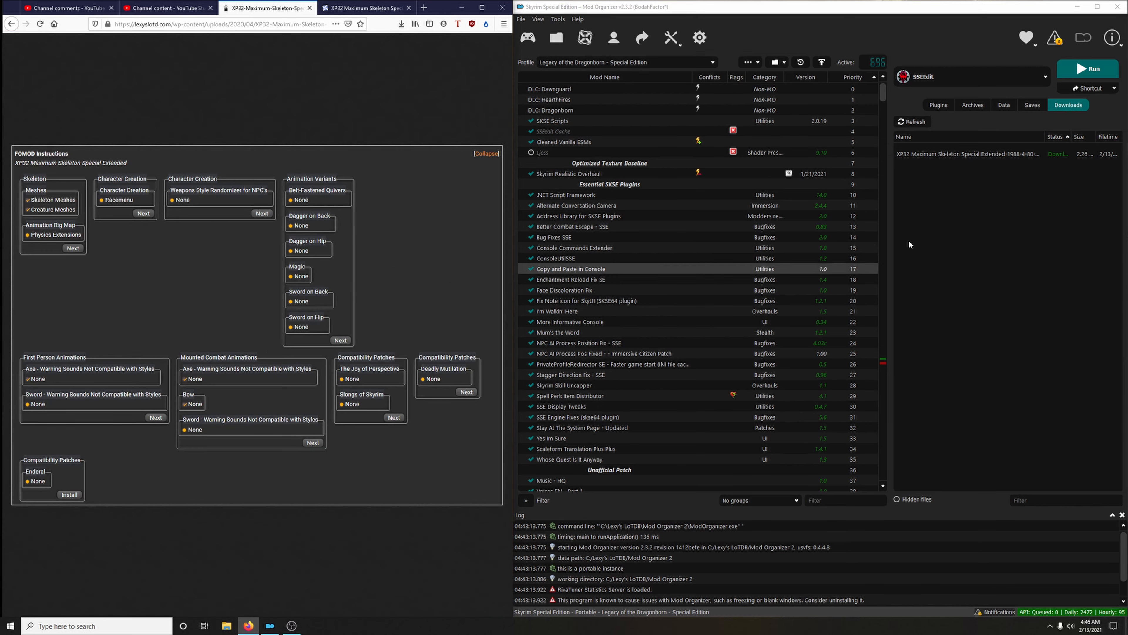
Start installing the downloaded XP32 Maximum Skeleton Special Extended with the Physics Extensions rig map and Racemenu for character creation
double_click(944, 151)
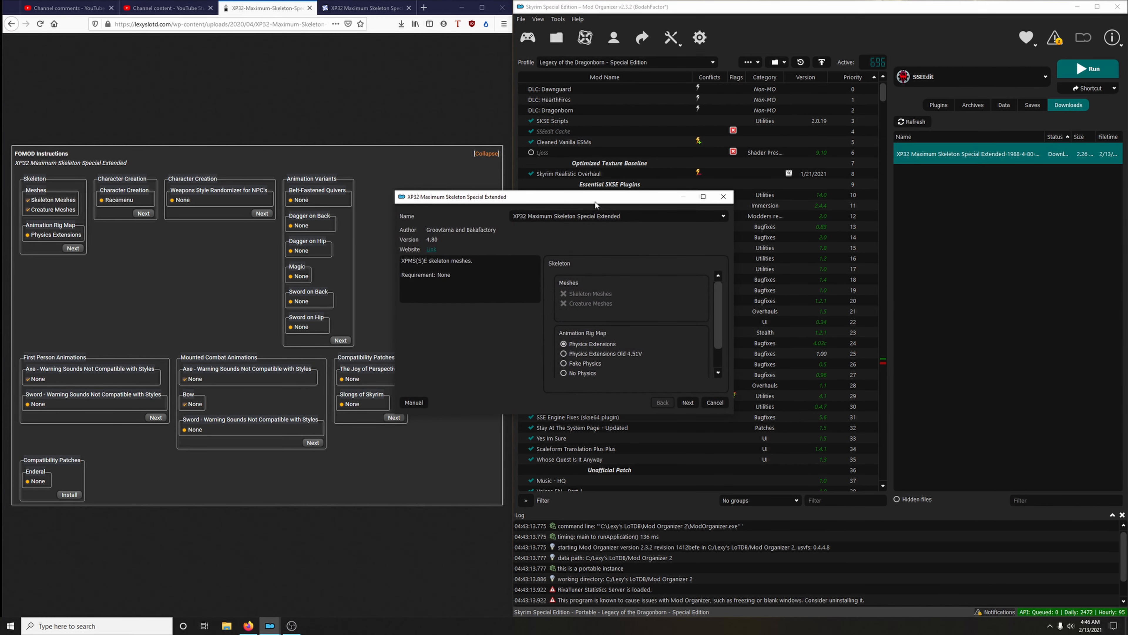
drag(591, 199, 729, 151)
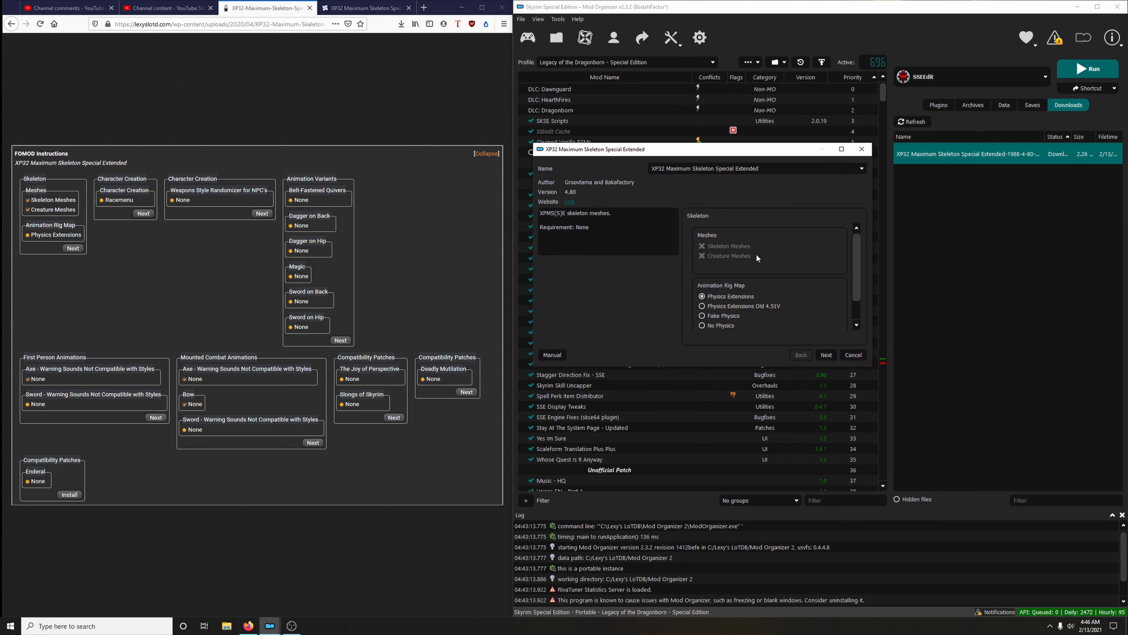
mouse_move(716, 301)
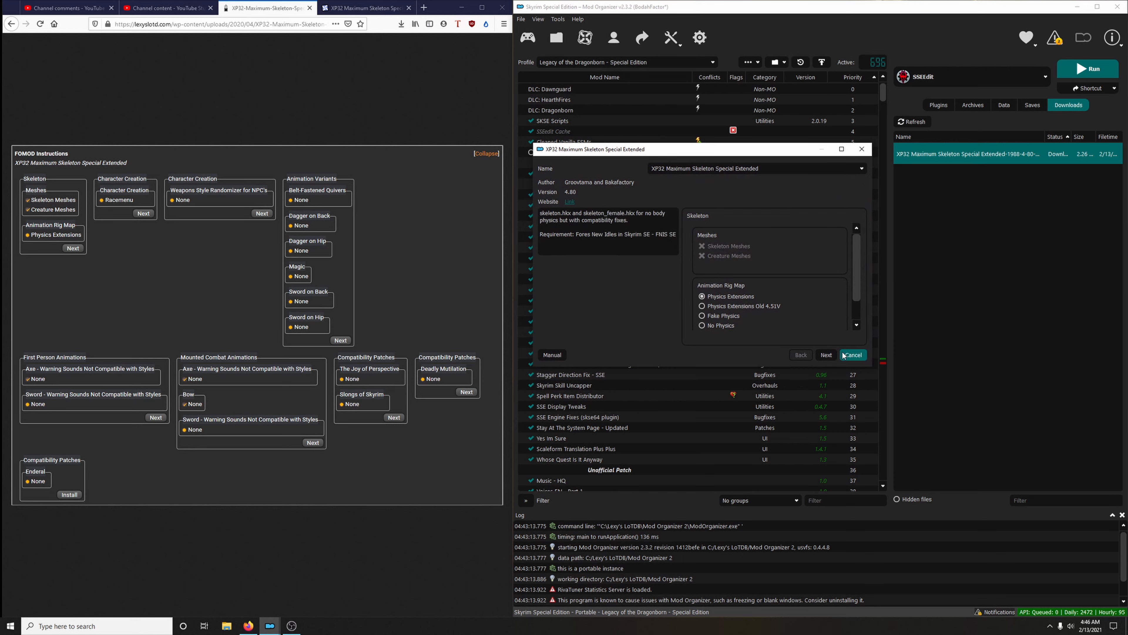
click(827, 355)
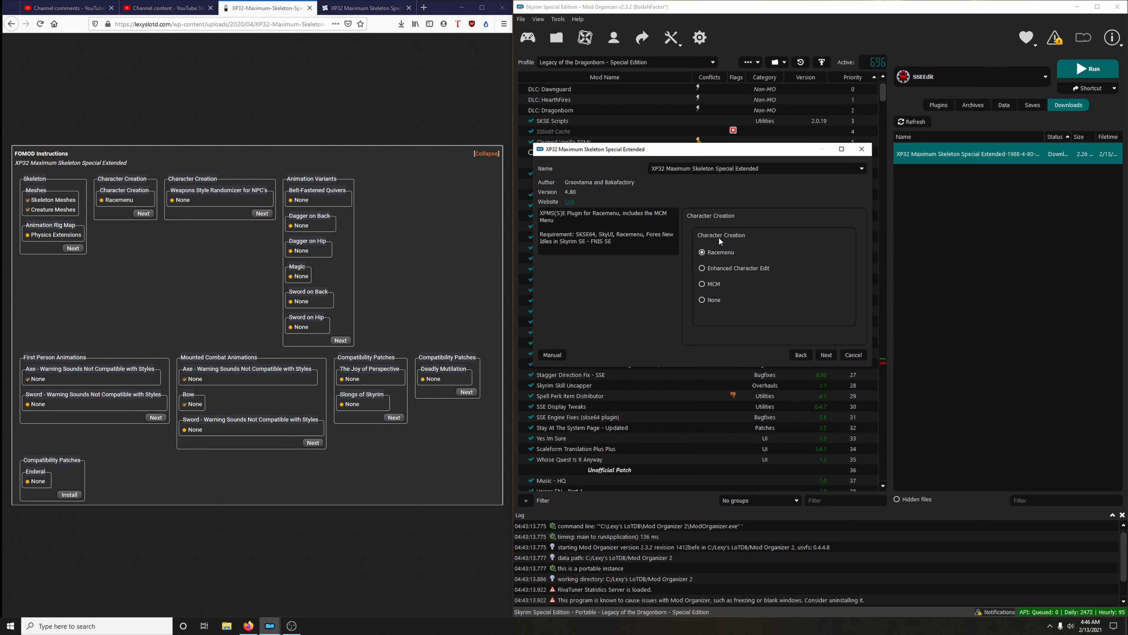
click(827, 354)
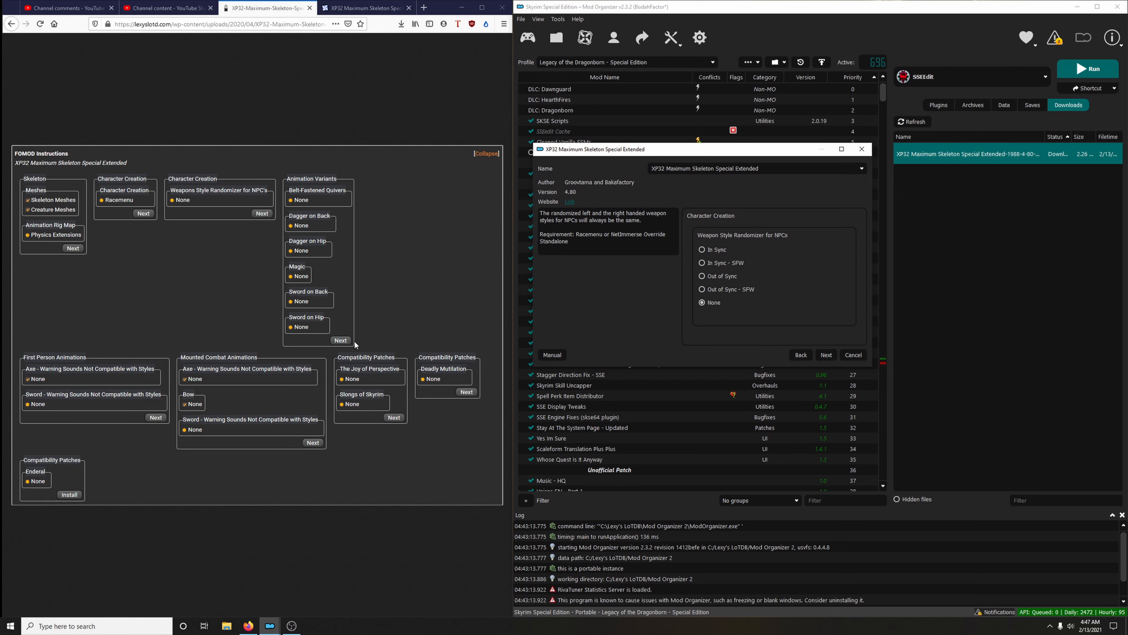
Keep None for the NPC weapon style randomizer and accept the preset animation variants, first person and mounted combat animation options
click(826, 356)
click(826, 356)
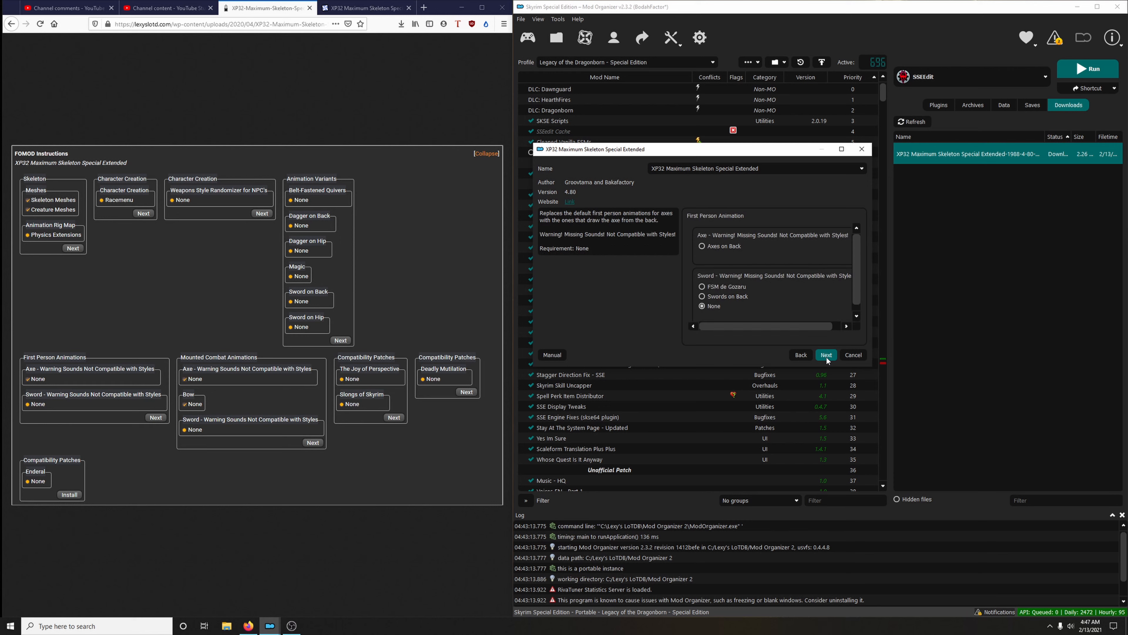
click(825, 356)
drag(799, 364, 814, 511)
click(825, 507)
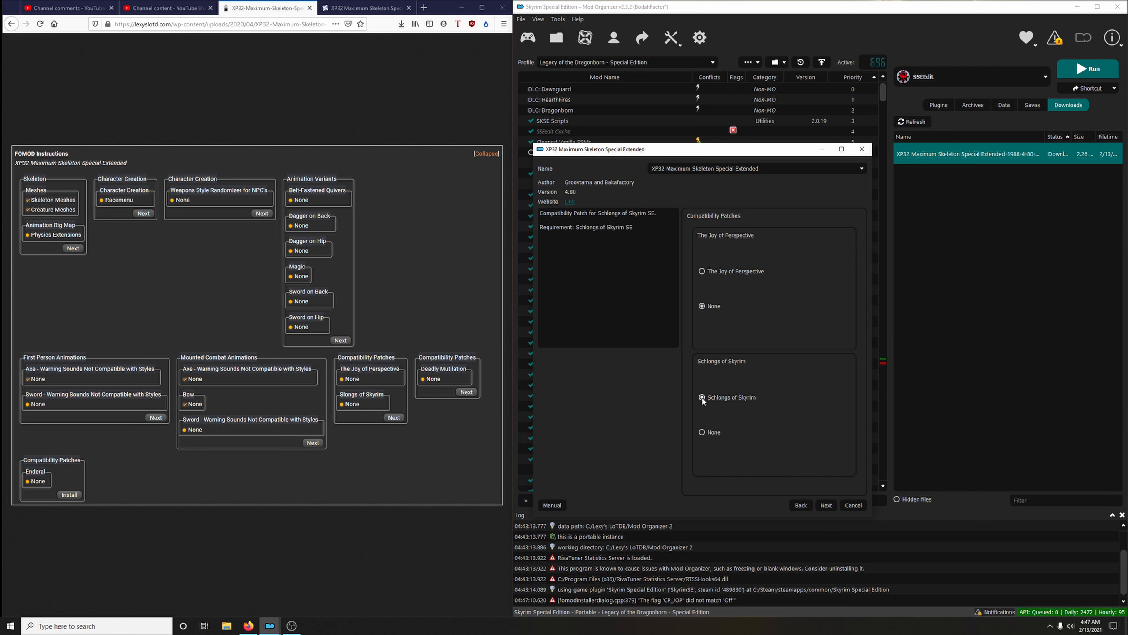
Choose None for the Schlongs of Skyrim and Deadly Mutilation patches, and finish the installation by replacing the existing mod
click(708, 435)
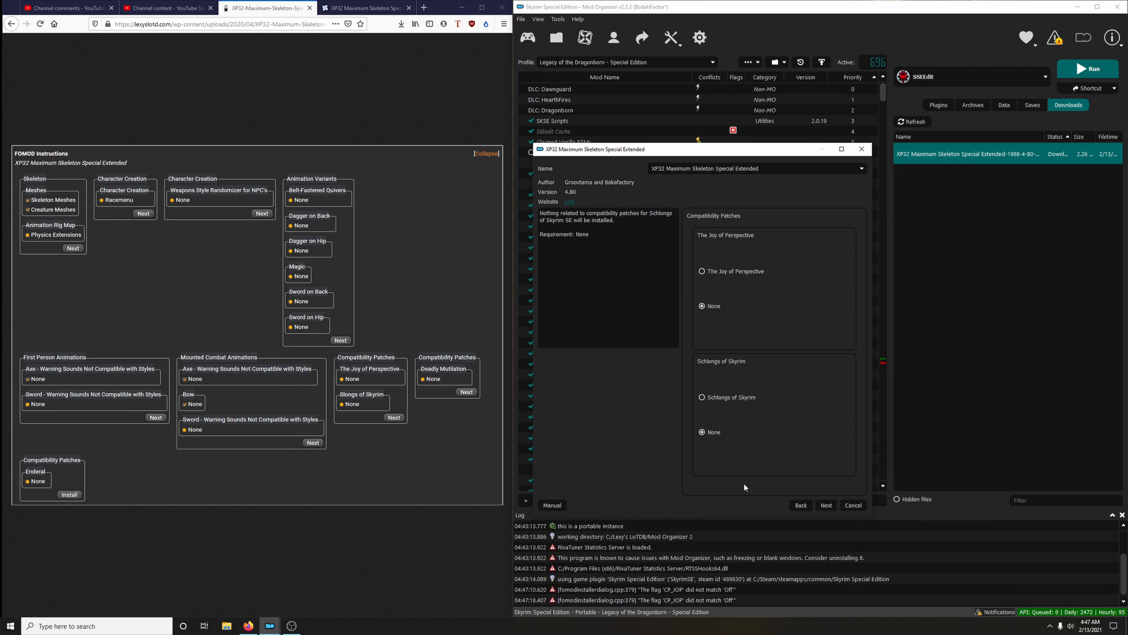
click(832, 506)
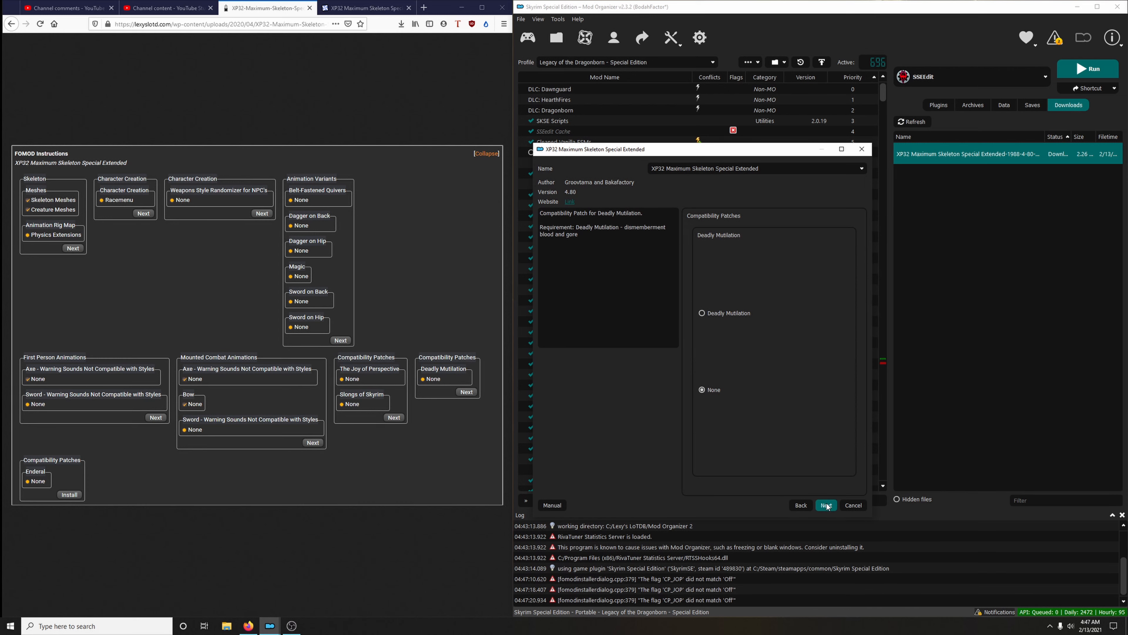
click(827, 506)
click(828, 506)
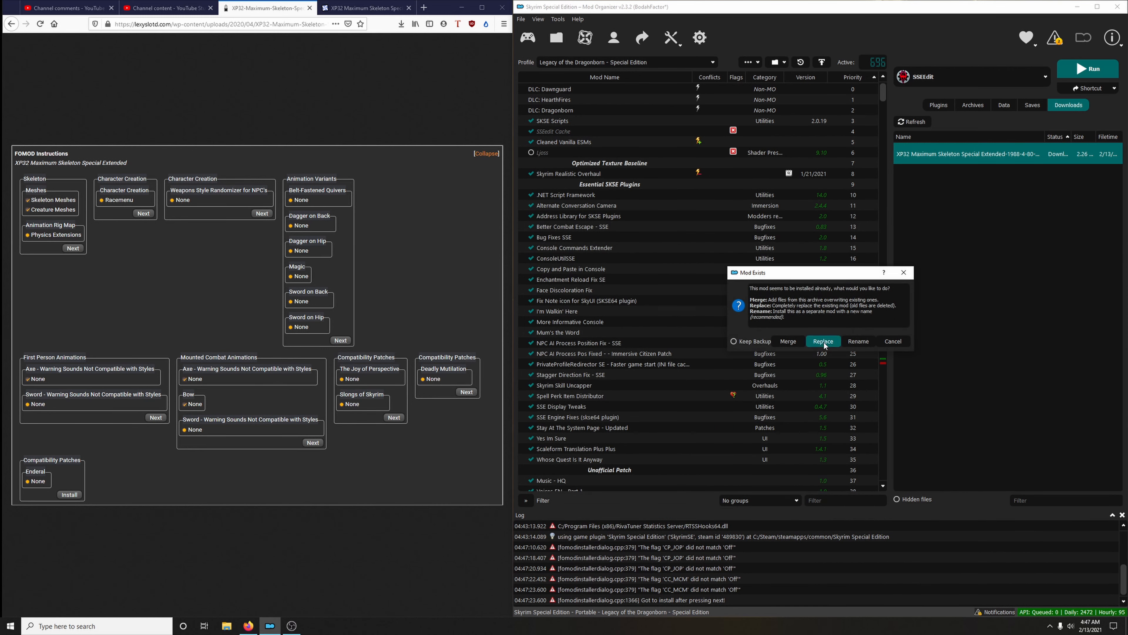
click(824, 344)
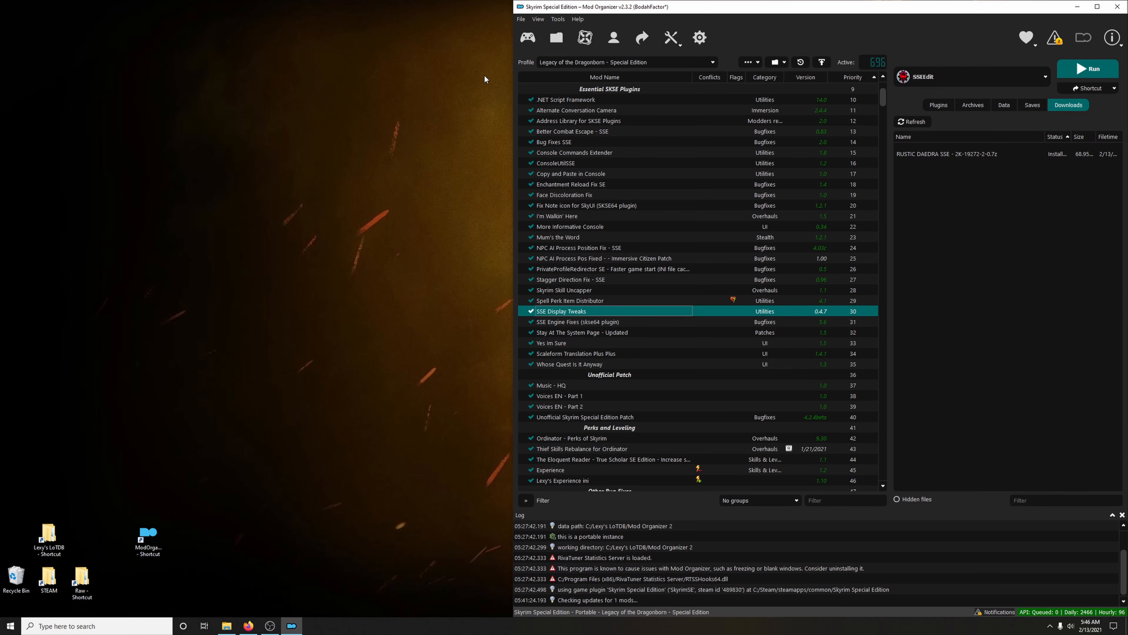
Close Mod Organizer and return to the desktop
click(1117, 7)
click(1046, 79)
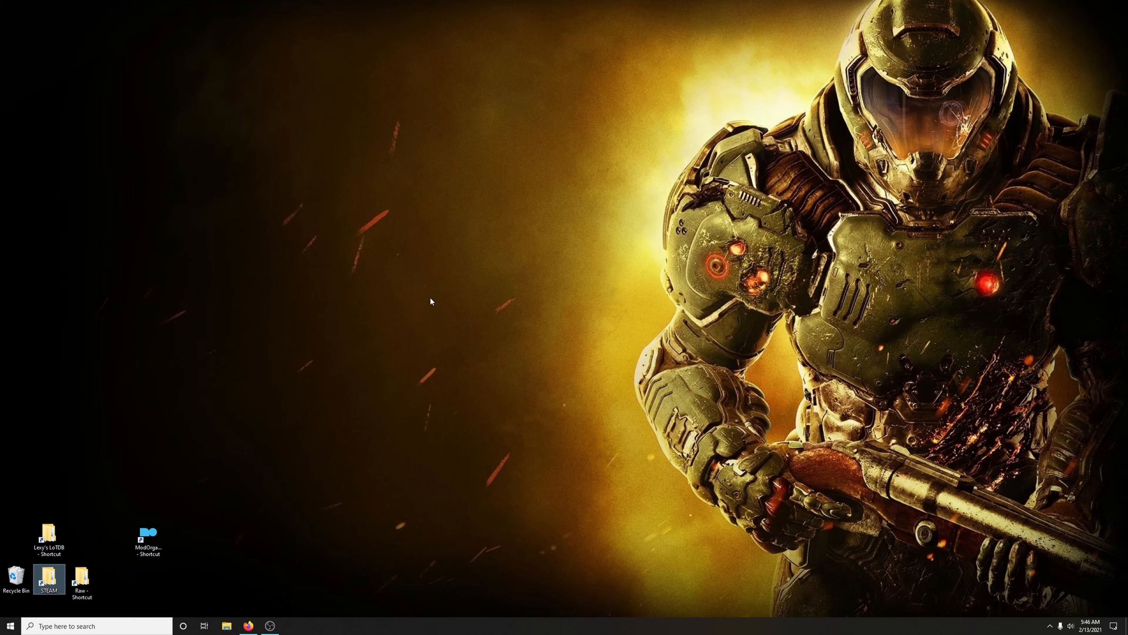
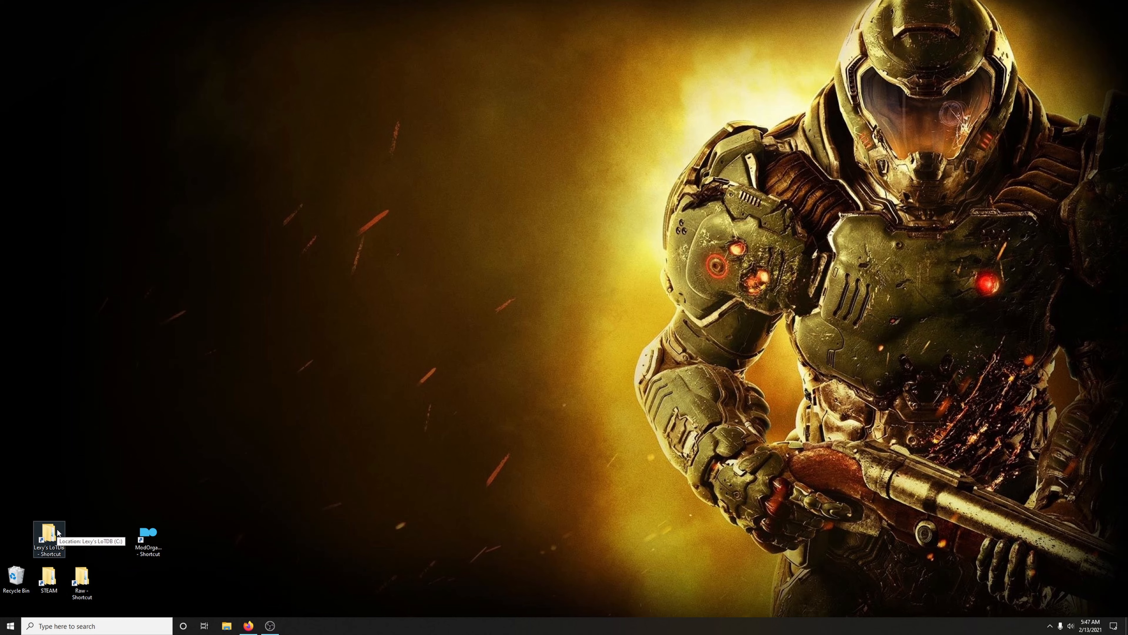
Launch Cathedral Assets Optimizer from its folder inside Lexy's LoTDB, move its window clear, and close the folder window
double_click(49, 534)
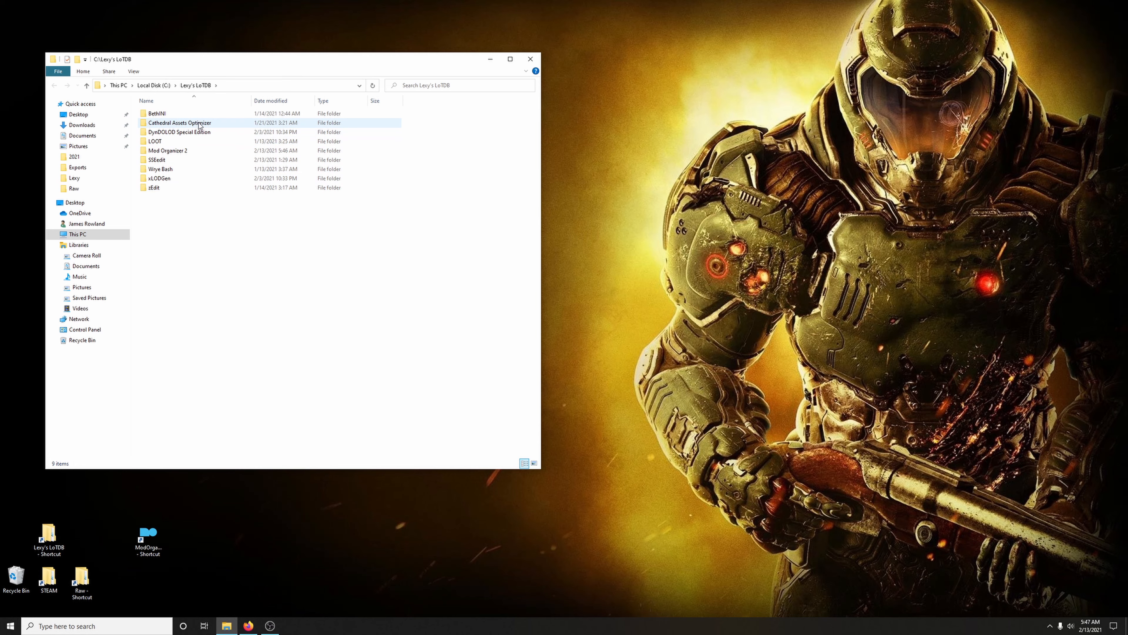
double_click(199, 124)
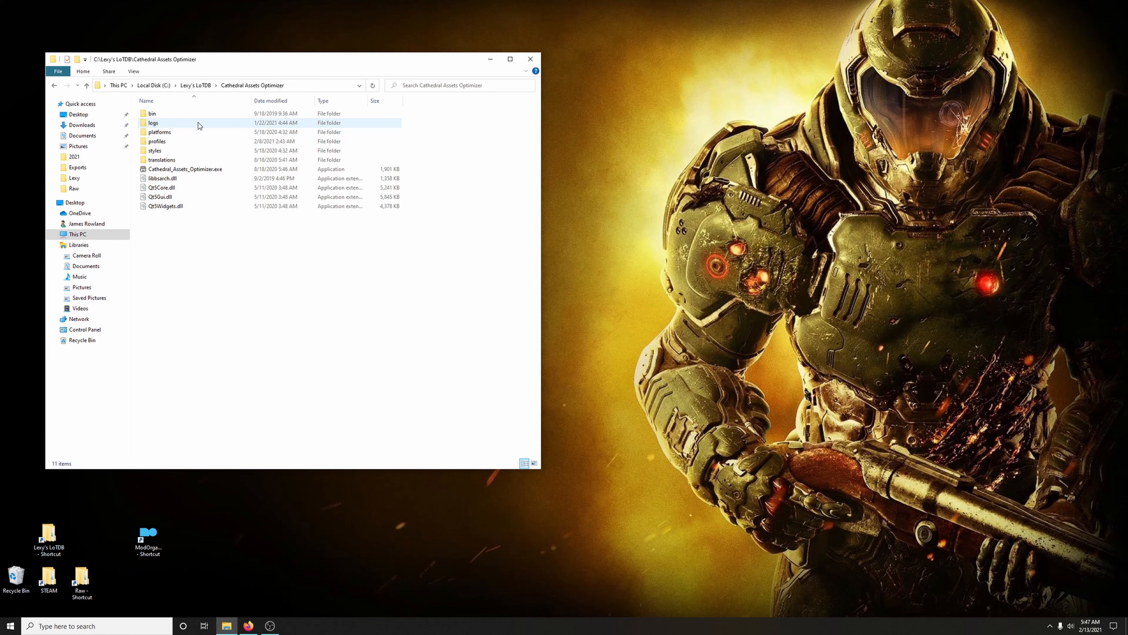
double_click(199, 172)
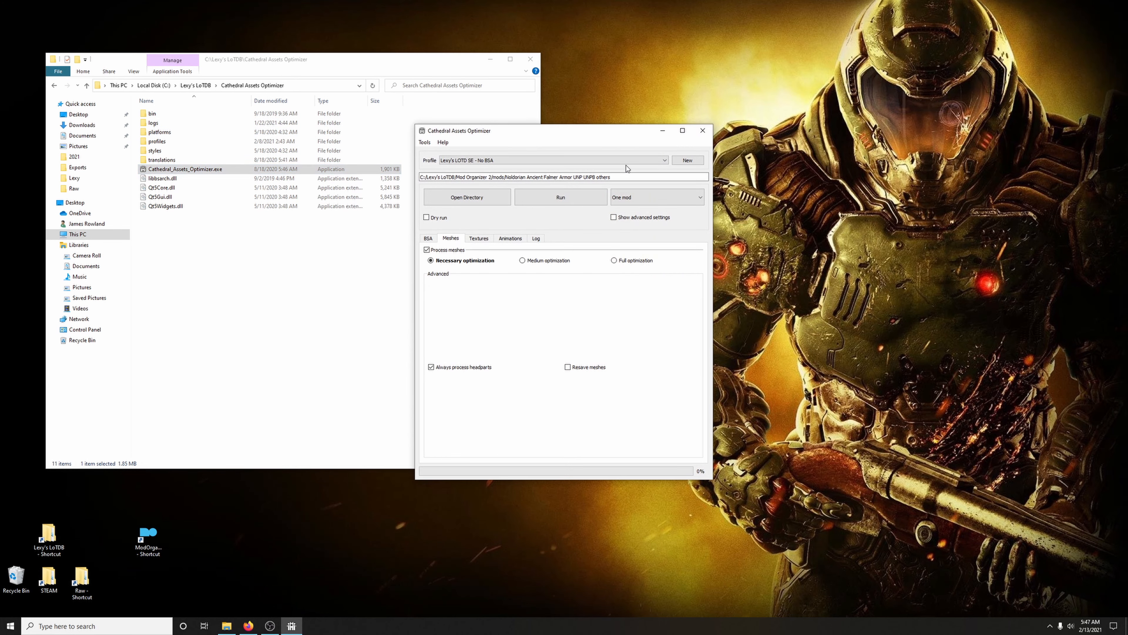
drag(589, 134, 771, 84)
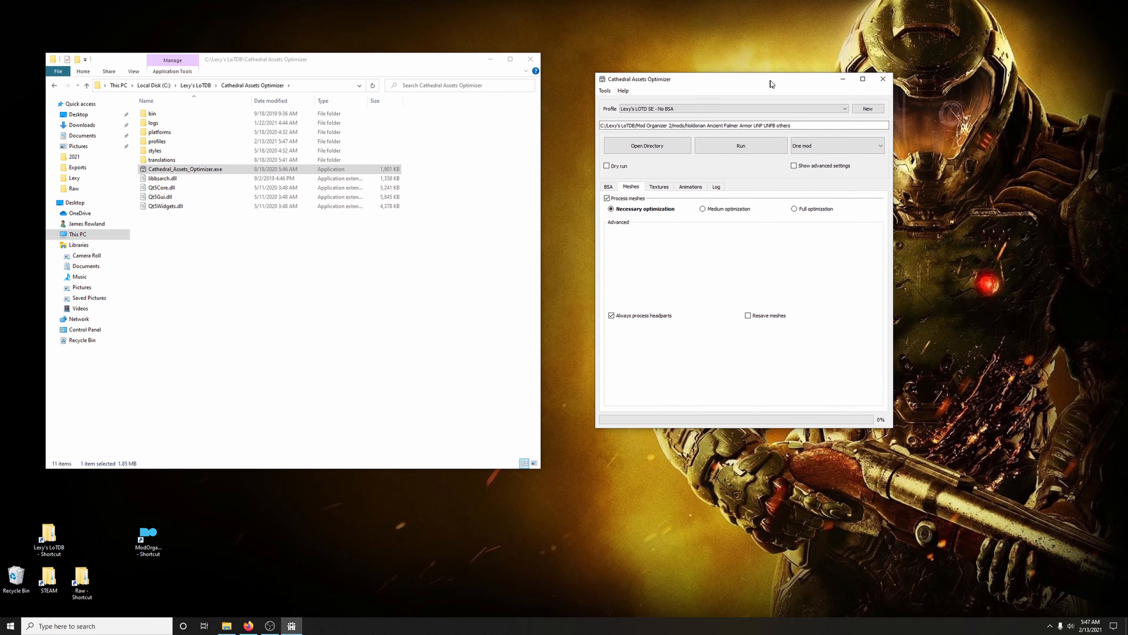
click(524, 59)
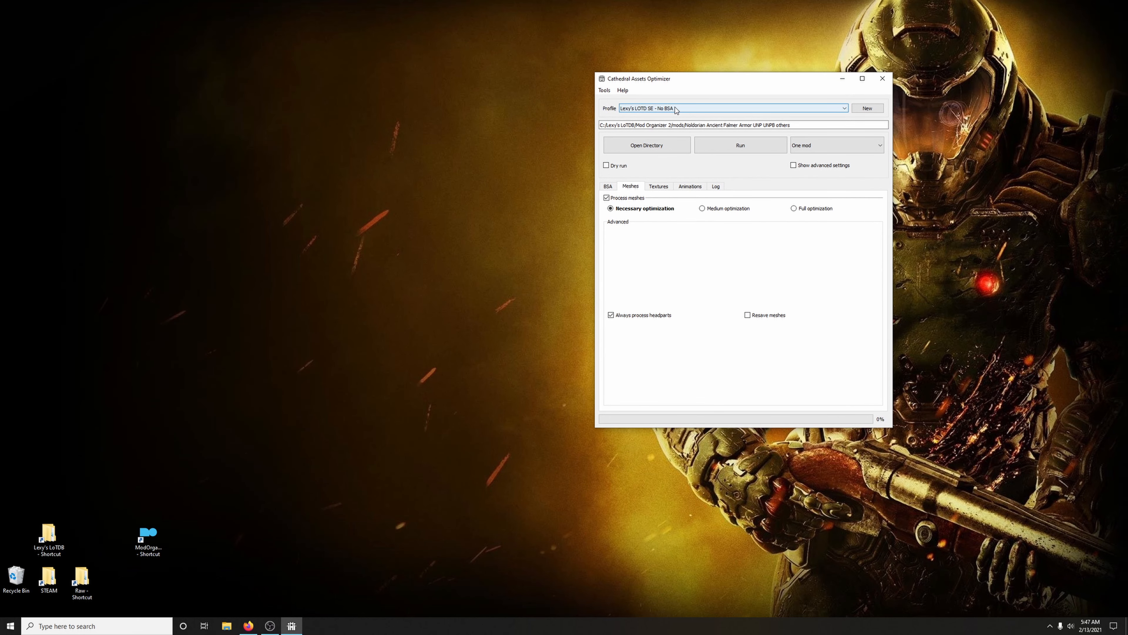
Set the optimizer's working directory to the Skyrim Realistic Overhaul folder inside Mod Organizer's mods folder
click(648, 147)
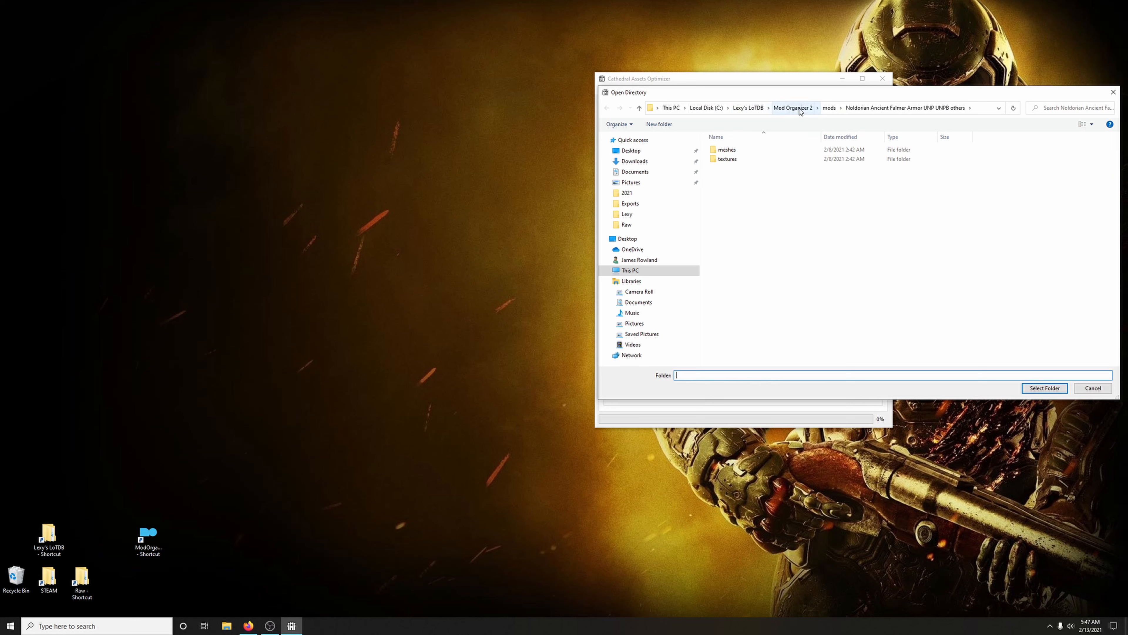
click(829, 108)
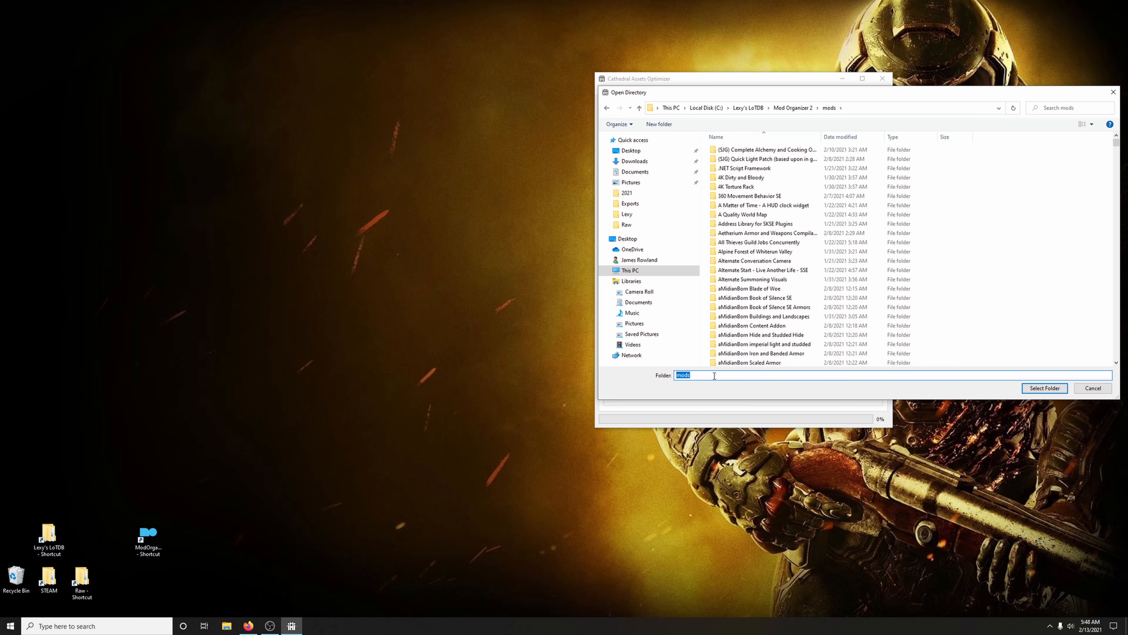
text(skyr)
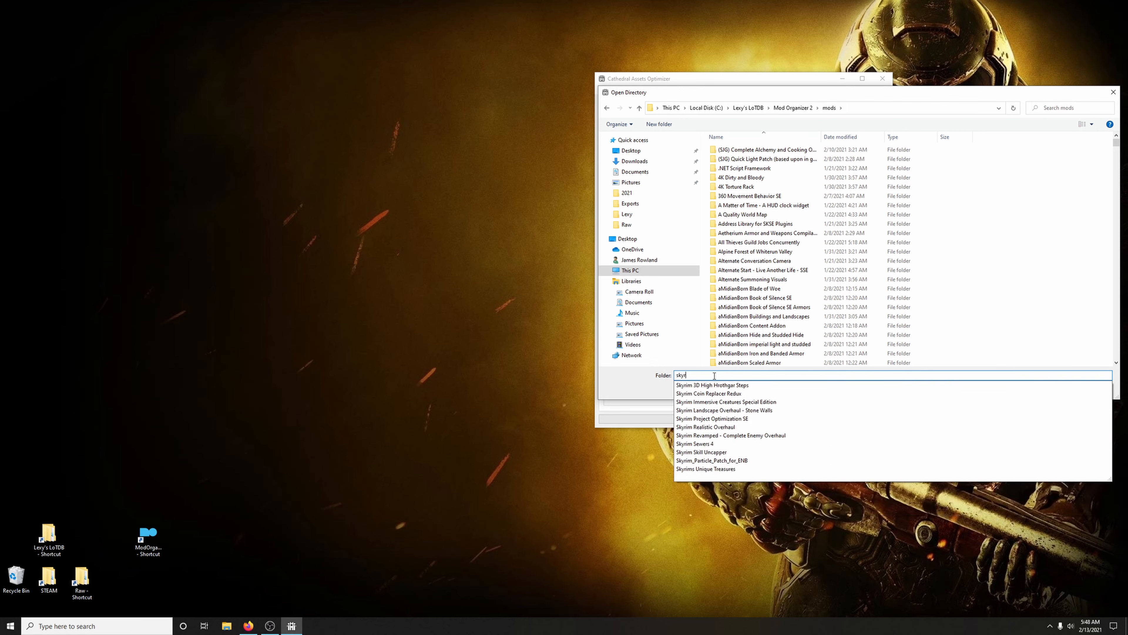
text(im rea)
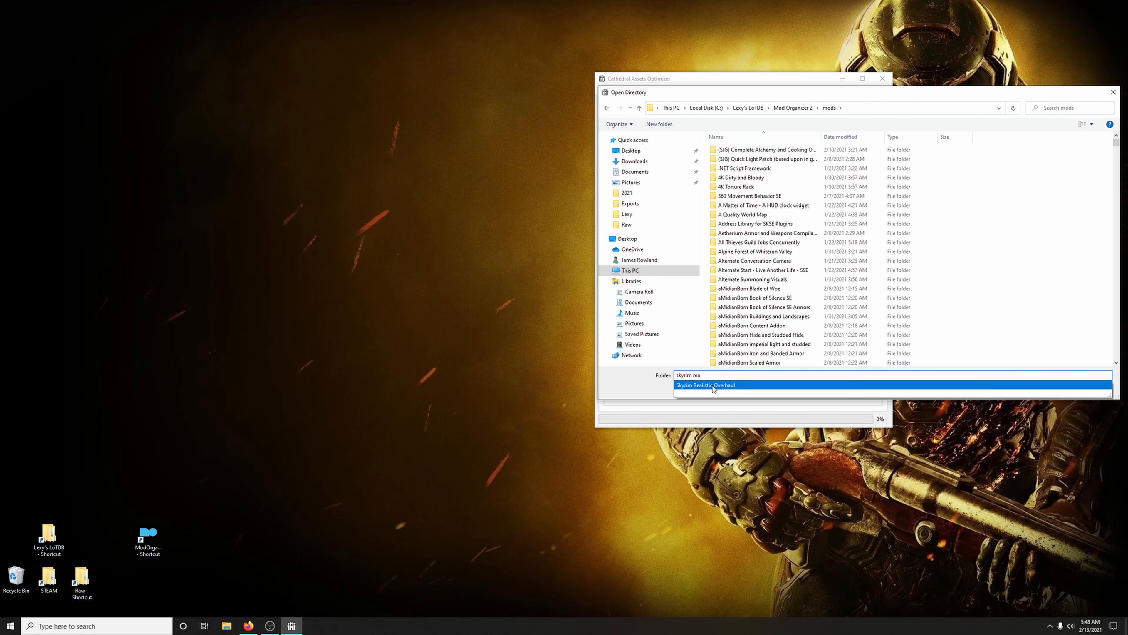
click(713, 385)
click(1036, 392)
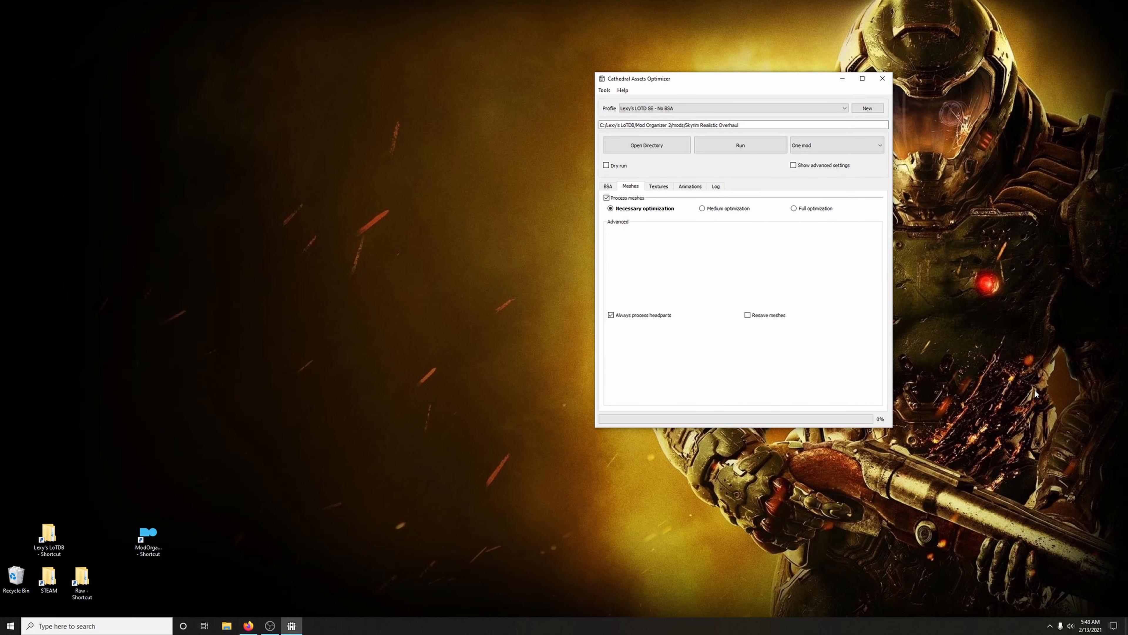
Run the optimization on Skyrim Realistic Overhaul with the log shown, always saving unsaved changes, and close the optimizer
click(713, 187)
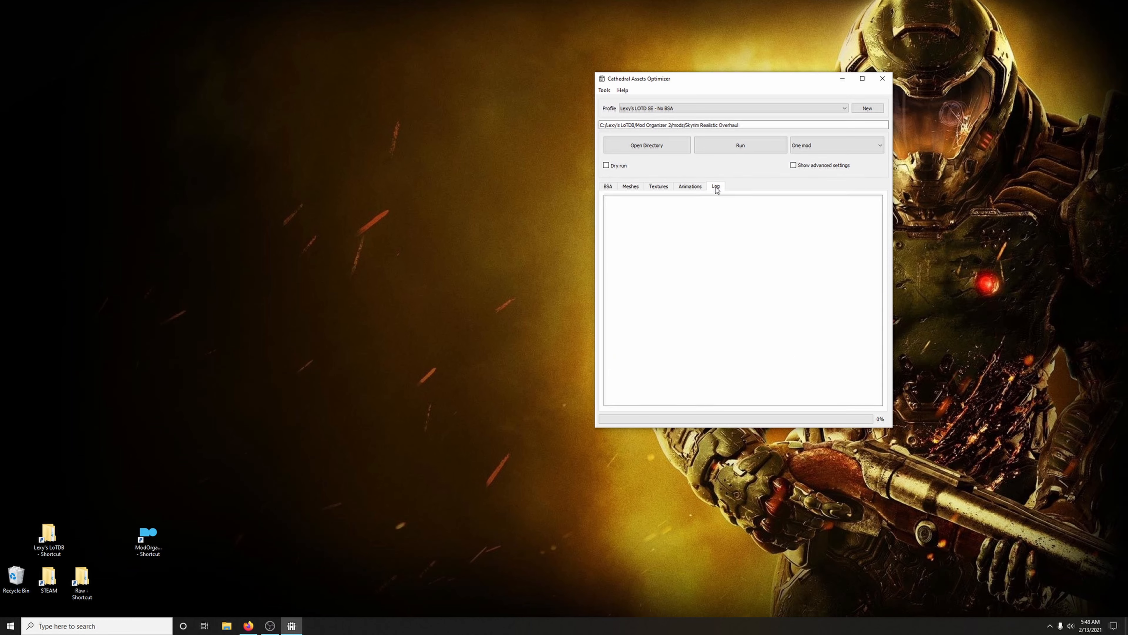
click(746, 150)
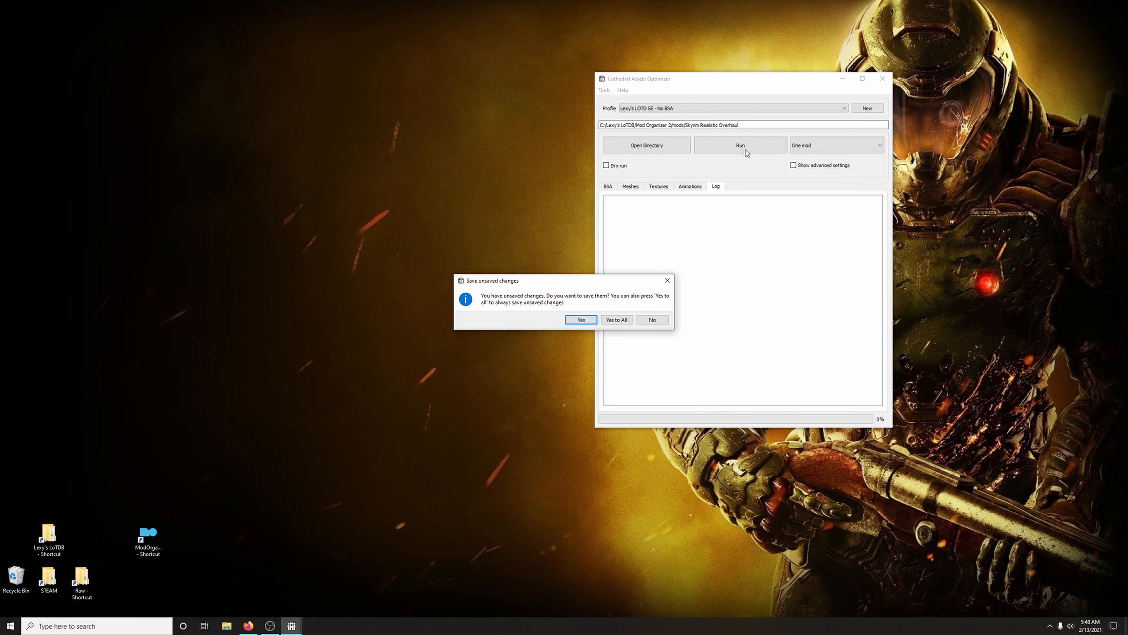
click(617, 321)
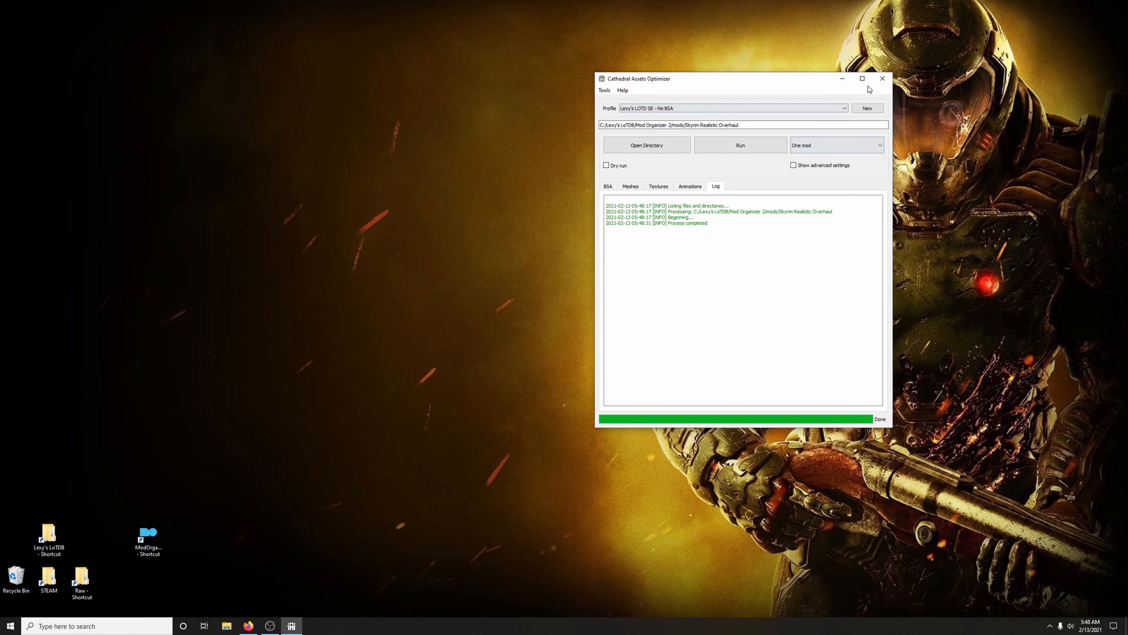
click(881, 79)
Reopen Mod Organizer alongside the guide page in the browser and show its downloads list
key(alt+Tab)
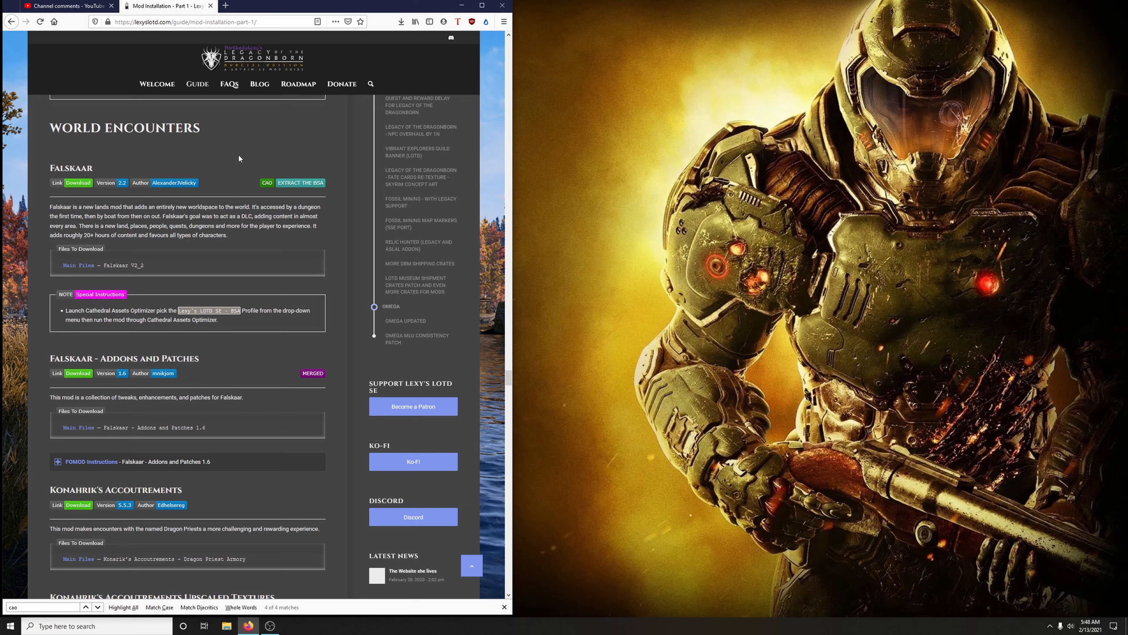
click(460, 6)
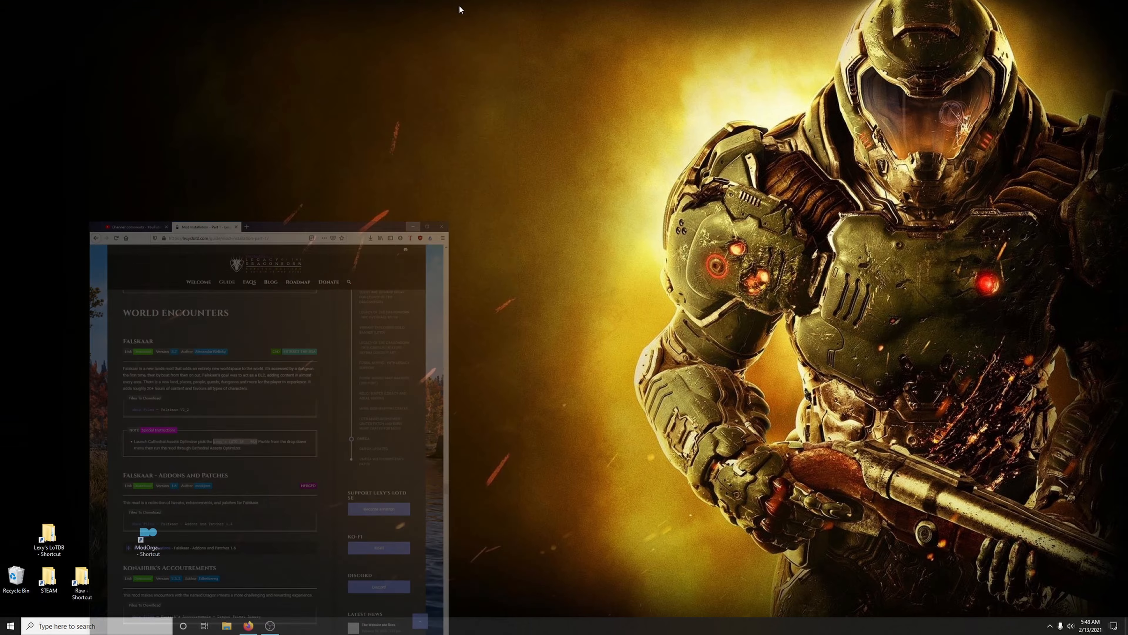
double_click(155, 535)
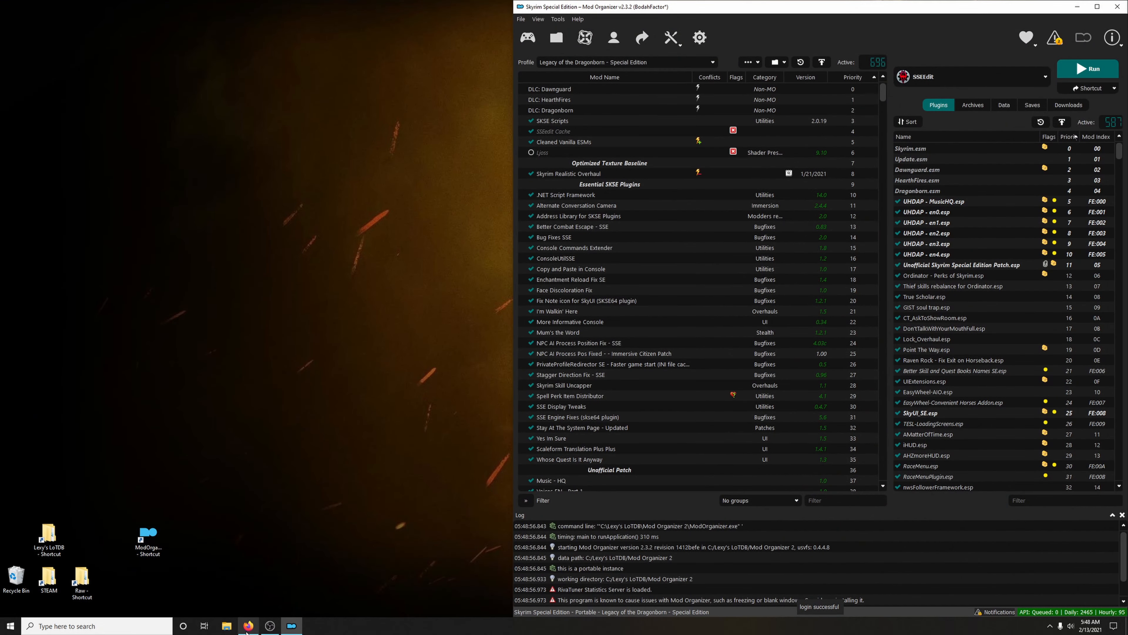
click(247, 626)
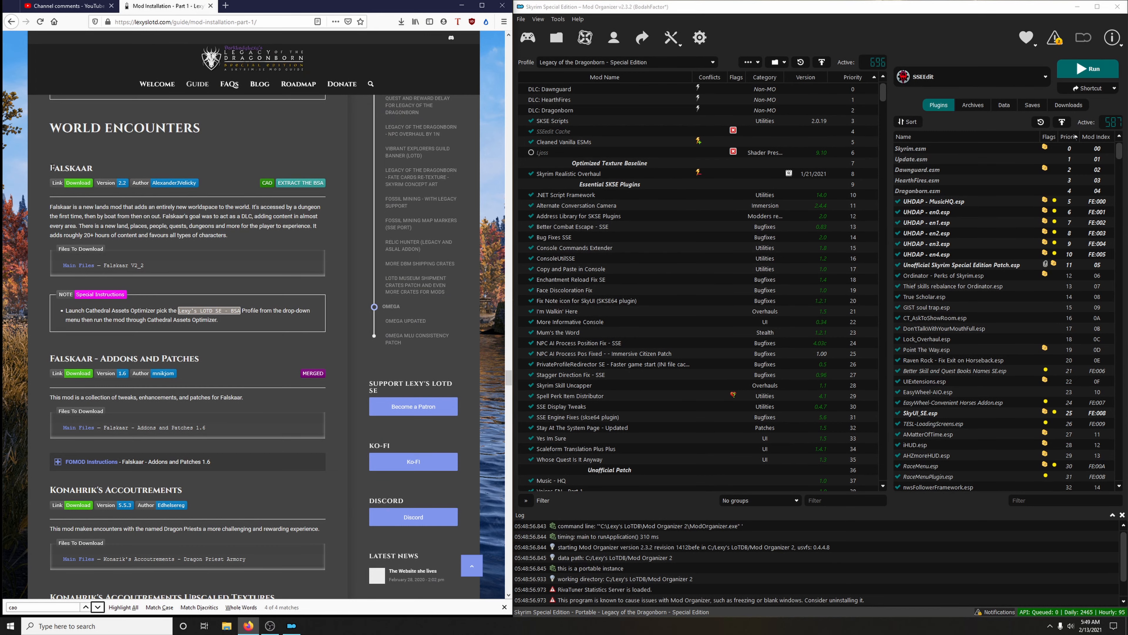
click(1083, 106)
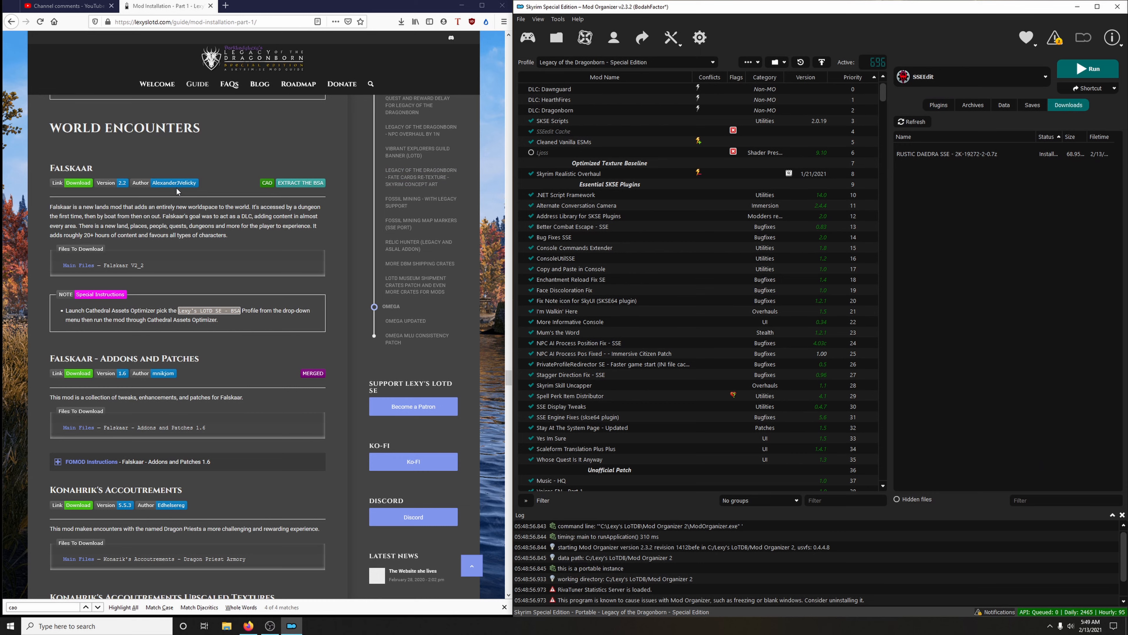
Download the Falskaar V2_2 main file from Nexus Mods through the mod manager and return to the guide
click(82, 183)
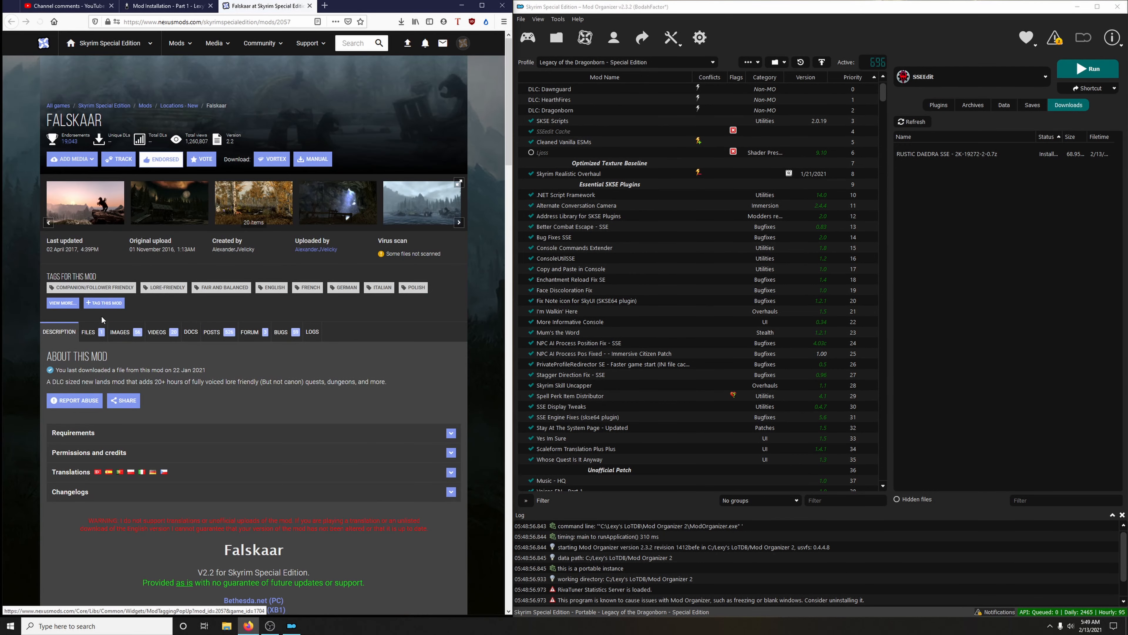
click(88, 332)
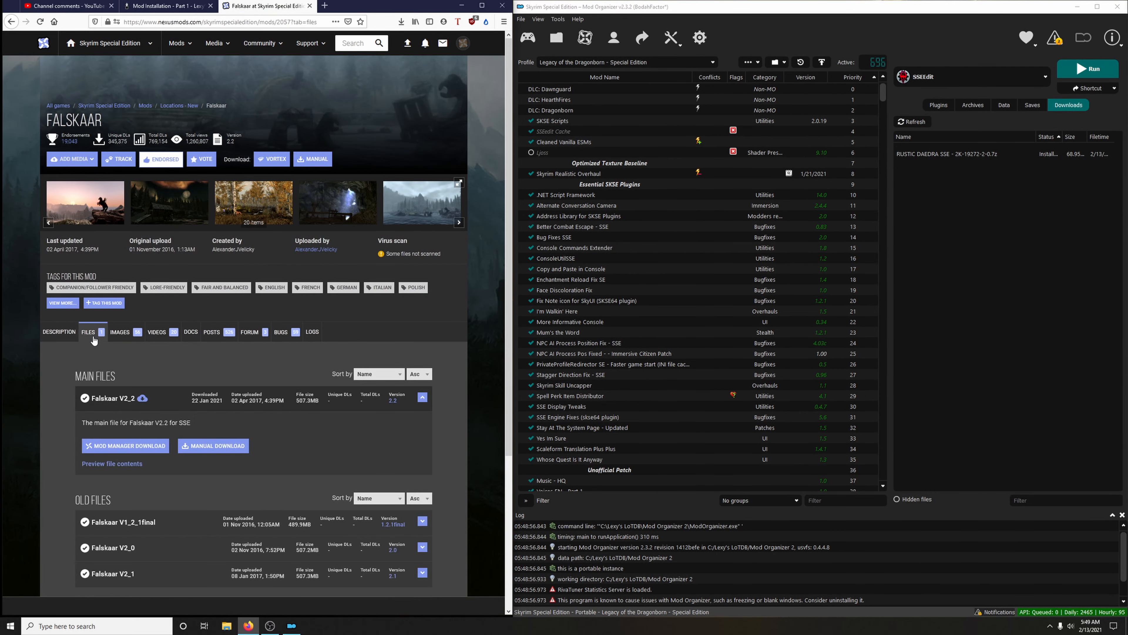
scroll(187, 329, down, 3)
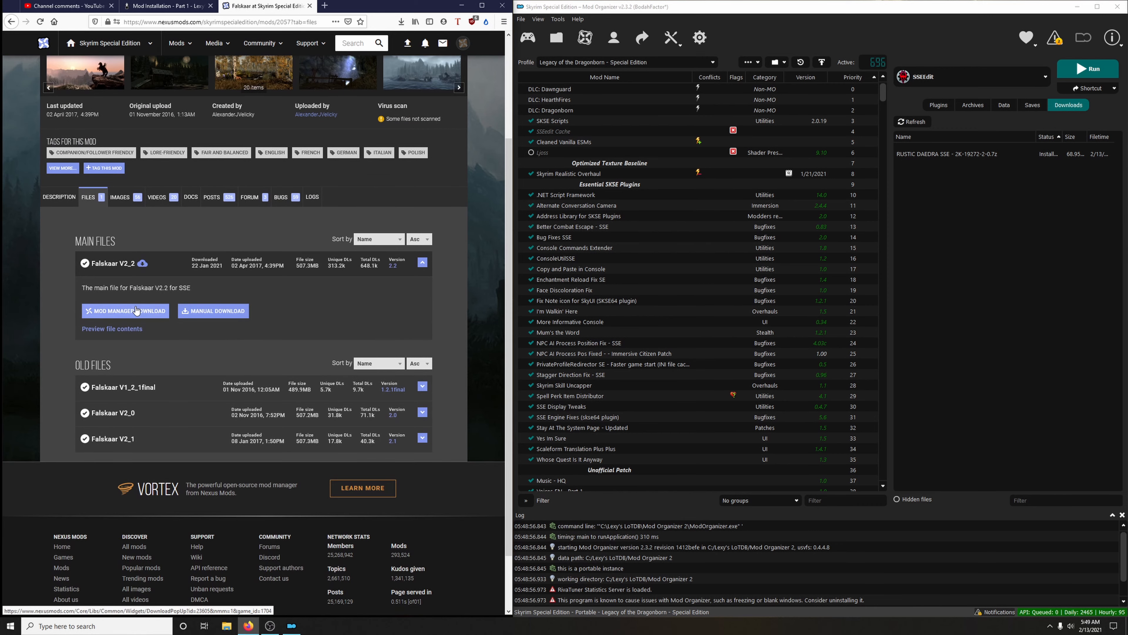
click(135, 310)
key(ctrl+w)
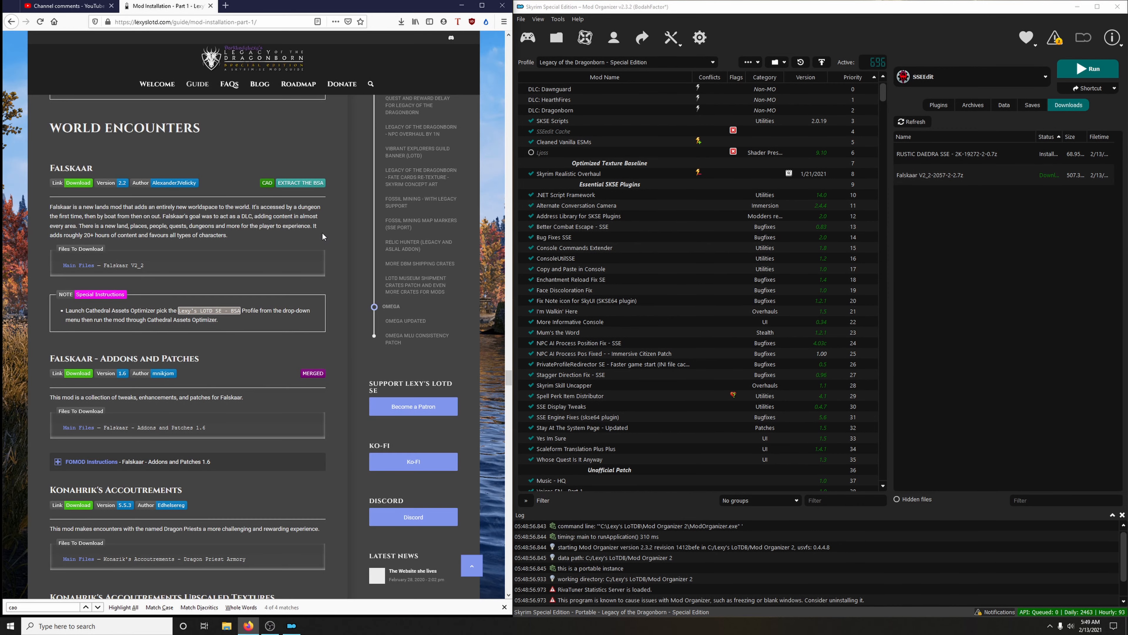
Install the downloaded Falskaar V2_2, replacing the existing mod and unpacking its BSA
double_click(934, 175)
click(864, 324)
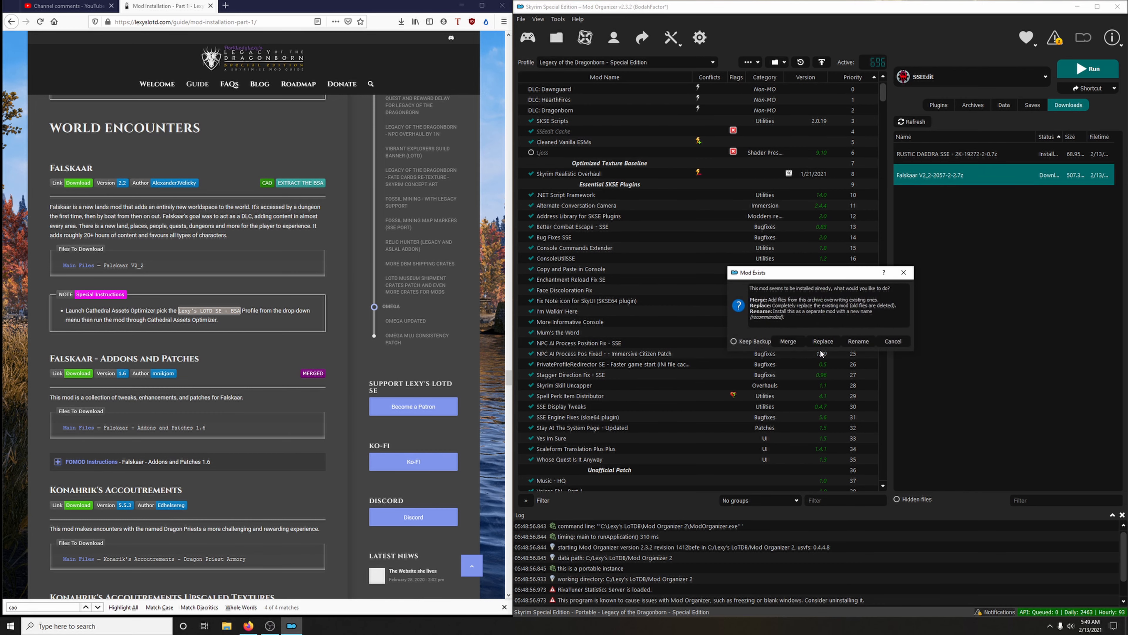
click(823, 342)
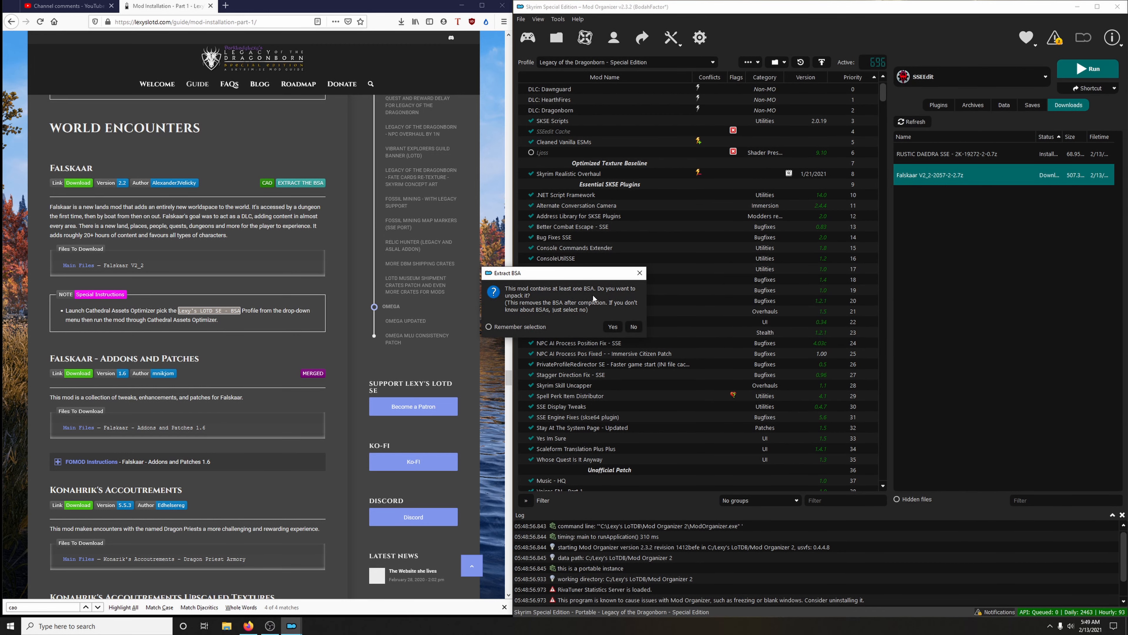
click(612, 326)
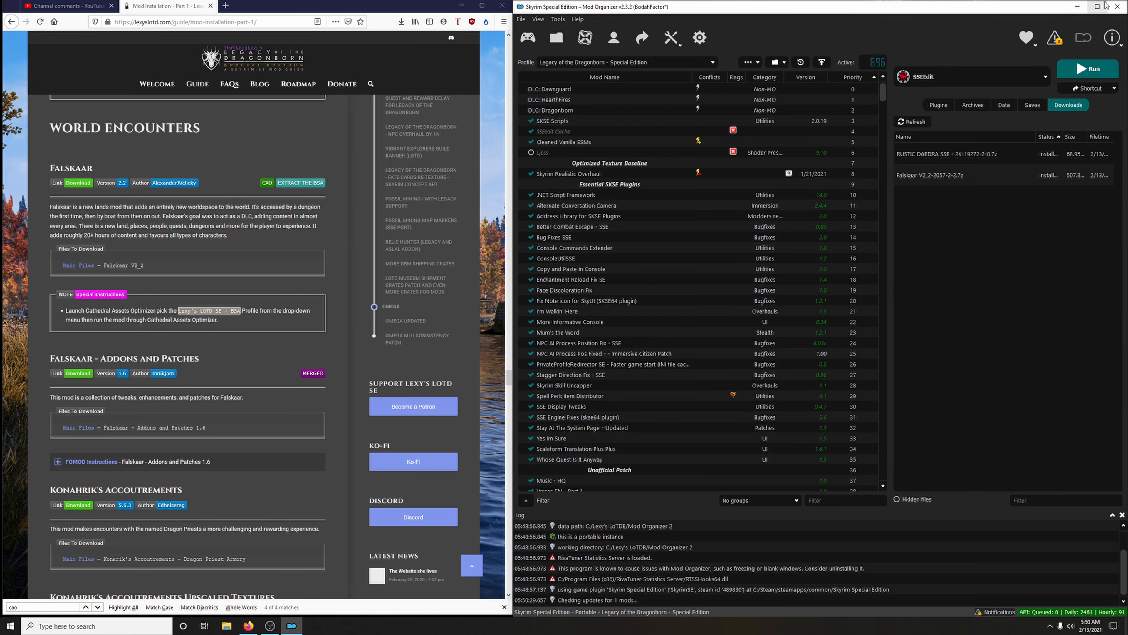
Close Mod Organizer, minimize the browser, and start Cathedral Assets Optimizer again from the Lexy's LoTDB folder
click(1118, 6)
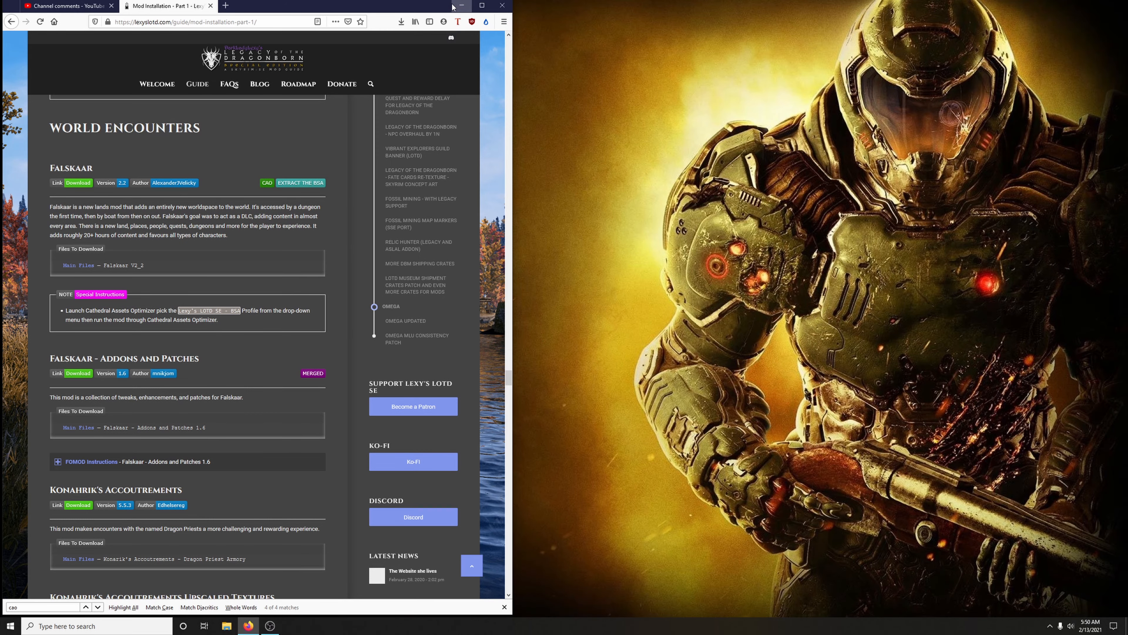
click(461, 5)
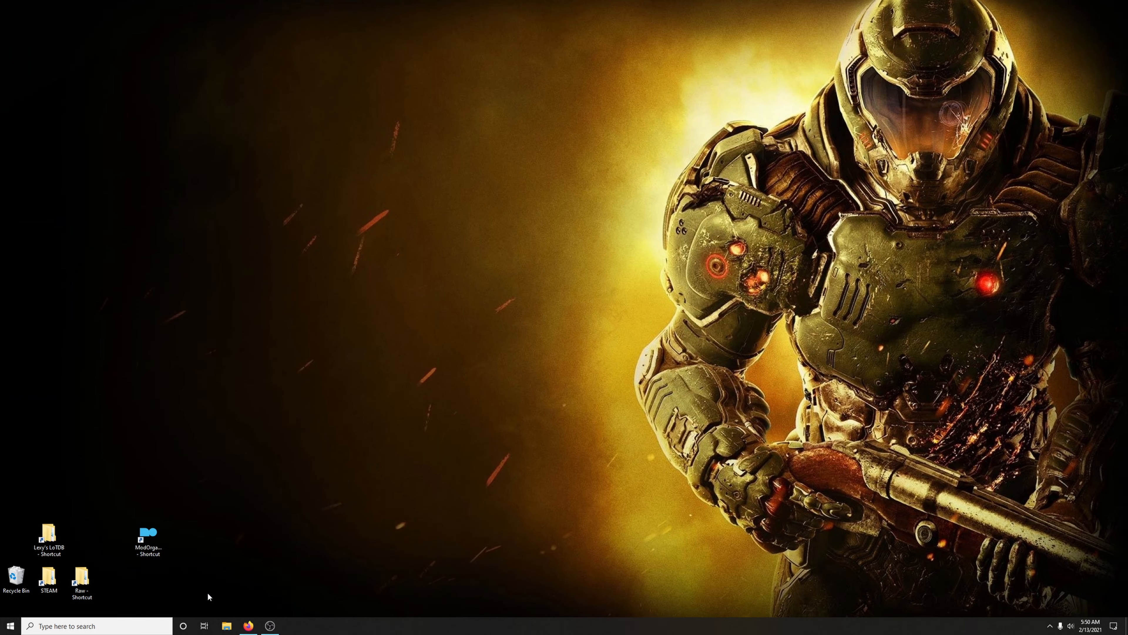
double_click(45, 536)
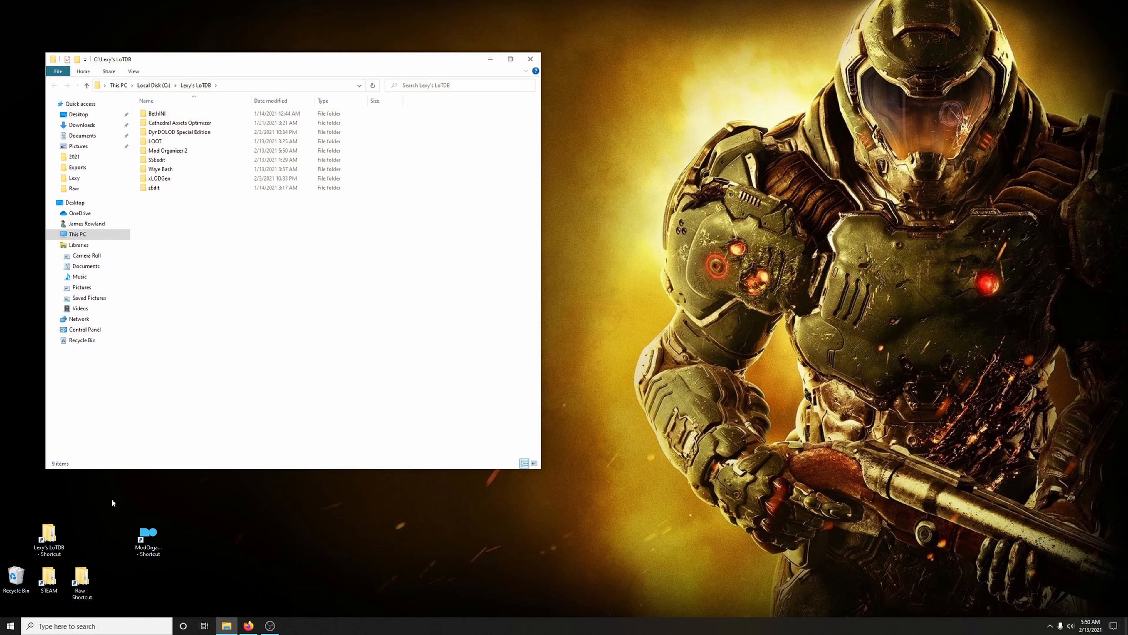
double_click(183, 124)
click(186, 171)
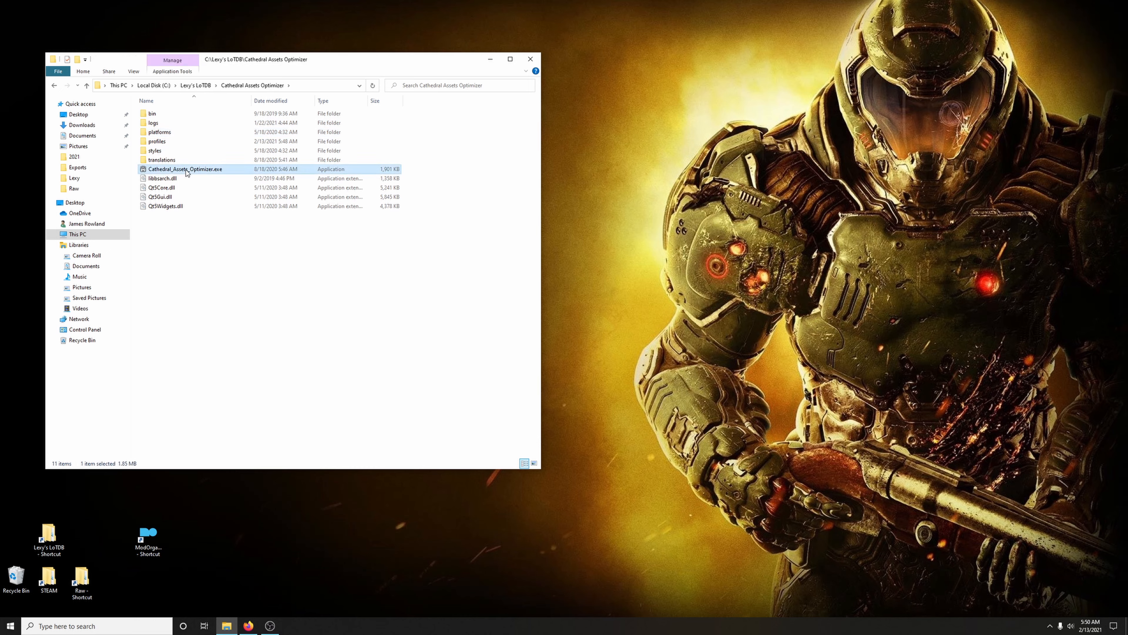
double_click(186, 171)
Choose the Lexy's LOTD SE - BSA profile and set the Falskaar mod folder as the directory to optimize
click(491, 162)
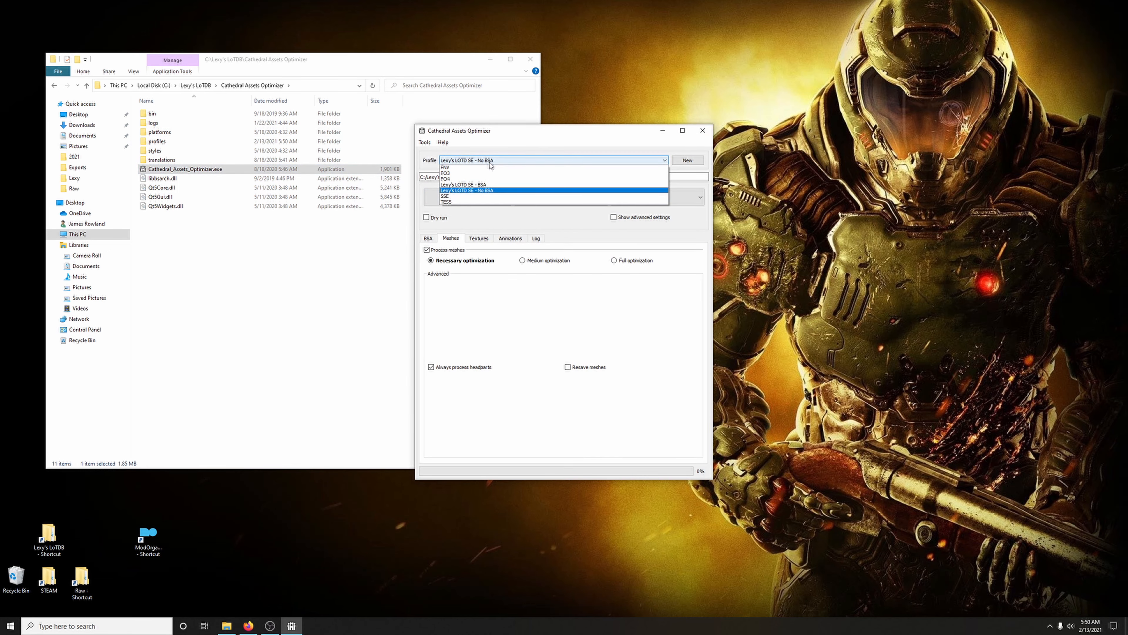
click(488, 185)
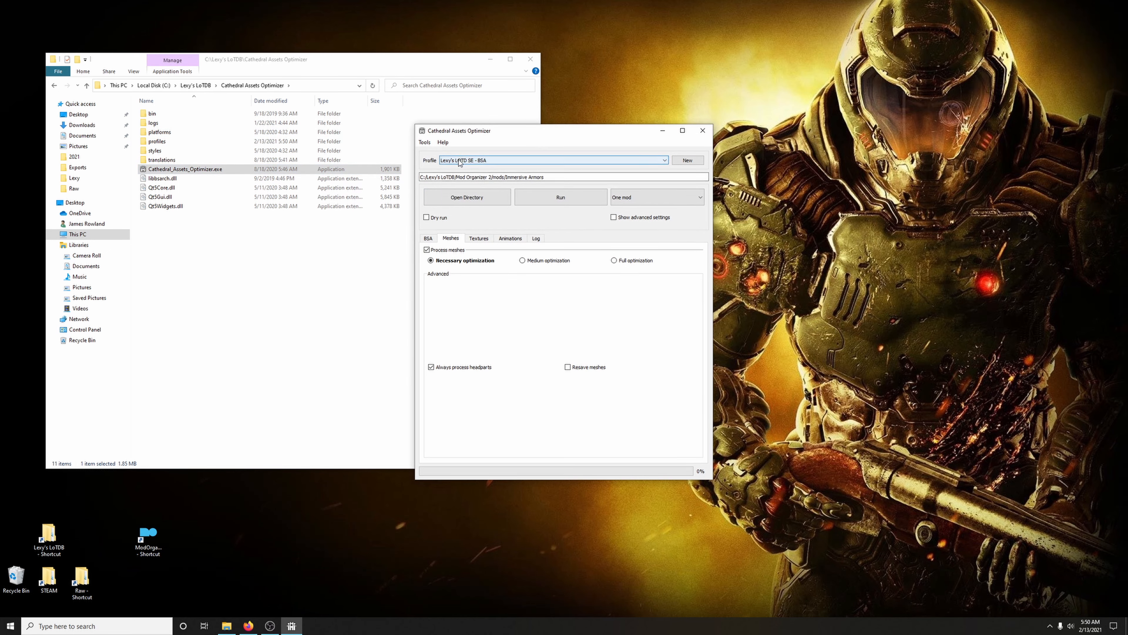
click(475, 198)
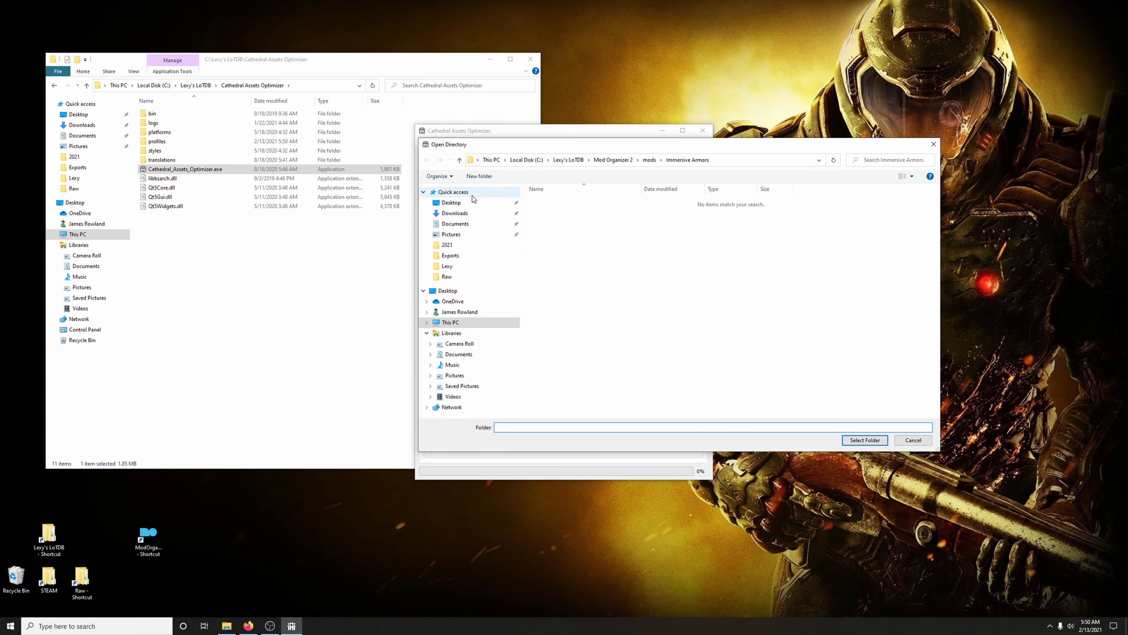
click(648, 161)
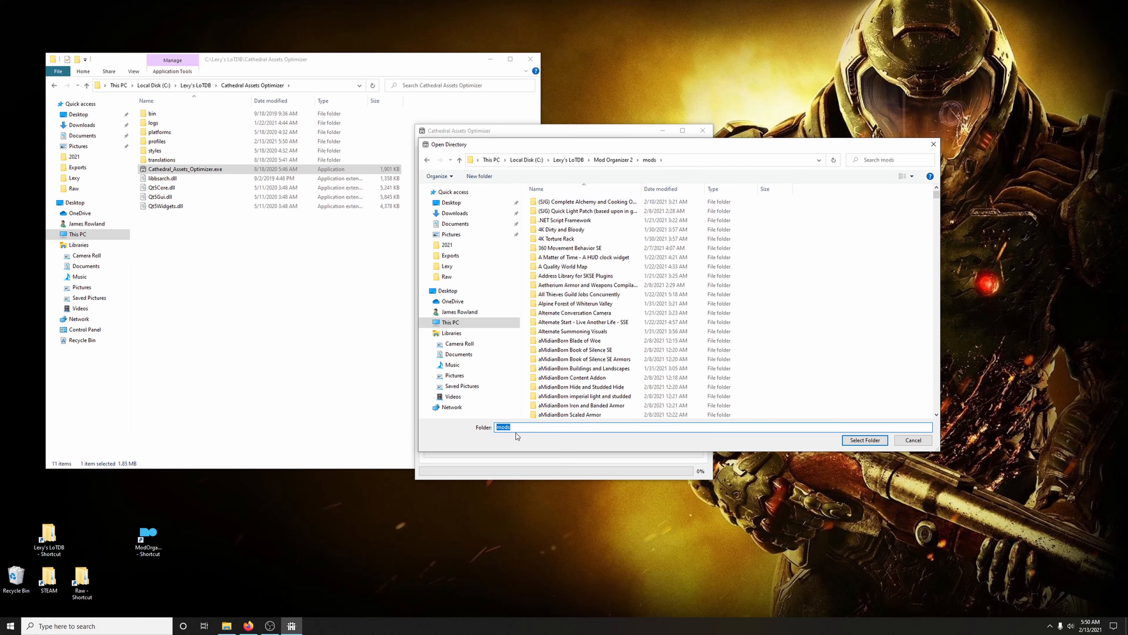
text(fals)
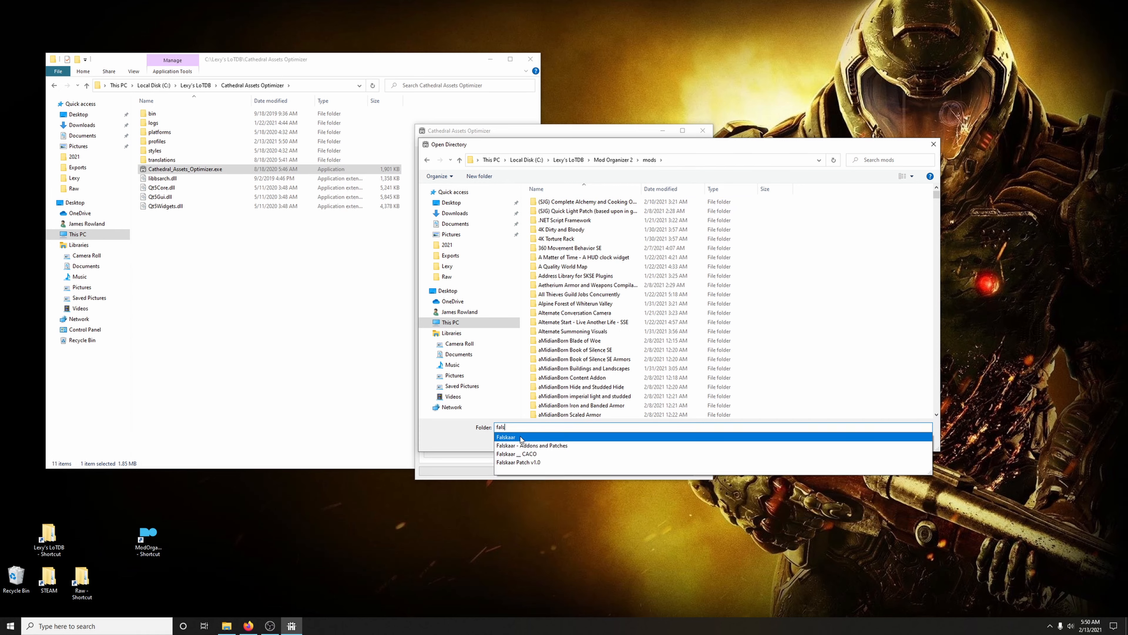
click(521, 436)
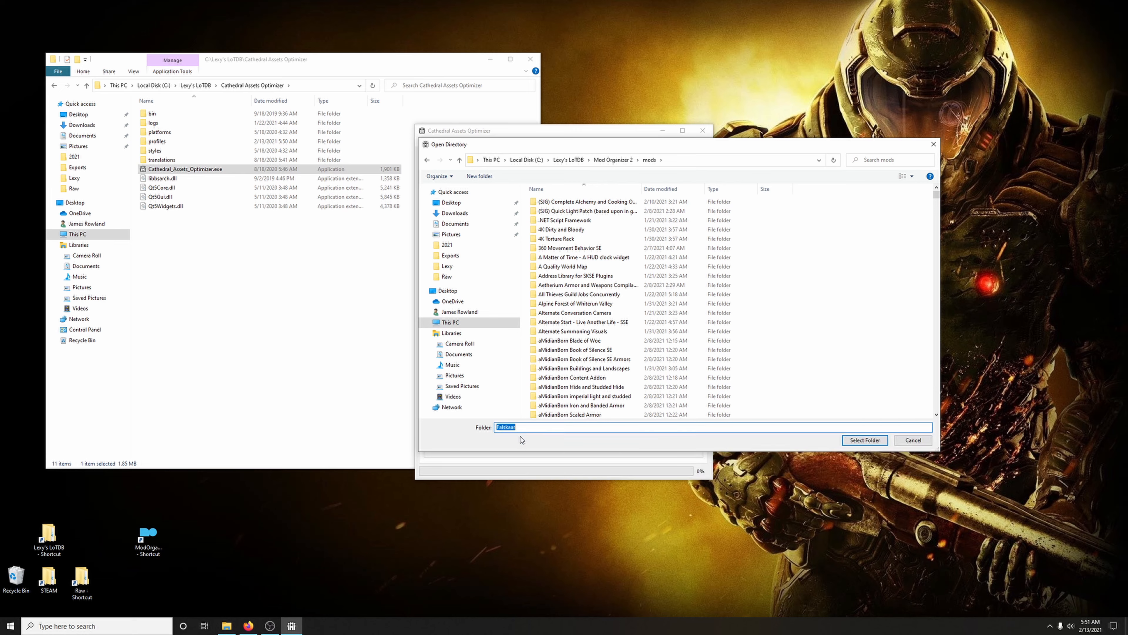
click(860, 441)
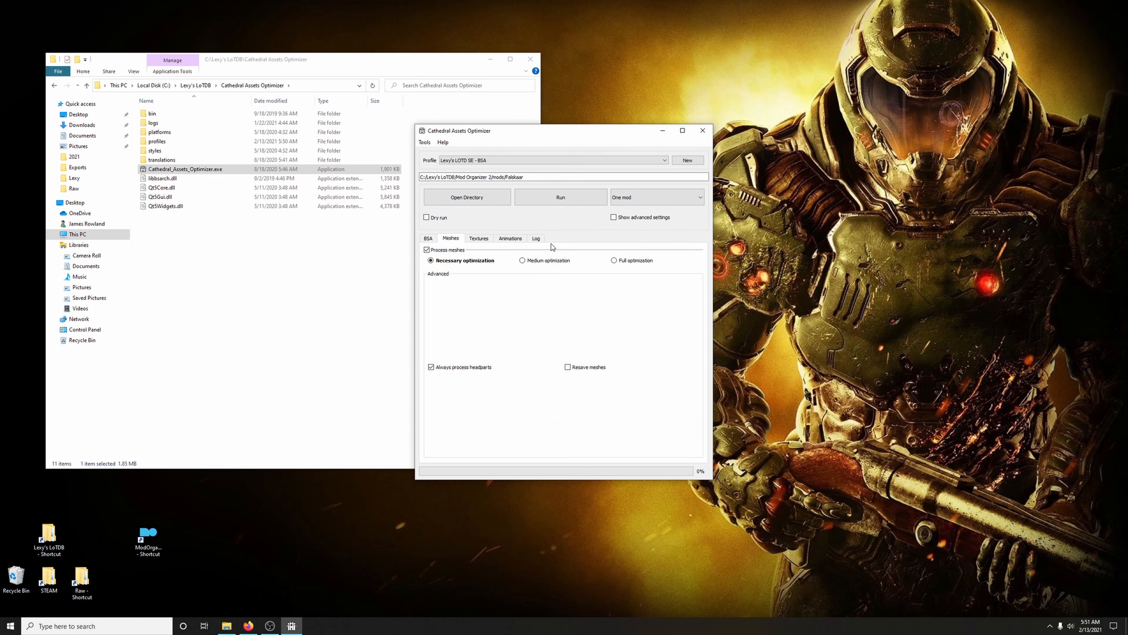
Run the Falskaar optimization with the log shown, always saving unsaved changes, and close the optimizer when it finishes
click(537, 240)
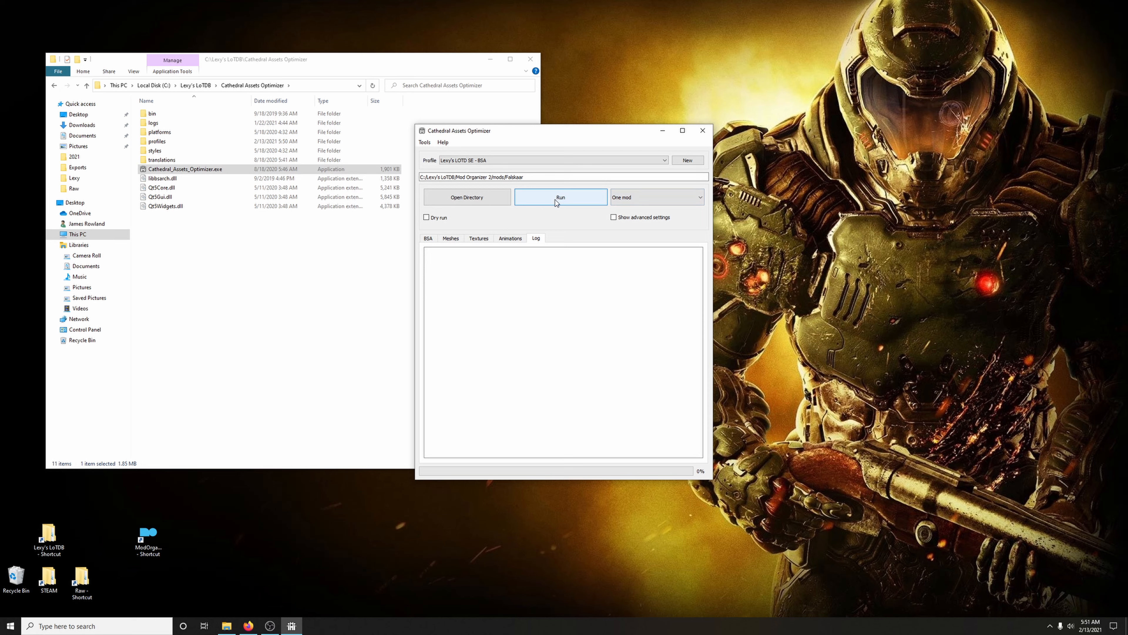
click(556, 202)
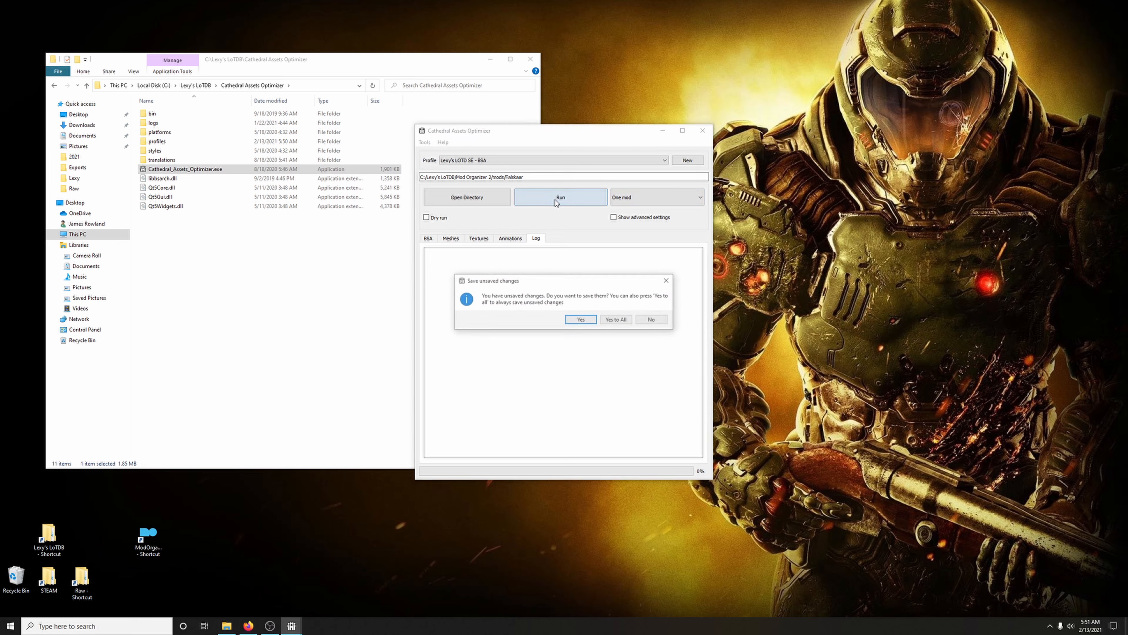
click(612, 319)
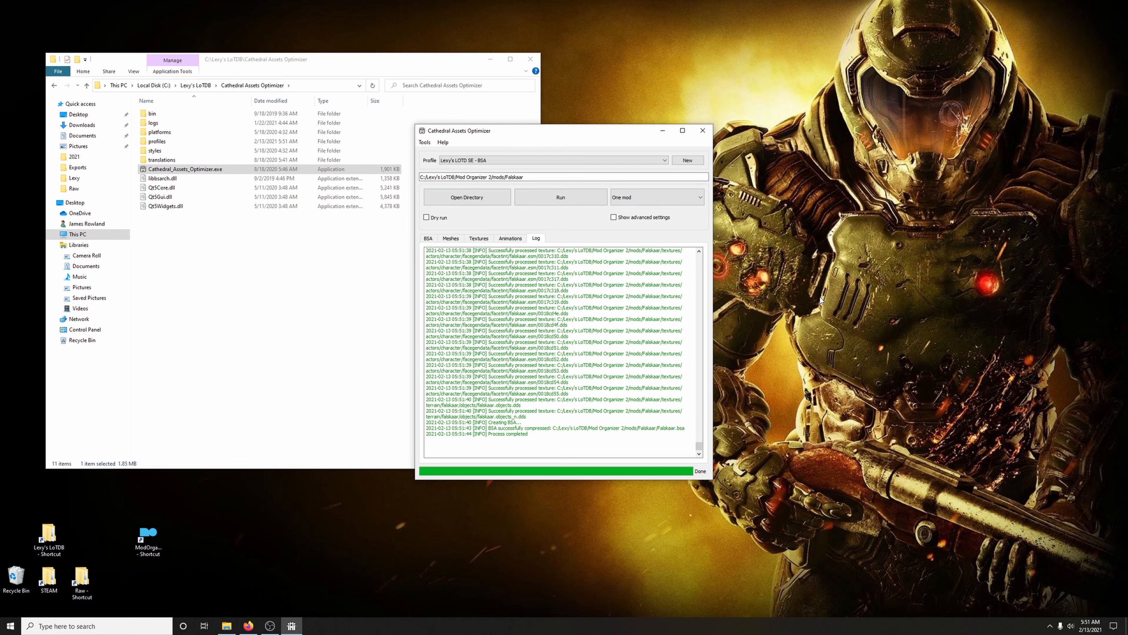
click(702, 130)
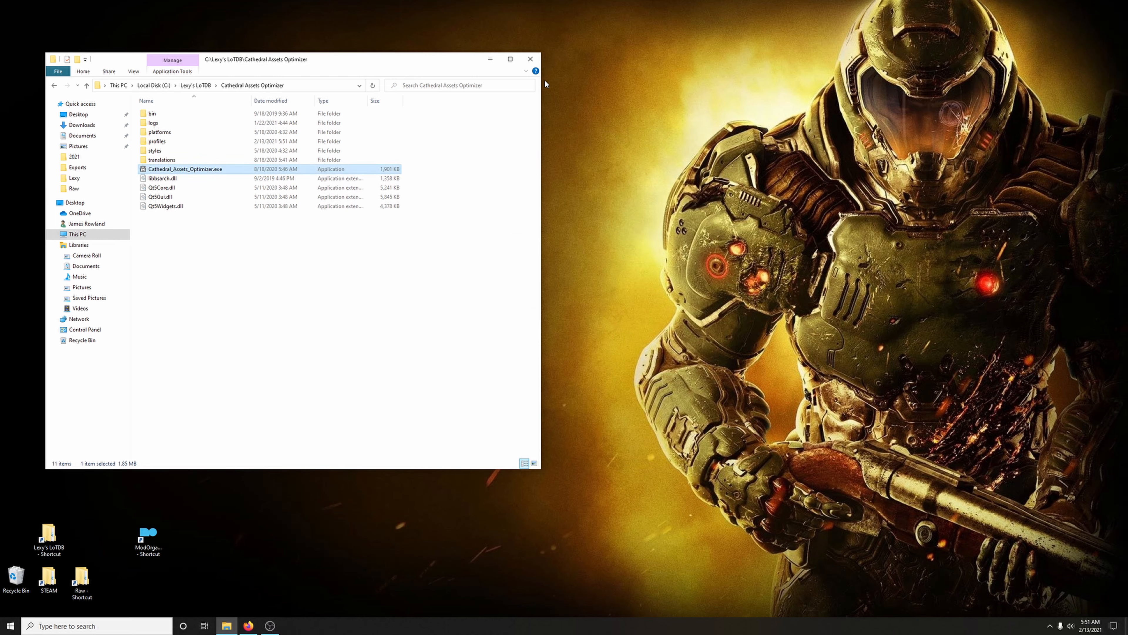
click(536, 64)
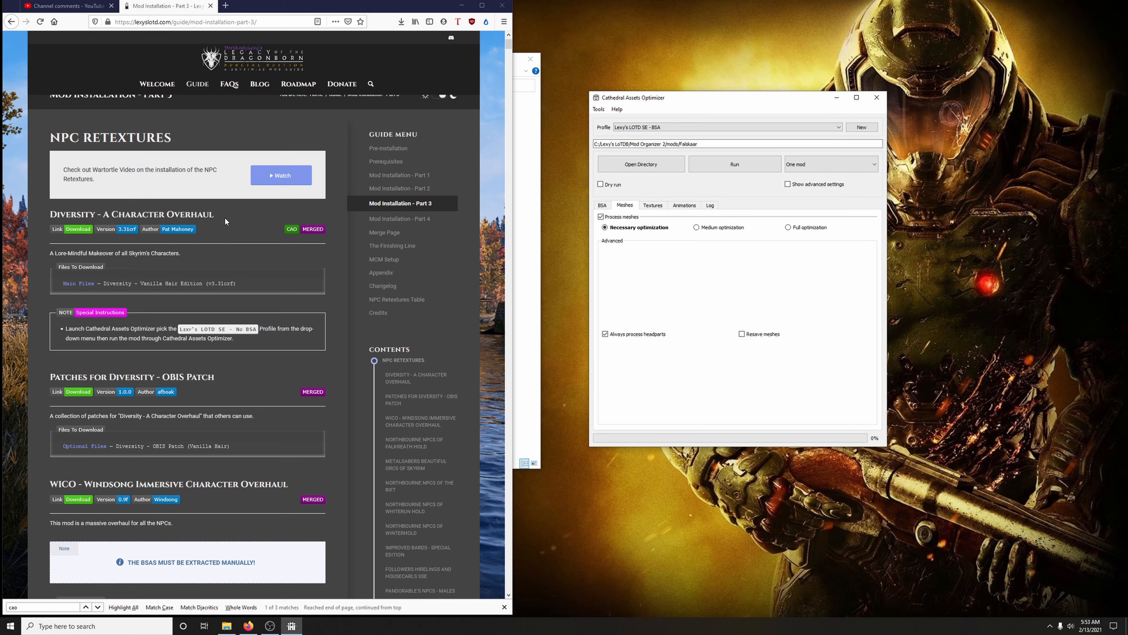
Set the Diversity - A Character Overhaul mod folder as the directory to optimize
click(663, 172)
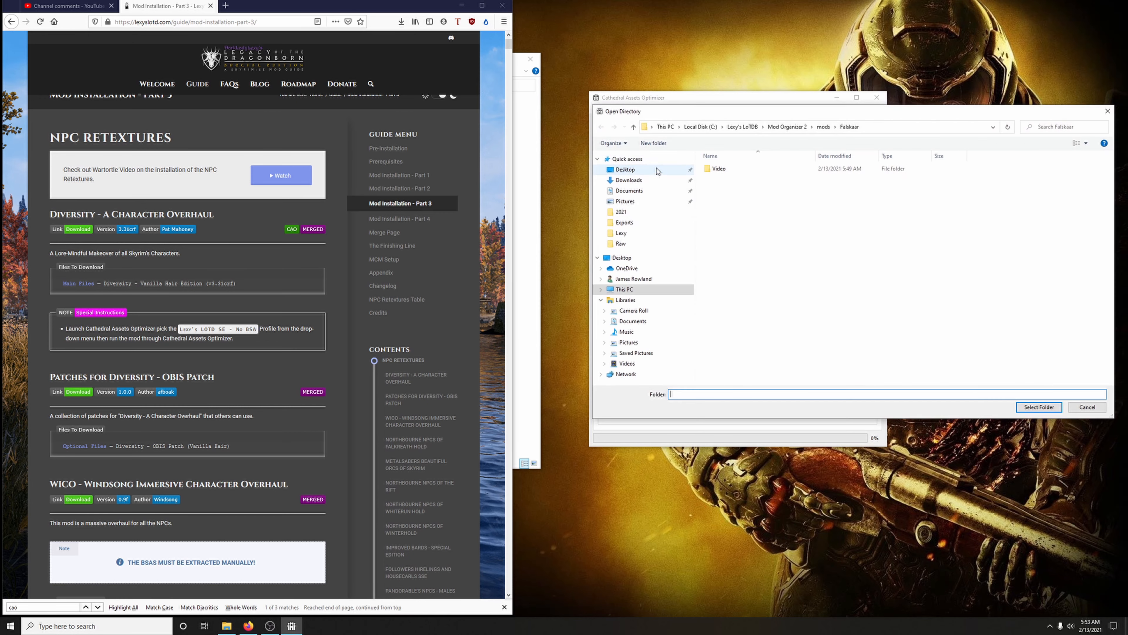
click(823, 128)
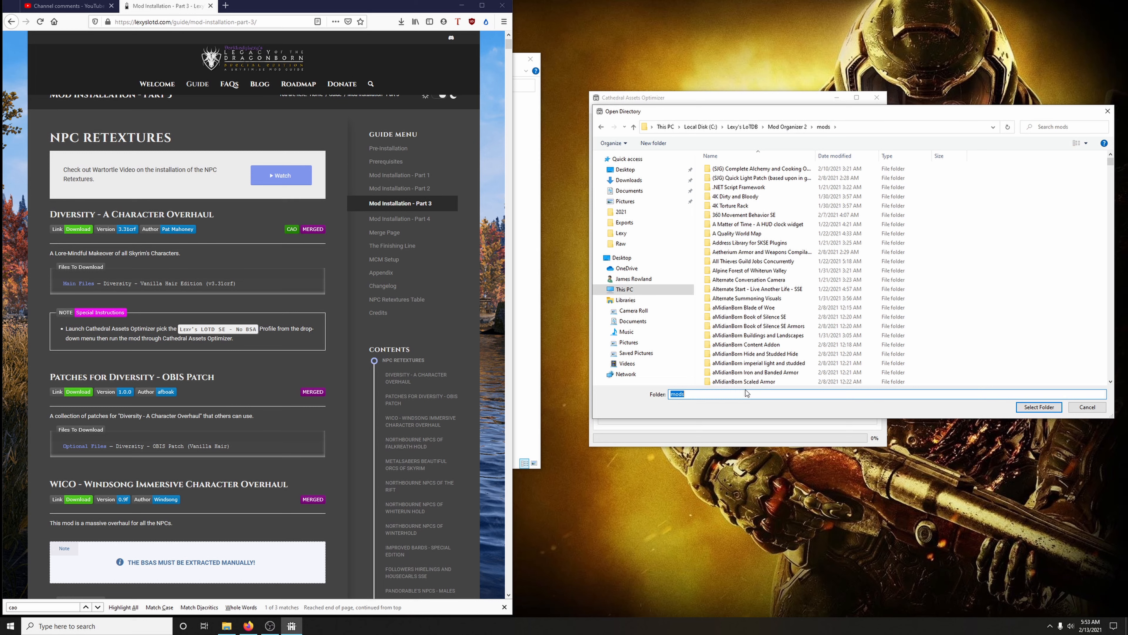
text(diver)
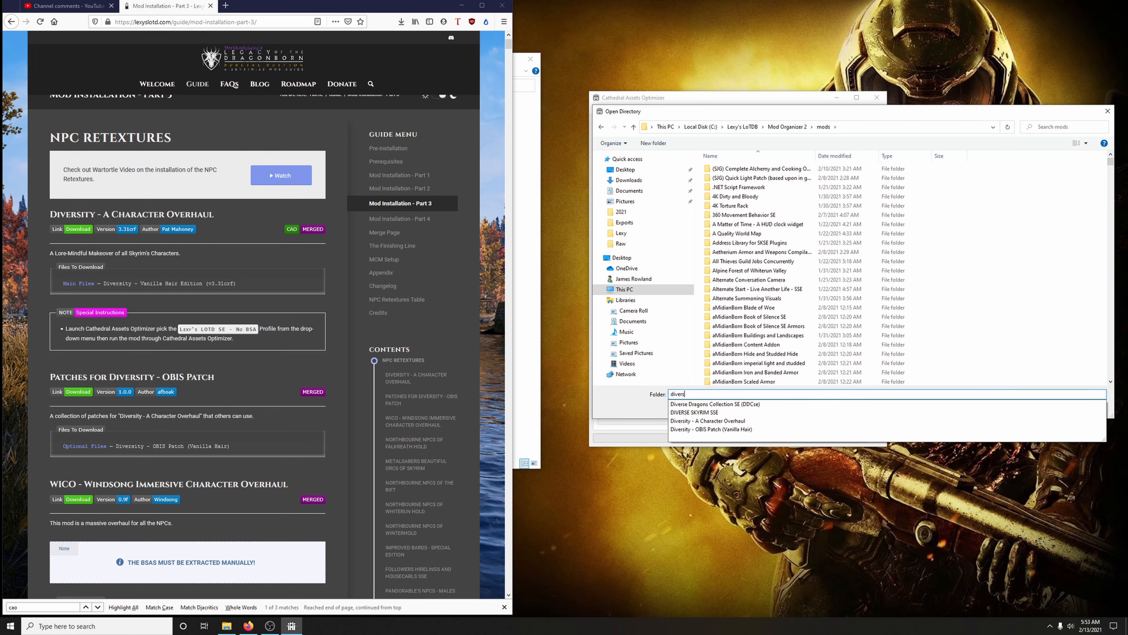
click(709, 421)
click(1026, 410)
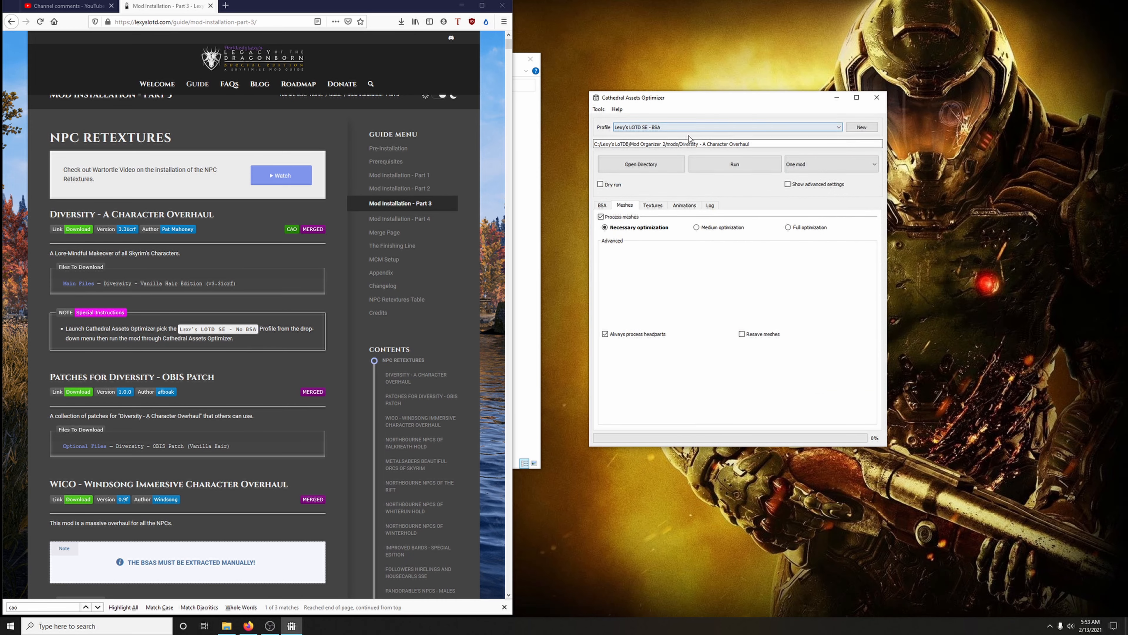
Switch to the Lexy's LOTD SE - No BSA profile and select the Diversity - A Character Overhaul folder under mods for it
click(673, 128)
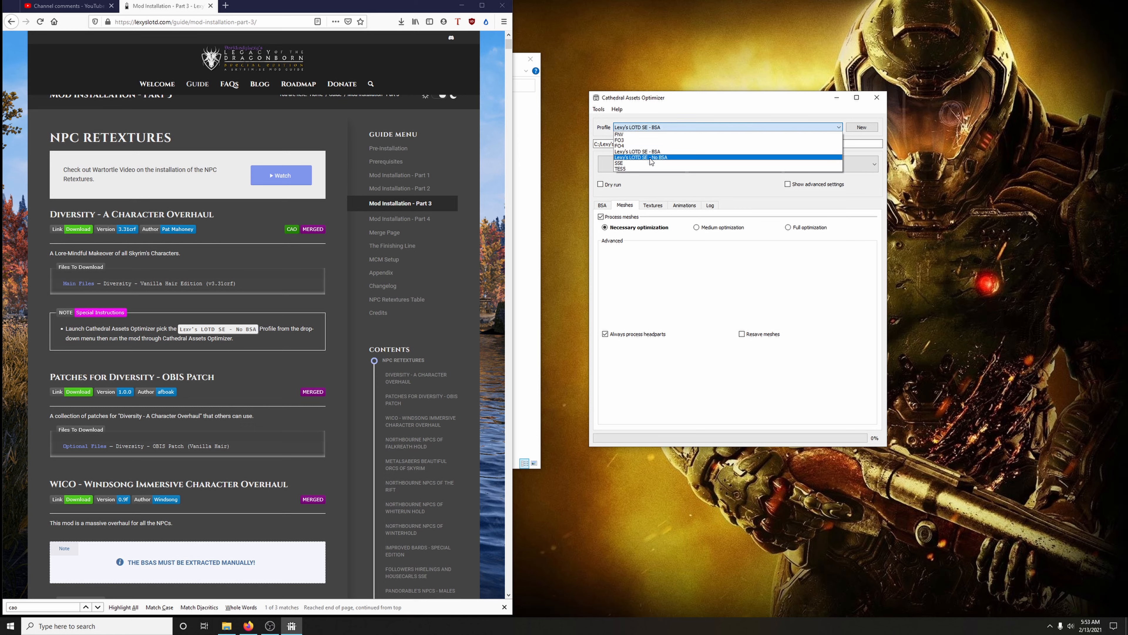
click(644, 154)
click(612, 320)
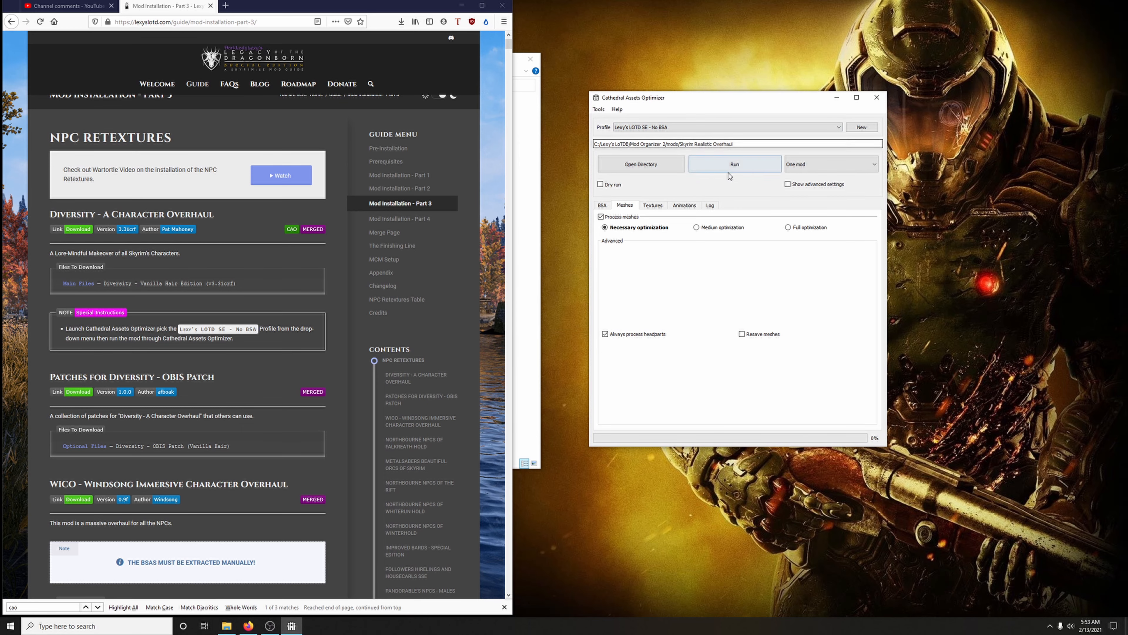
click(644, 165)
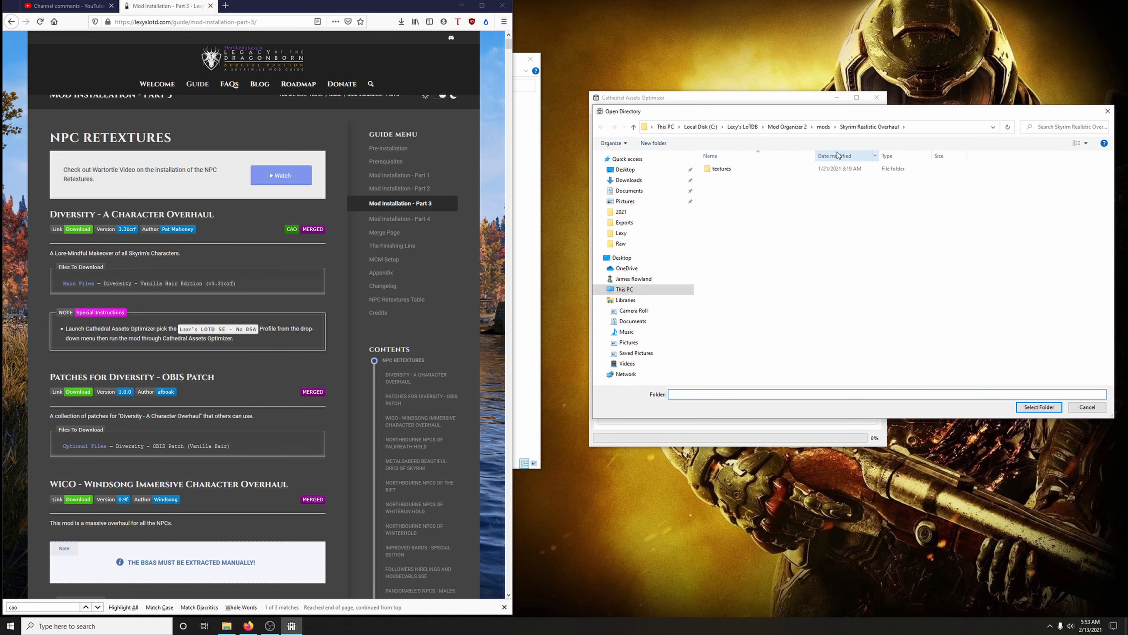
click(823, 127)
text(diver)
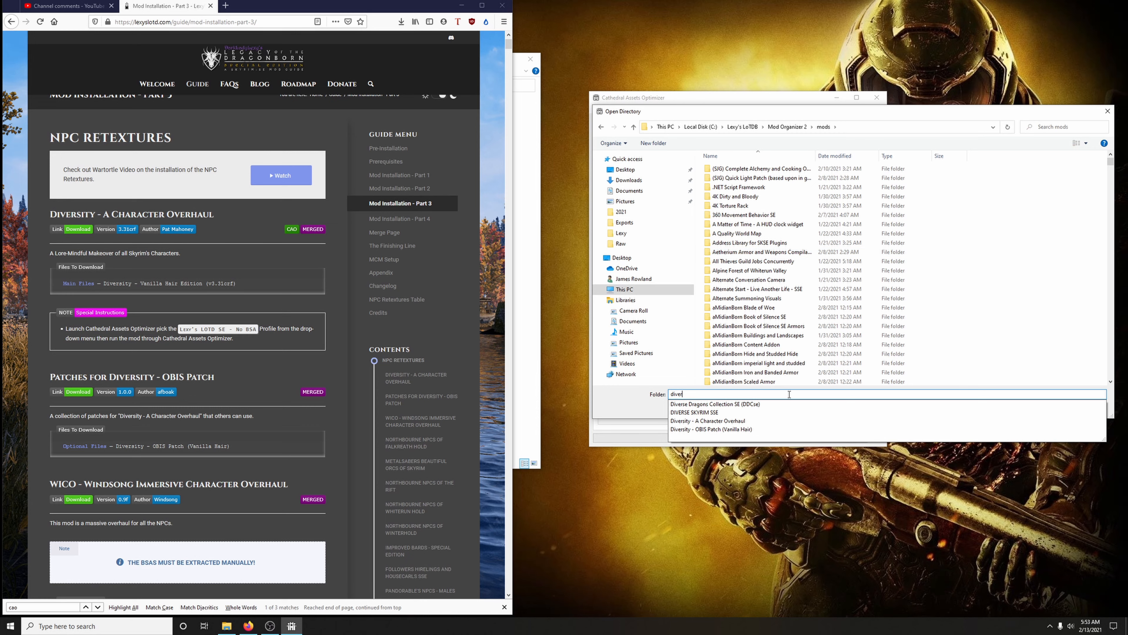
click(708, 425)
click(1040, 410)
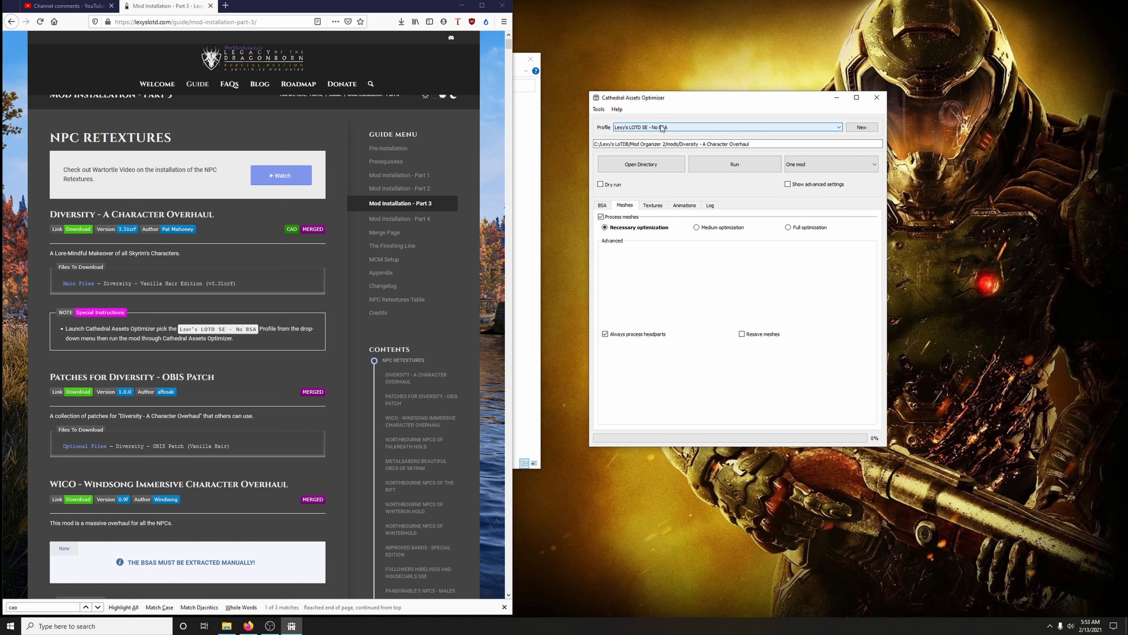
Run the Diversity optimization with the log shown, always saving unsaved changes, and close the optimizer when it finishes
click(710, 205)
click(737, 168)
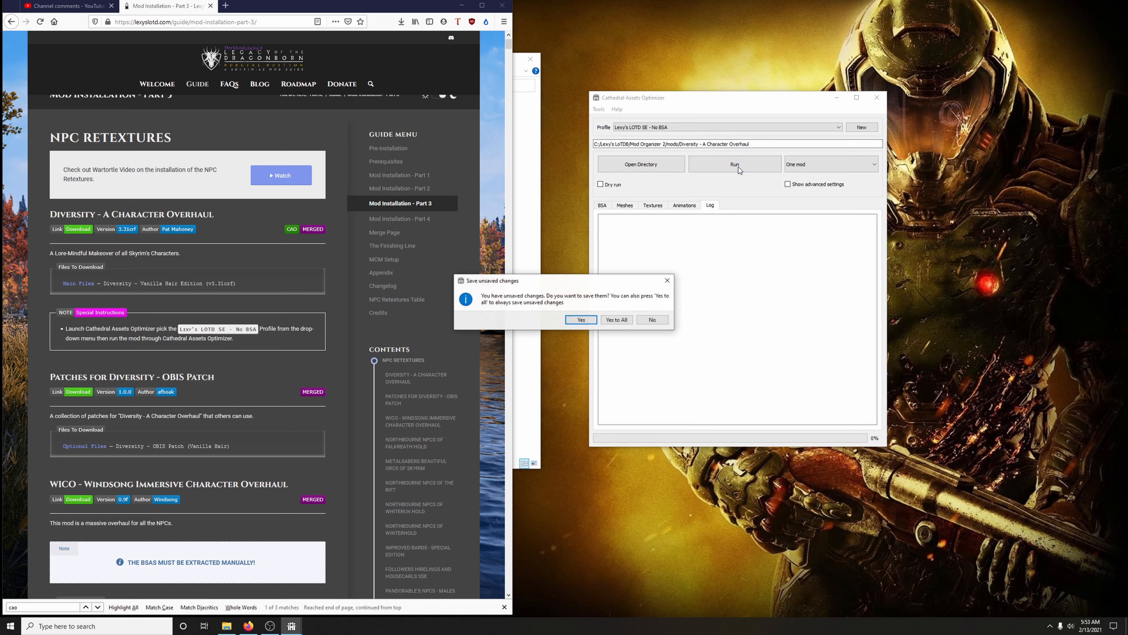
click(620, 319)
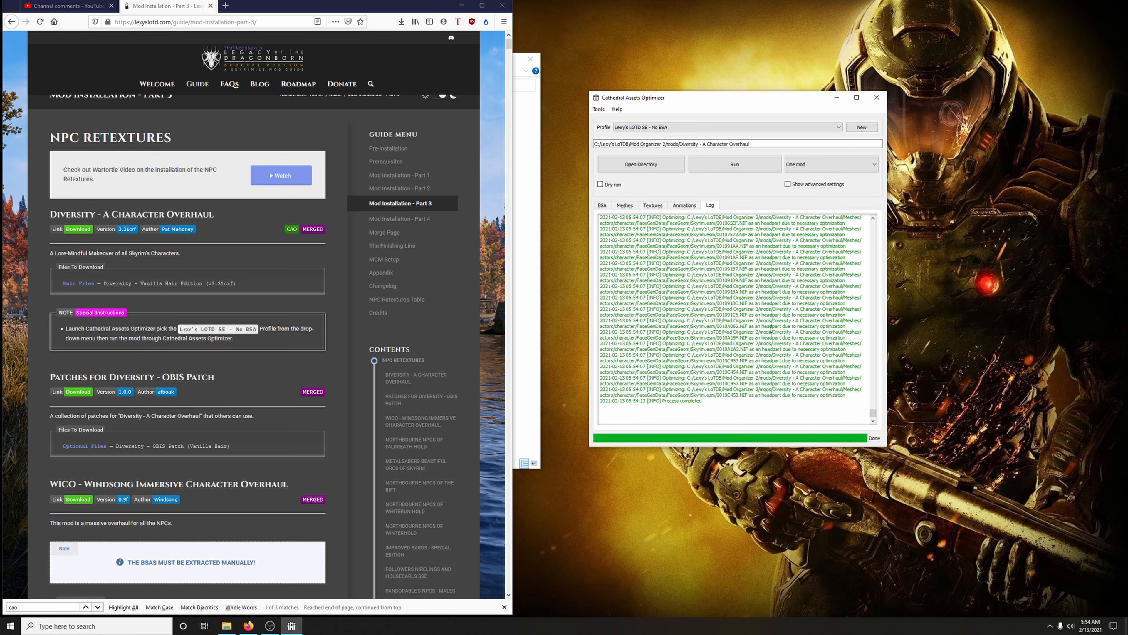
click(876, 98)
Check the guide's Immersive Armours entry, minimize the browser, reopen Mod Organizer and filter the mod list by "immersive ar"
scroll(272, 263, down, 1)
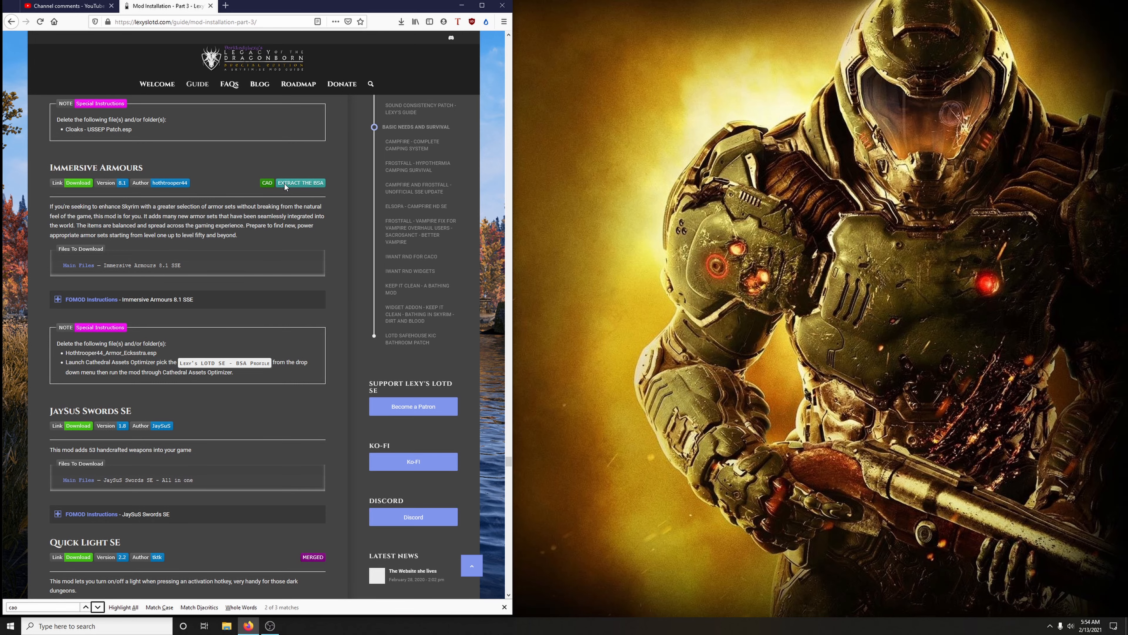
click(462, 5)
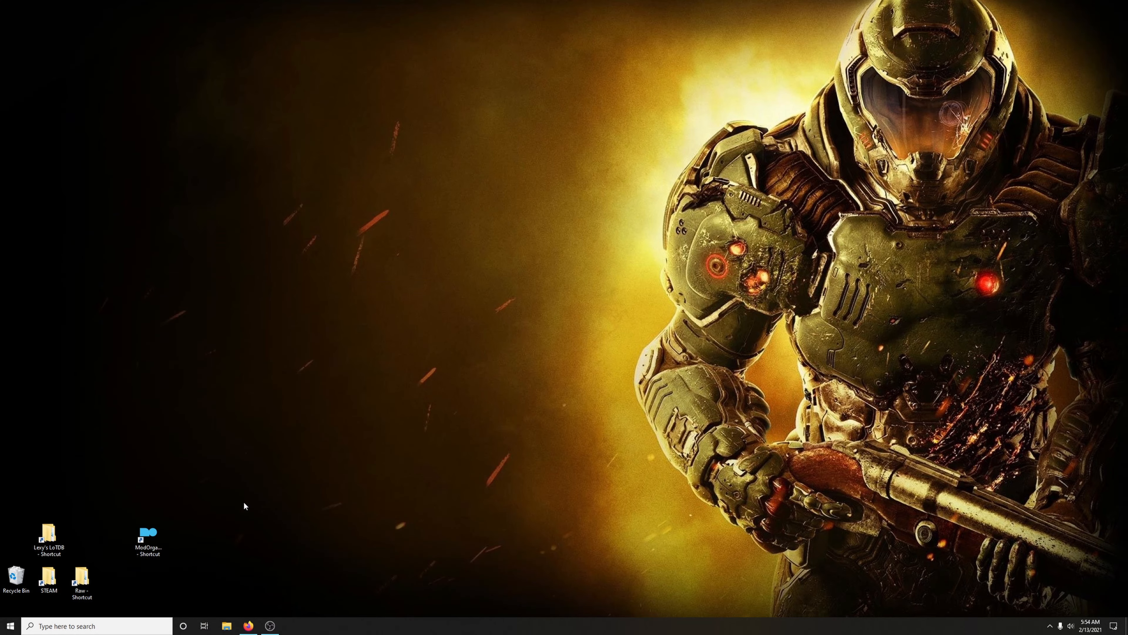
double_click(148, 535)
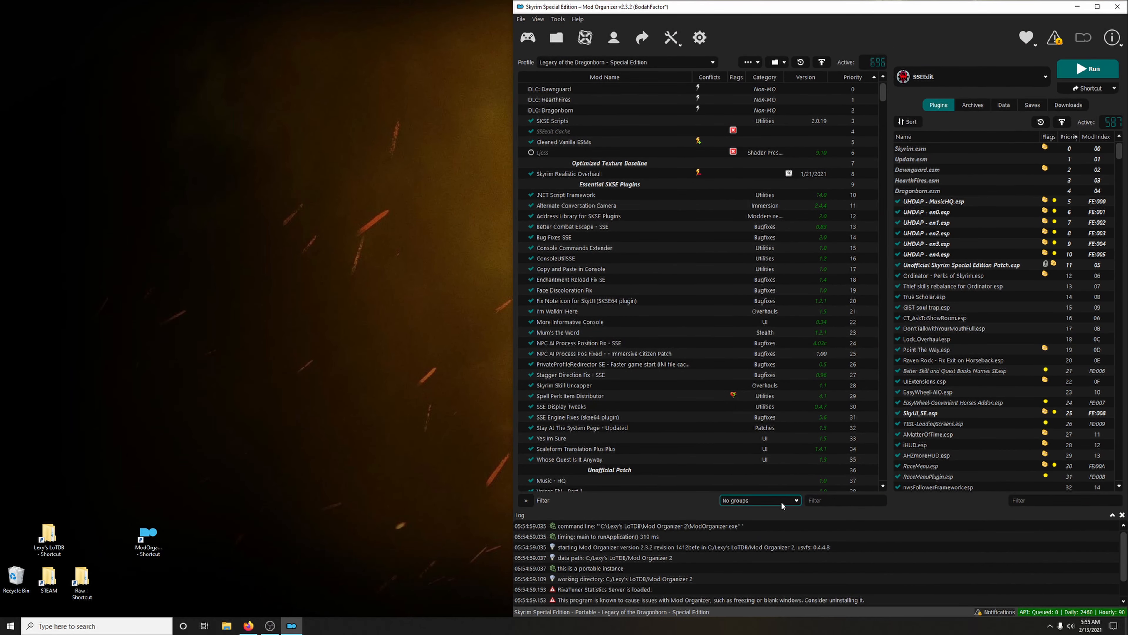
click(817, 504)
text(i)
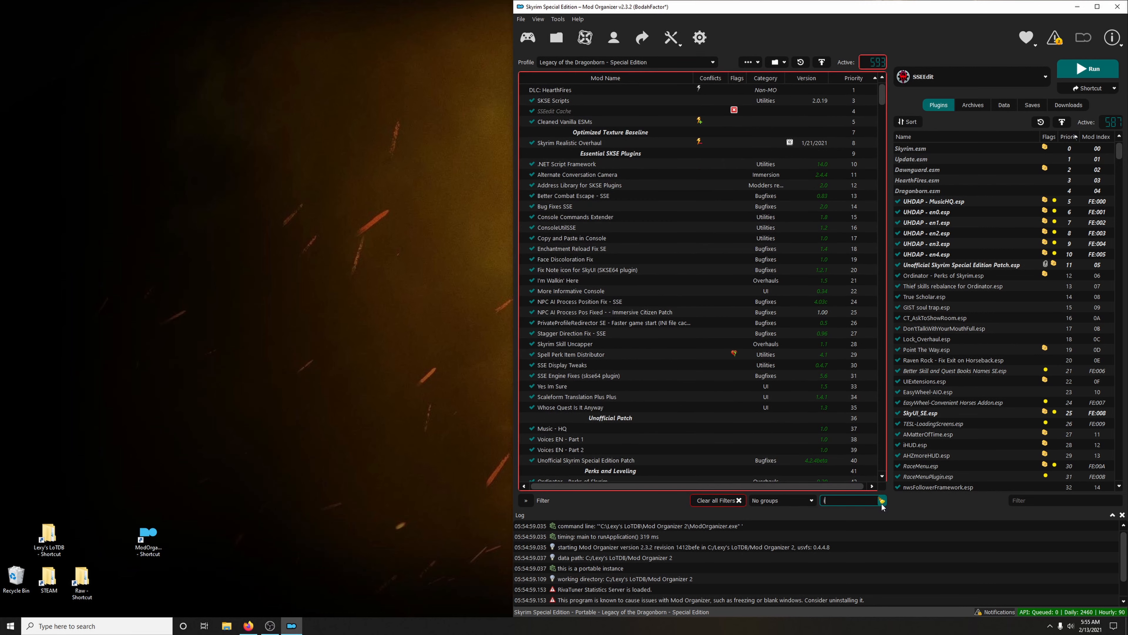
text(mmersiv)
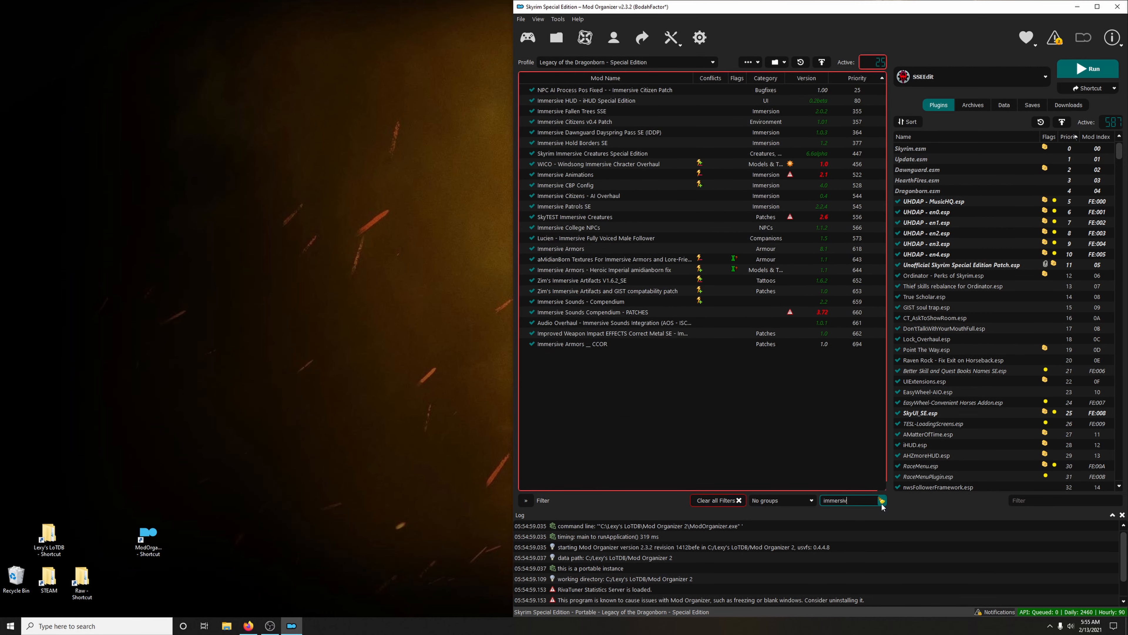
text(e ar)
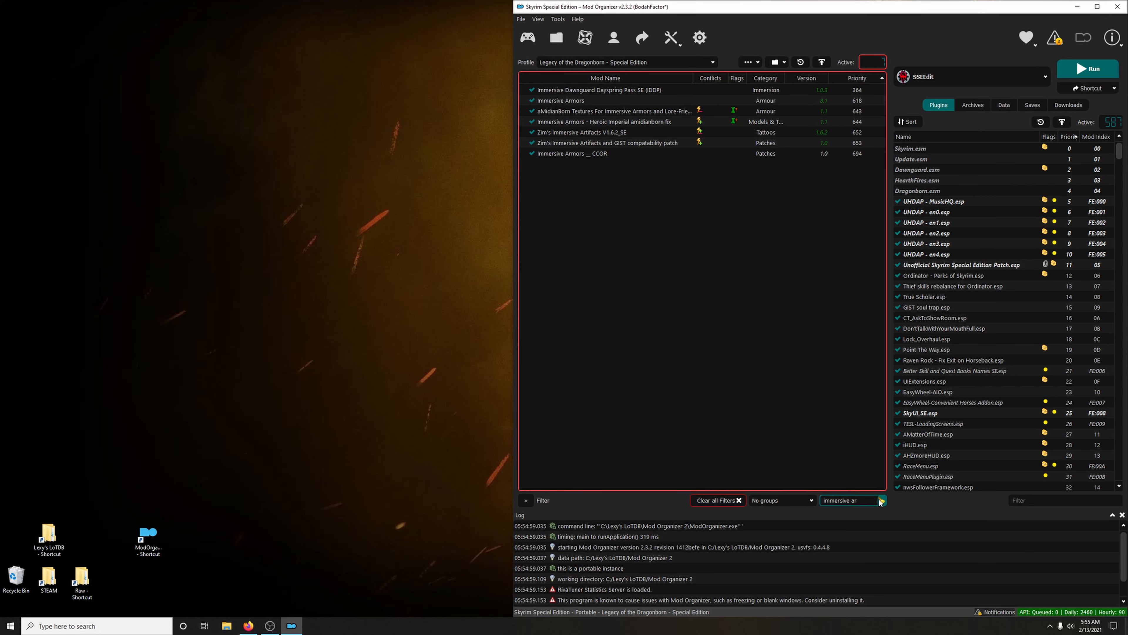
Download the Immersive Armors 8.1 SE main file from its Nexus page through the mod manager, with the downloads list shown
right_click(552, 100)
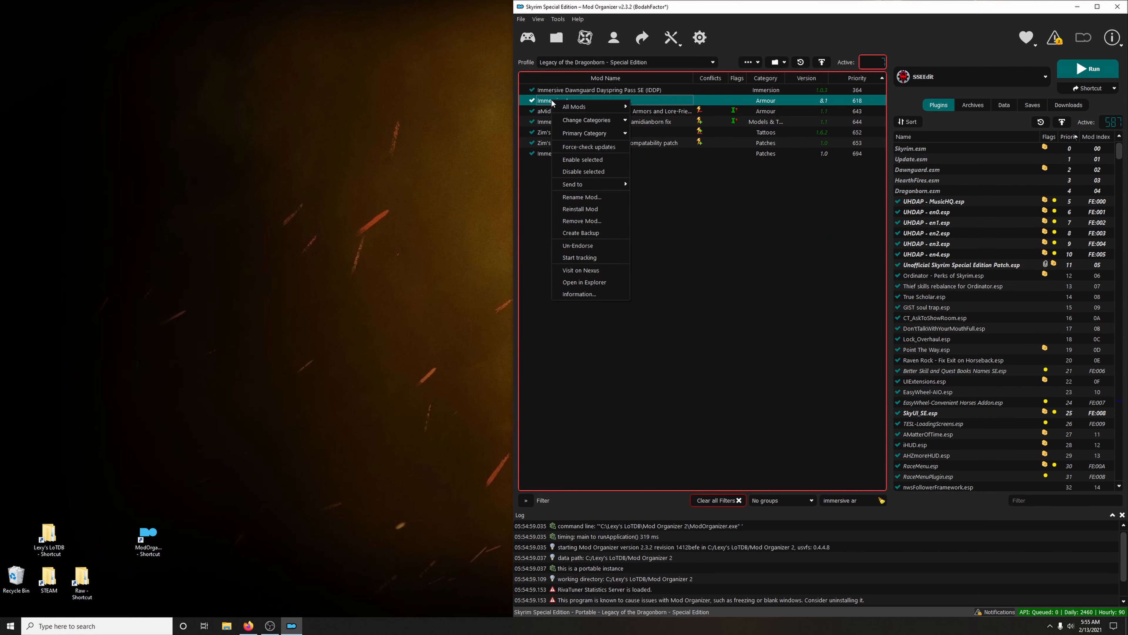
click(592, 269)
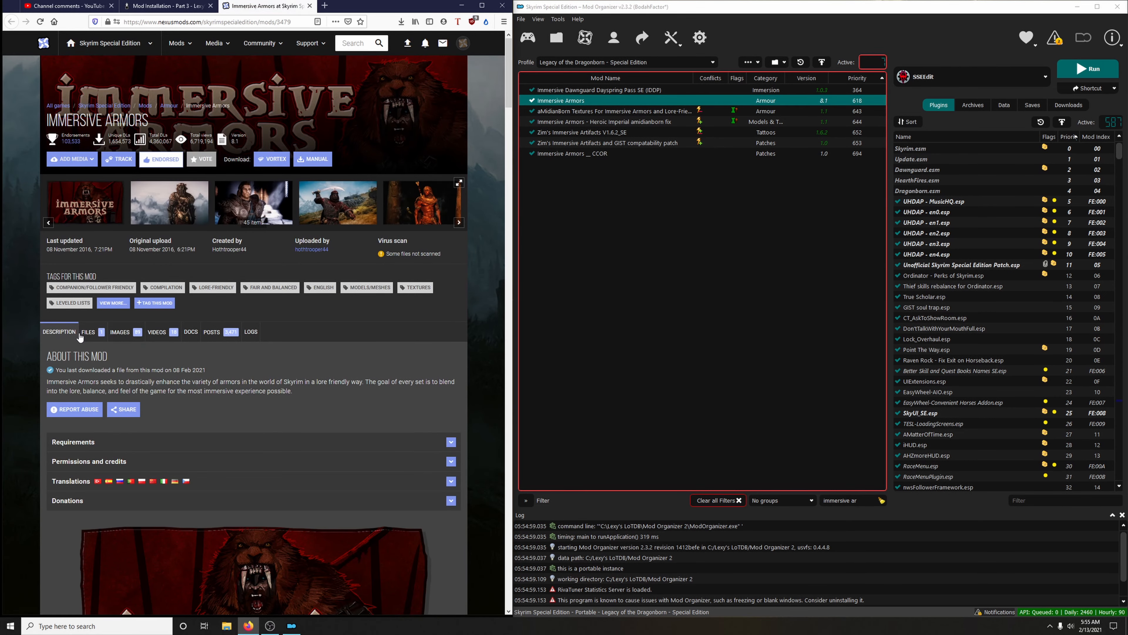
click(91, 338)
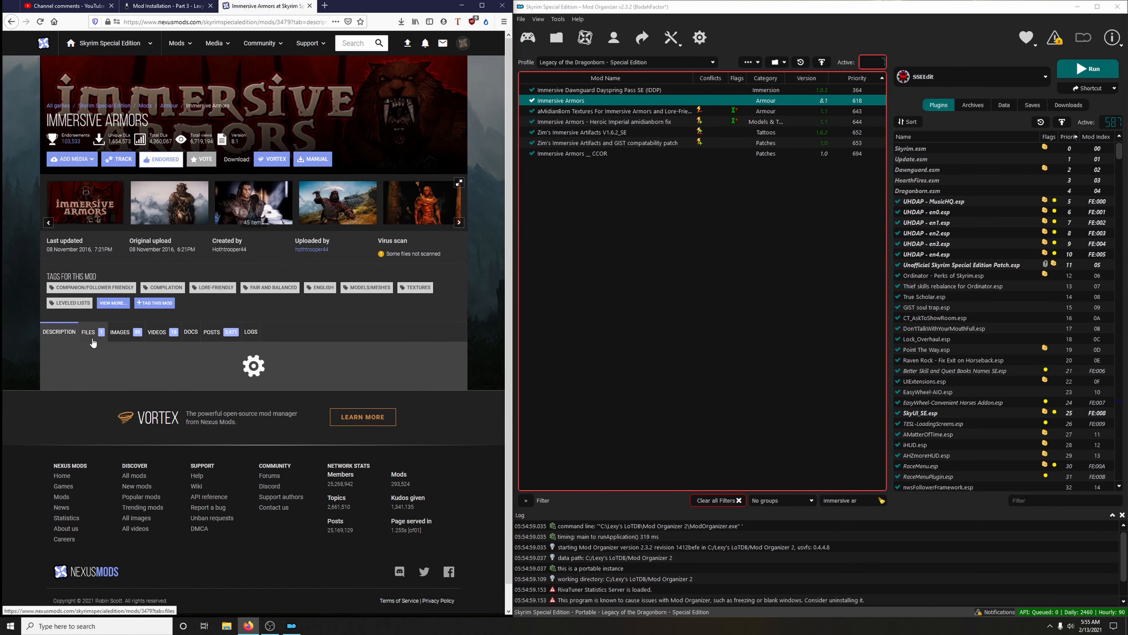
click(102, 336)
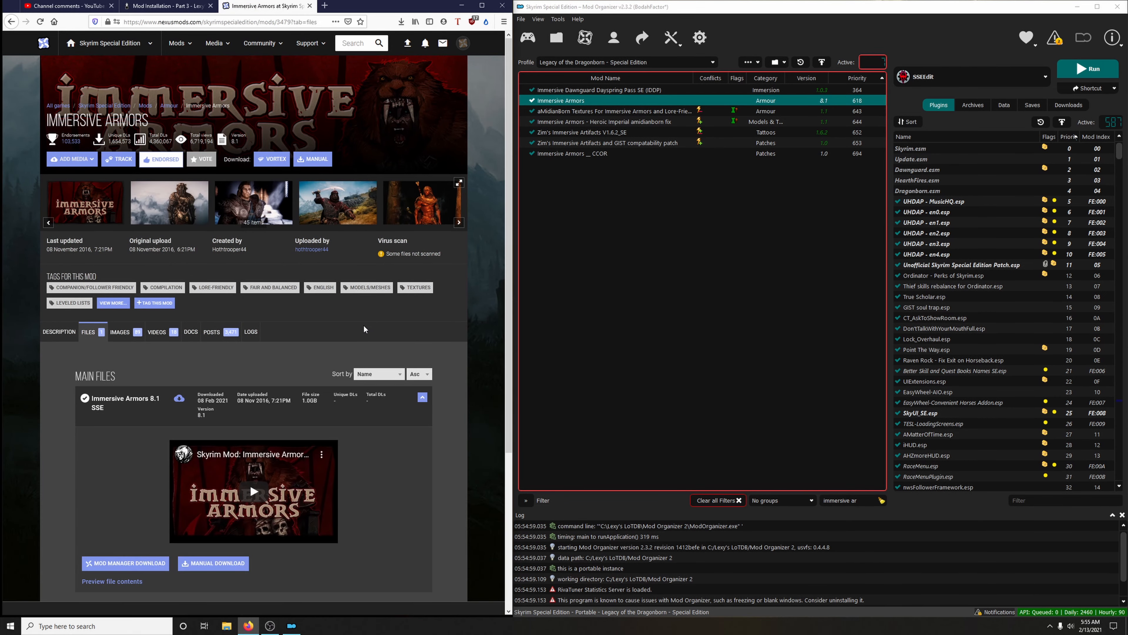
click(1069, 105)
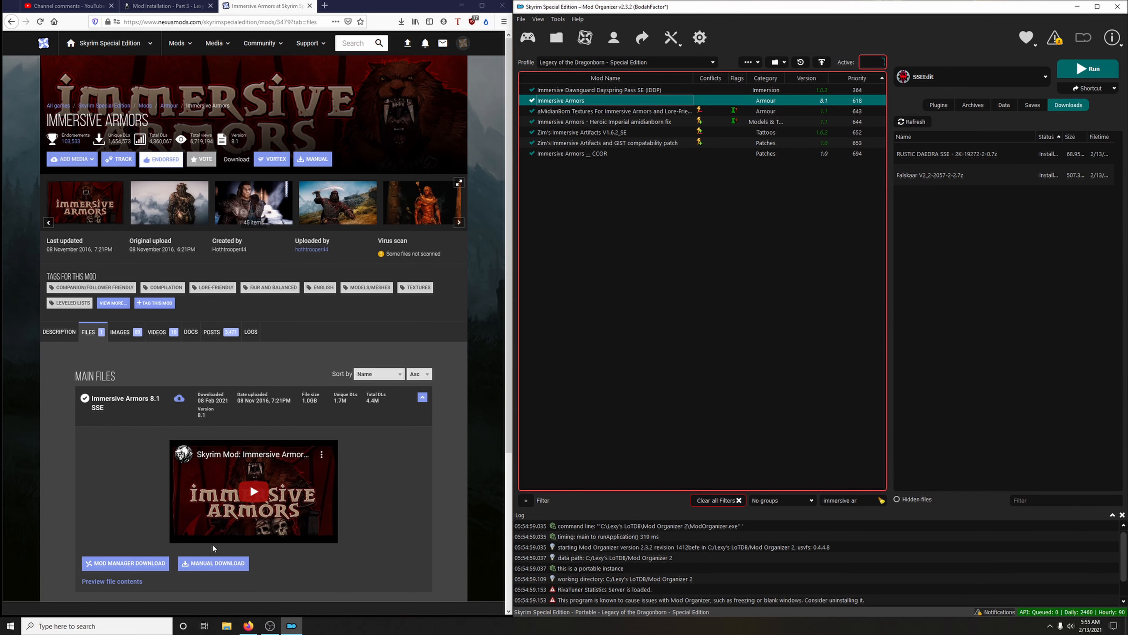
click(125, 563)
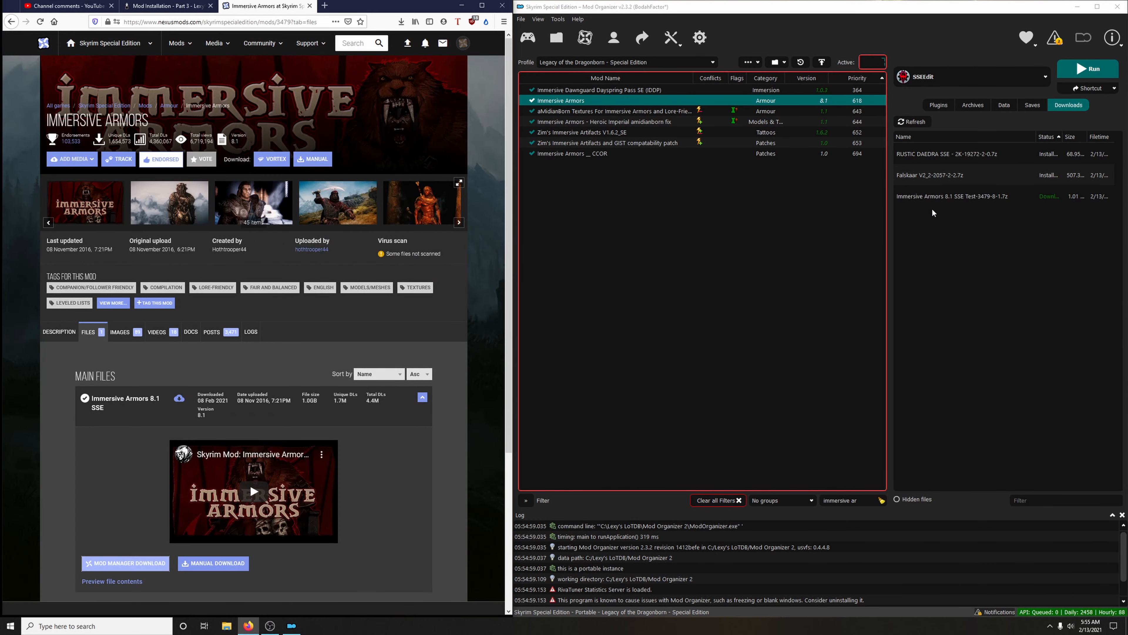
Install the downloaded Immersive Armors 8.1 SE archive without UNP support, replacing the existing mod and unpacking its BSA
click(936, 197)
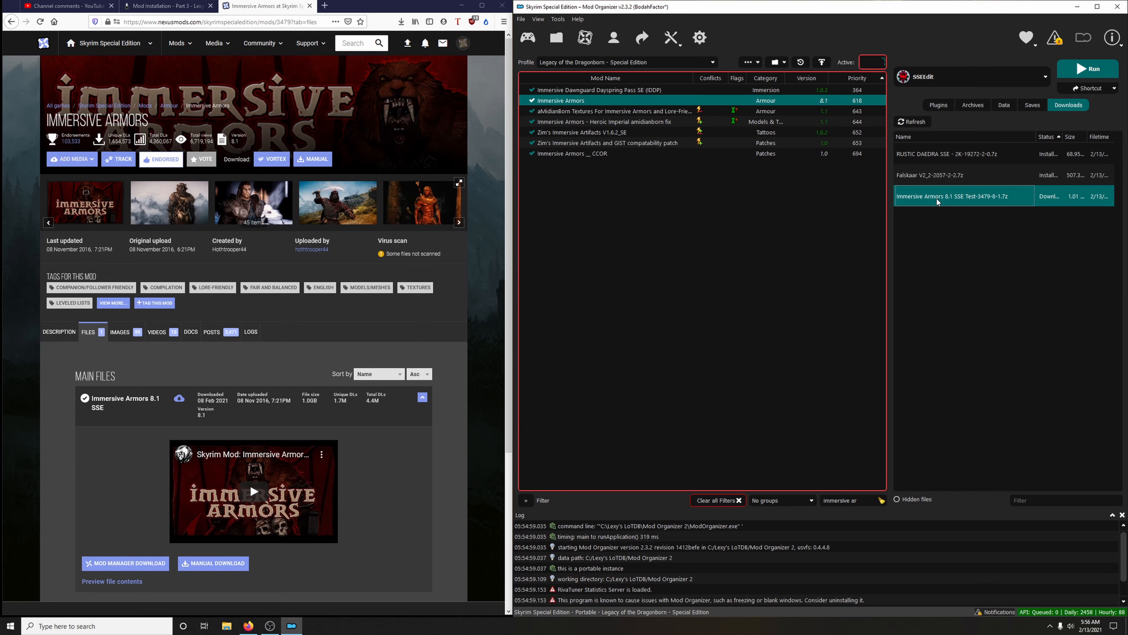
double_click(937, 198)
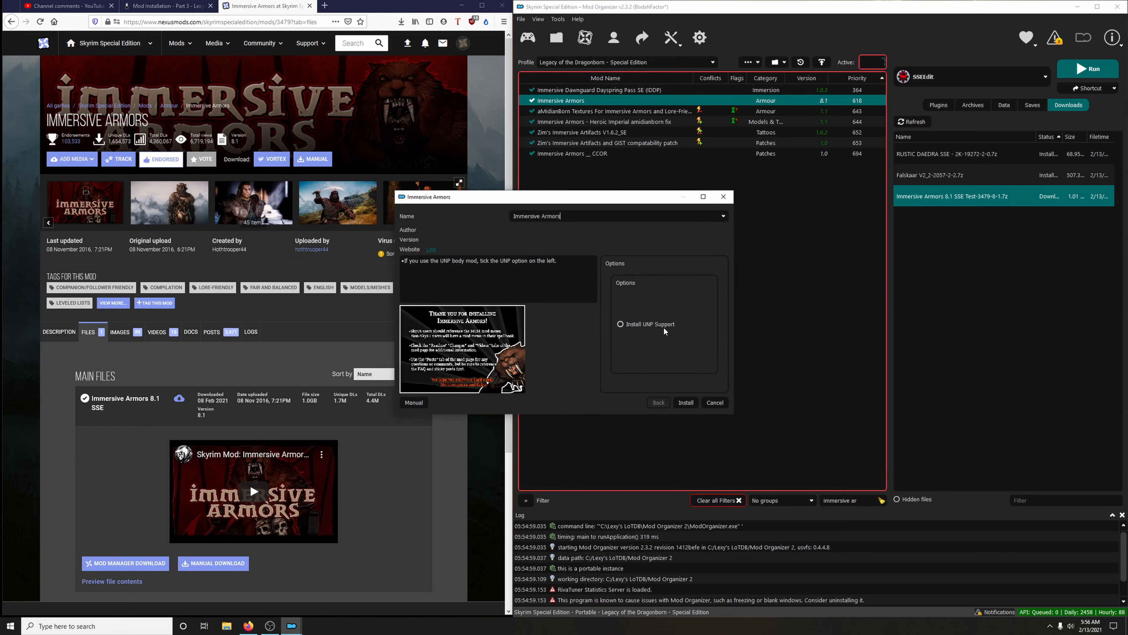
click(685, 403)
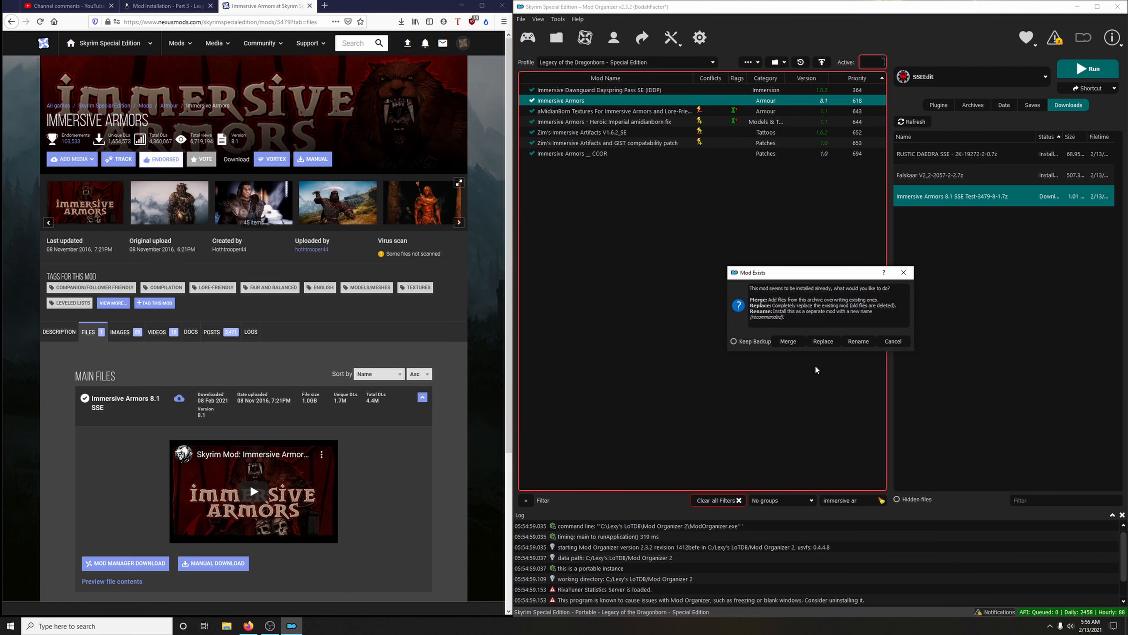
click(823, 341)
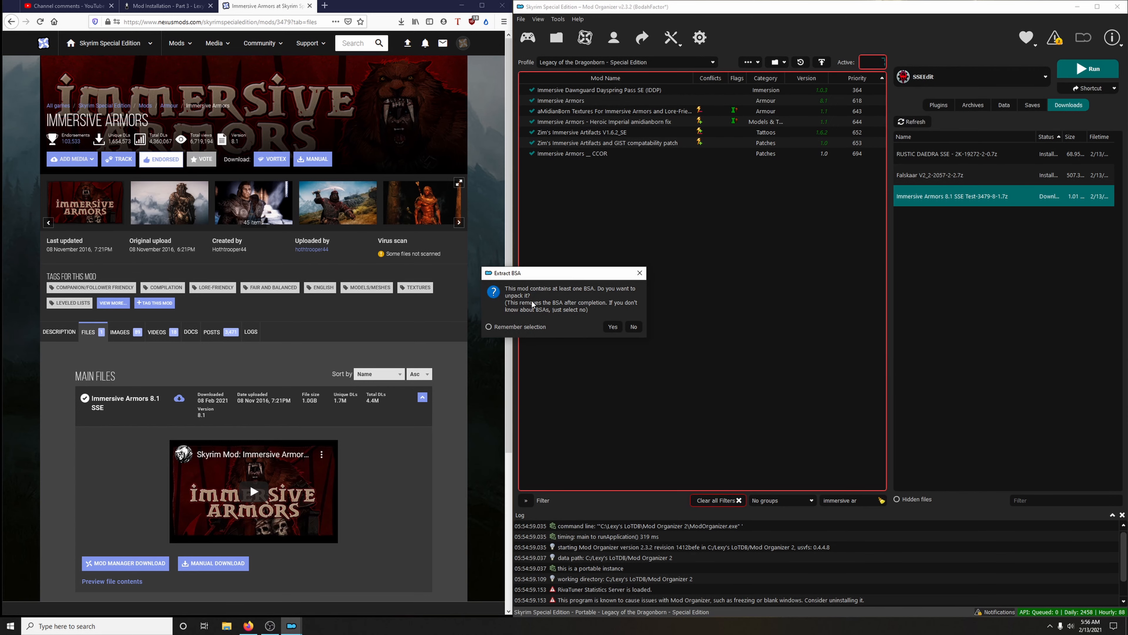
click(614, 331)
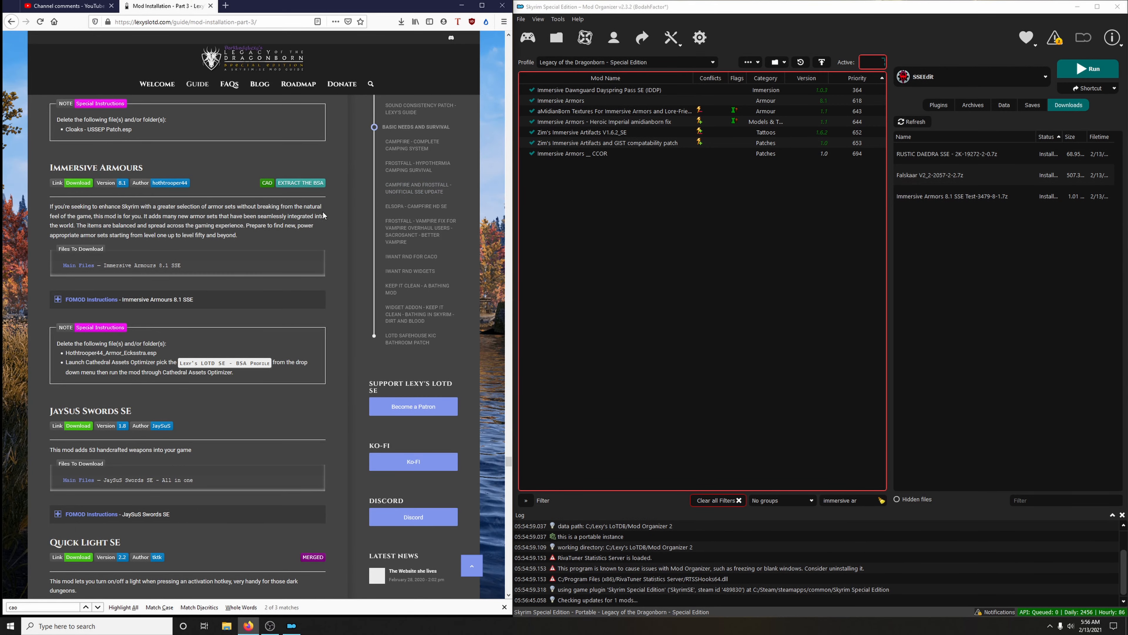
Delete Hothtrooper44_Armor_Ecksstra.esp from the Immersive Armors mod folder as the guide instructs, and close the folder window
scroll(286, 239, down, 2)
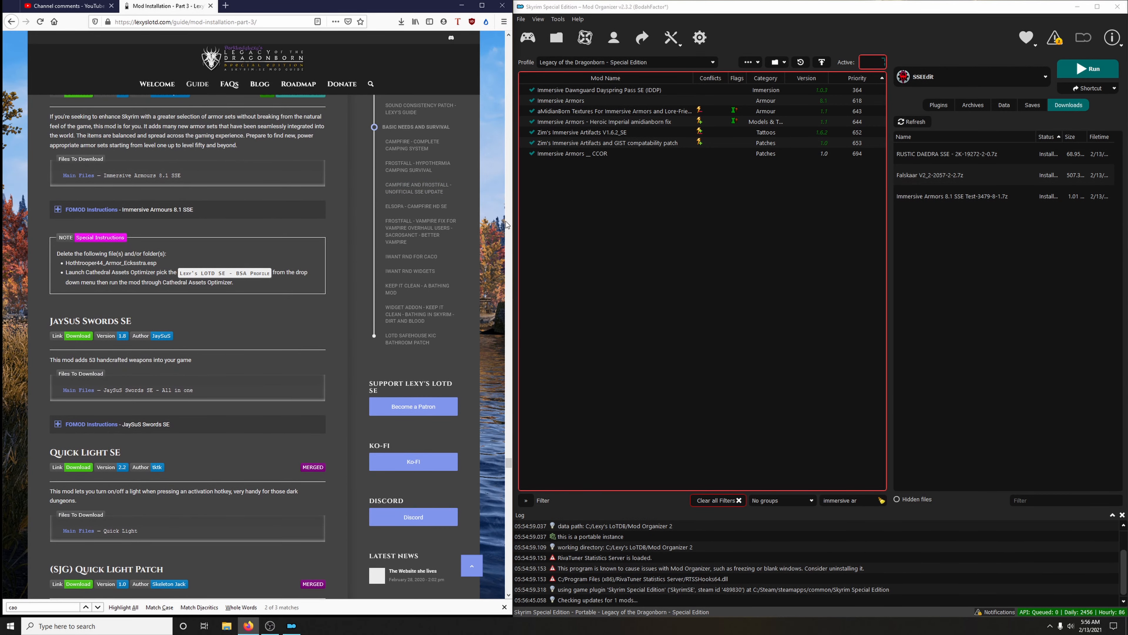
right_click(566, 101)
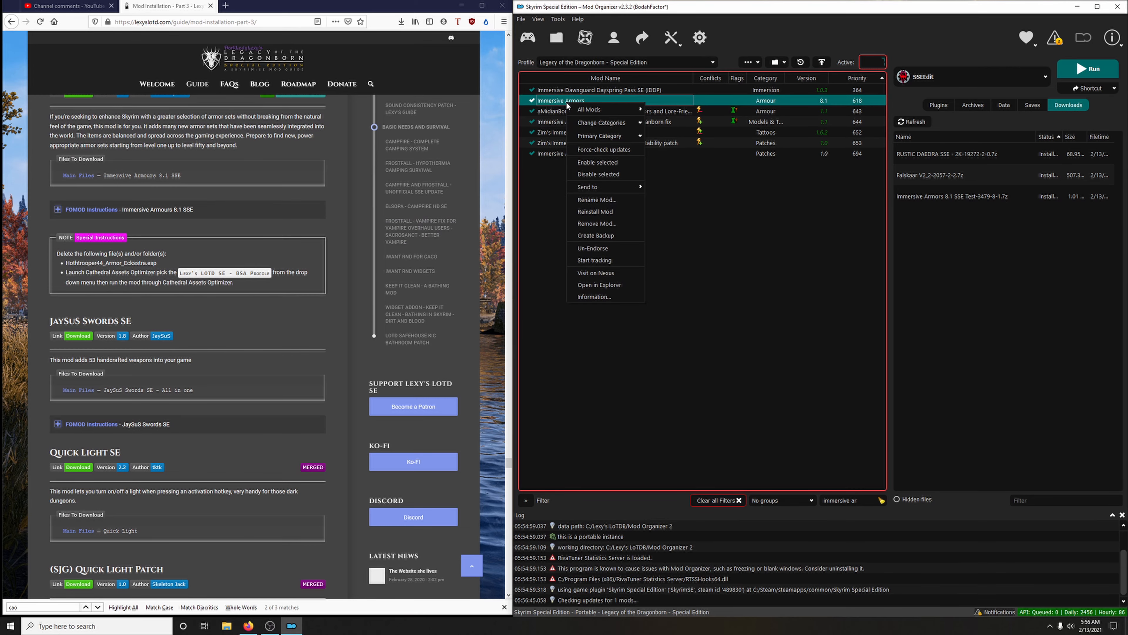
click(593, 284)
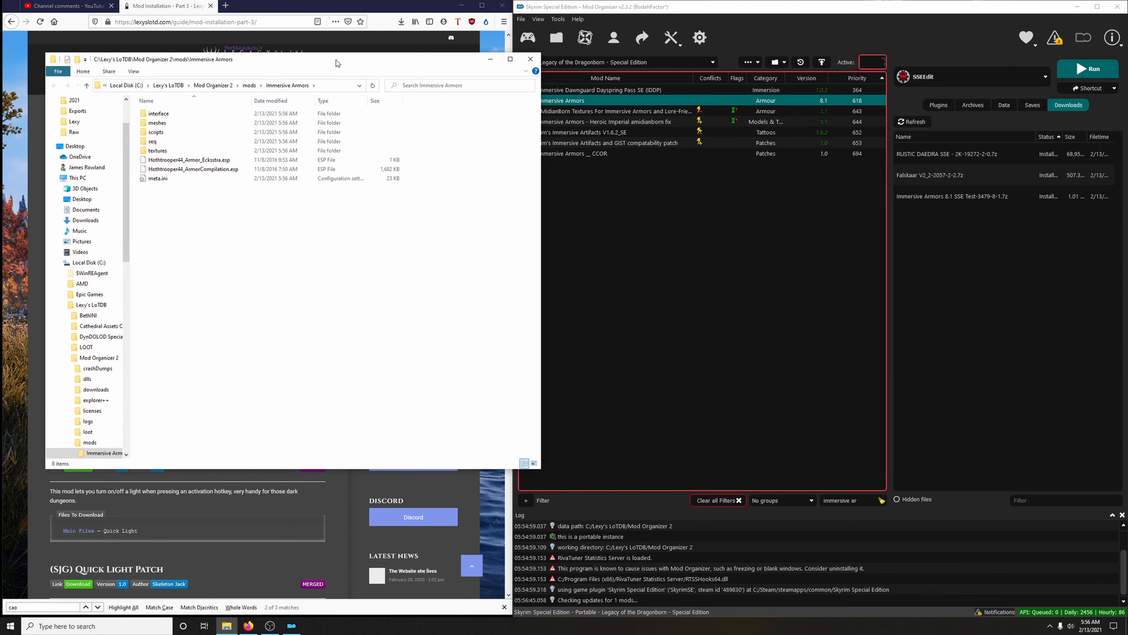
drag(336, 58, 758, 41)
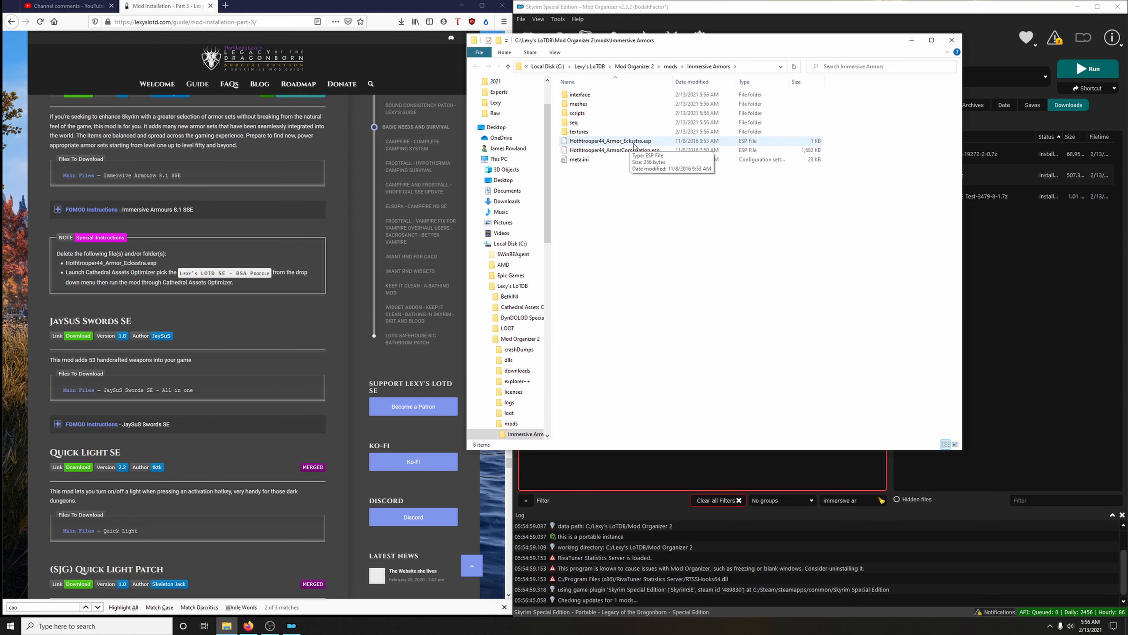
click(651, 141)
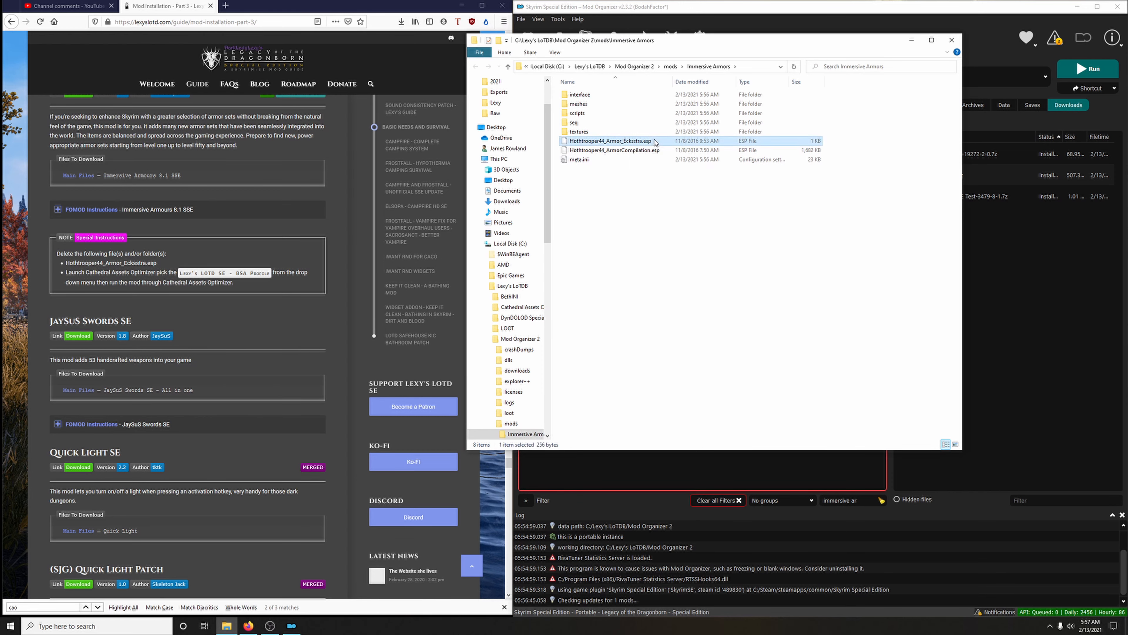
key(Delete)
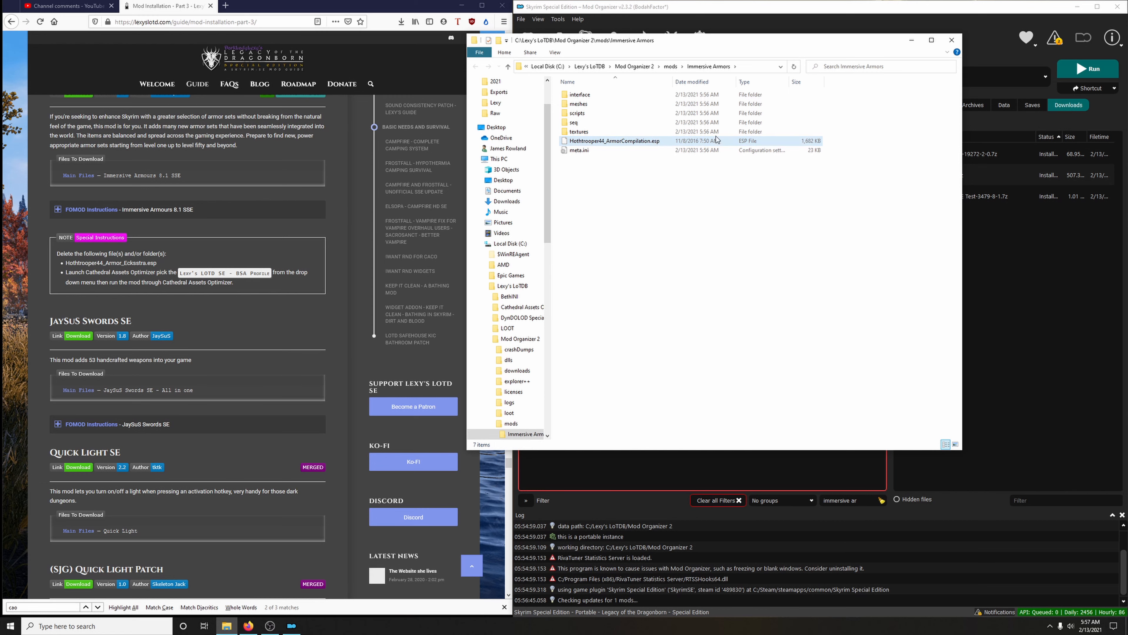
click(951, 40)
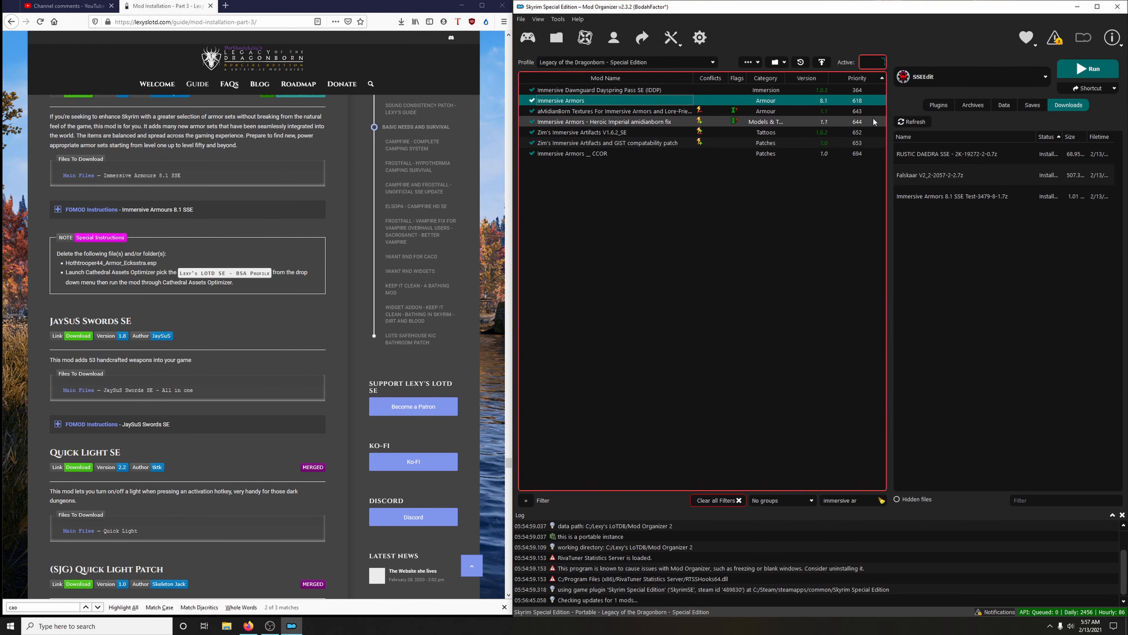
Close Mod Organizer, minimize the browser and launch Cathedral Assets Optimizer from the Lexy's LoTDB folder
click(1118, 6)
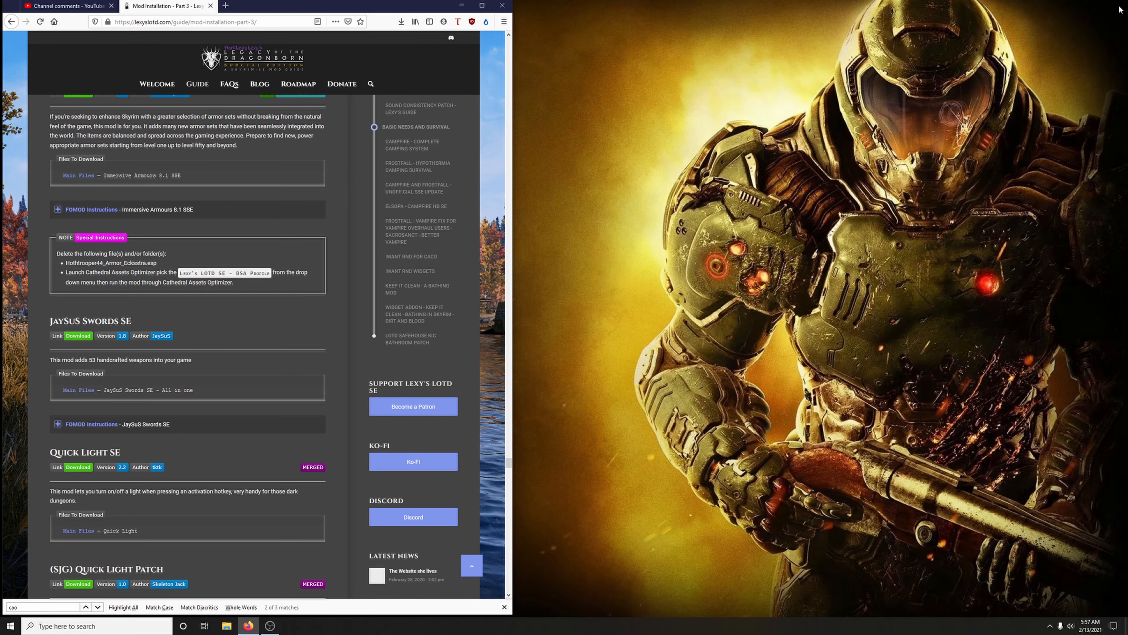
click(462, 6)
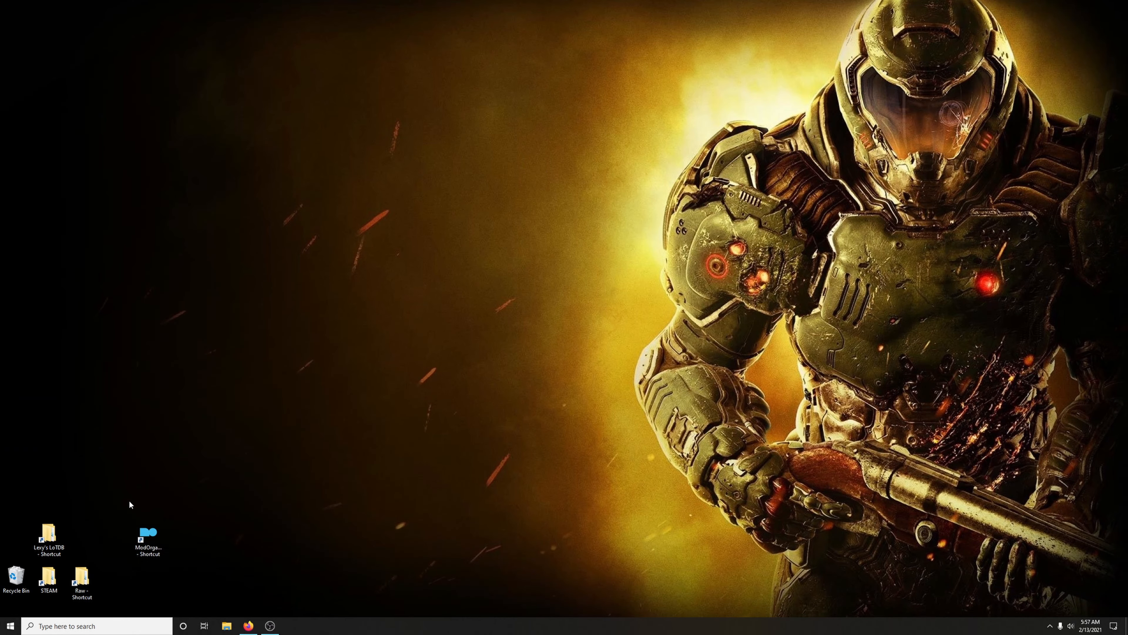
double_click(42, 533)
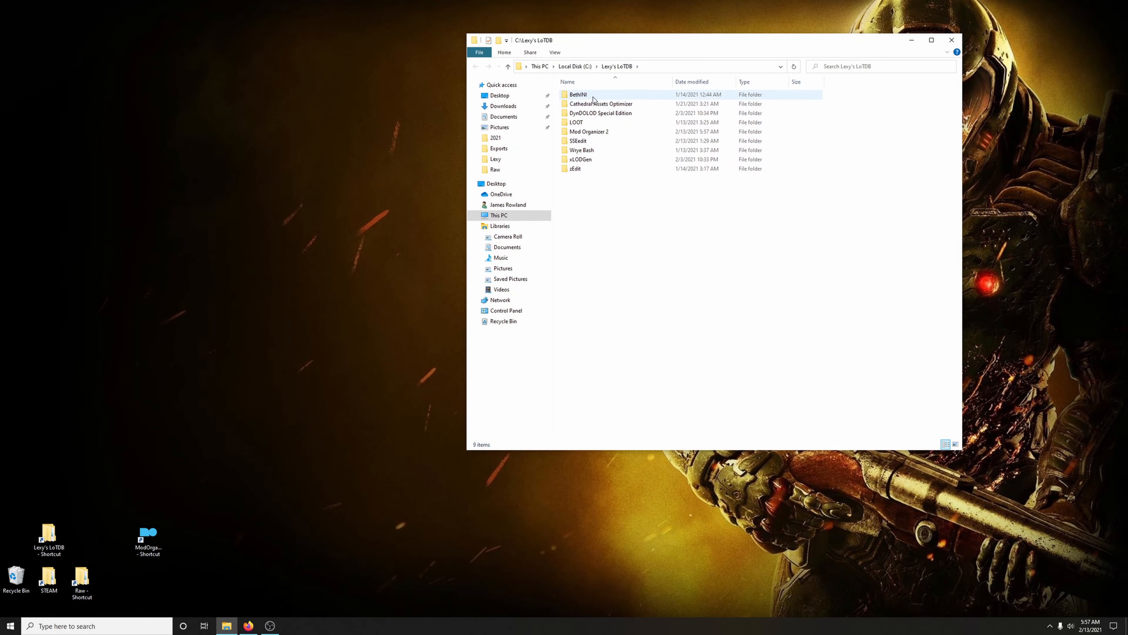
double_click(594, 104)
double_click(600, 150)
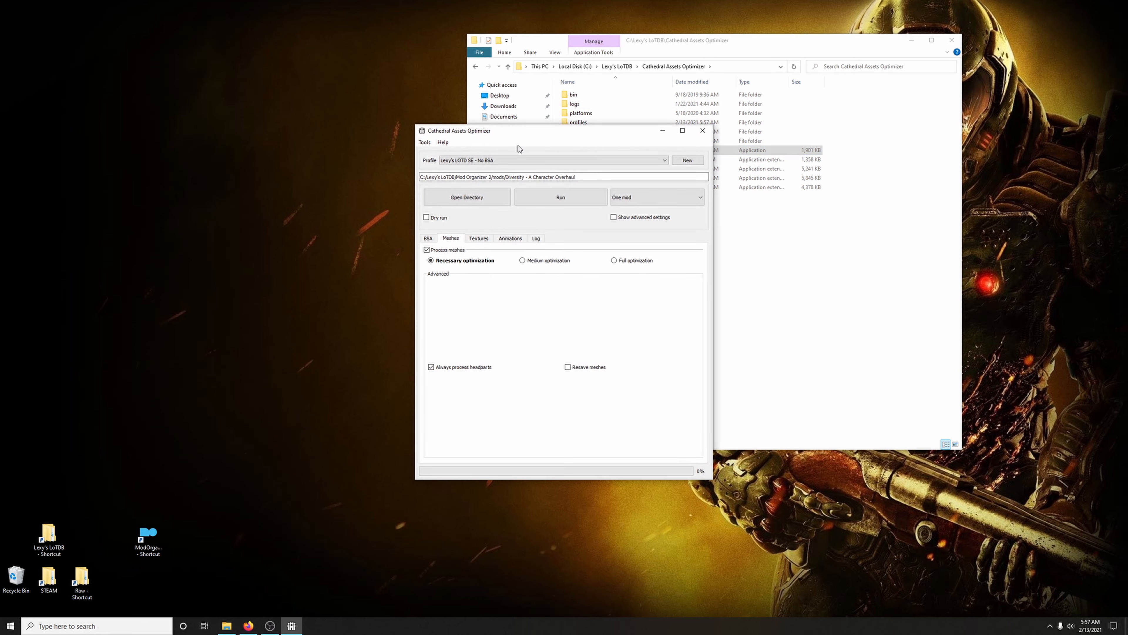
Switch to the Lexy's LOTD SE - BSA profile and select the Immersive Armors folder under mods for it
click(491, 161)
key(Up)
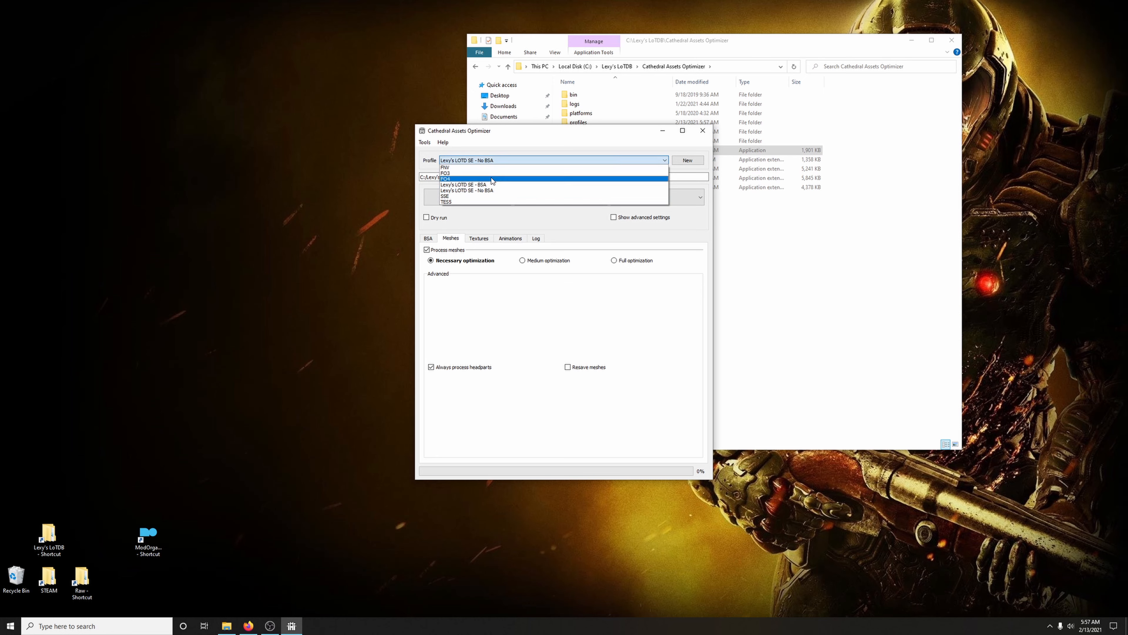
key(Return)
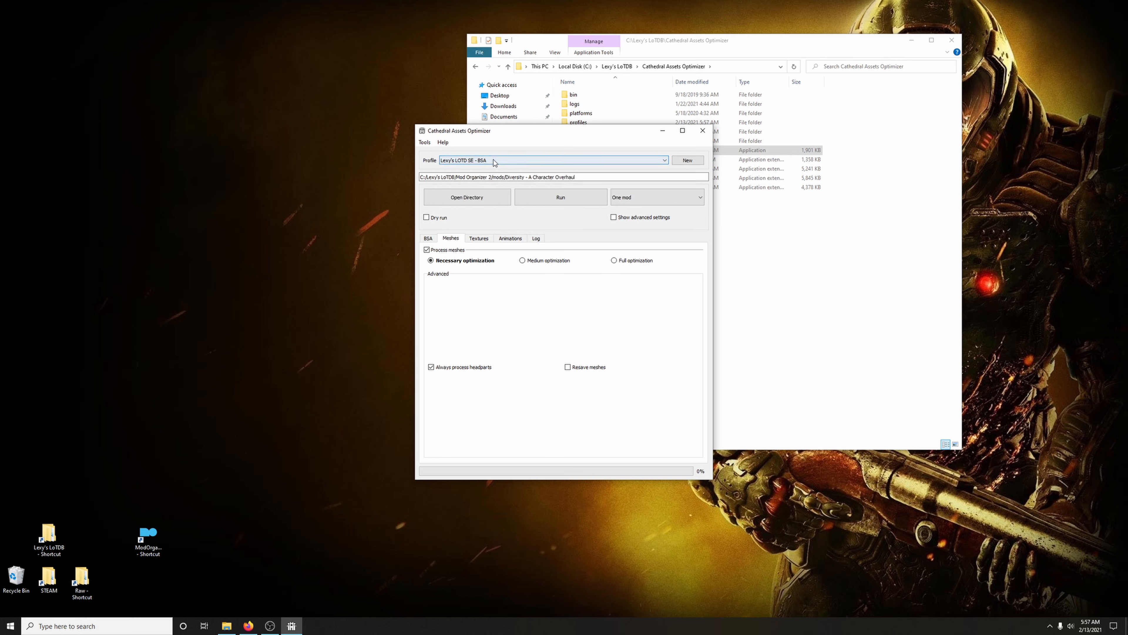
click(483, 201)
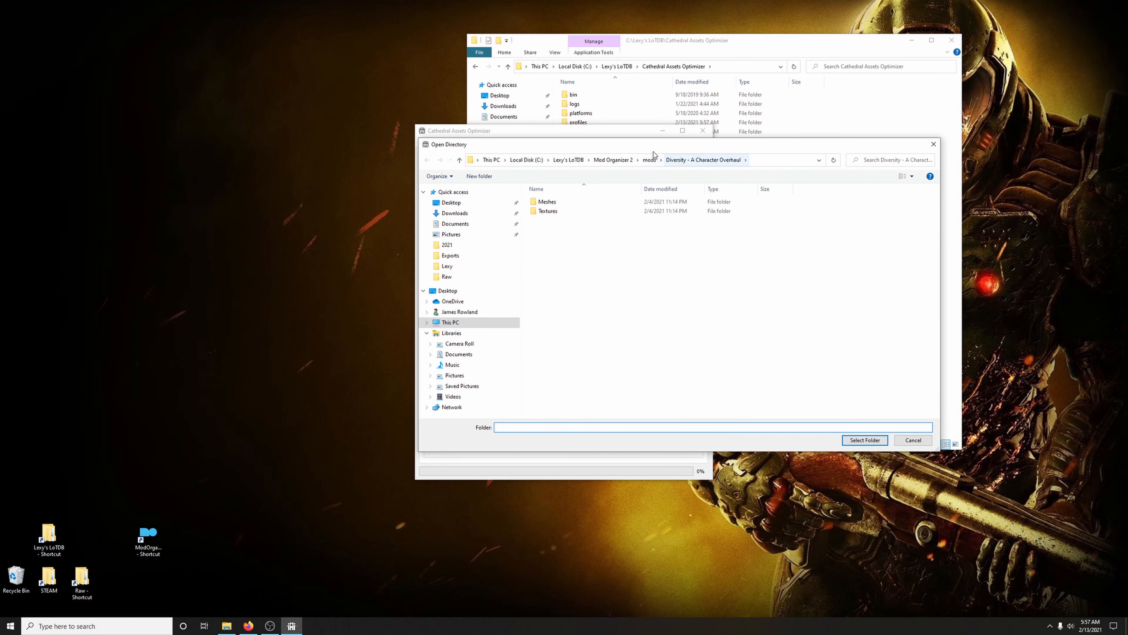
click(649, 159)
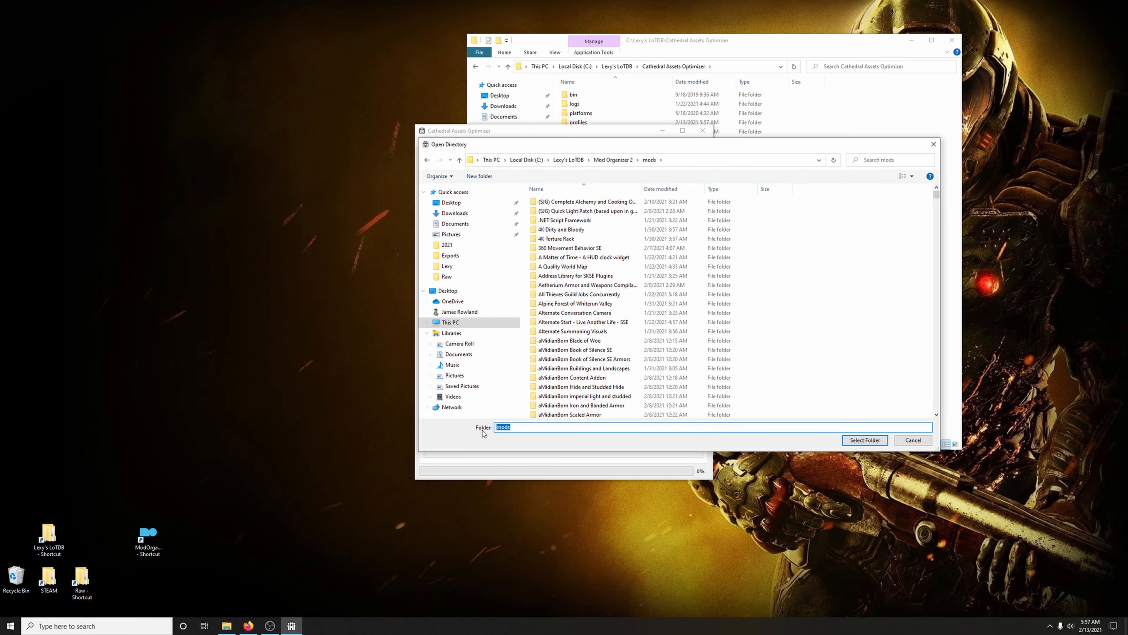
text(imm)
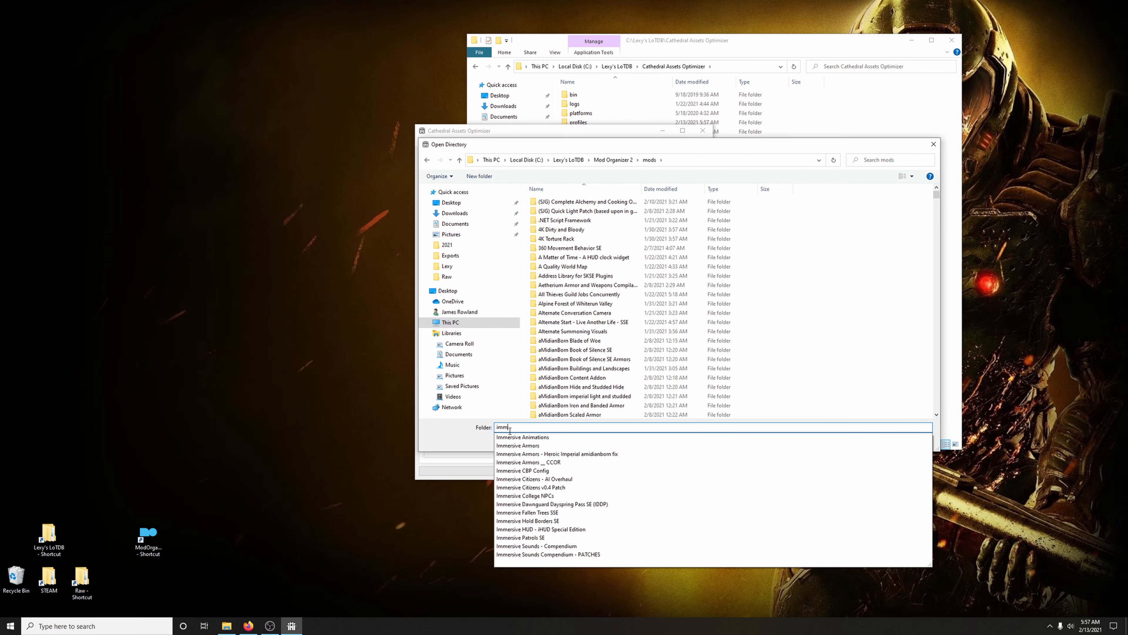
text(ersive ar)
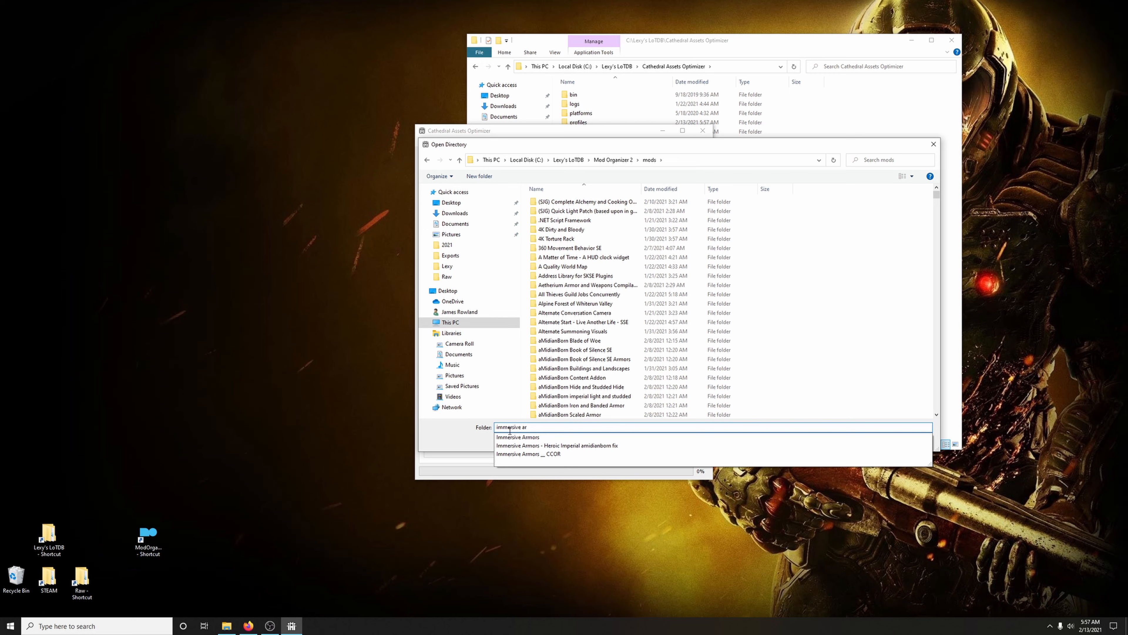
click(519, 437)
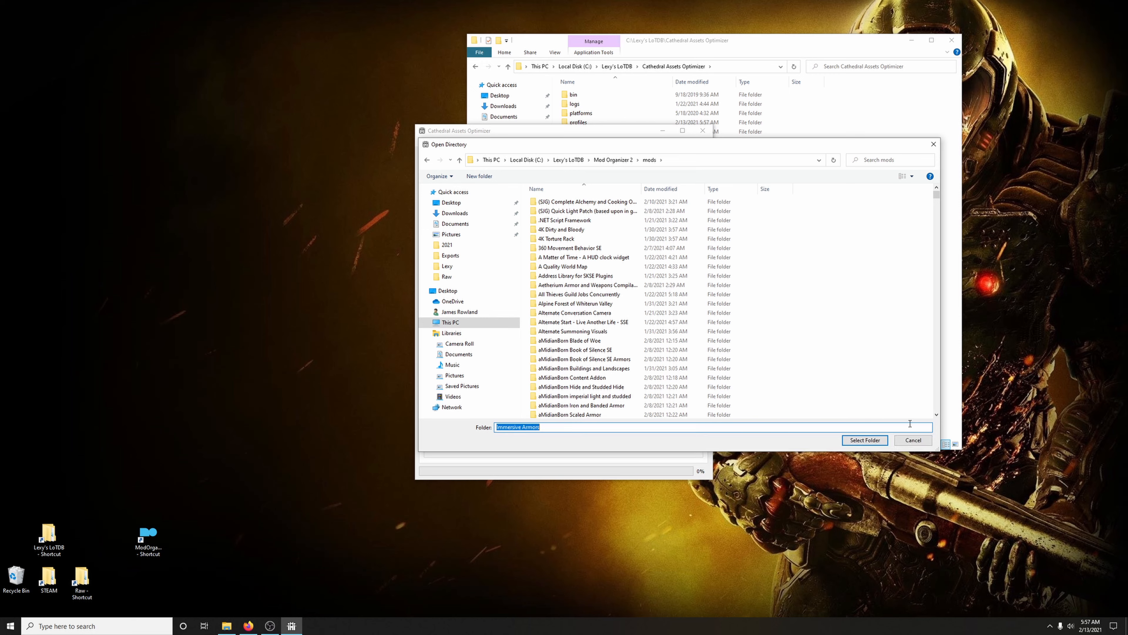
click(867, 437)
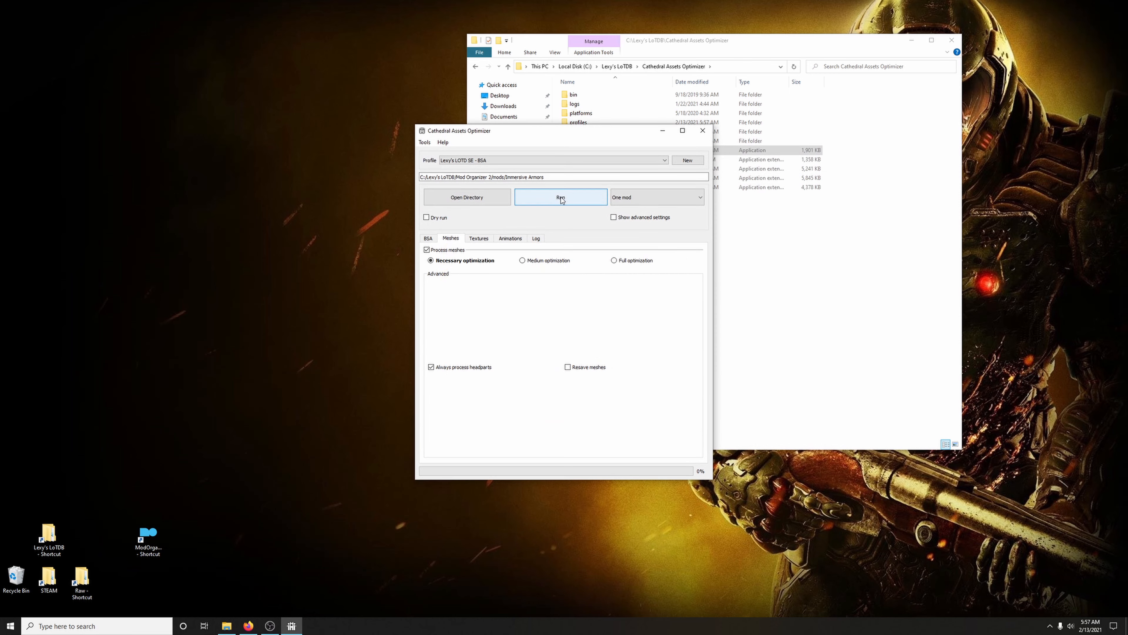
Run the Immersive Armors optimization with the log shown, and close the optimizer and its folder window when it finishes
click(540, 240)
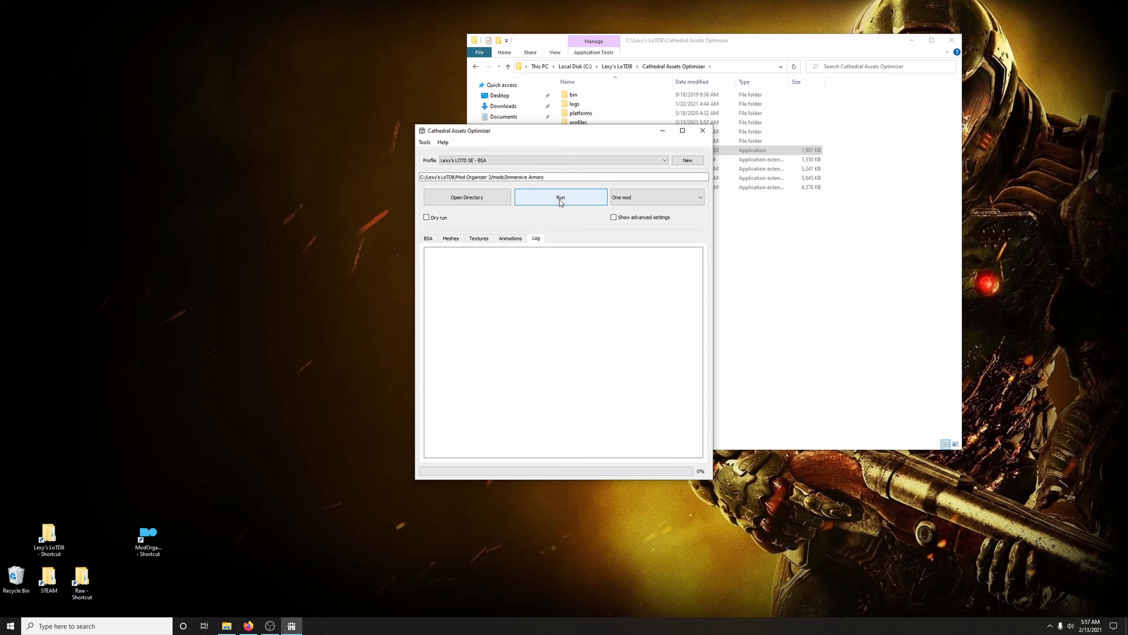
click(561, 200)
click(613, 320)
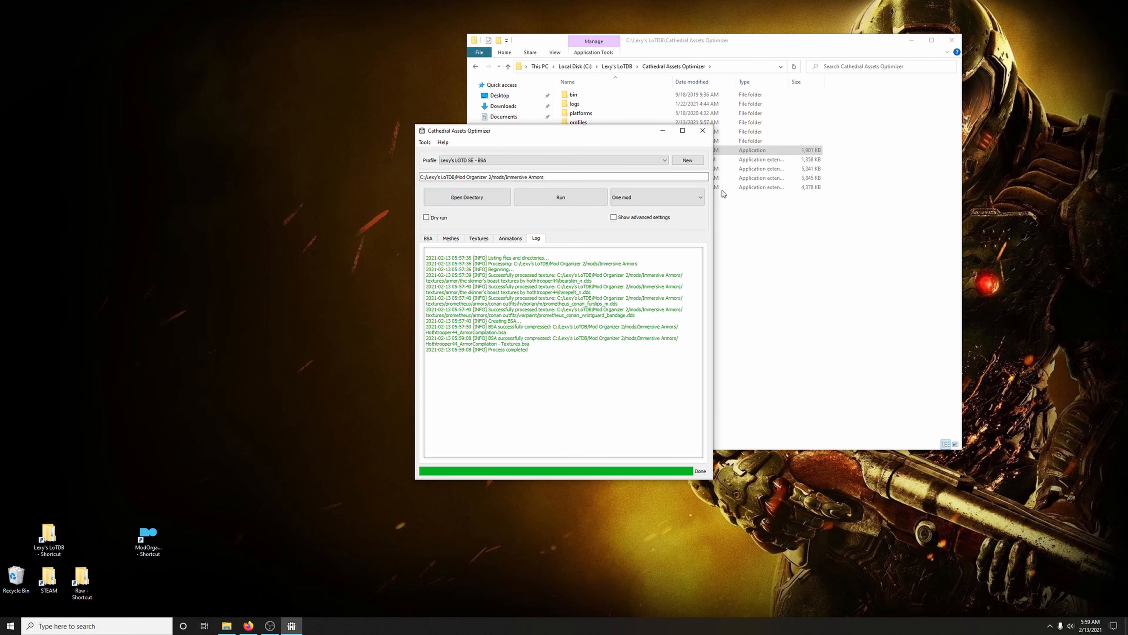
click(703, 130)
click(951, 41)
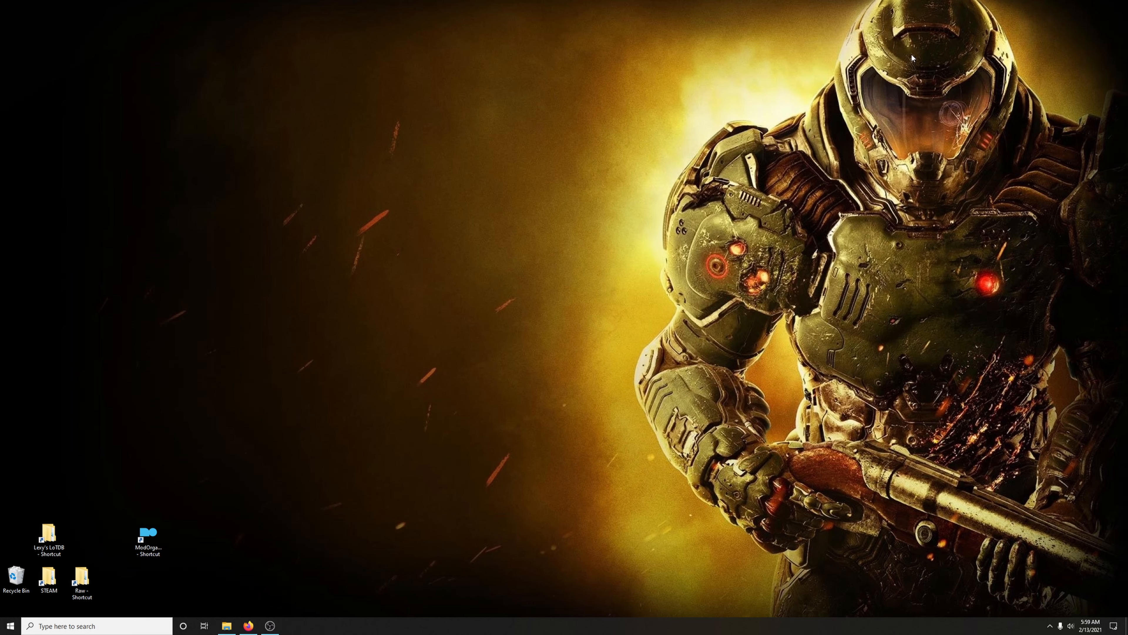
Check the guide's Noldorian Ancient Falmer Armor instructions, minimize the browser and relaunch Cathedral Assets Optimizer from the Lexy's LoTDB folder
click(248, 625)
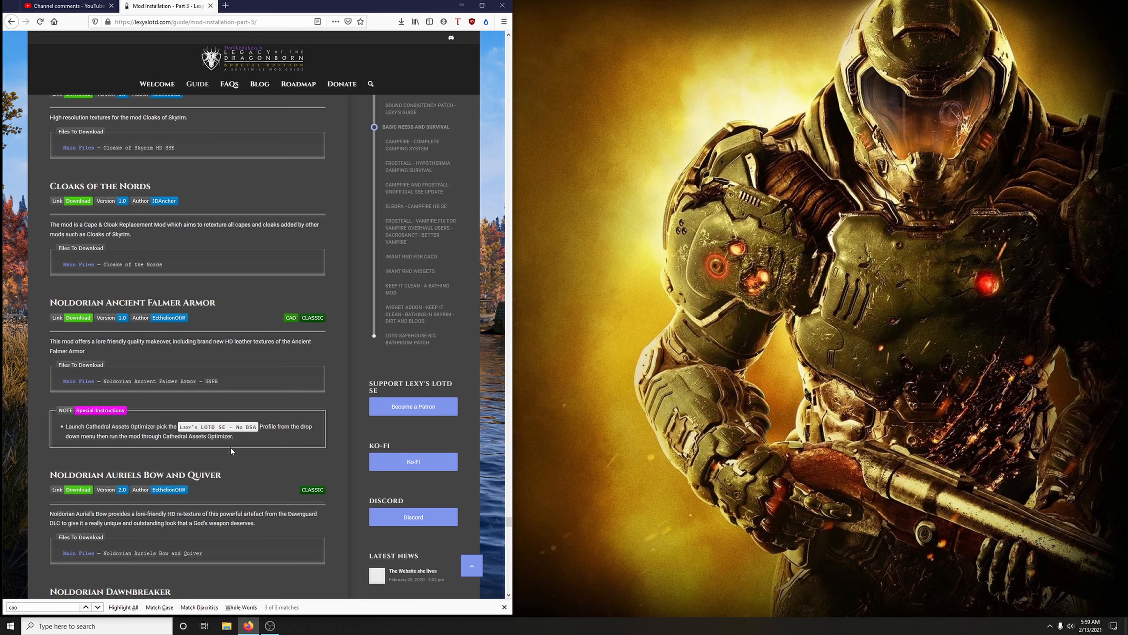
scroll(230, 446, down, 2)
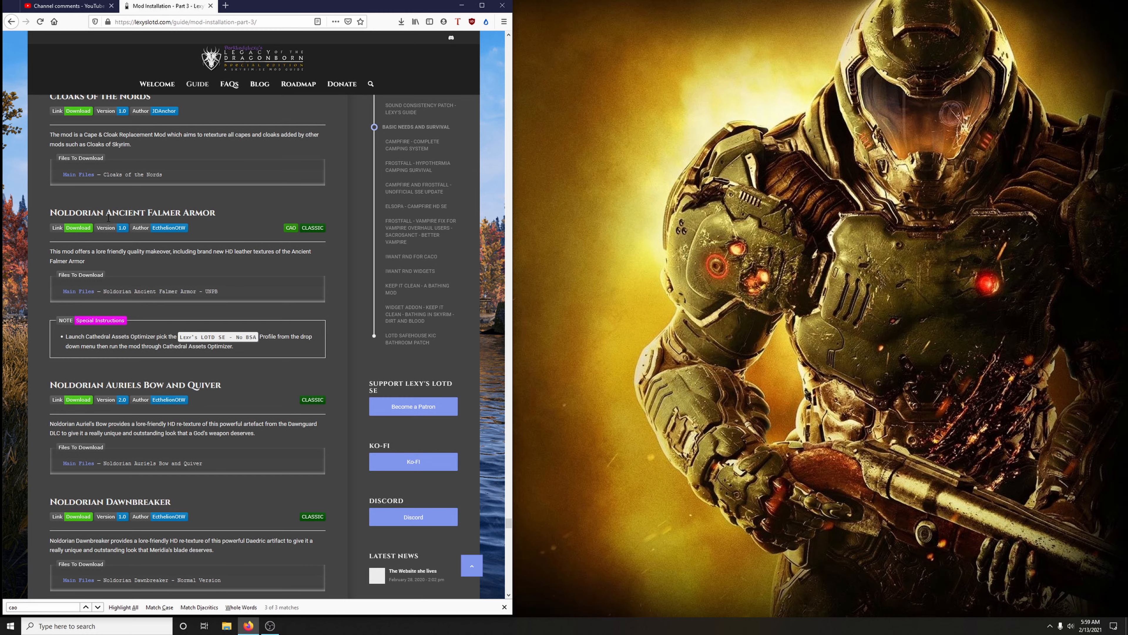
click(462, 6)
double_click(49, 533)
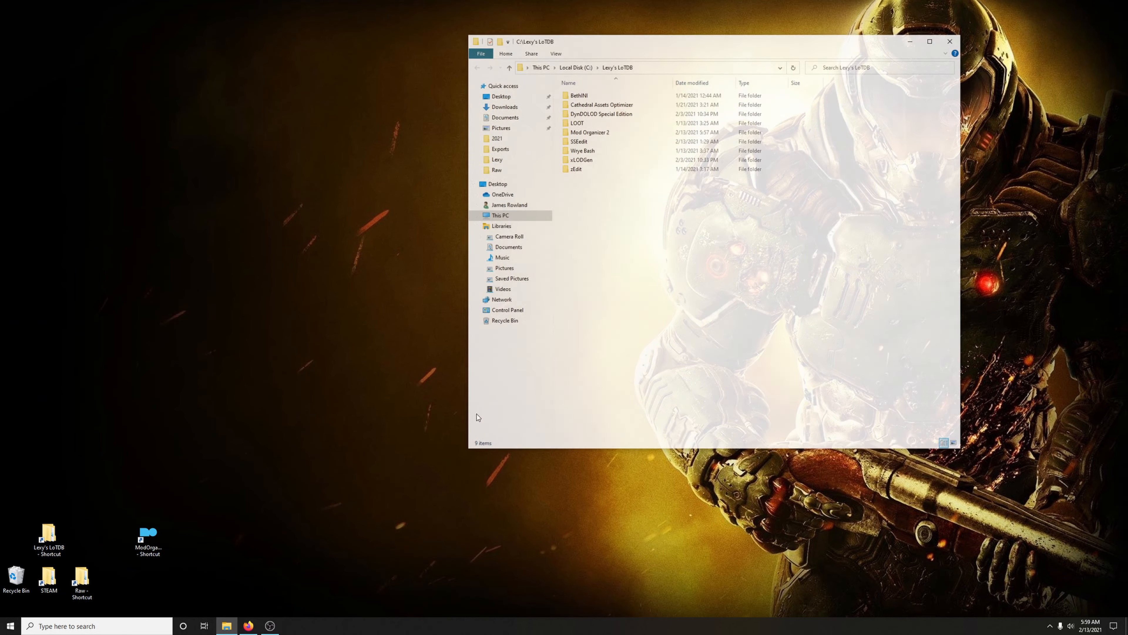
double_click(605, 105)
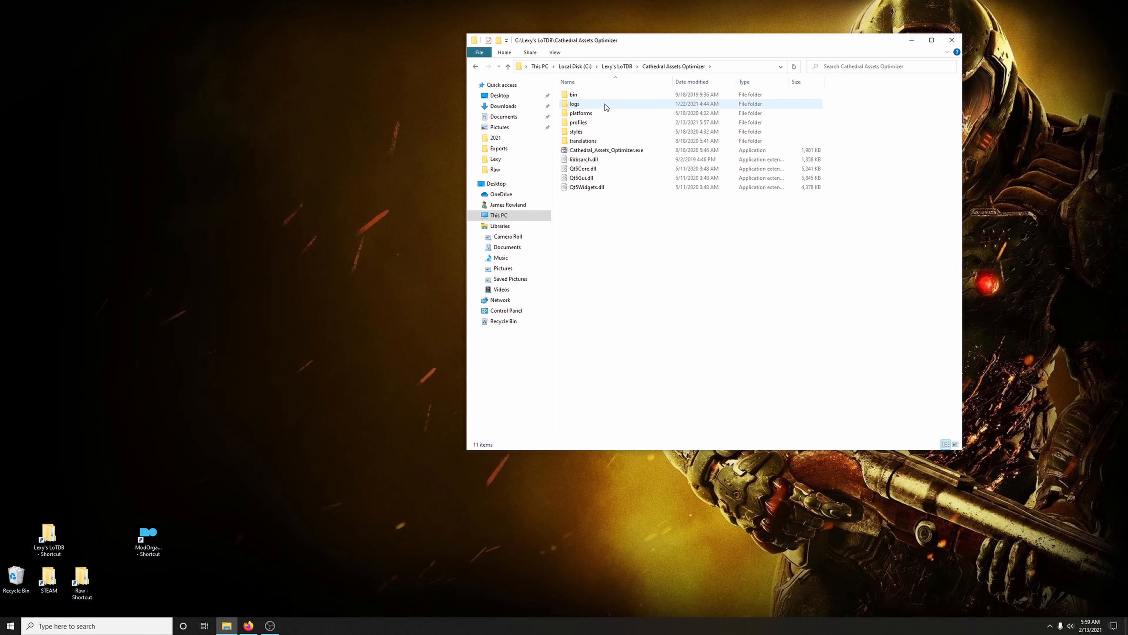
double_click(607, 152)
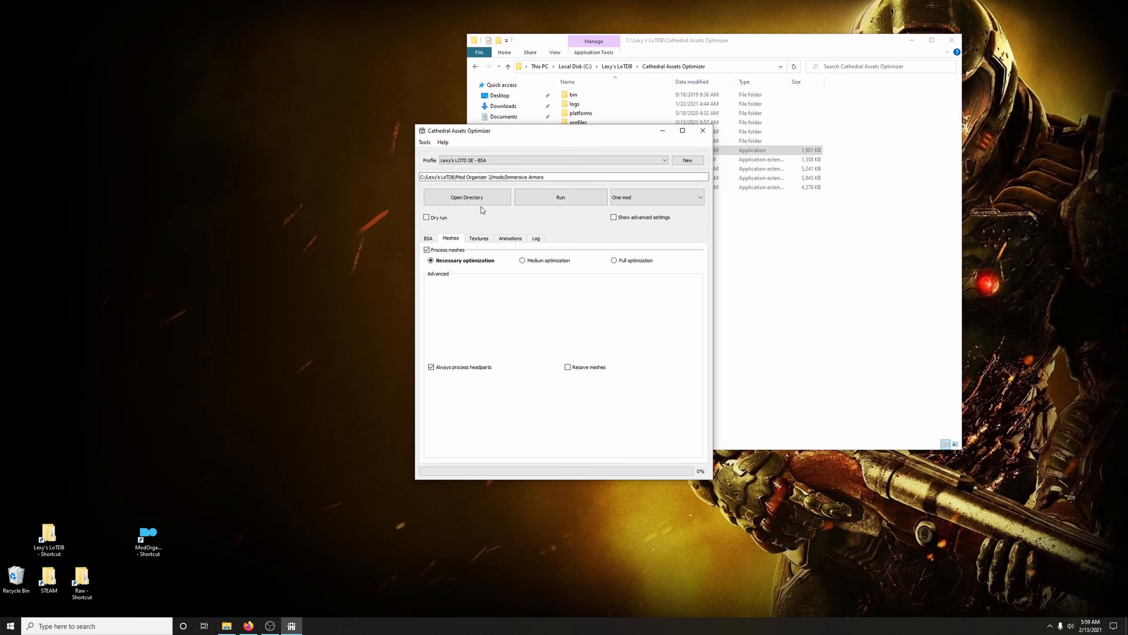
Select the Noldorian Ancient Falmer Armor UNP UNPB others folder under mods as the directory for the BSA profile
click(473, 201)
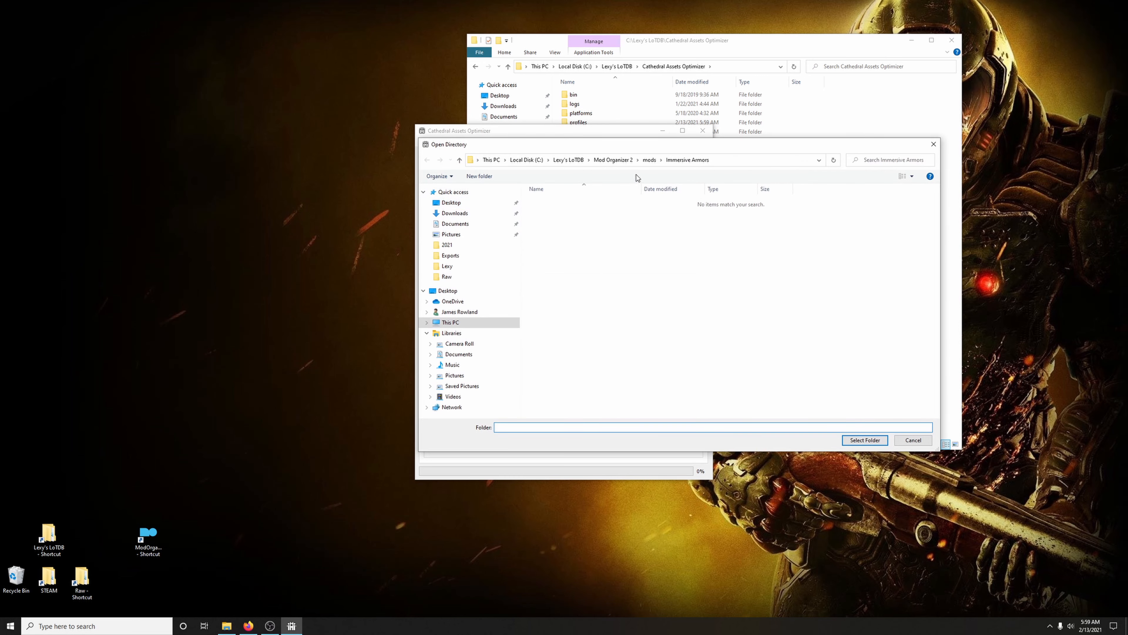
click(649, 160)
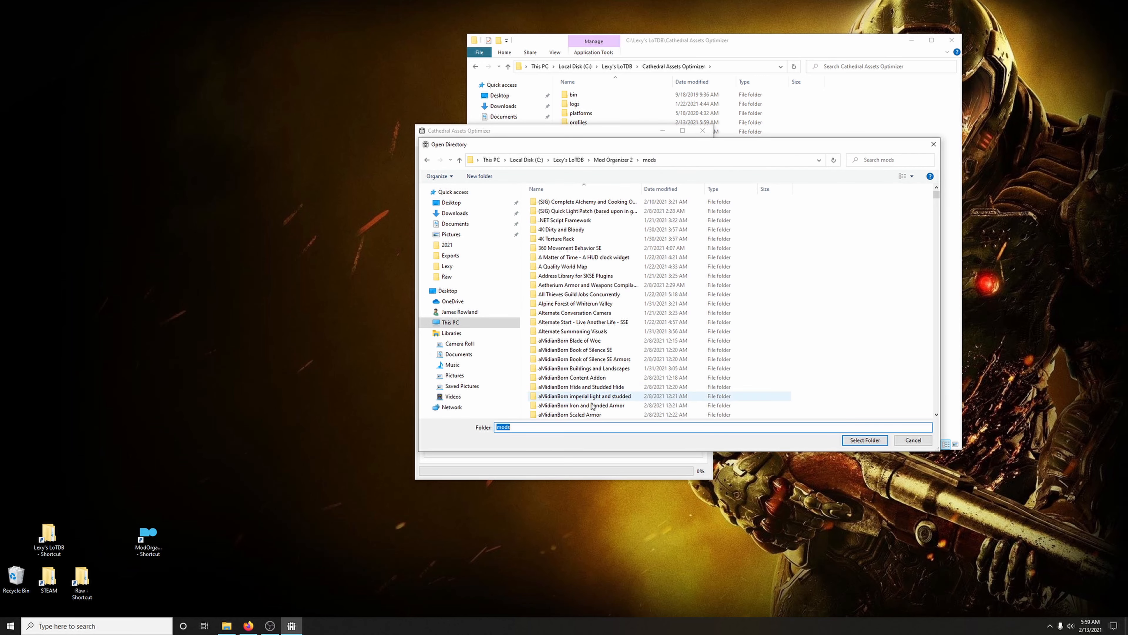
text(nold)
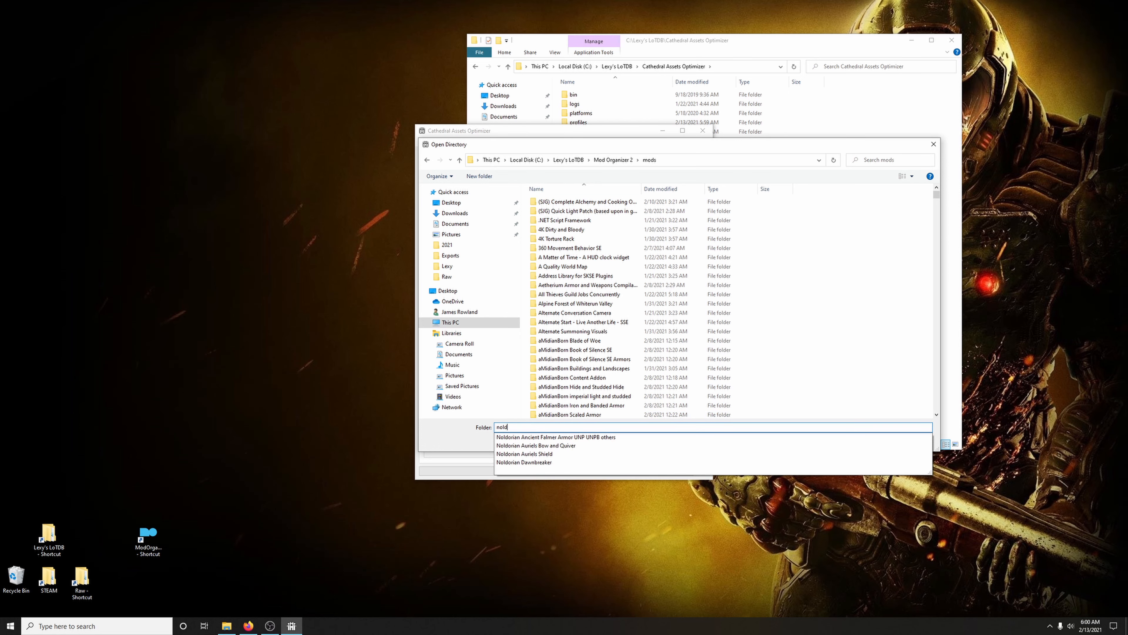
click(564, 438)
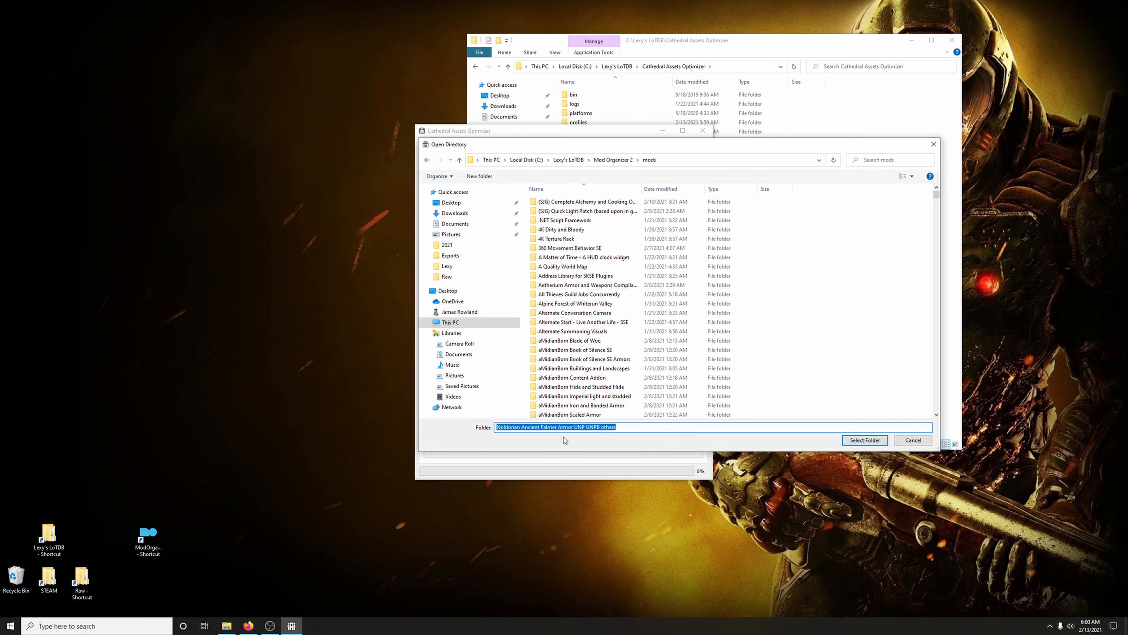
click(868, 444)
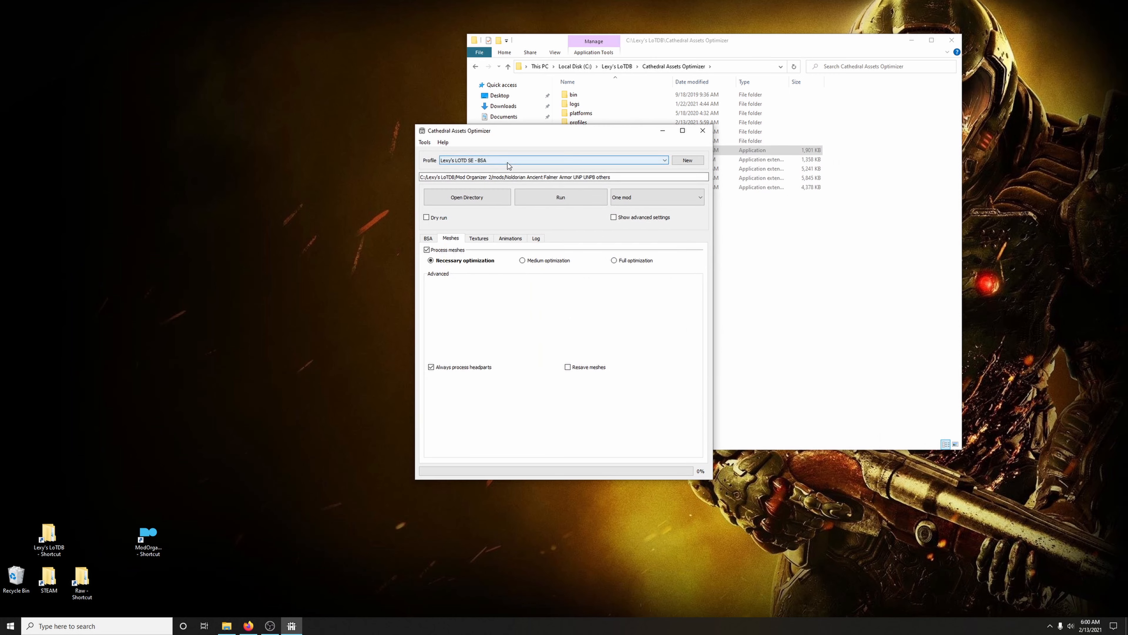
Switch to the Lexy's LOTD SE - No BSA profile, always saving changes, and select the Noldorian Ancient Falmer Armor UNP UNPB others folder for it
click(509, 164)
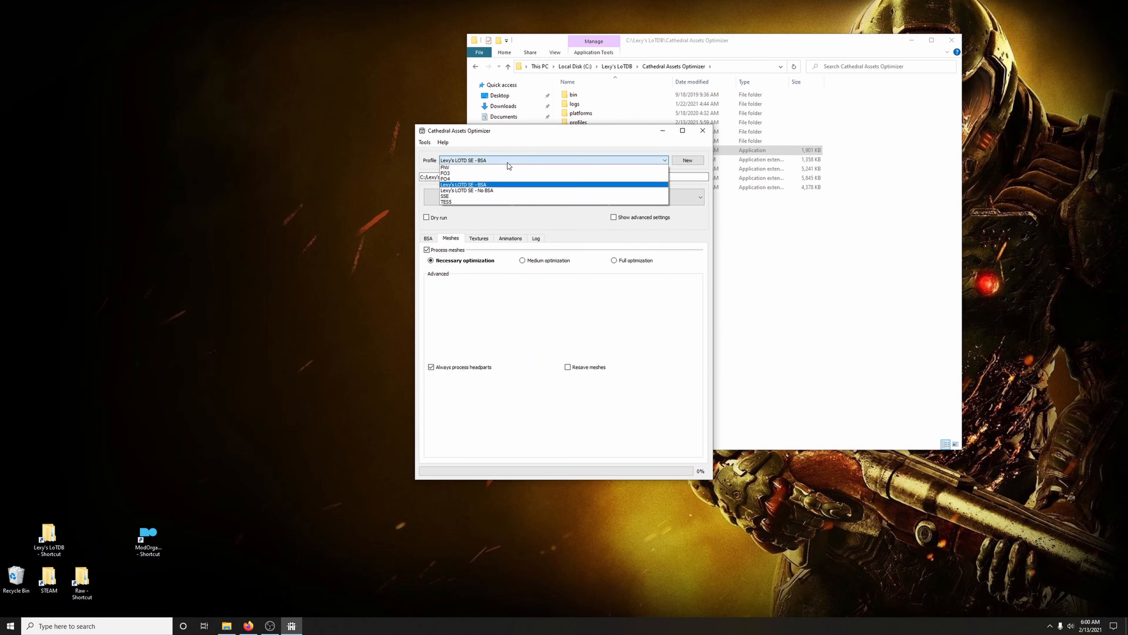
click(496, 191)
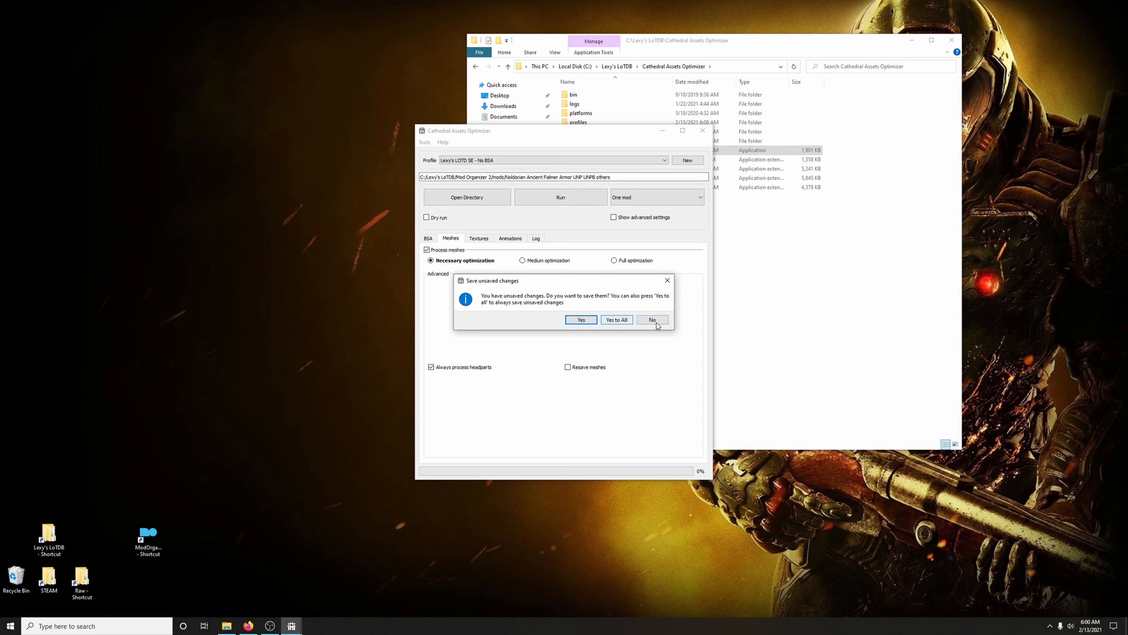
click(615, 320)
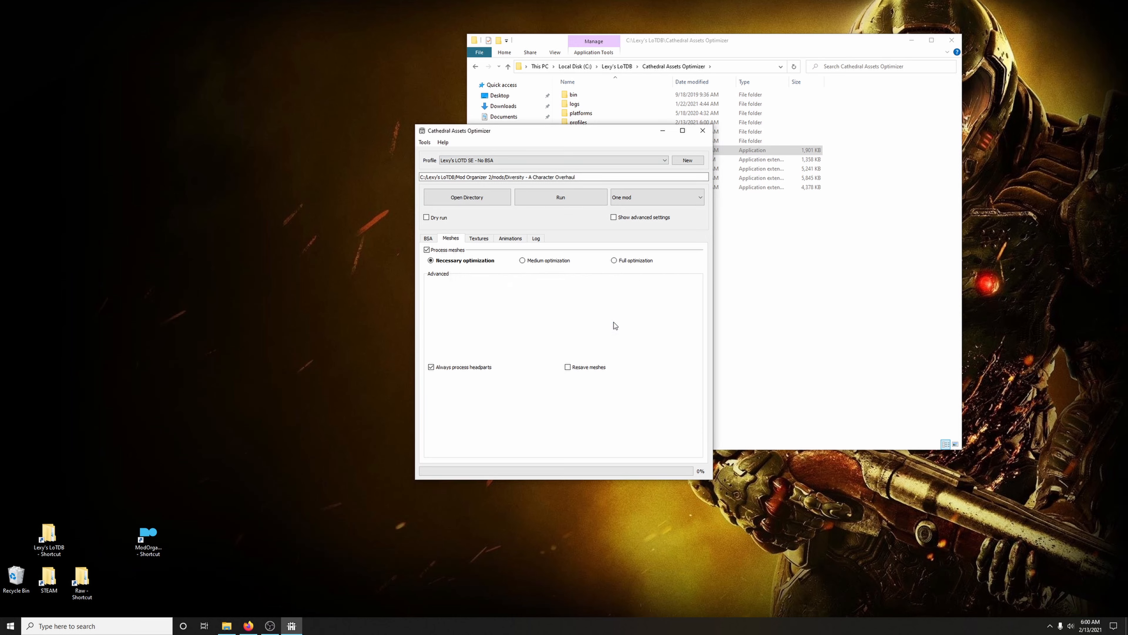
click(466, 198)
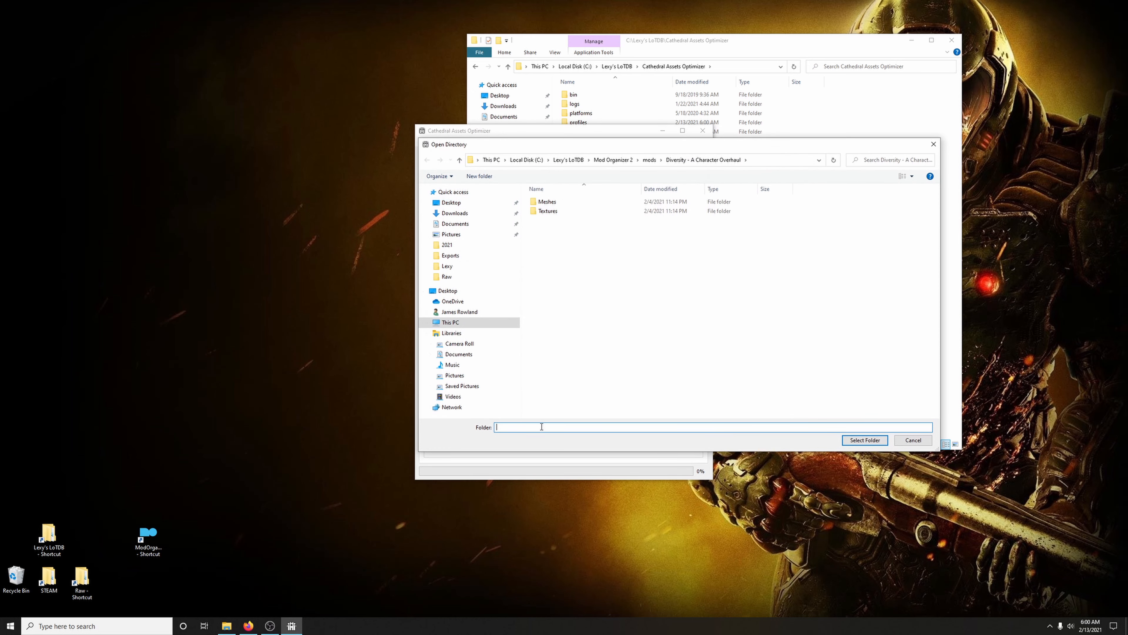
click(650, 159)
text(nold)
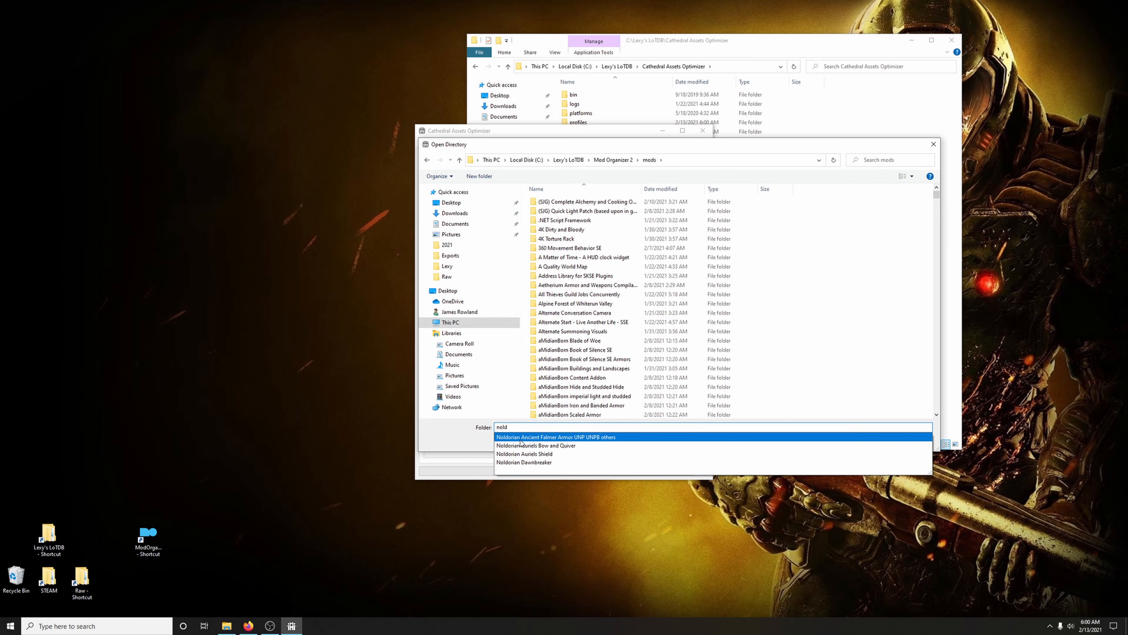
click(583, 438)
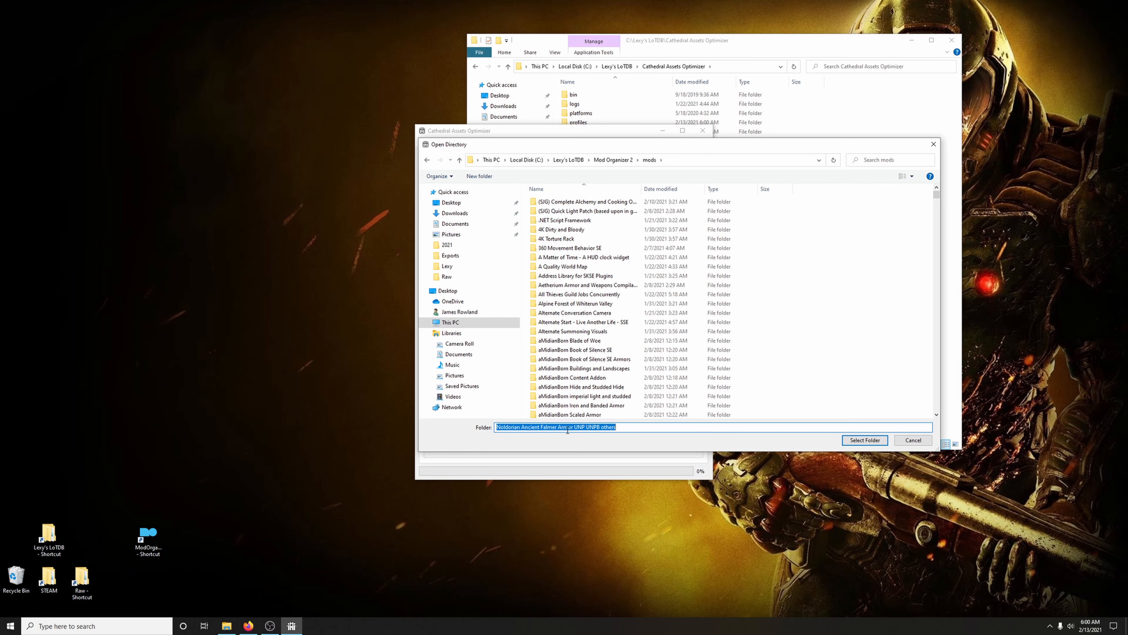
click(853, 443)
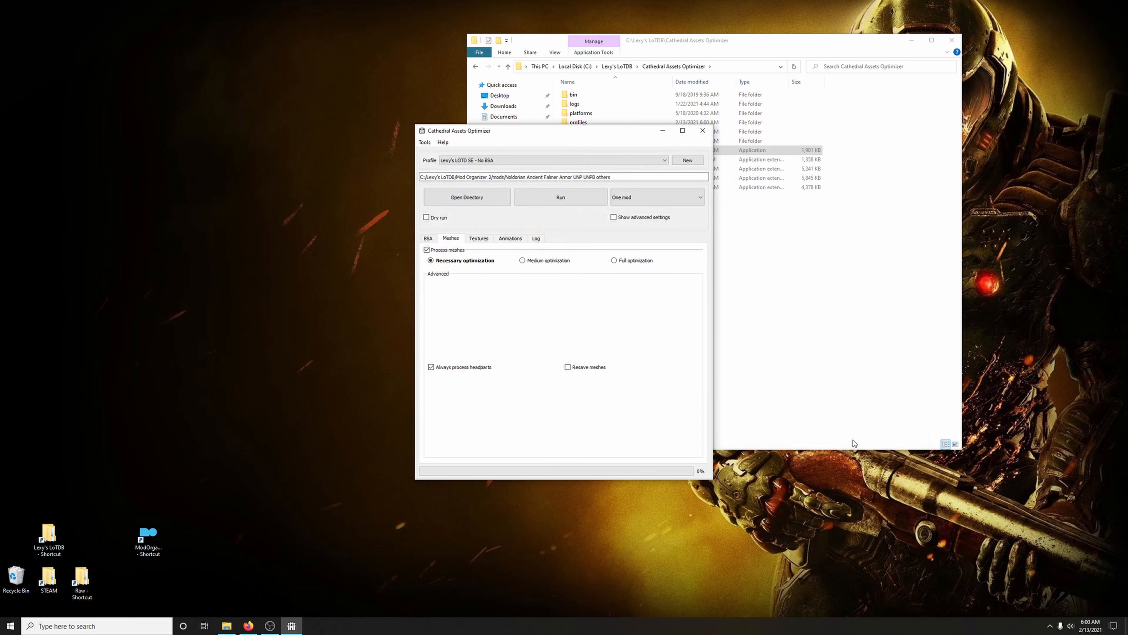
Run the Noldorian Ancient Falmer Armor optimization with the log shown, saving all changes, and close the optimizer and its folder window when it finishes
click(536, 238)
click(565, 199)
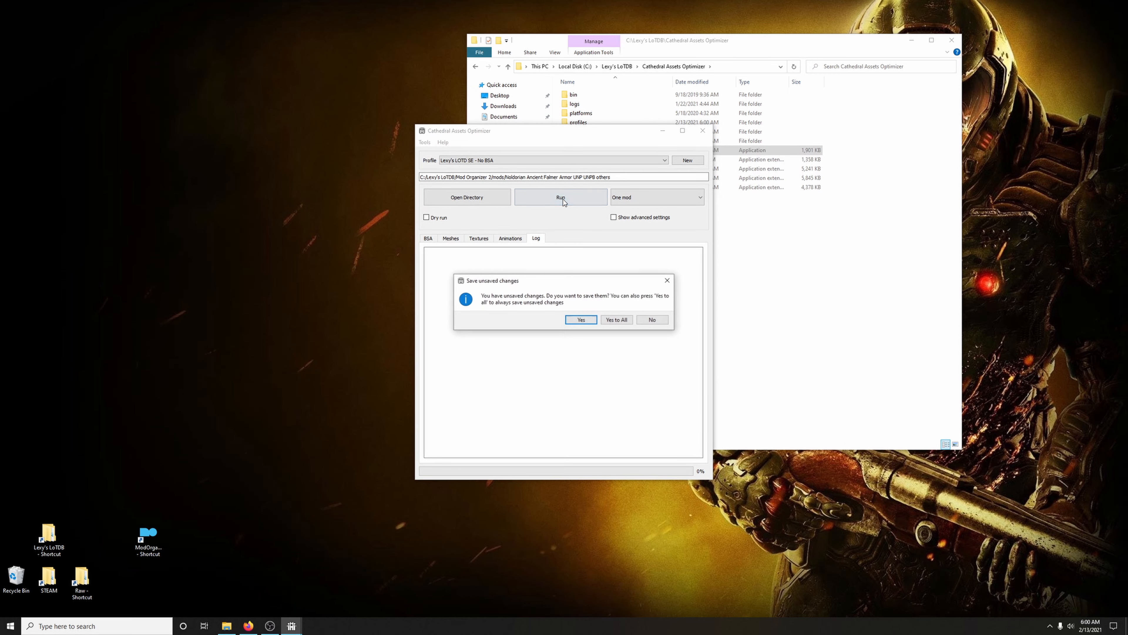
click(618, 320)
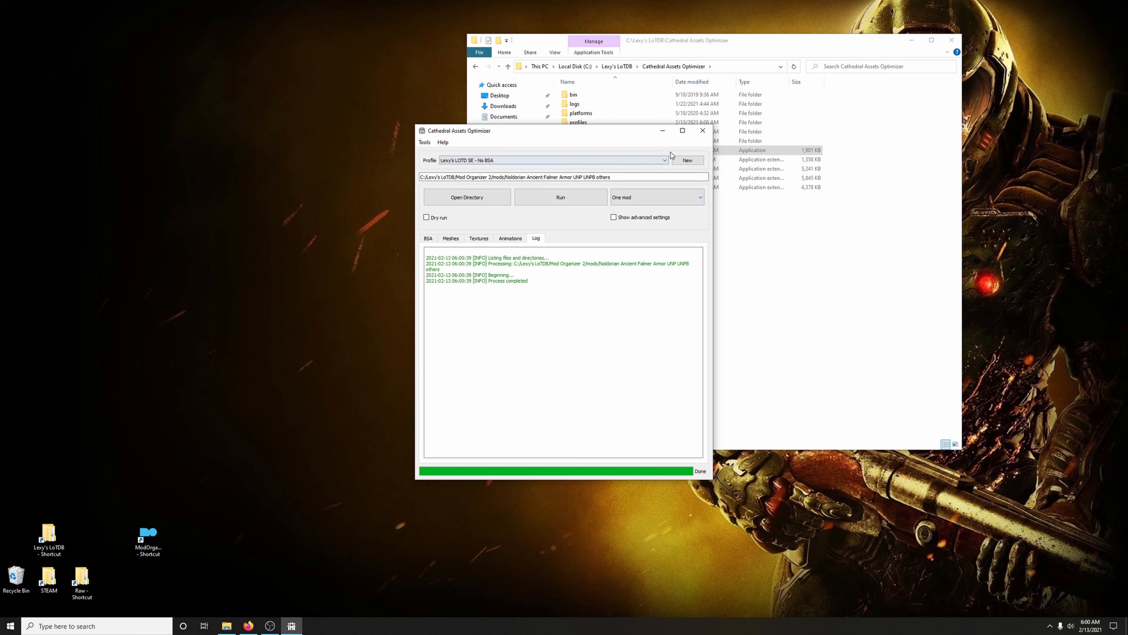
click(702, 131)
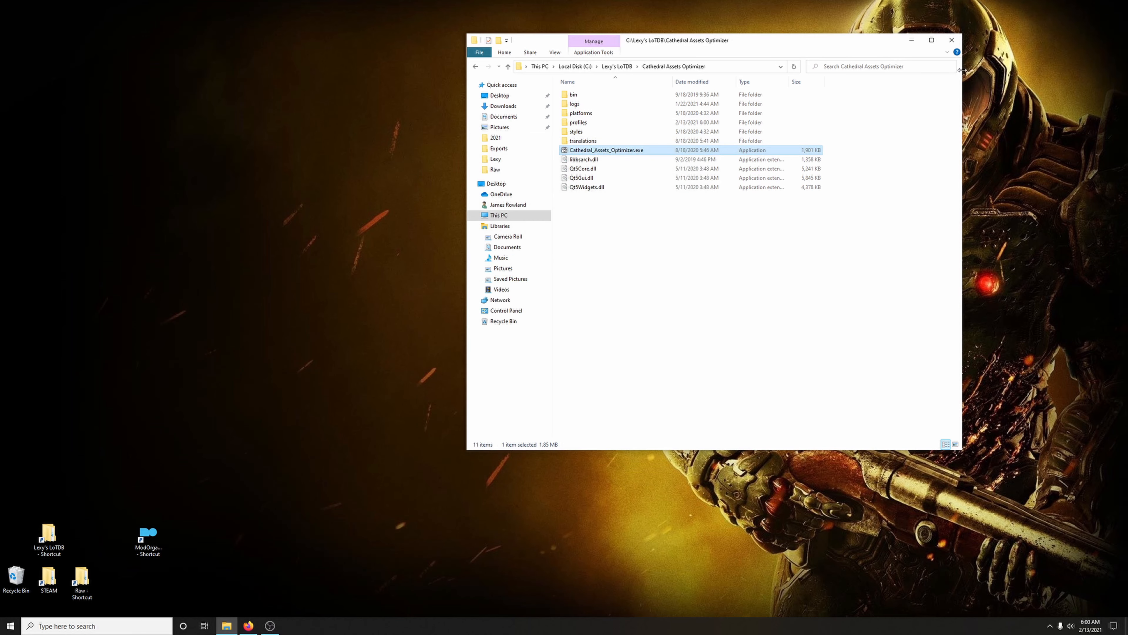
click(952, 40)
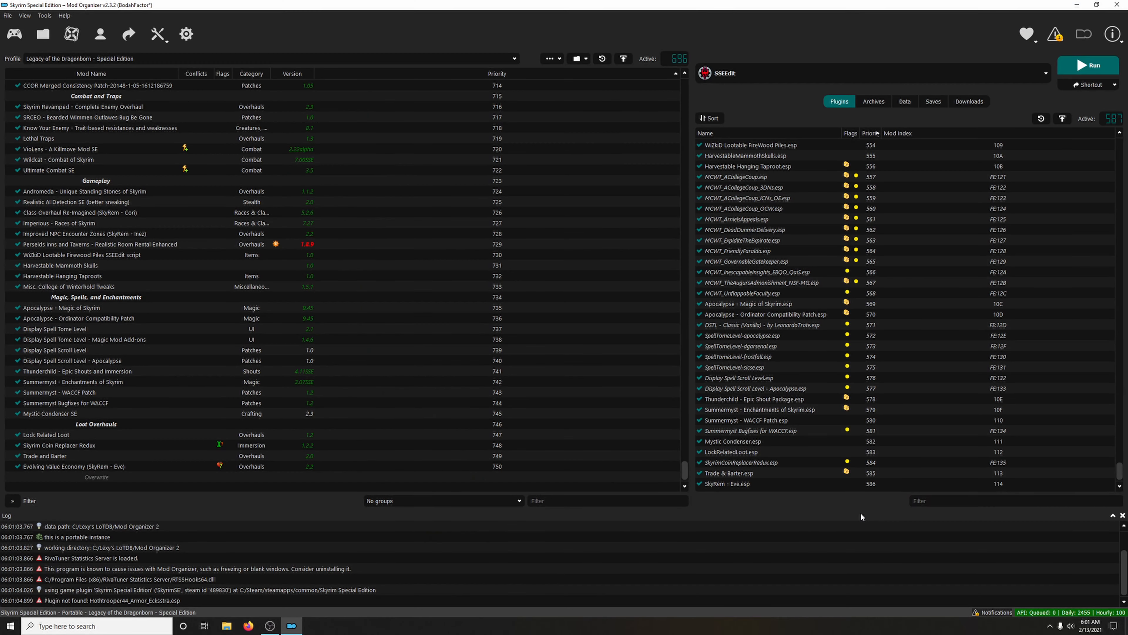